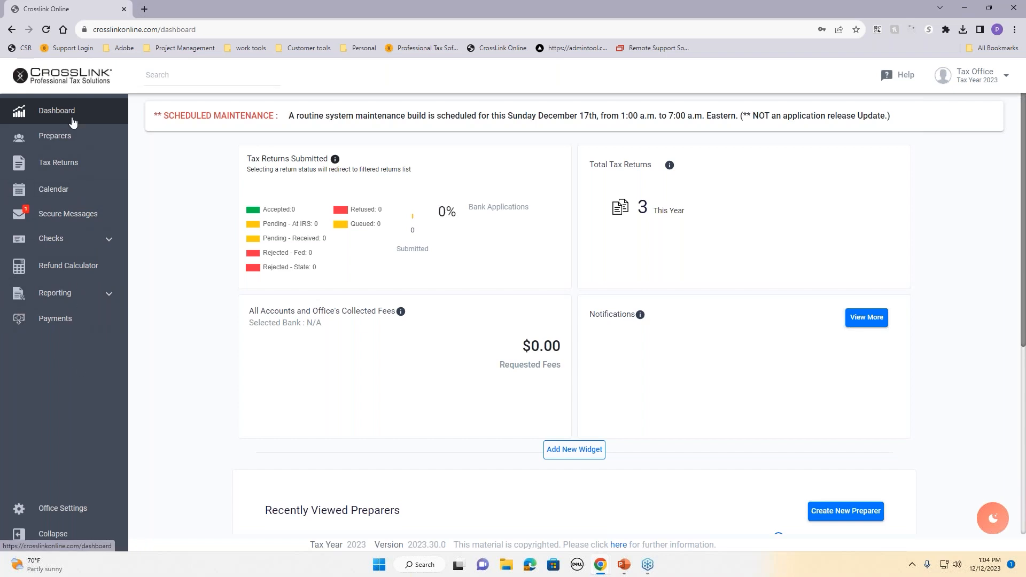
# Step: Browse the Preparers, Tax Returns and Calendar sections, then bring up the Quick Reports page
pyautogui.click(67, 151)
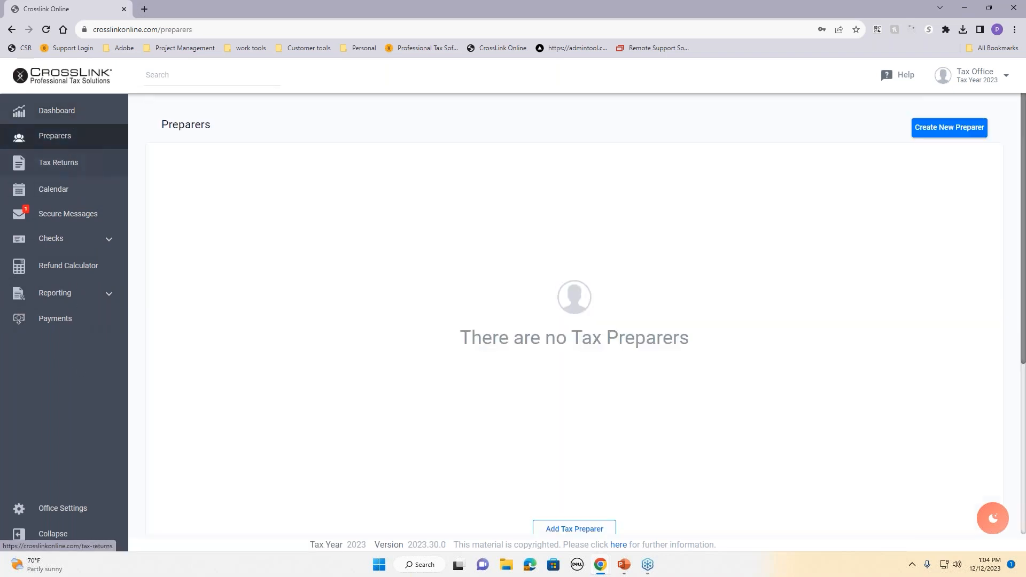
pyautogui.click(63, 173)
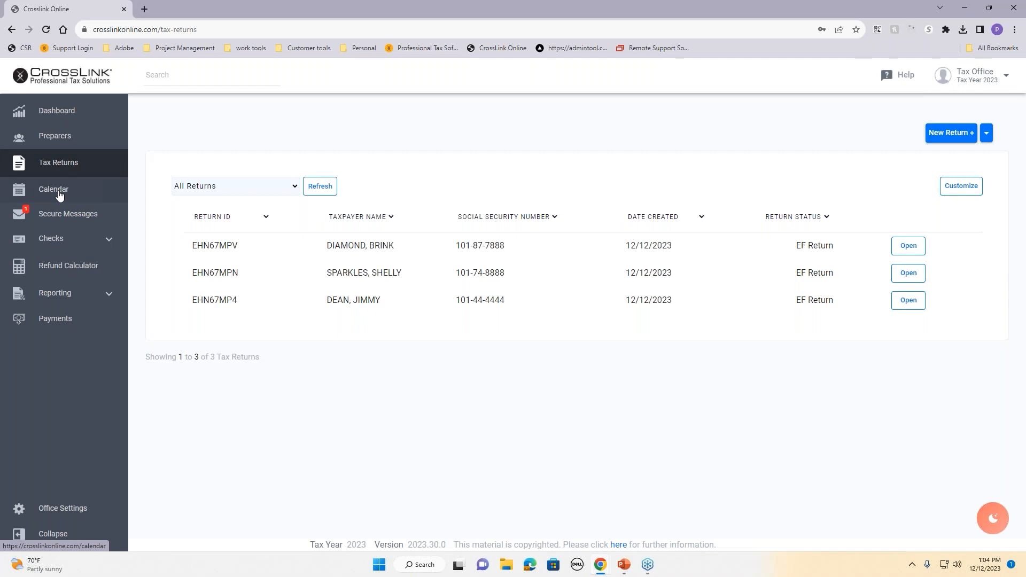
pyautogui.click(59, 195)
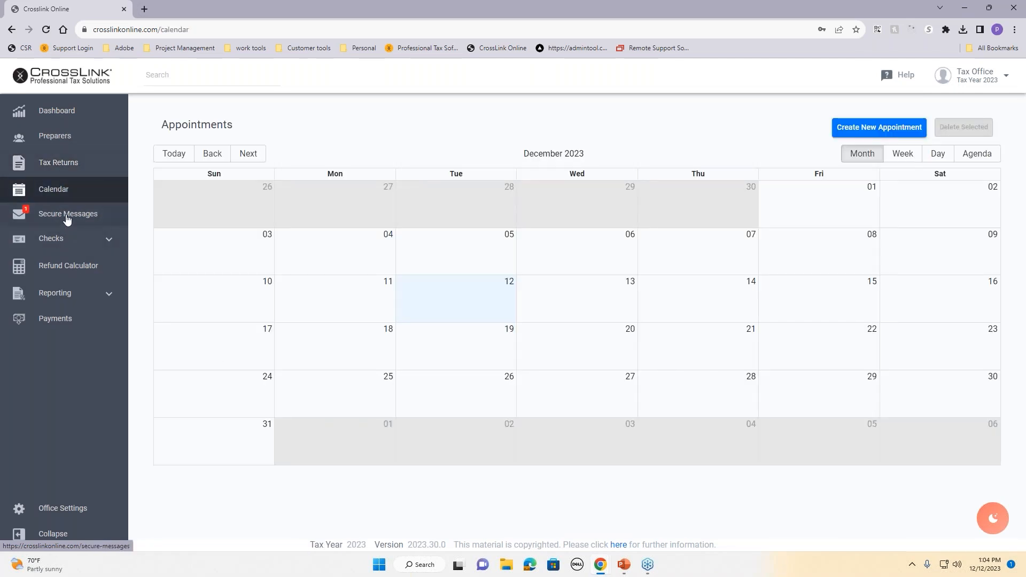
pyautogui.click(48, 149)
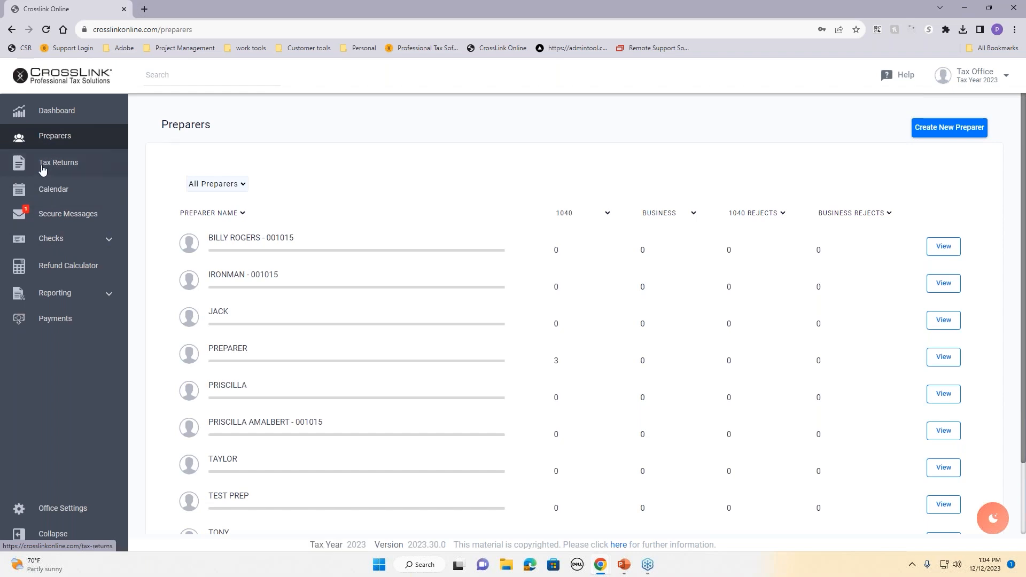
pyautogui.click(43, 170)
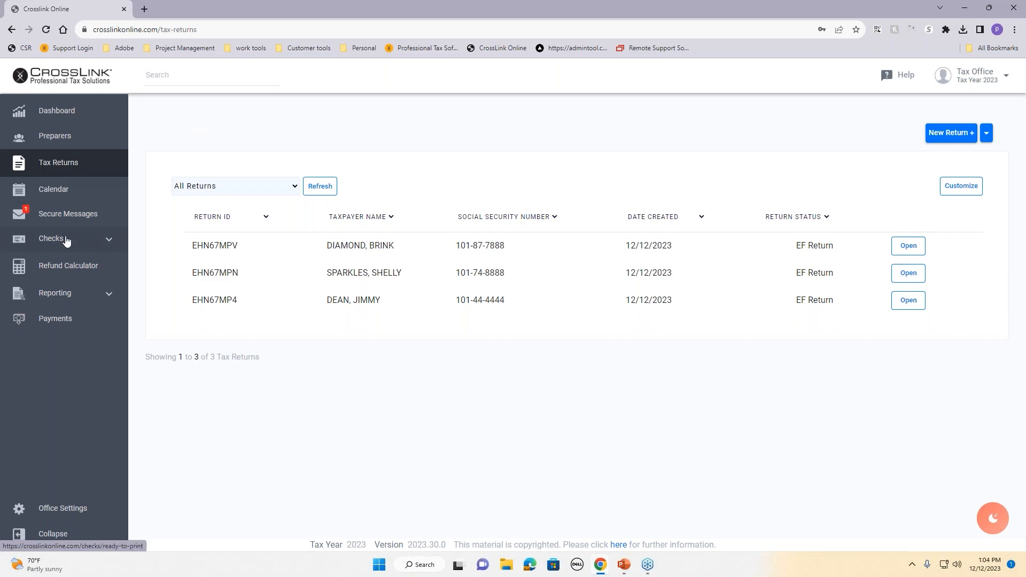
pyautogui.click(64, 297)
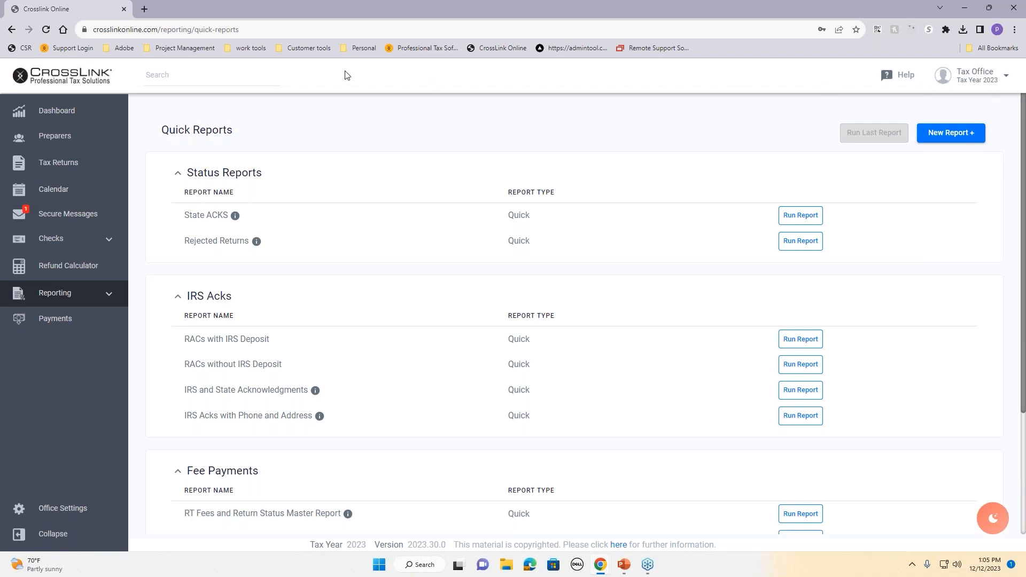
# Step: Return to the Dashboard and try a return search for 'SM', then clear and close it
pyautogui.click(101, 109)
pyautogui.click(192, 76)
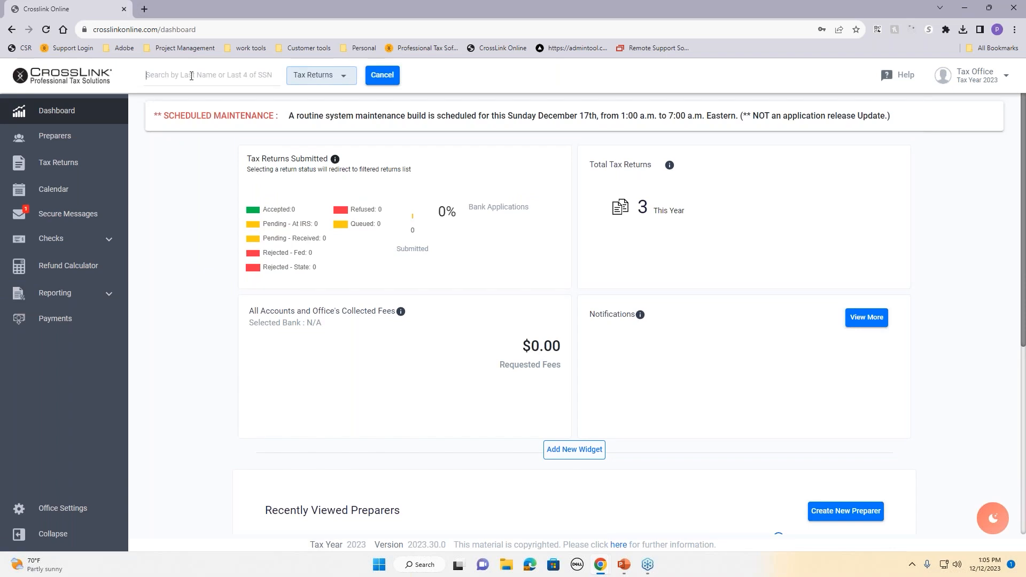
pyautogui.write('SM')
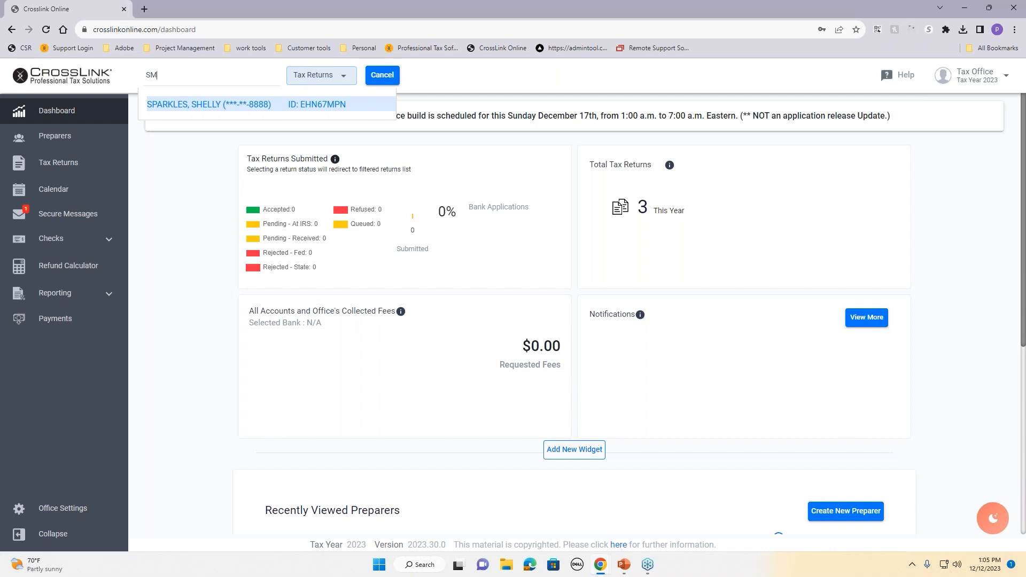
pyautogui.press('BackSpace')
pyautogui.press('BackSpace')
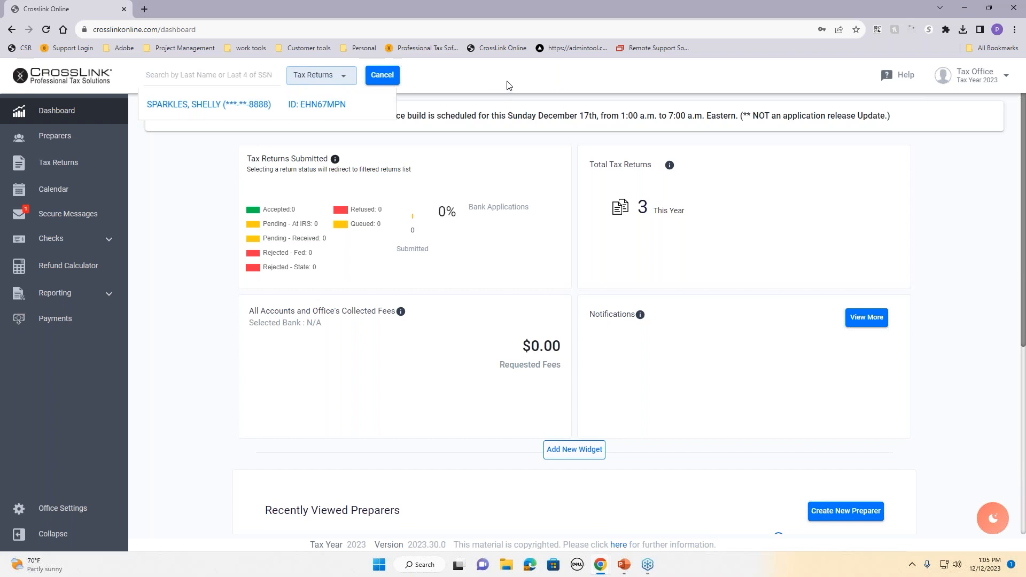
pyautogui.click(389, 79)
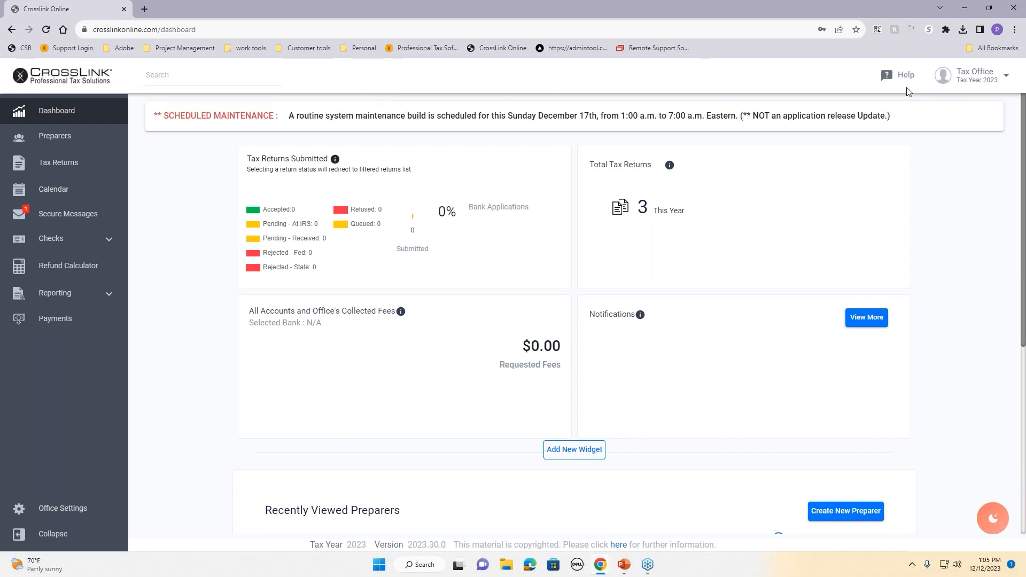
# Step: Glance at the Help links, then show the Tax Office account details panel
pyautogui.click(893, 78)
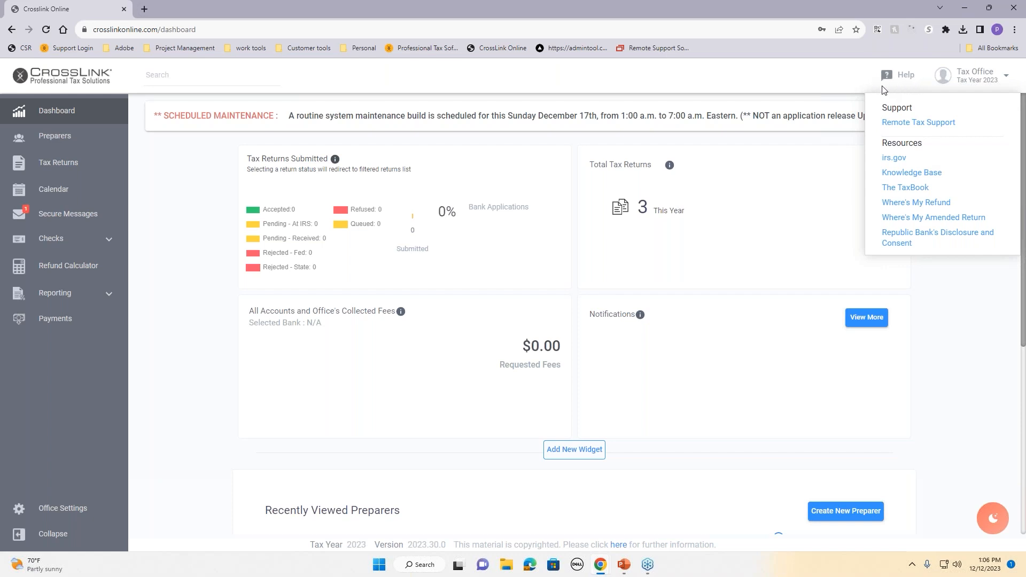
pyautogui.click(821, 75)
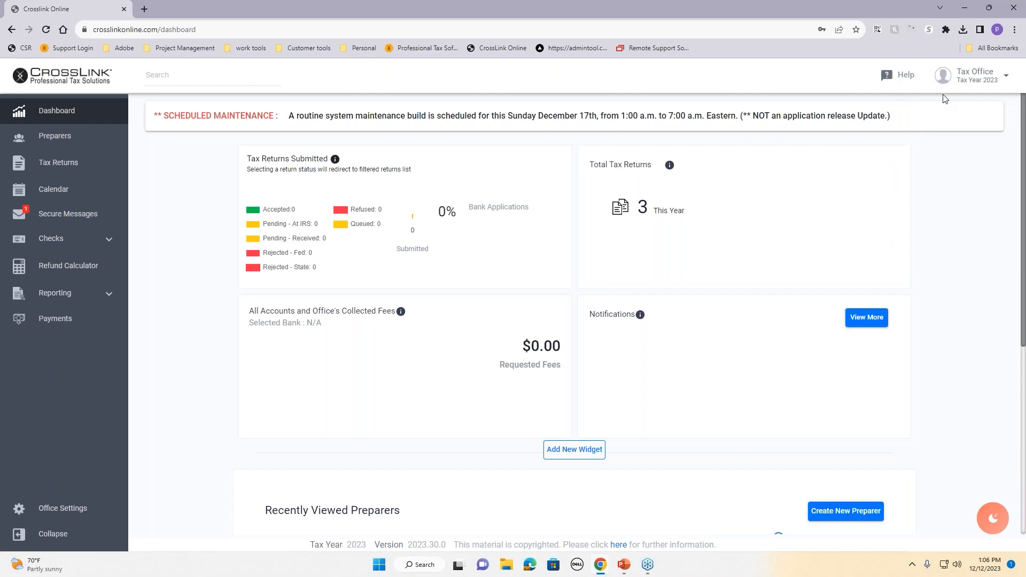
pyautogui.click(968, 82)
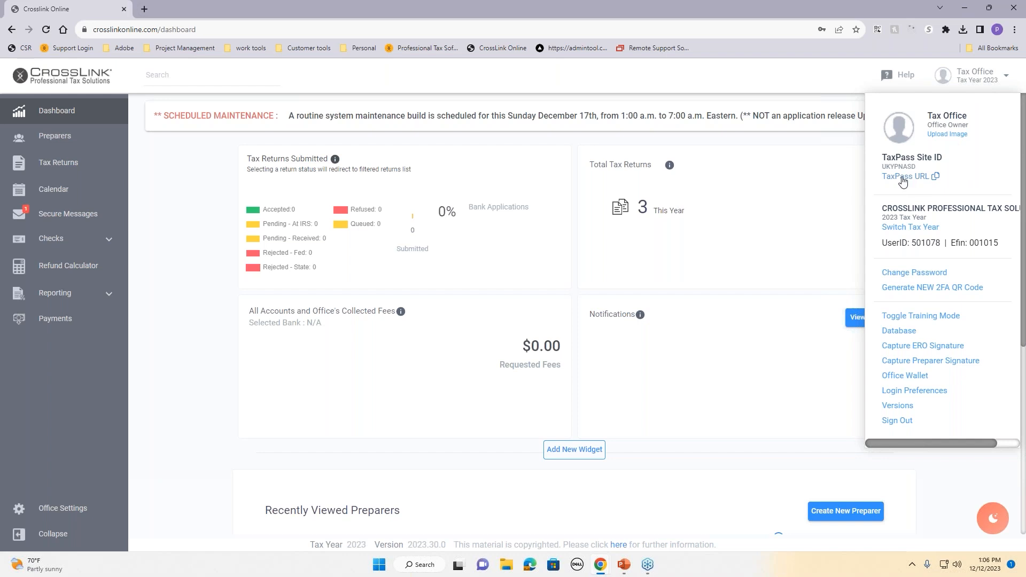
pyautogui.click(911, 230)
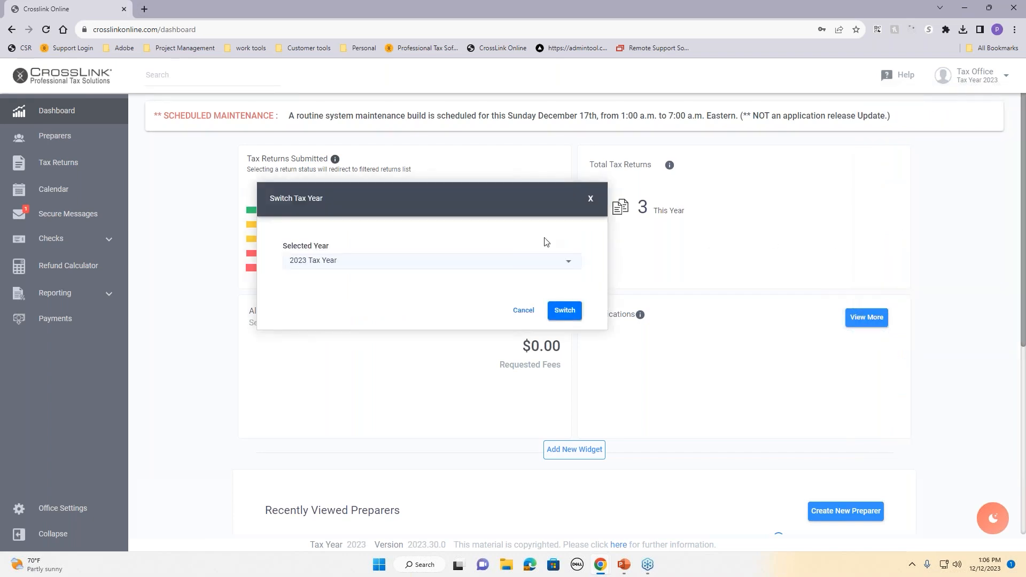
pyautogui.click(541, 270)
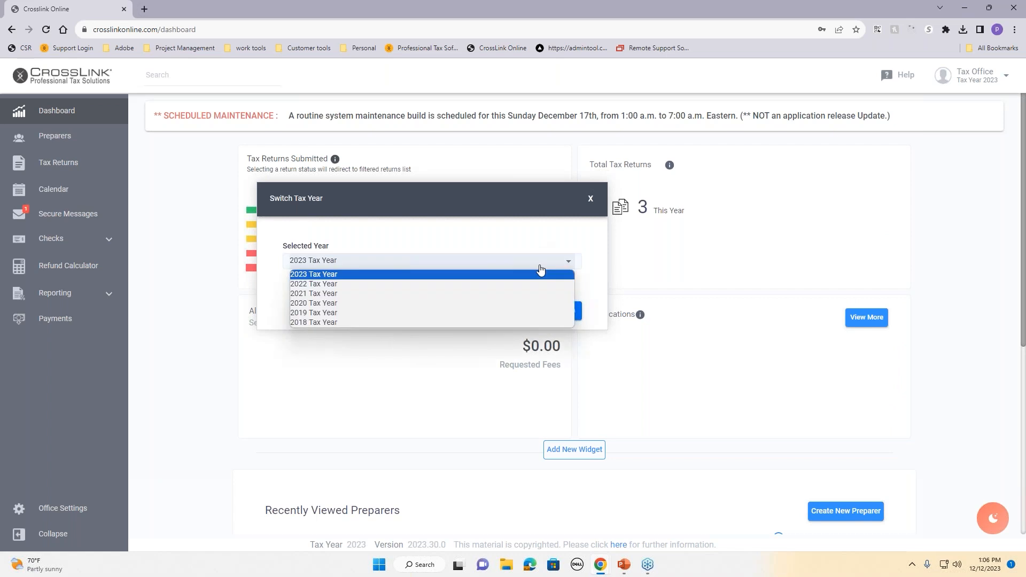
pyautogui.click(537, 217)
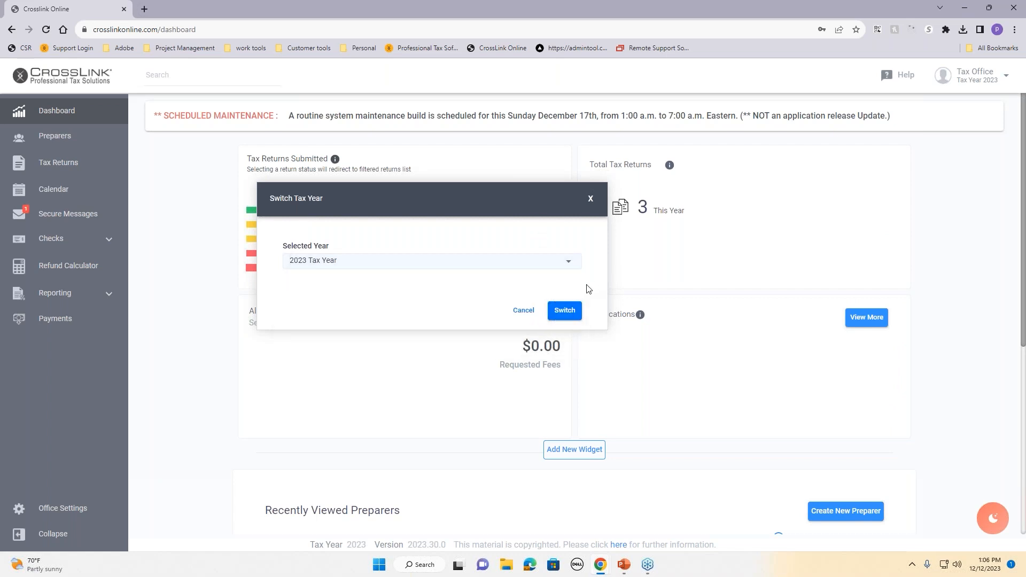
pyautogui.click(591, 201)
pyautogui.click(978, 80)
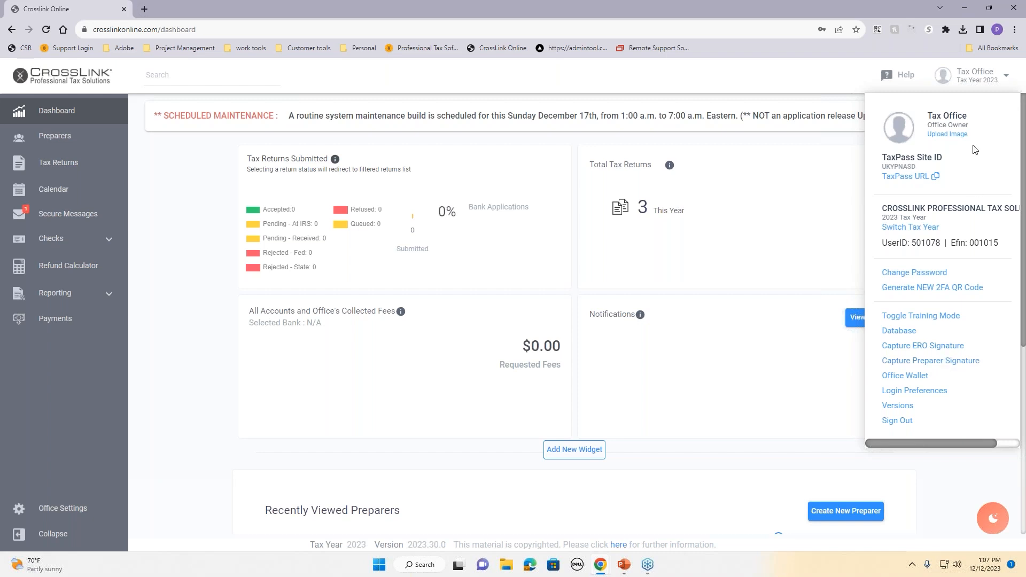
# Step: Close the Tax Office account panel, reopen it briefly, and close it again
pyautogui.click(840, 137)
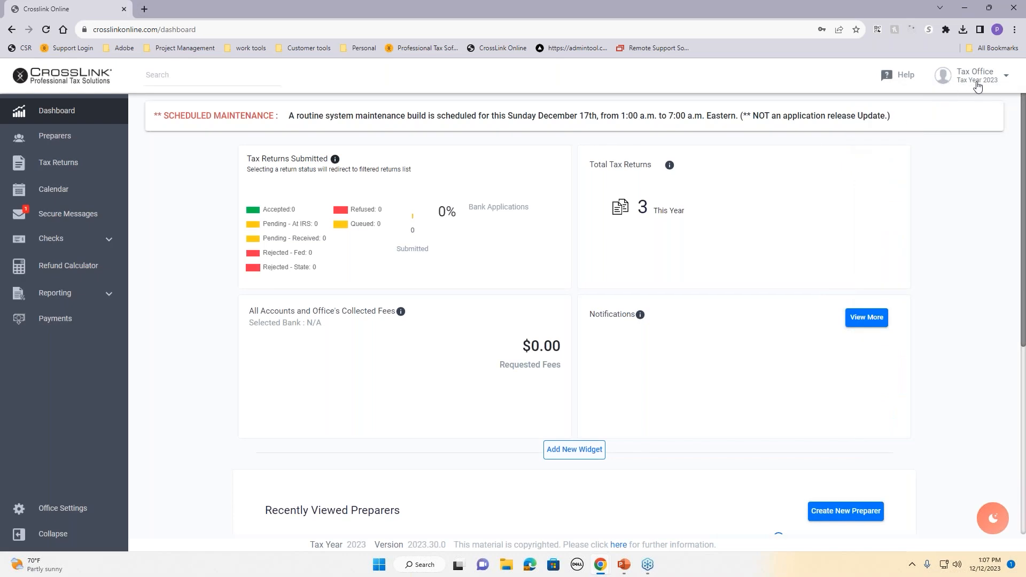
pyautogui.click(978, 85)
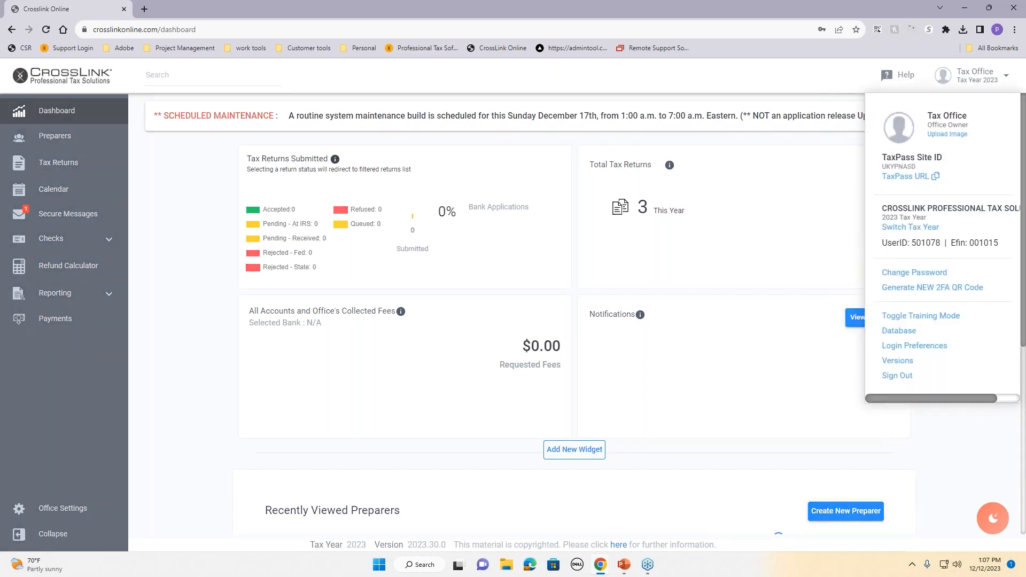
pyautogui.click(978, 85)
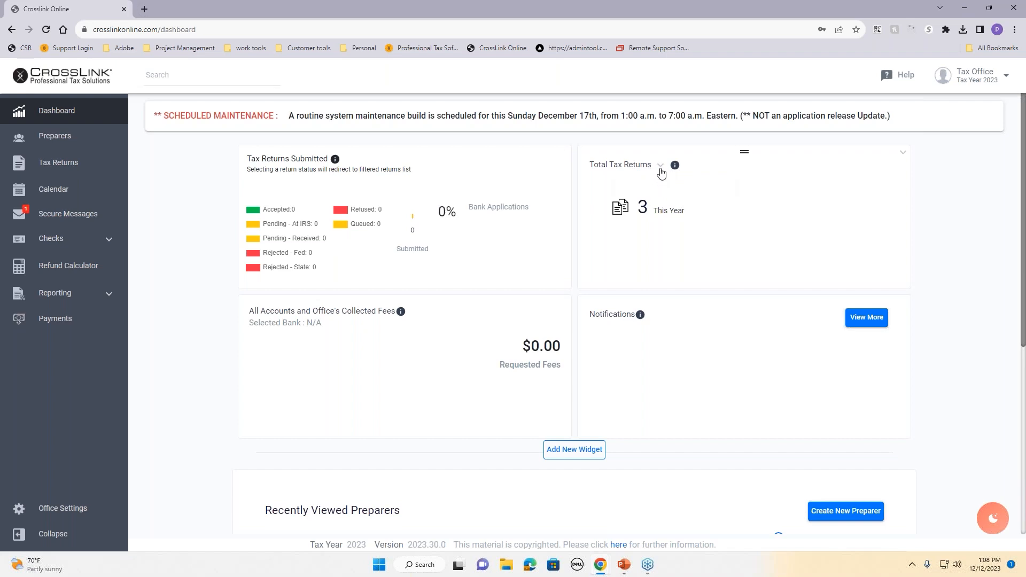
# Step: Check the Total Tax Returns widget options without changing them and scroll down the Dashboard
pyautogui.click(661, 165)
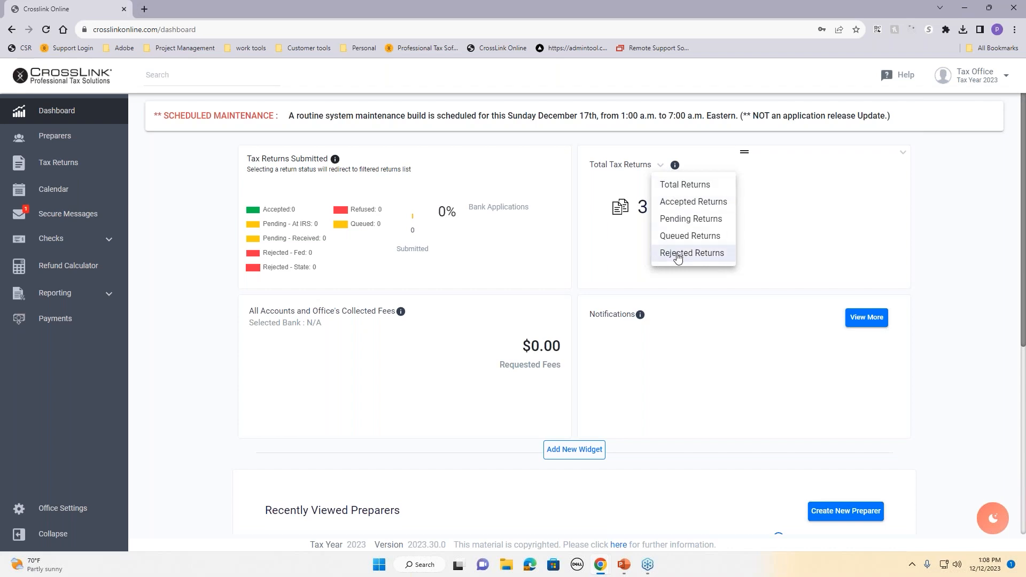
pyautogui.click(788, 218)
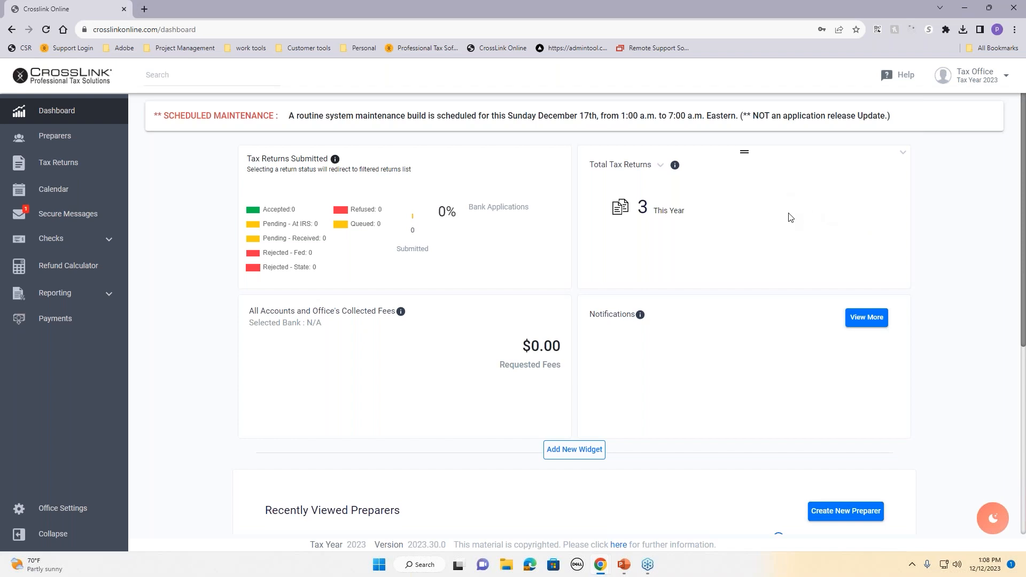
pyautogui.scroll(-1, 790, 218)
pyautogui.scroll(-2, 790, 217)
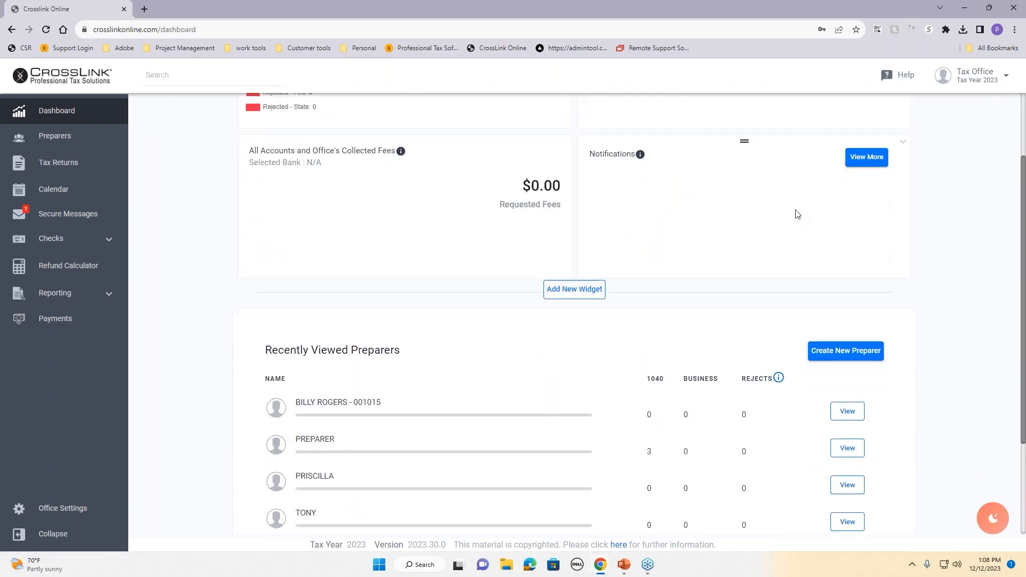
# Step: Start a new secure message addressed to a preparer from the Secure Messages page
pyautogui.click(65, 222)
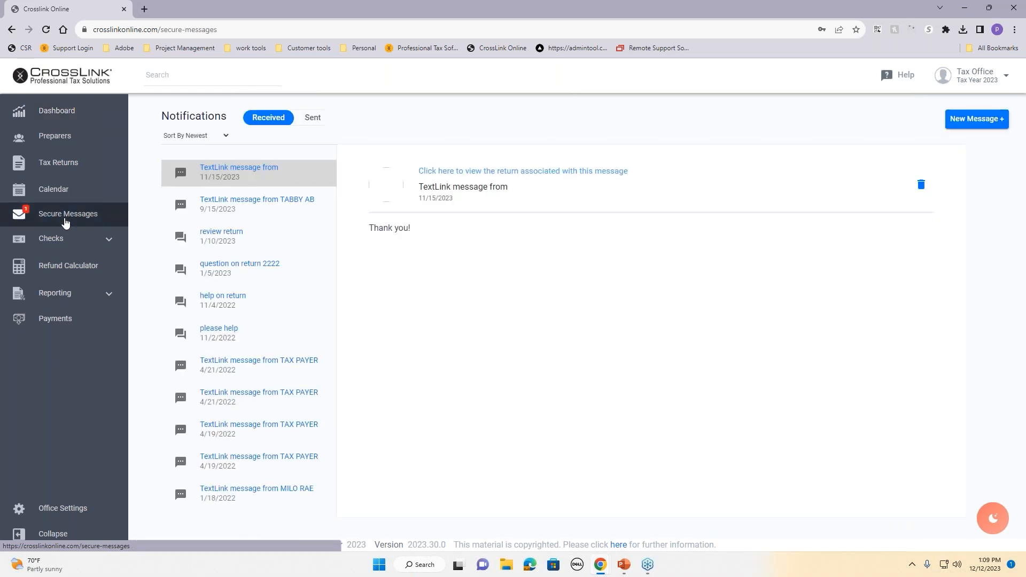
pyautogui.click(961, 129)
pyautogui.click(497, 127)
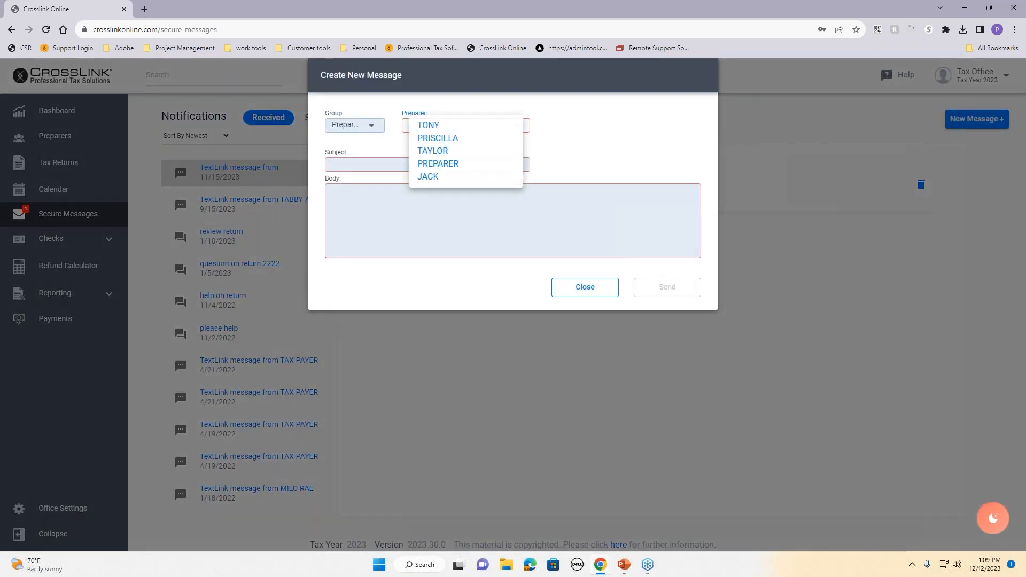
pyautogui.click(473, 177)
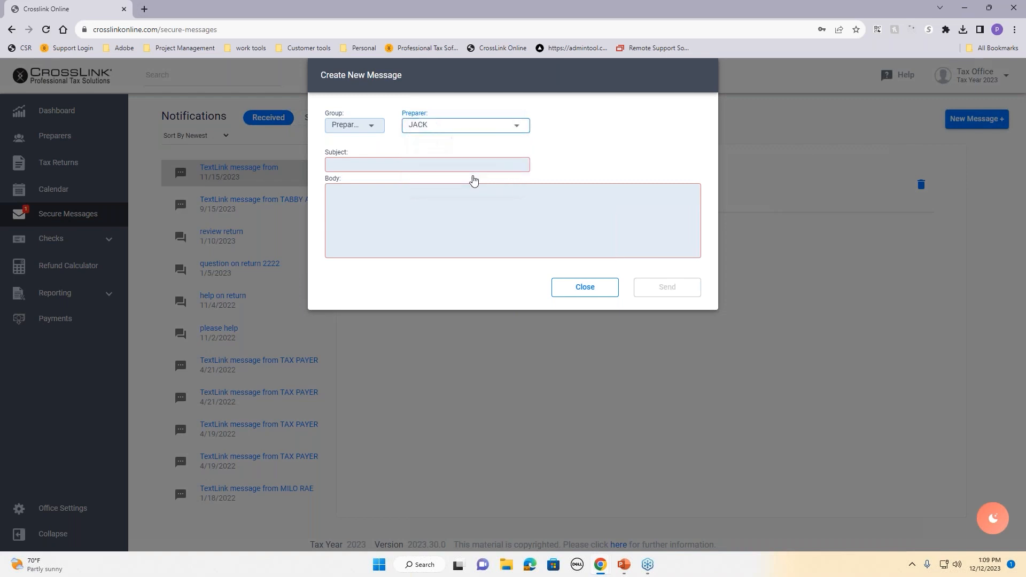
# Step: Send the message with subject 'meeting at 2' and body 'please bring papers'
pyautogui.click(473, 167)
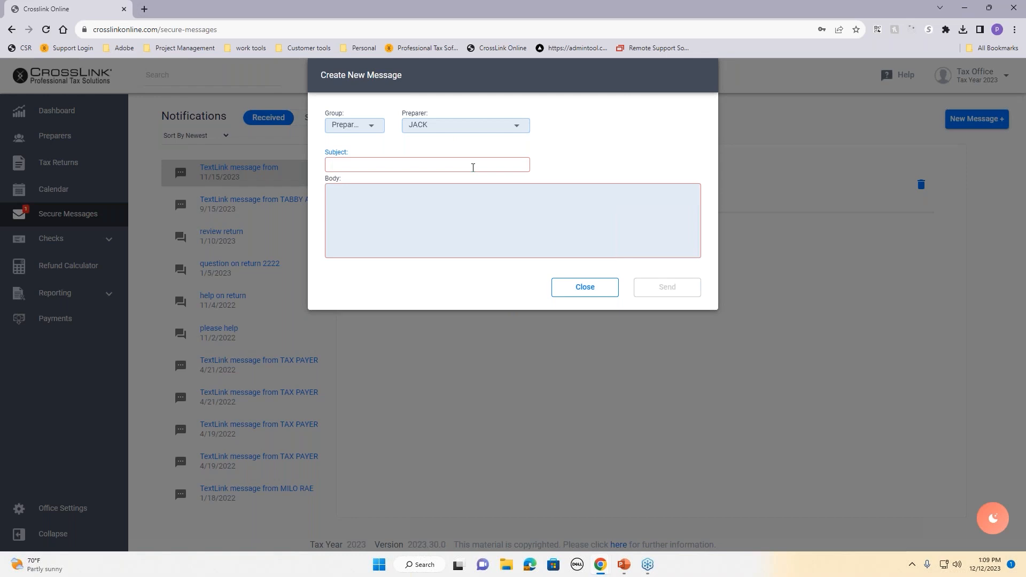
pyautogui.write('mee')
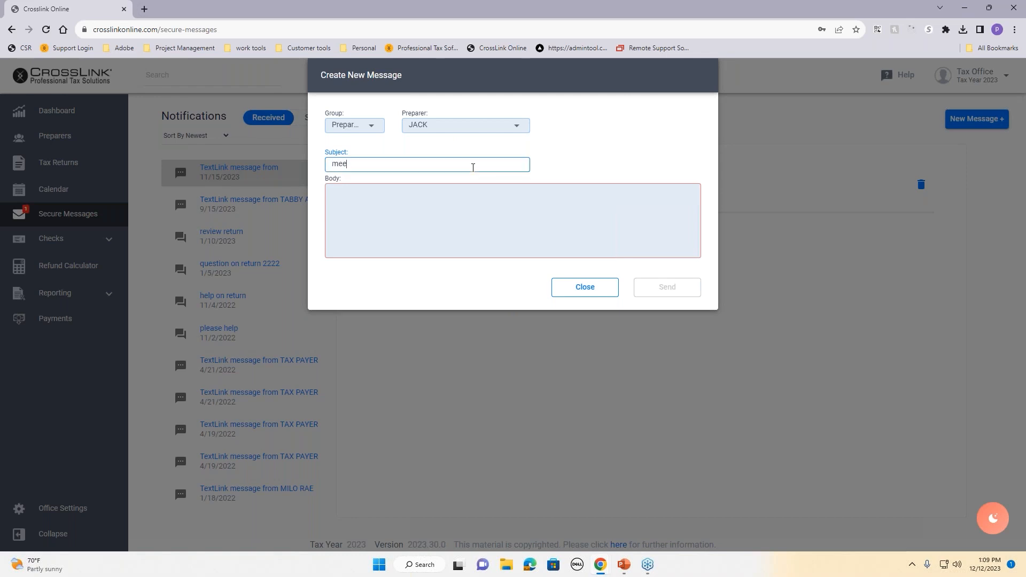
pyautogui.write('ting at 2')
pyautogui.press('Tab')
pyautogui.write('please bring papers')
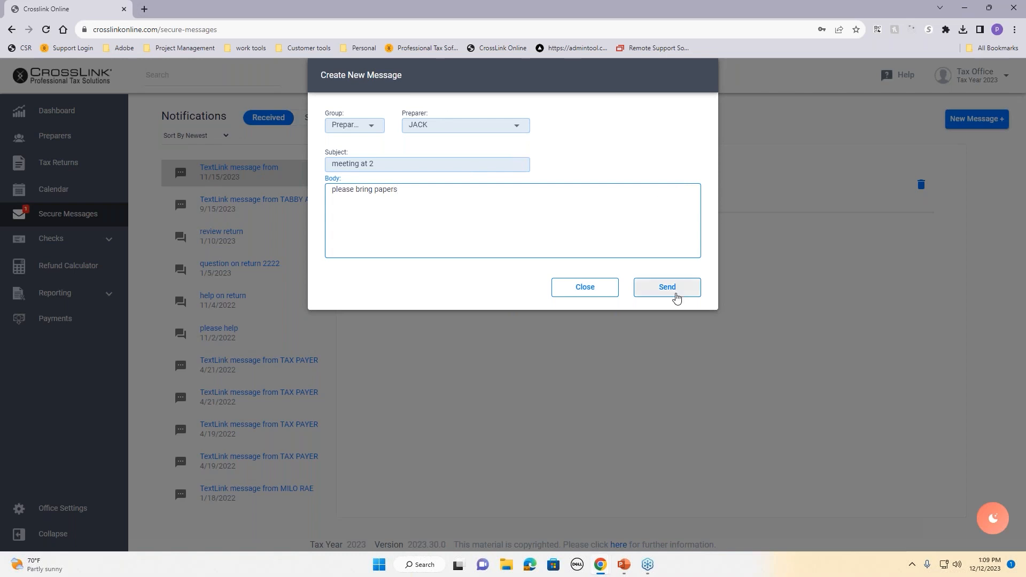
pyautogui.click(677, 298)
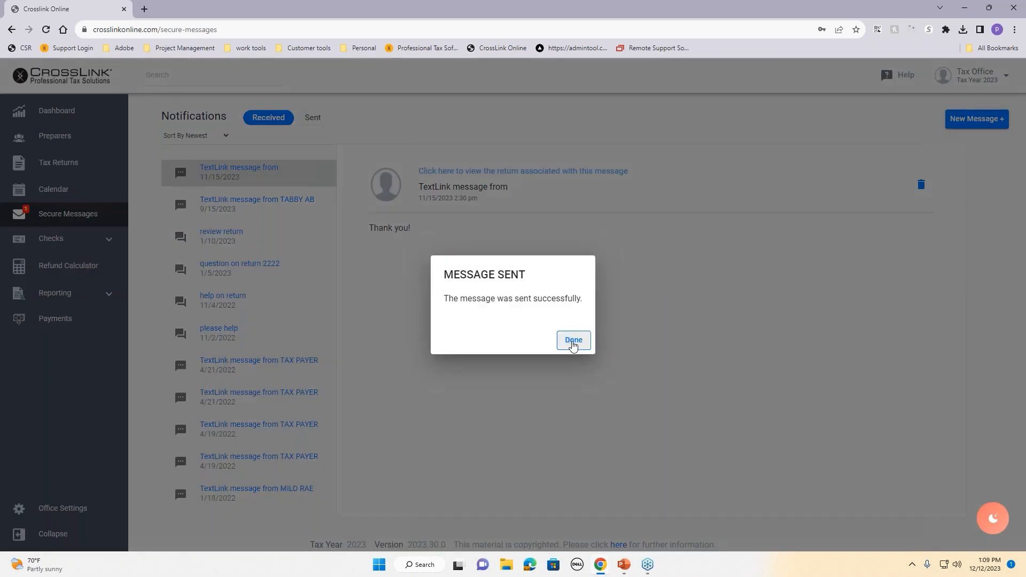
pyautogui.click(572, 340)
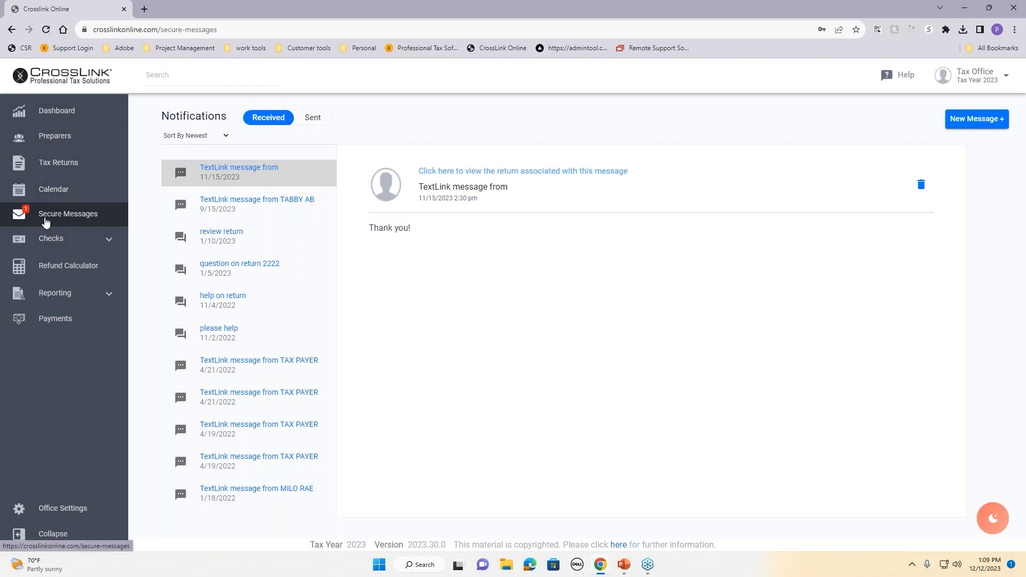
# Step: Review the office Dashboard widgets and preparers list, then go to the Refund Calculator
pyautogui.click(49, 112)
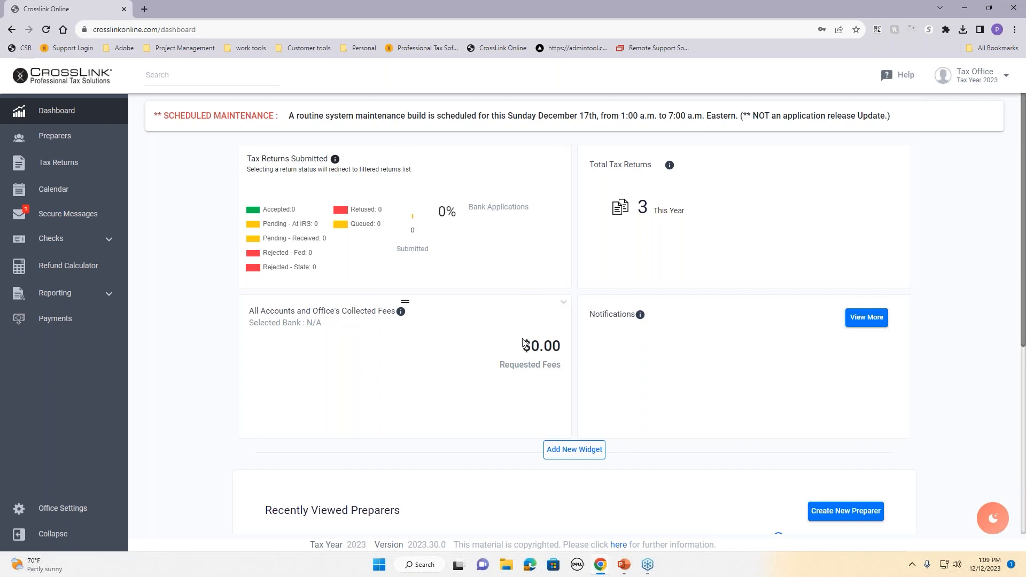
pyautogui.scroll(-6, 508, 337)
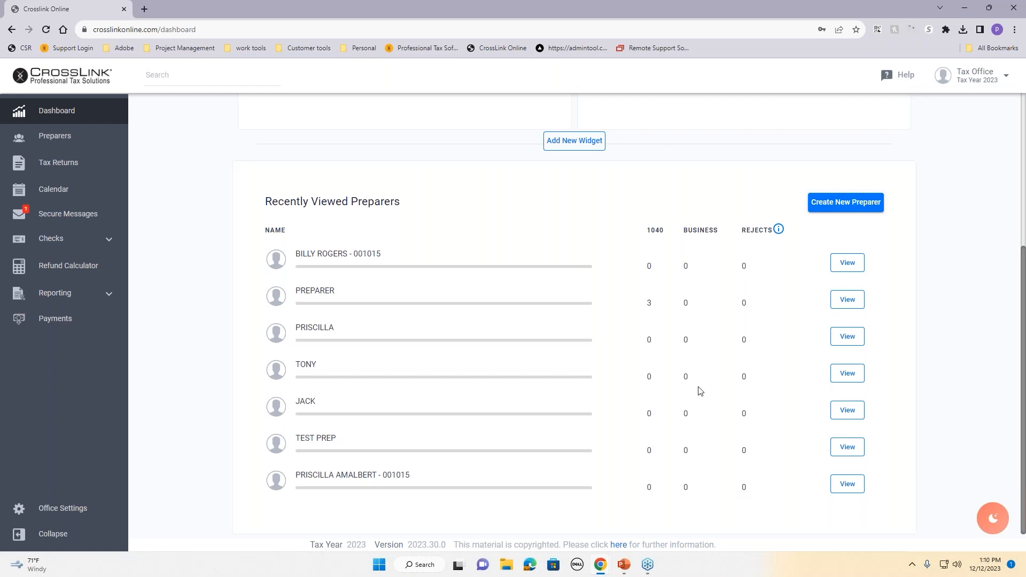
pyautogui.scroll(6, 700, 391)
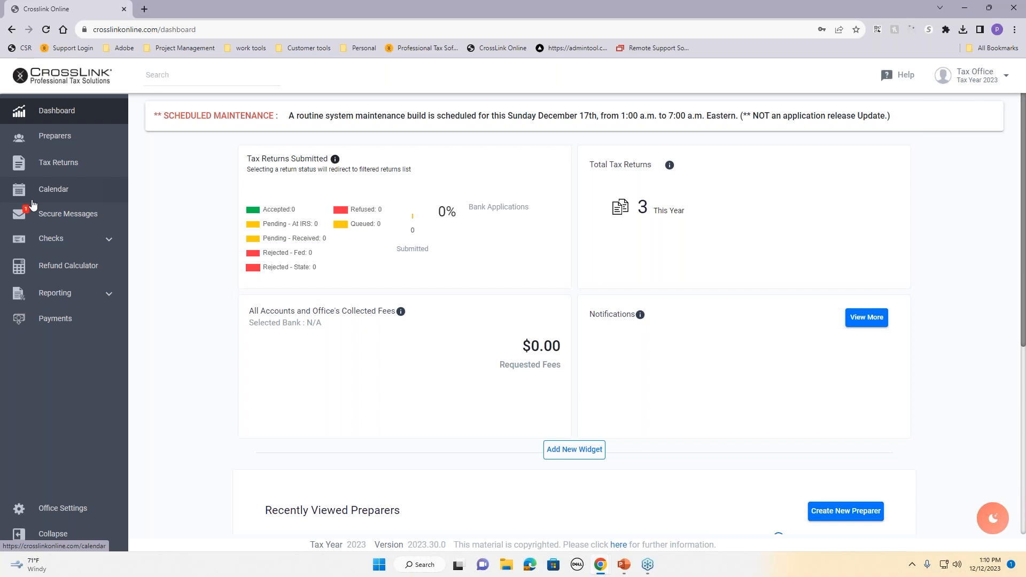
pyautogui.click(63, 265)
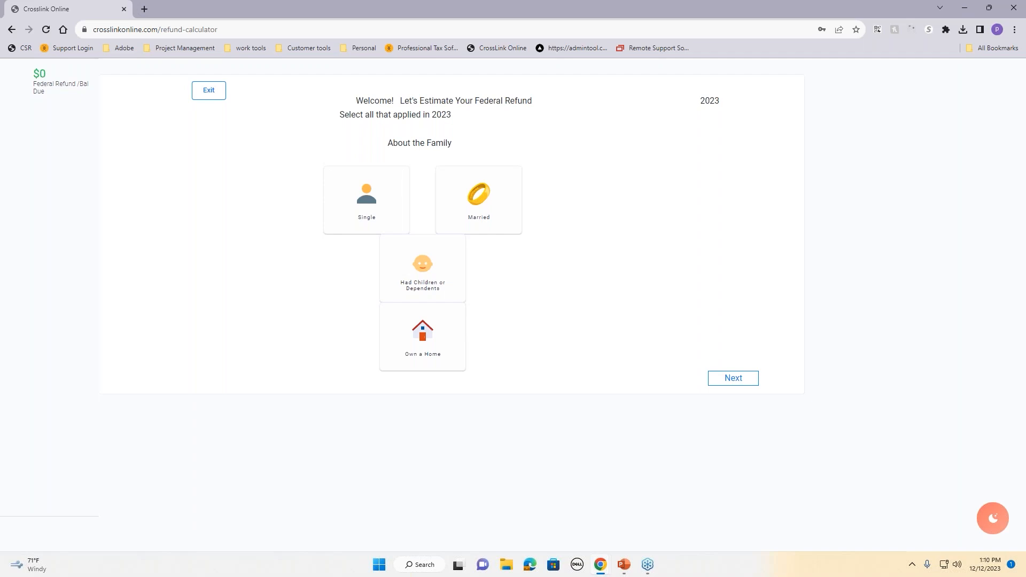
# Step: Mark the taxpayer as single with dependents and a home, filing Head of Household
pyautogui.click(361, 214)
pyautogui.click(429, 285)
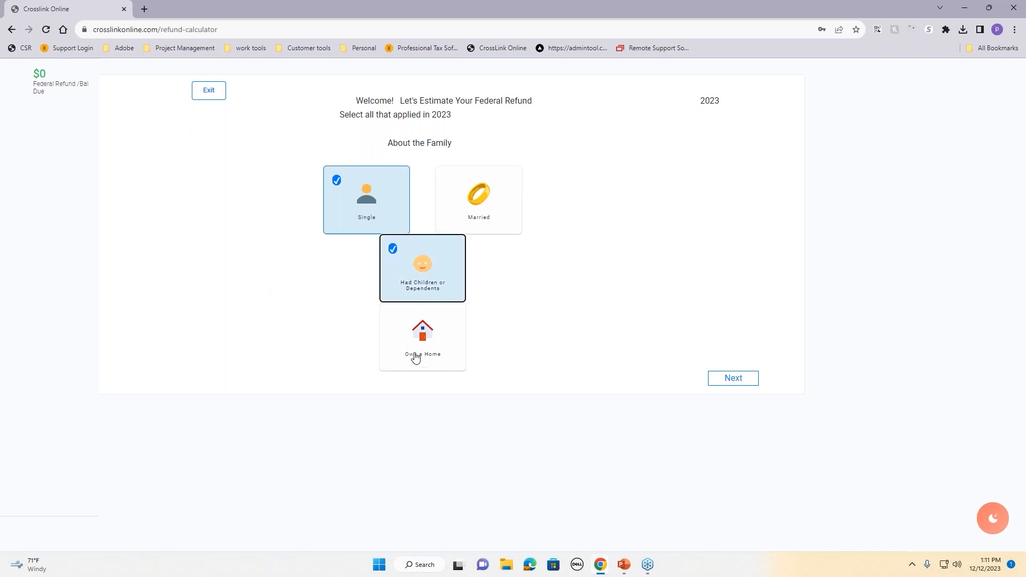
pyautogui.click(416, 350)
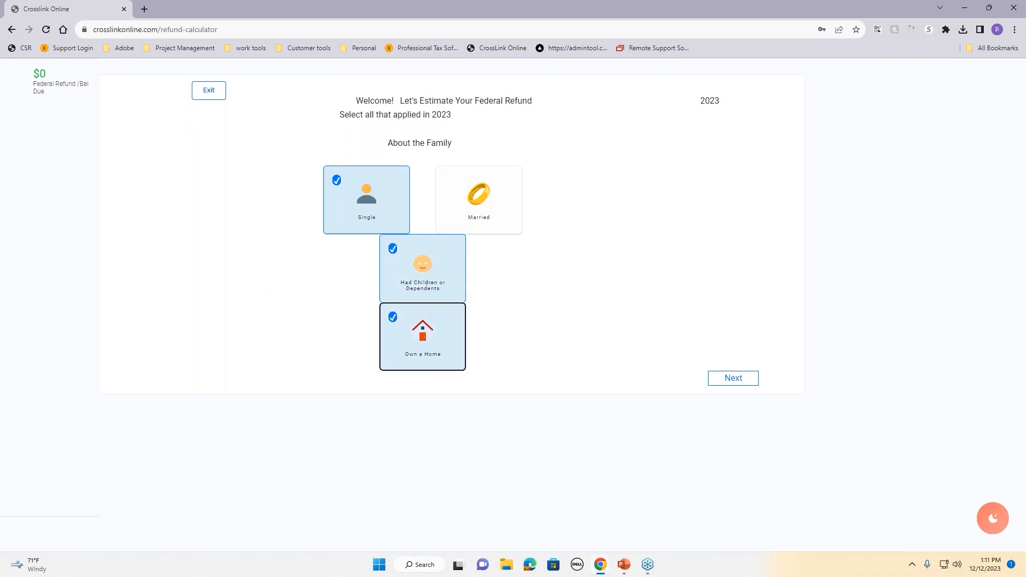
pyautogui.click(737, 381)
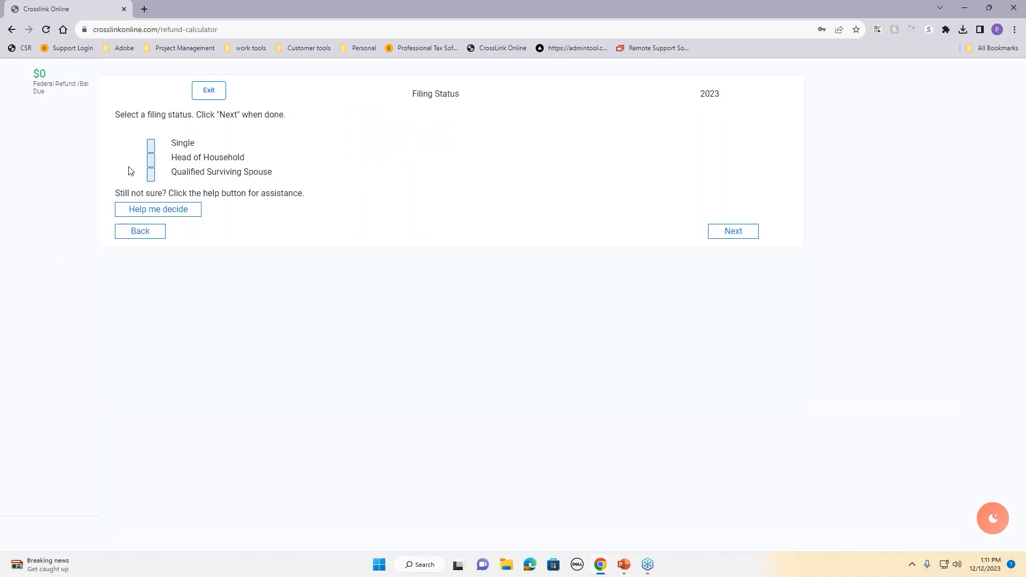
pyautogui.click(151, 160)
pyautogui.click(729, 234)
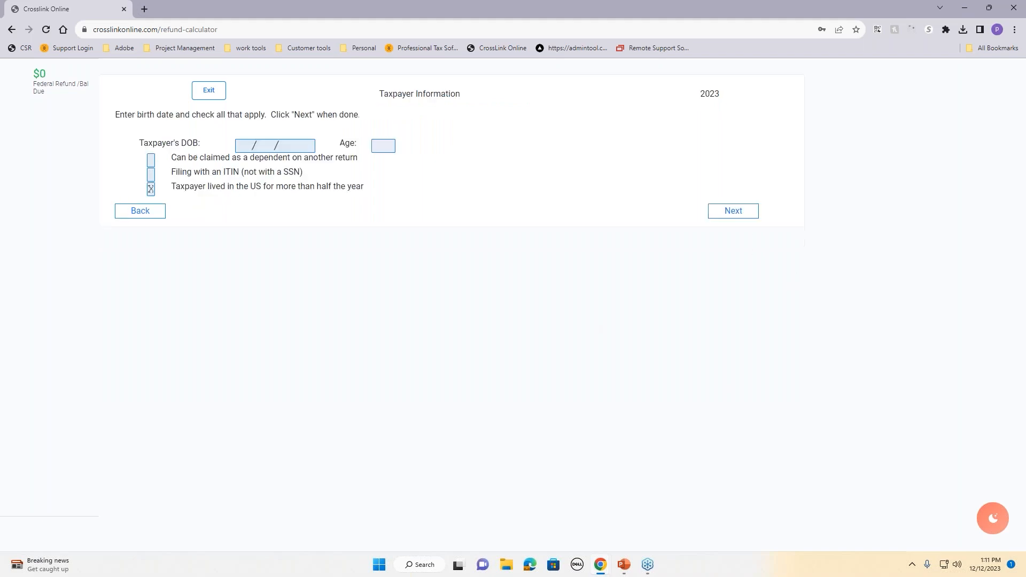
# Step: Enter the taxpayer's birth date 01/01/1990, giving age 34, and continue to dependents
pyautogui.click(240, 143)
pyautogui.write('010199001011990')
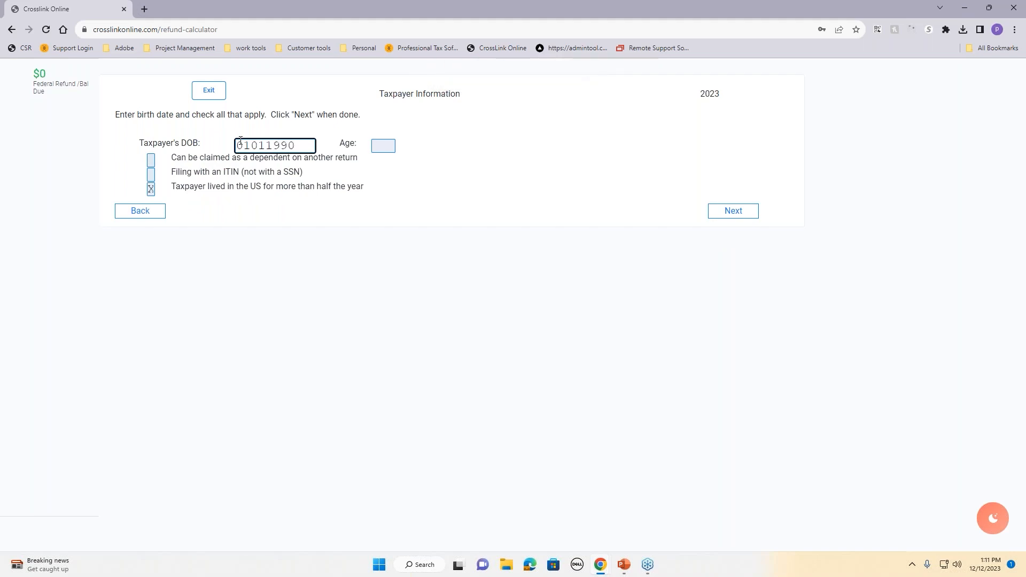
pyautogui.press('Tab')
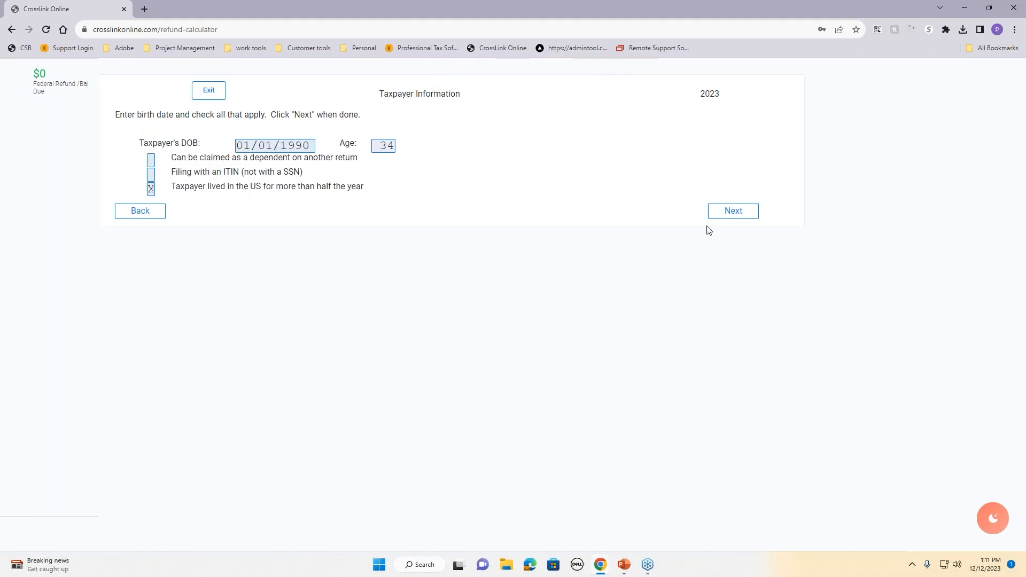
pyautogui.click(729, 217)
# Step: Enter 2 children under 17 with SSNs and 2 children age 18 and under
pyautogui.click(247, 158)
pyautogui.write('1')
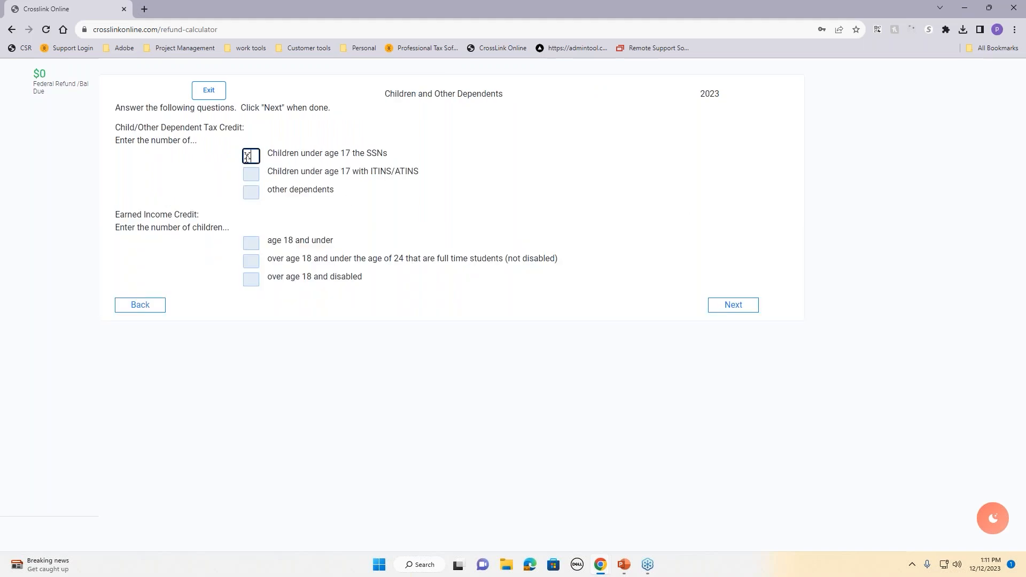
pyautogui.write('\\')
pyautogui.press('BackSpace')
pyautogui.press('BackSpace')
pyautogui.click(348, 224)
pyautogui.click(255, 244)
pyautogui.write('2')
pyautogui.click(550, 240)
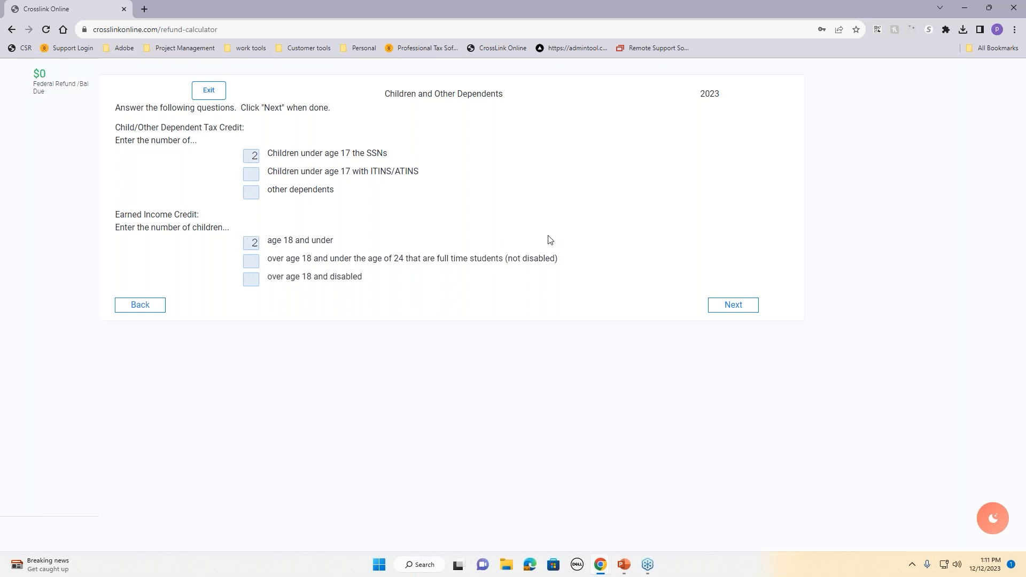
pyautogui.click(739, 306)
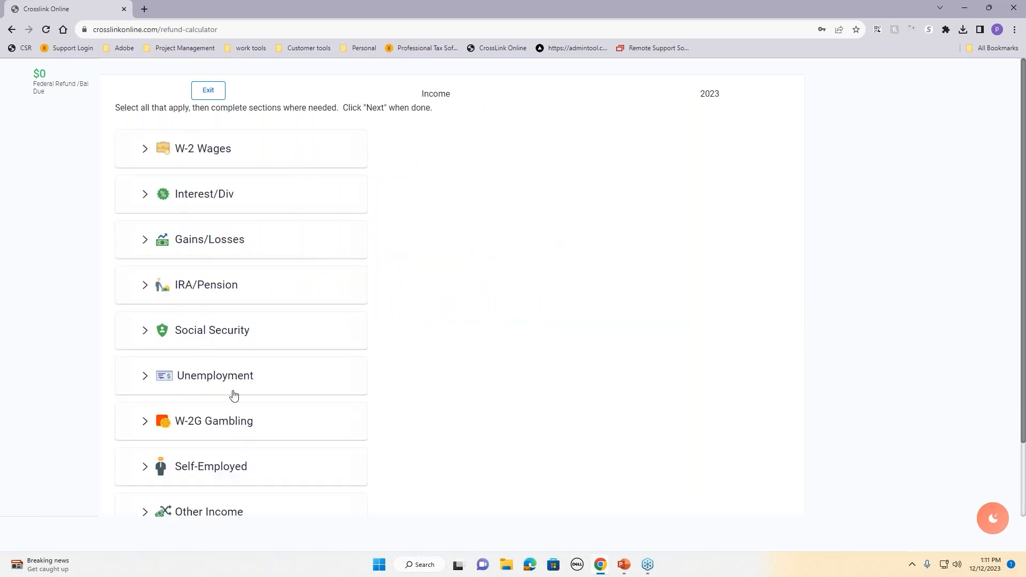
# Step: Add $1,500 of self-employment income to the estimate
pyautogui.scroll(-2, 247, 504)
pyautogui.scroll(2, 248, 504)
pyautogui.click(254, 477)
pyautogui.scroll(-1, 268, 485)
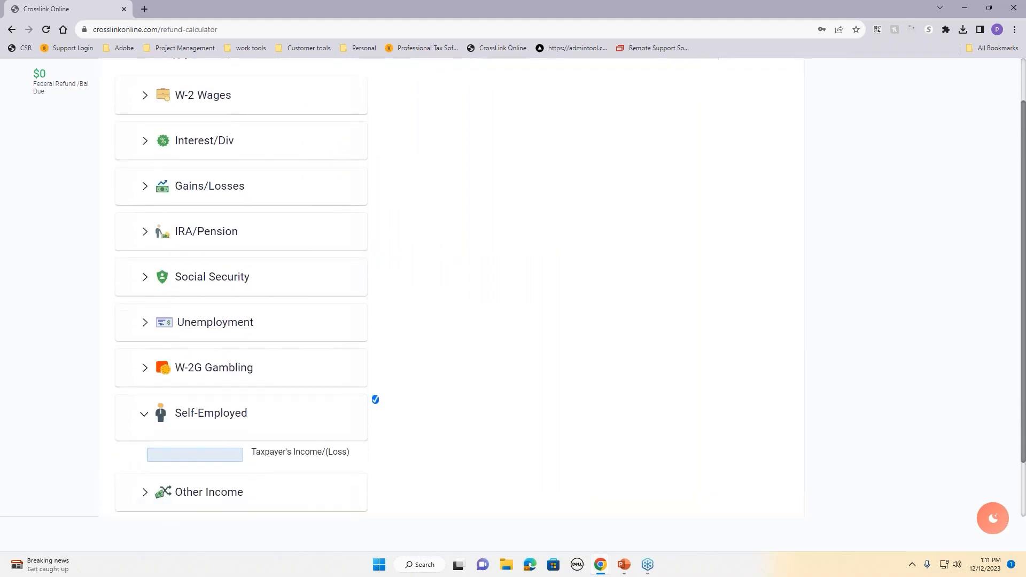
pyautogui.click(222, 456)
pyautogui.write('1500')
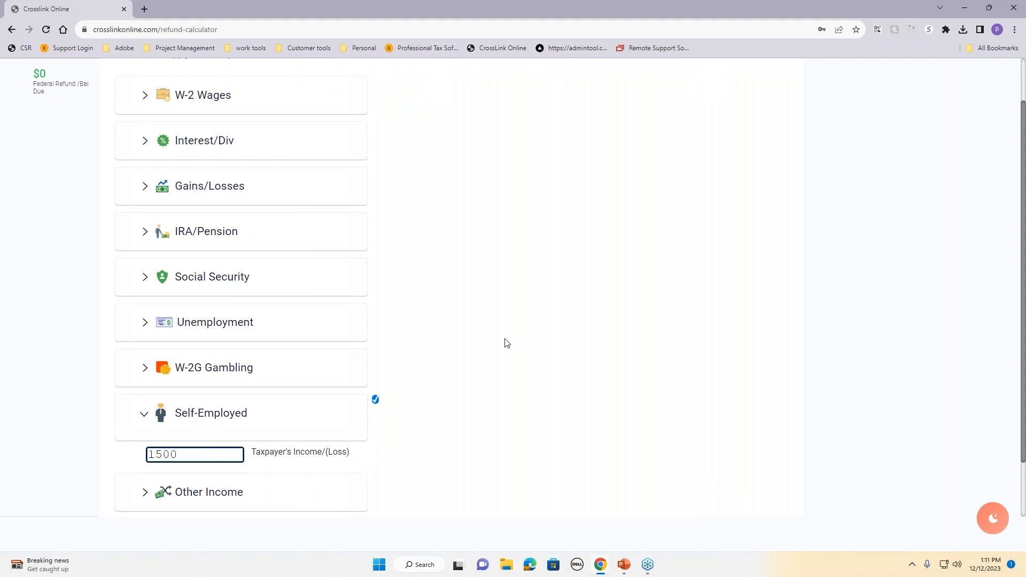
pyautogui.click(507, 343)
# Step: Add $40,000 W-2 wages with $400 federal withholding and move on to deductions
pyautogui.scroll(1, 361, 282)
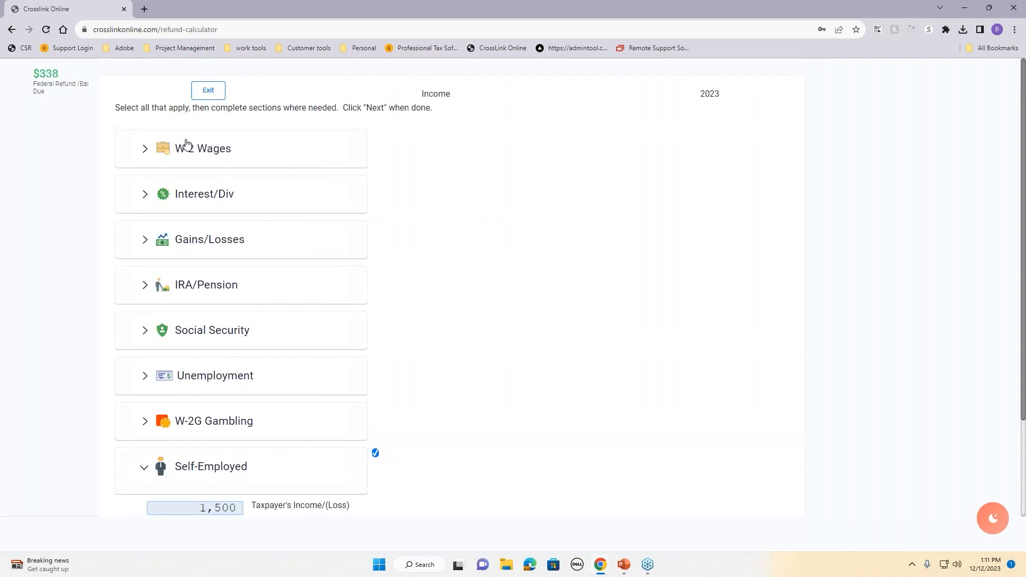
pyautogui.click(215, 155)
pyautogui.click(229, 191)
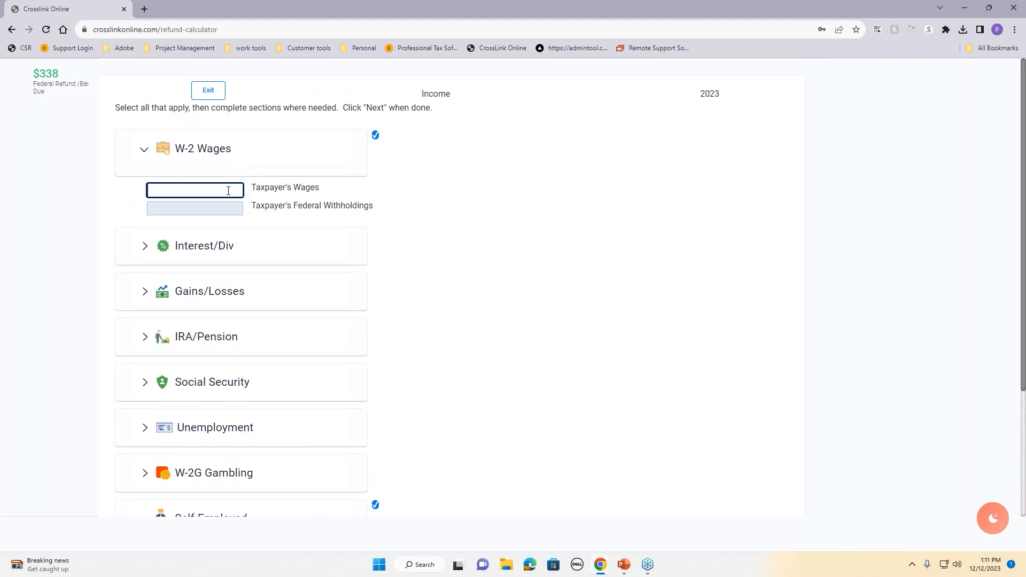
pyautogui.write('40000')
pyautogui.click(203, 212)
pyautogui.write('400')
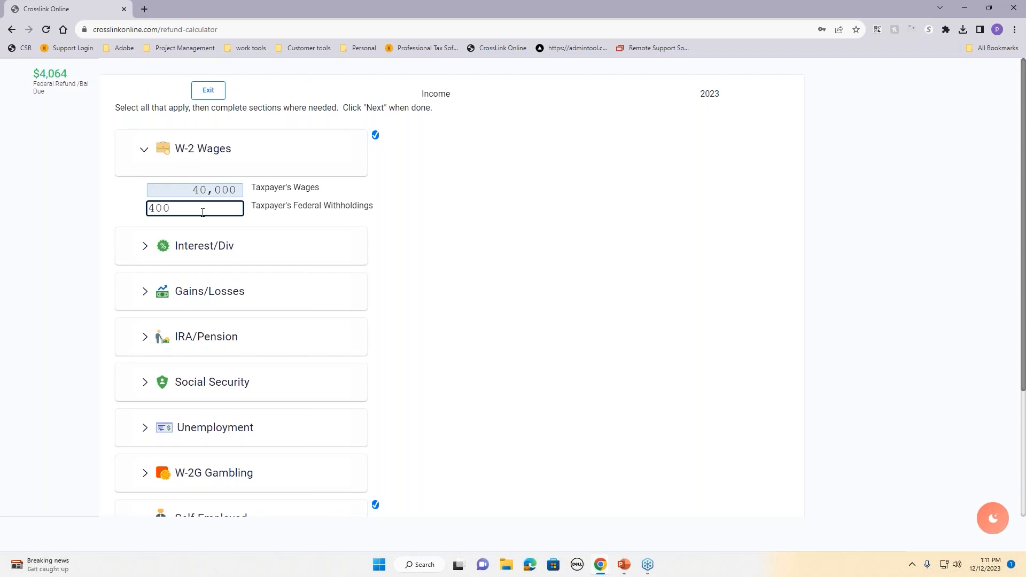
pyautogui.click(493, 246)
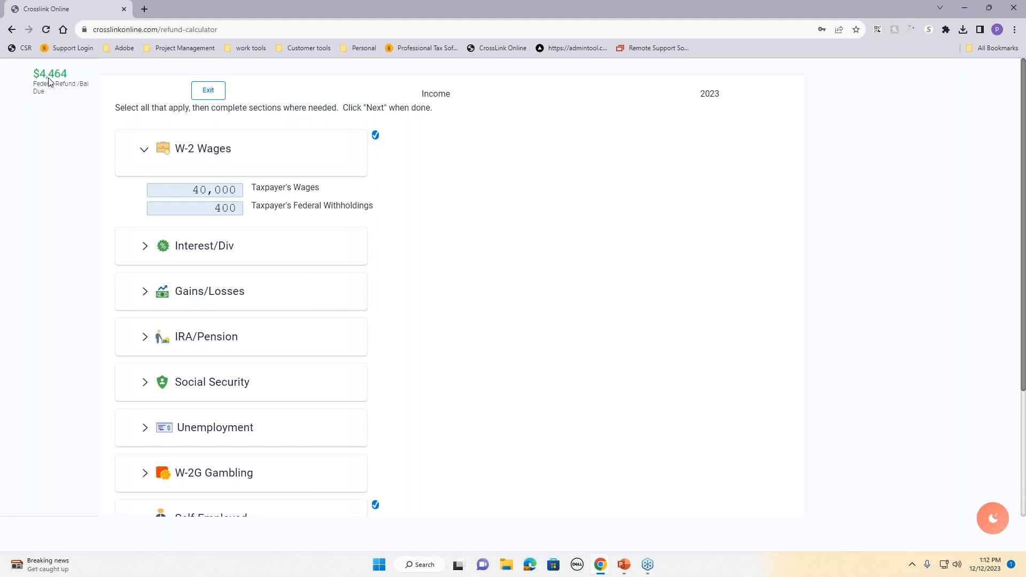
pyautogui.scroll(-3, 264, 293)
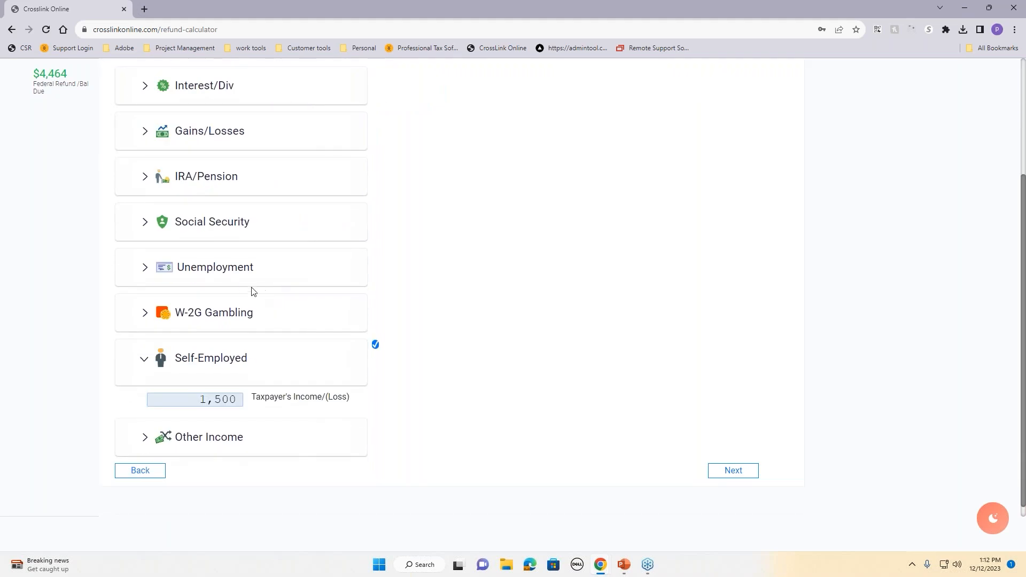
pyautogui.scroll(2, 226, 278)
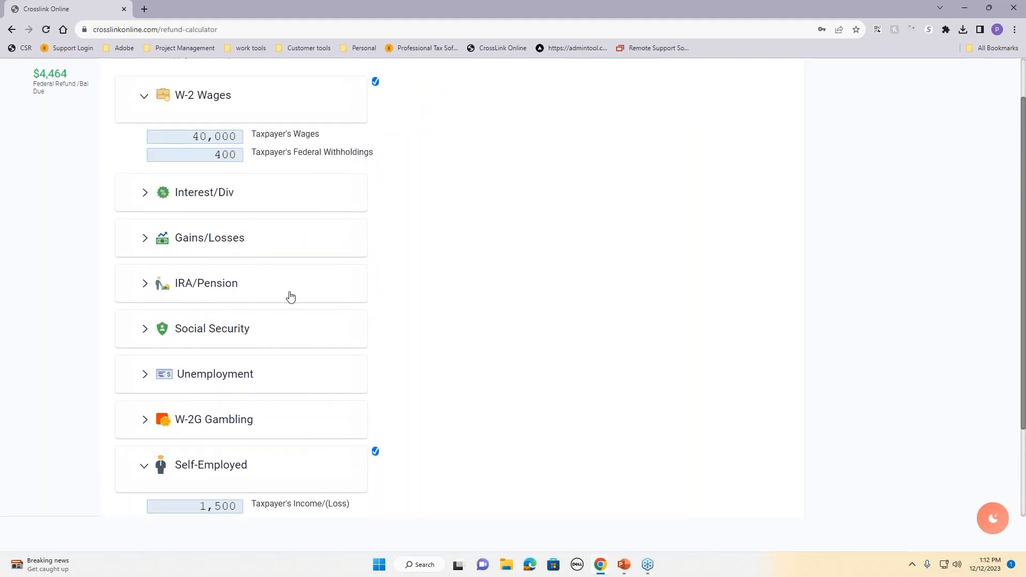
pyautogui.scroll(-2, 696, 389)
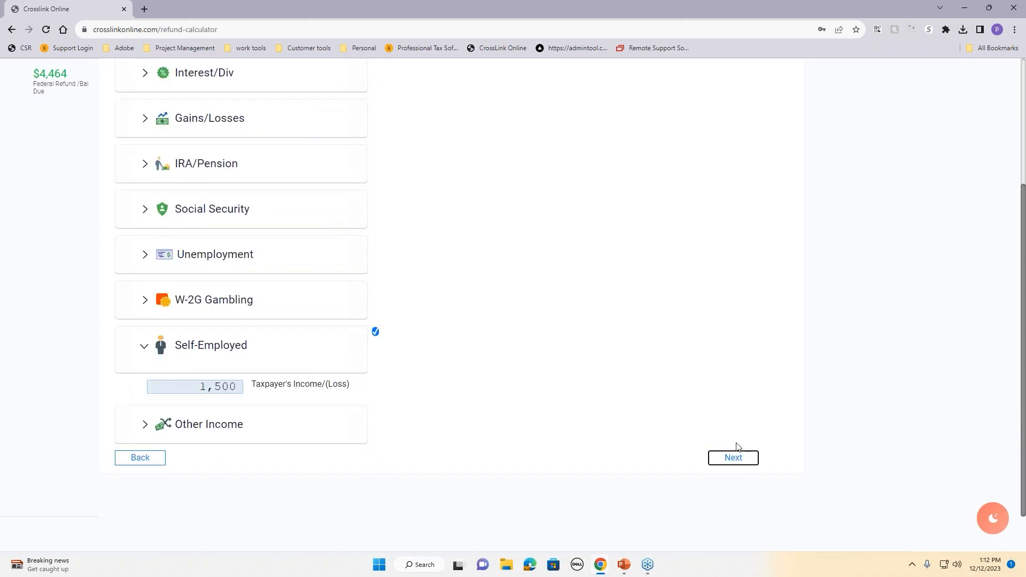
pyautogui.click(736, 454)
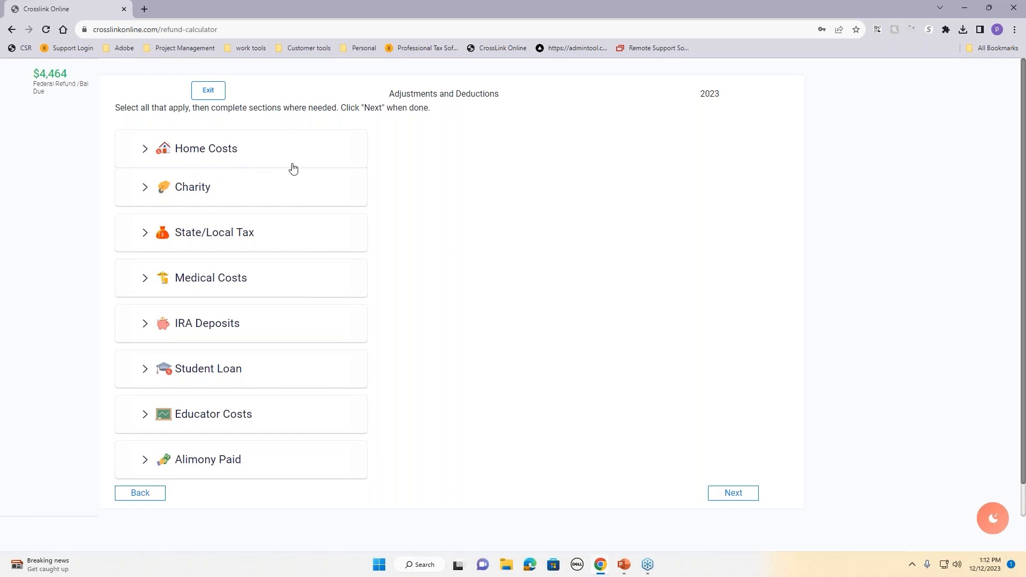
# Step: Skip Adjustments and Deductions, leaving Home Costs empty
pyautogui.click(260, 155)
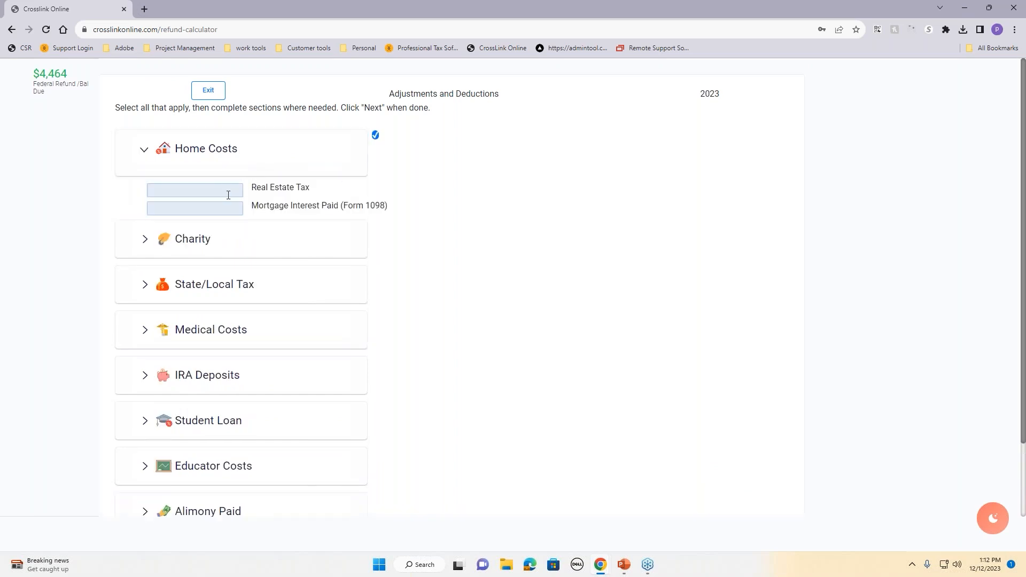
pyautogui.click(269, 149)
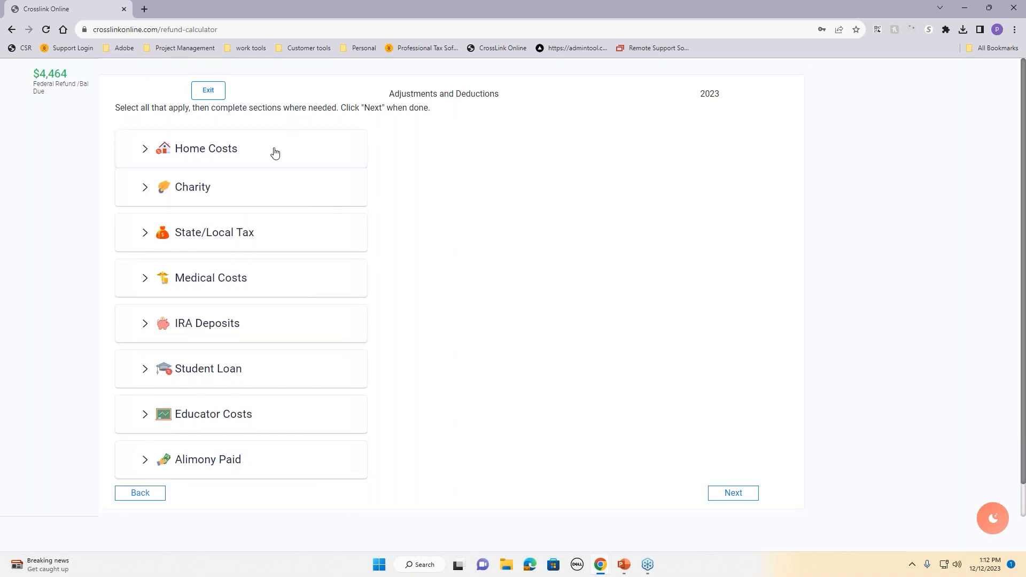
pyautogui.click(748, 491)
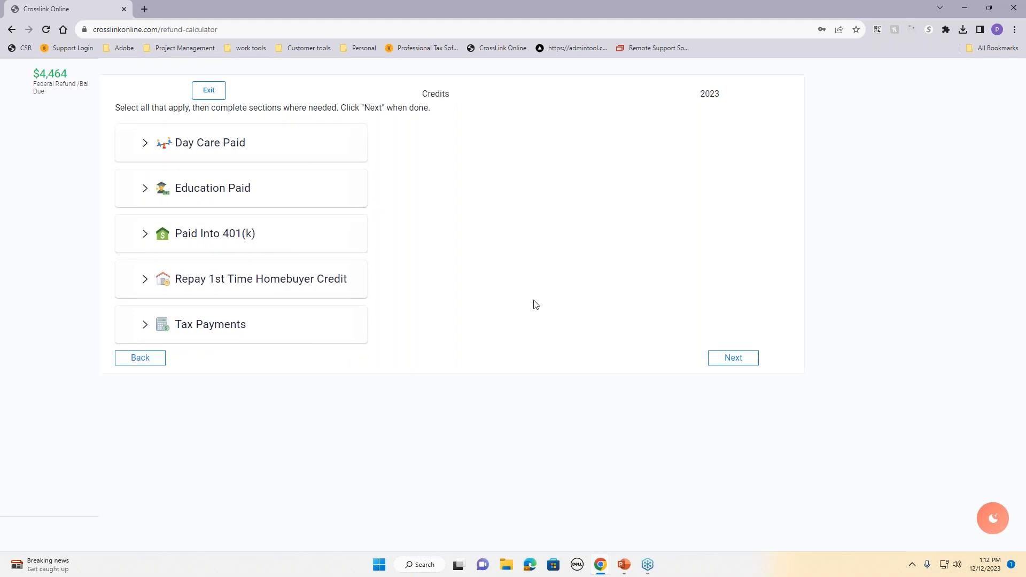
# Step: Claim $6,000 day-care paid for 2 children and view the results summary
pyautogui.click(229, 146)
pyautogui.click(221, 188)
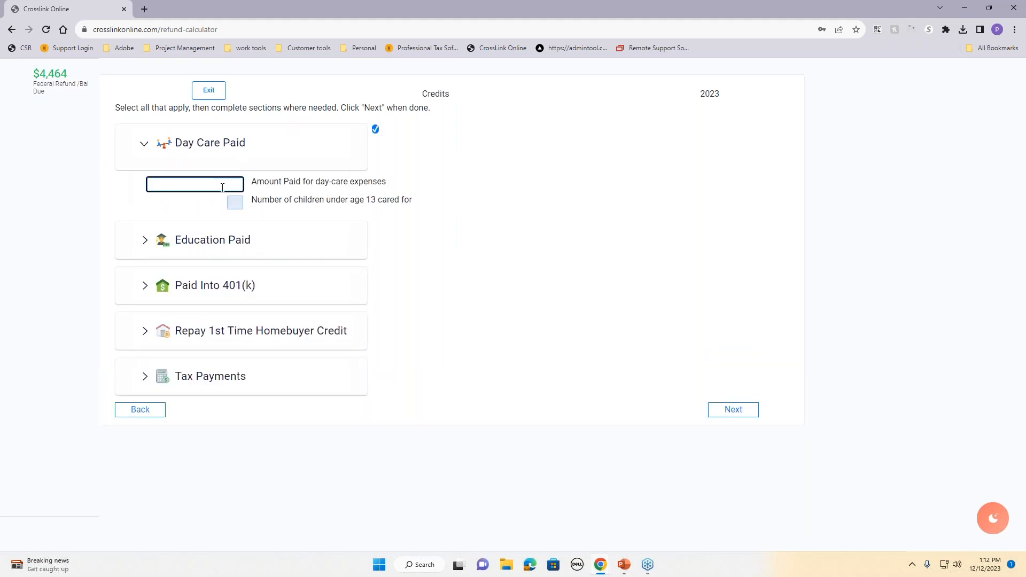
pyautogui.write('6000')
pyautogui.click(303, 213)
pyautogui.click(235, 202)
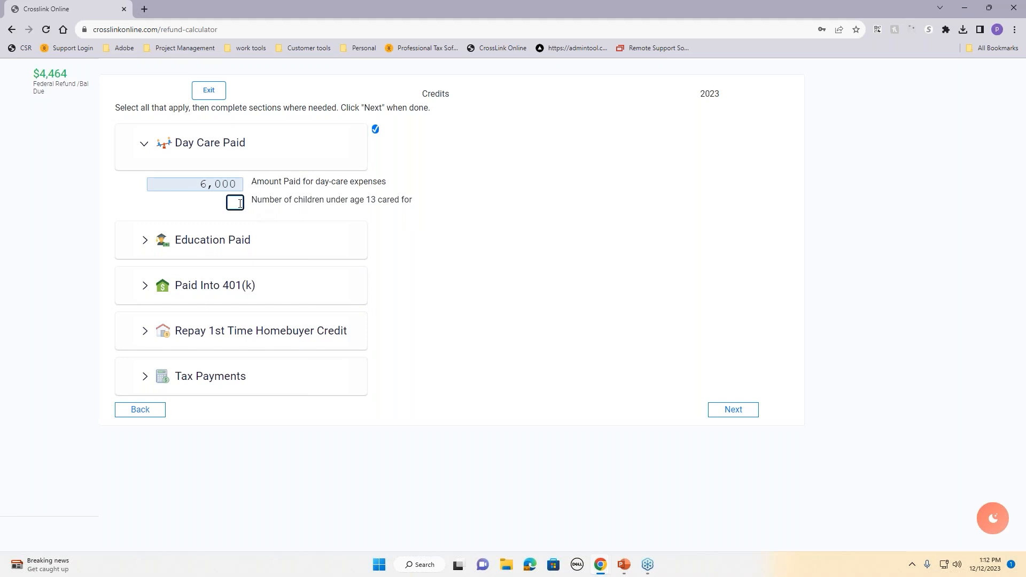
pyautogui.write('2')
pyautogui.click(302, 203)
pyautogui.click(731, 416)
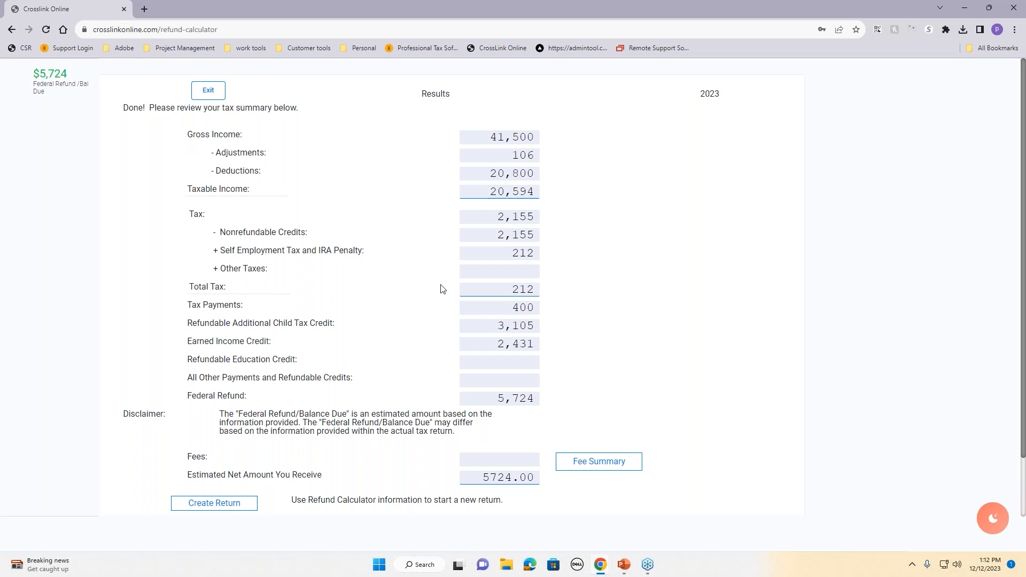
pyautogui.scroll(-2, 542, 236)
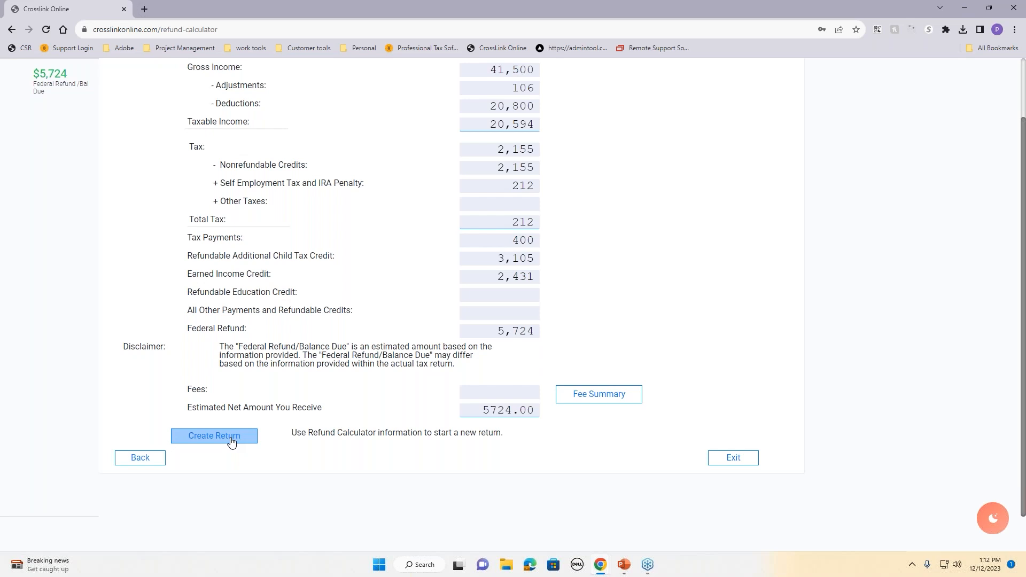
# Step: Create a regular return for the confirmed taxpayer SSN, choosing New Return over the existing duplicate
pyautogui.click(231, 440)
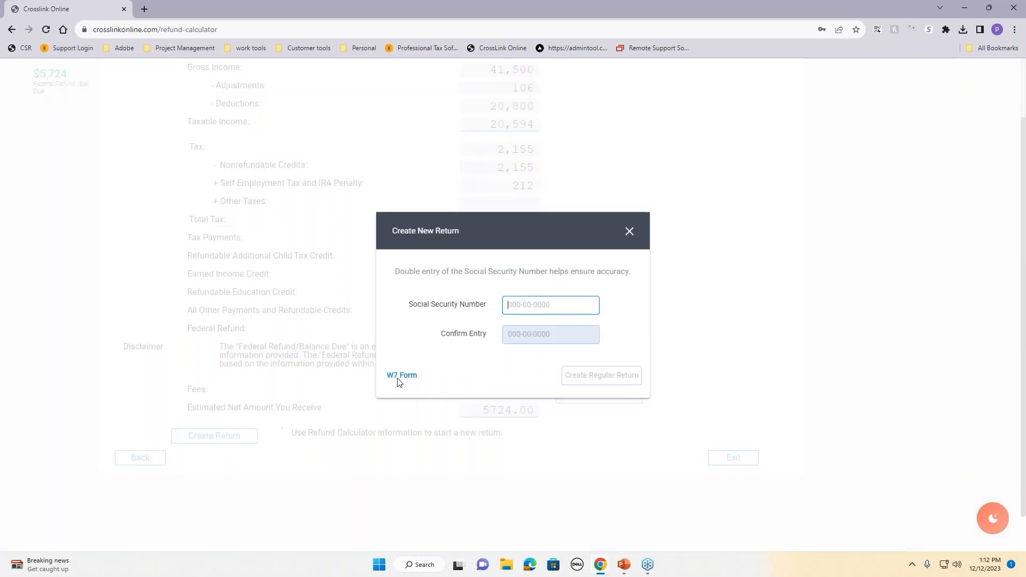
pyautogui.press('Tab')
pyautogui.write('0')
pyautogui.press('BackSpace')
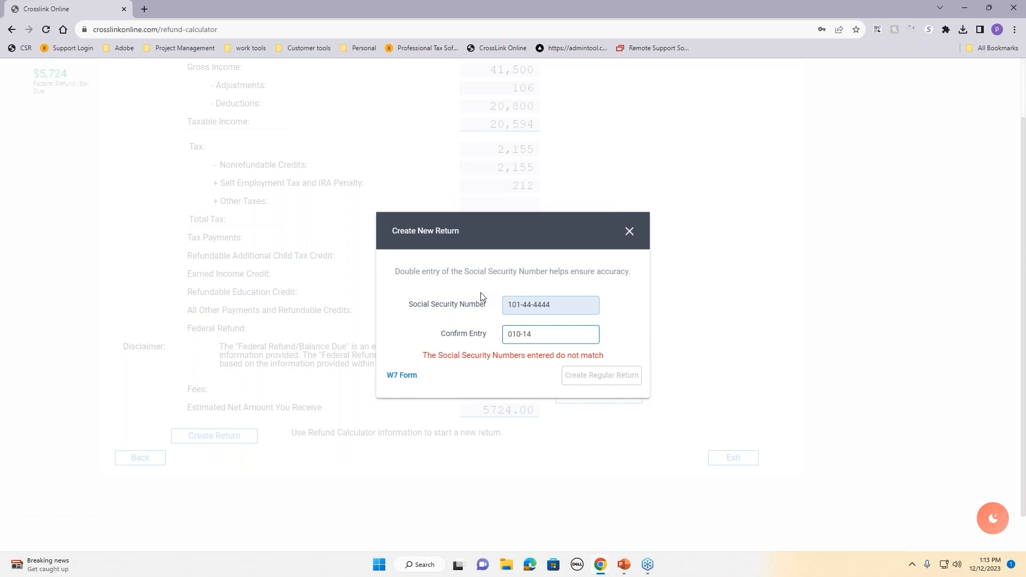
pyautogui.write('10')
pyautogui.press('BackSpace')
pyautogui.press('BackSpace')
pyautogui.press('BackSpace')
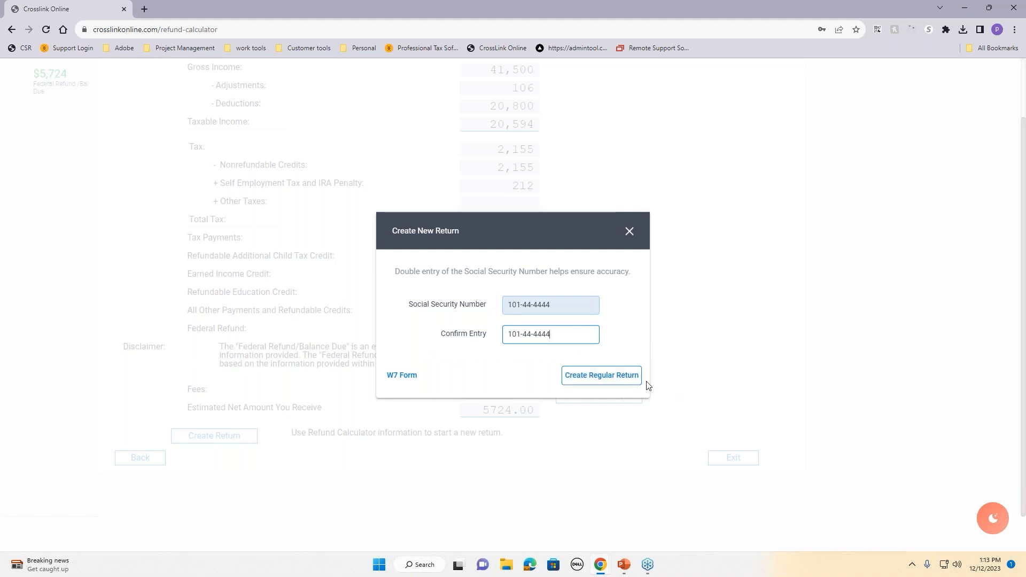
pyautogui.click(624, 383)
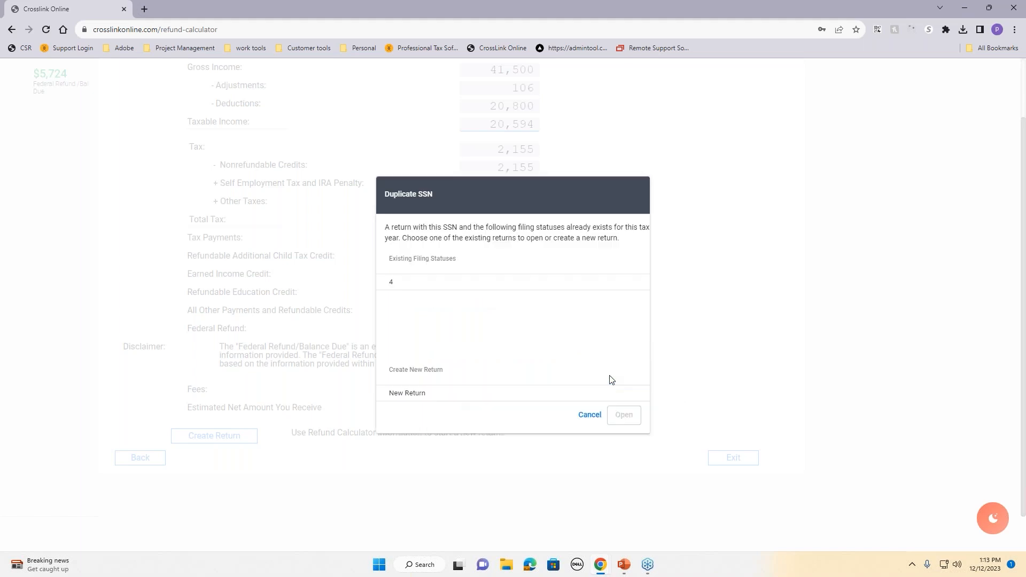
pyautogui.click(568, 393)
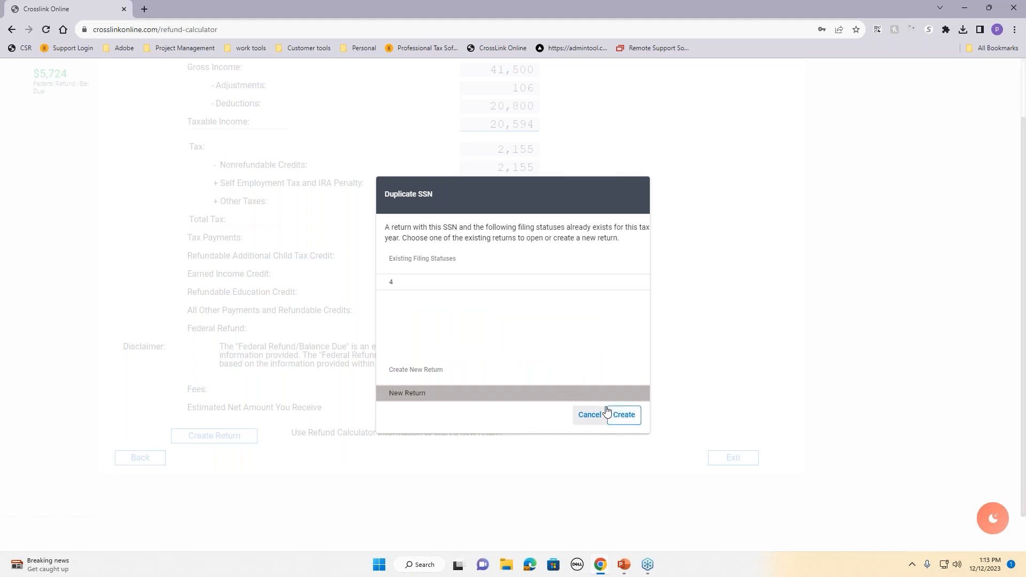
pyautogui.click(609, 413)
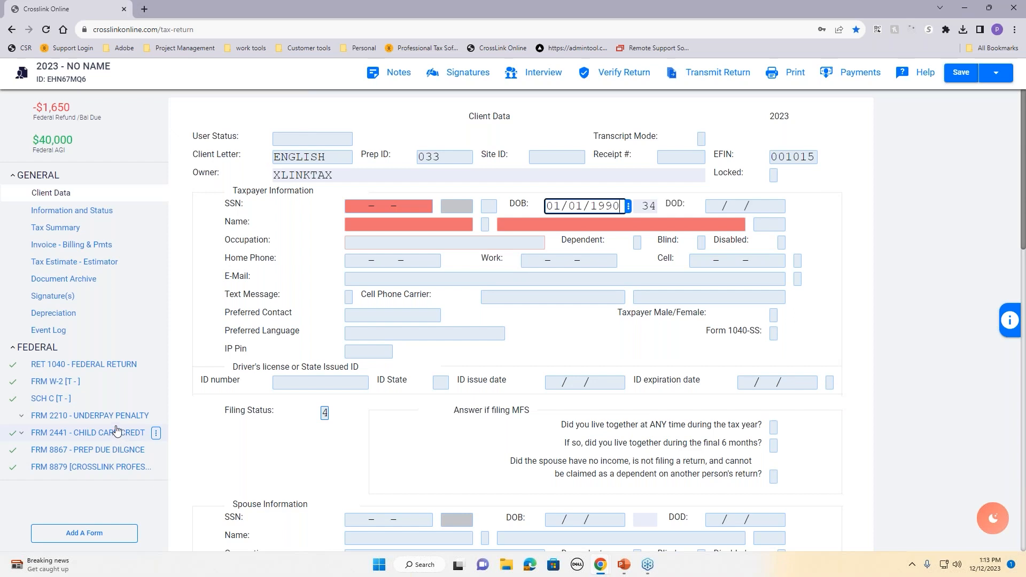
# Step: On the newly loaded 2023 return's Client Data page, open the additional options menu beside Save
pyautogui.click(997, 72)
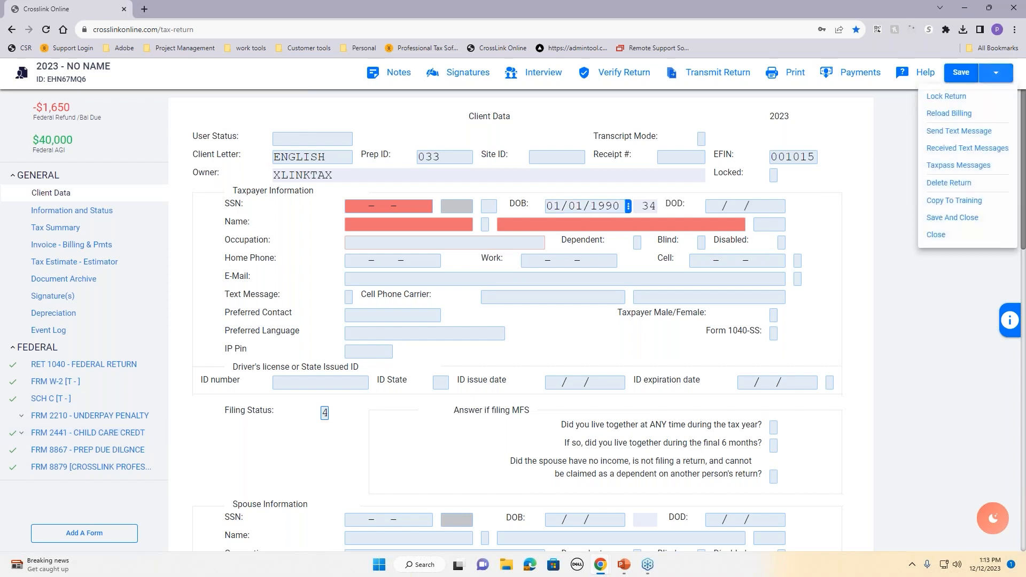
# Step: Save and close the unnamed return and go to the Tax Returns list
pyautogui.click(969, 225)
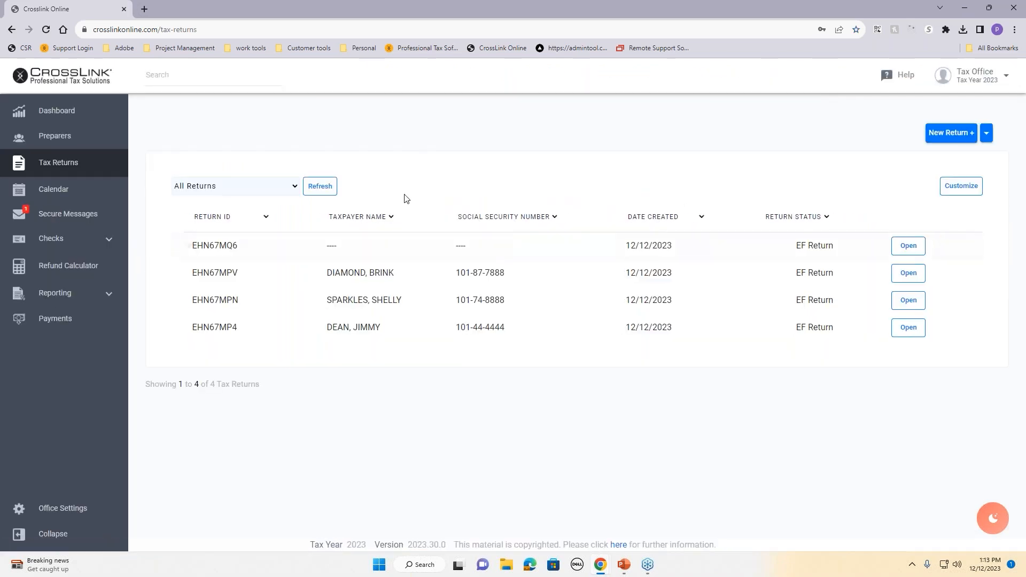
pyautogui.click(62, 113)
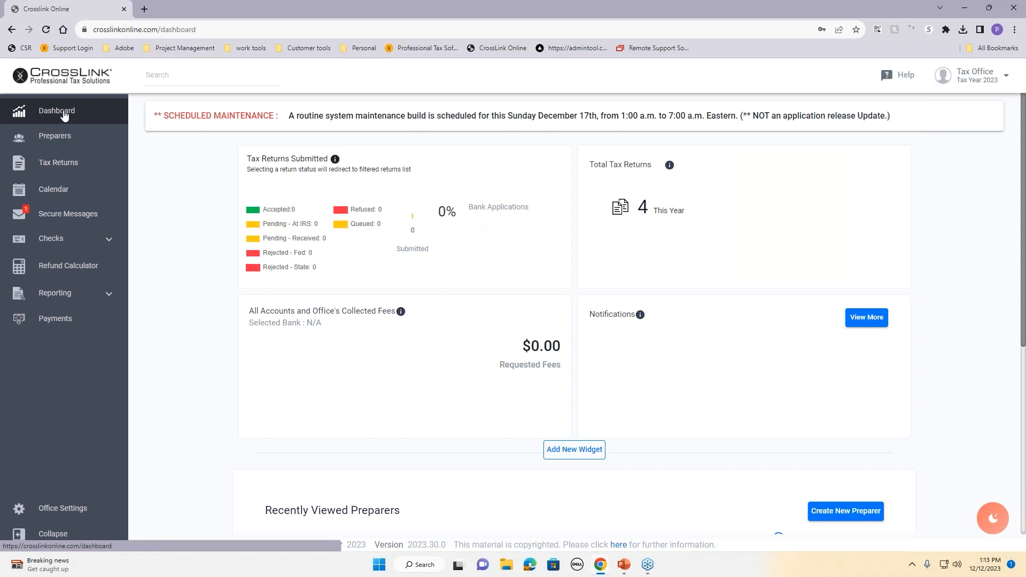
pyautogui.click(50, 170)
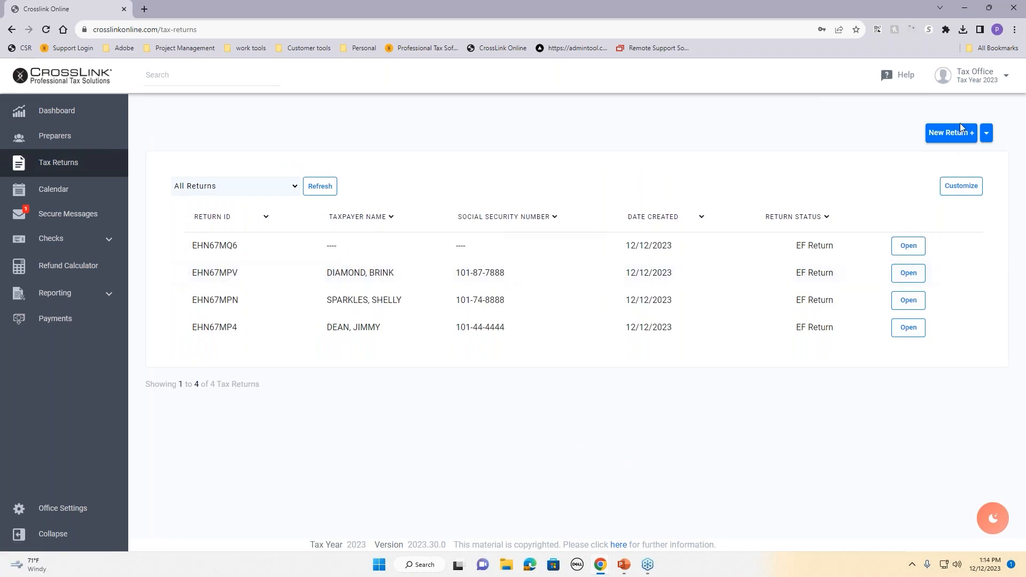
# Step: Start a new regular return with a different taxpayer SSN entered and confirmed
pyautogui.click(941, 134)
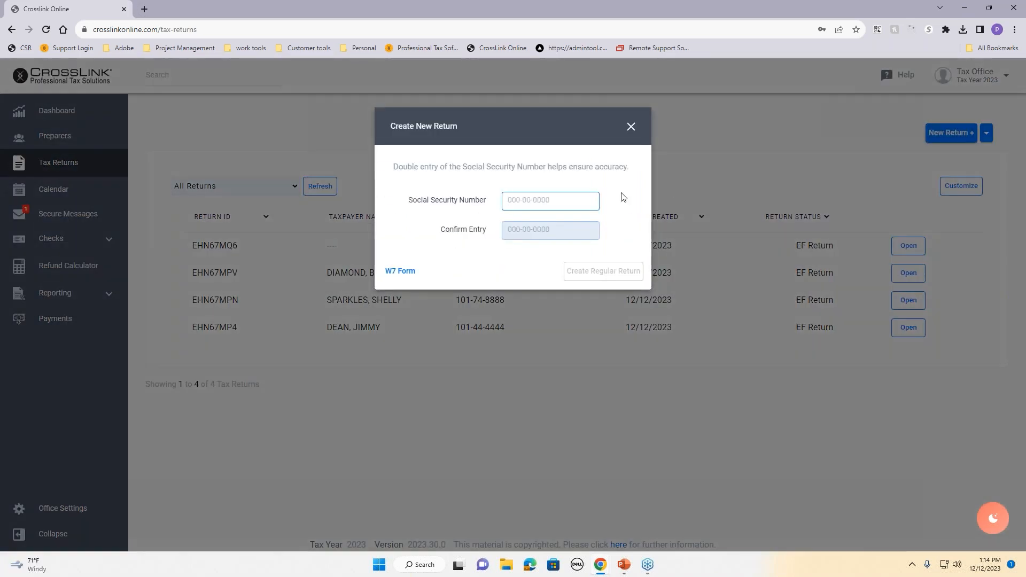
pyautogui.click(560, 230)
pyautogui.write('9')
pyautogui.click(588, 278)
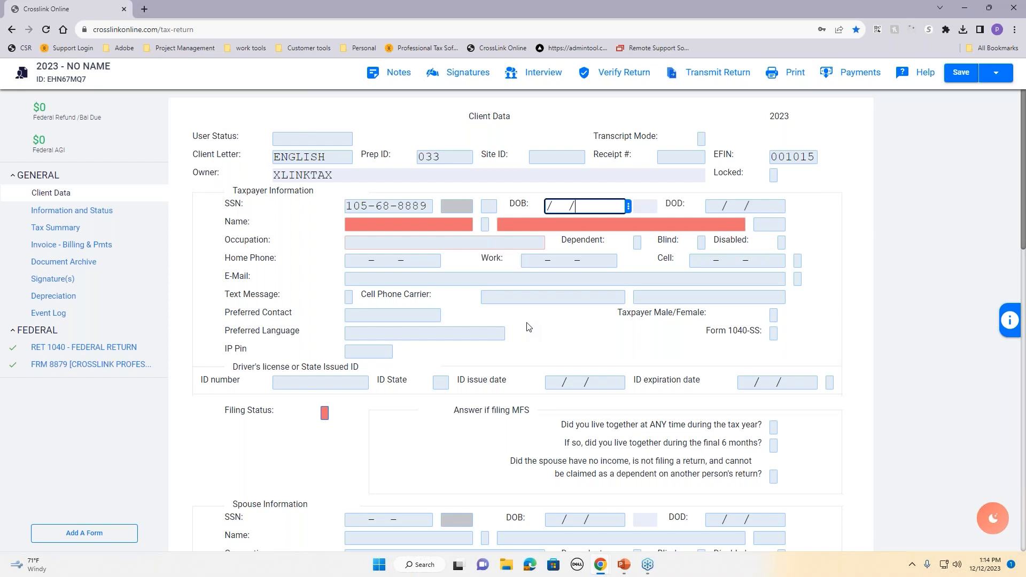
# Step: Scroll Client Data down to Dependents and back, then enter the taxpayer's birth date
pyautogui.scroll(-1, 527, 326)
pyautogui.scroll(-3, 527, 326)
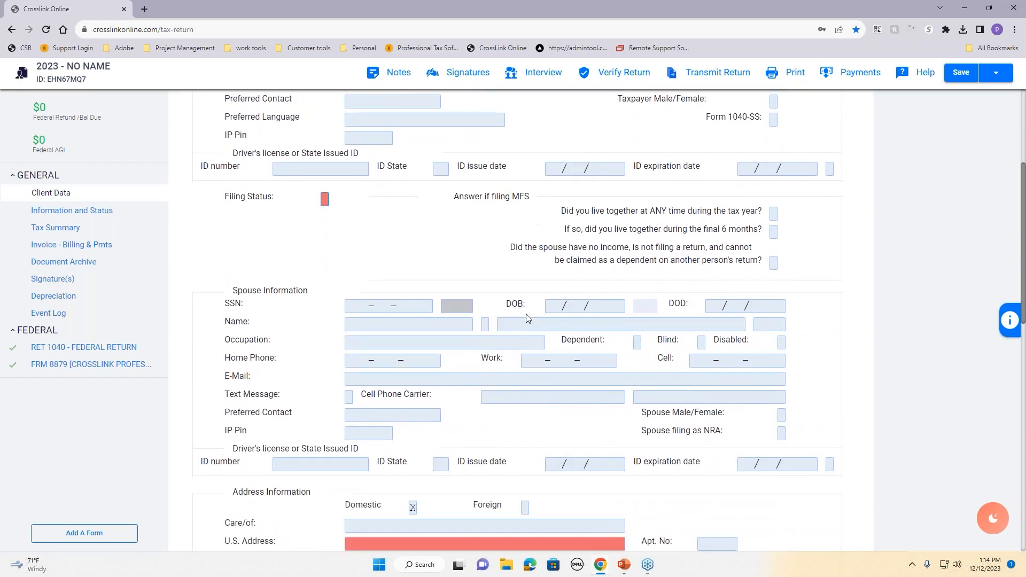
pyautogui.scroll(-1, 528, 318)
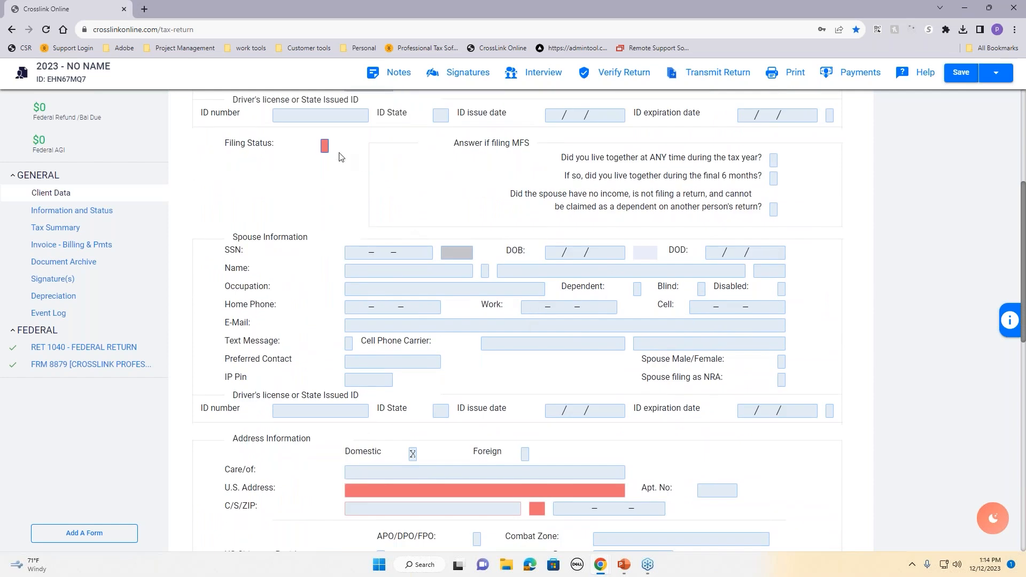
pyautogui.scroll(-3, 534, 332)
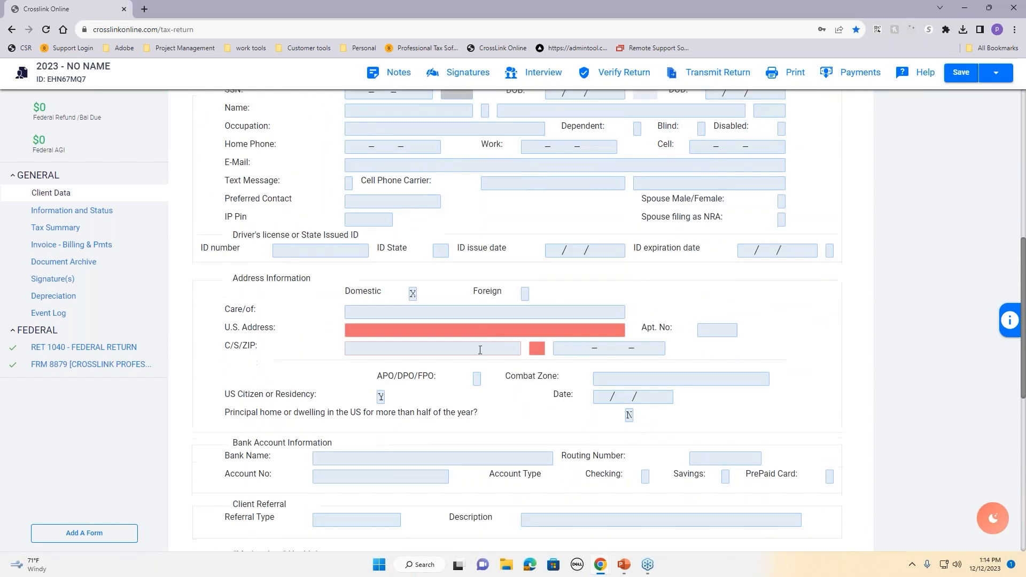
pyautogui.scroll(-1, 298, 308)
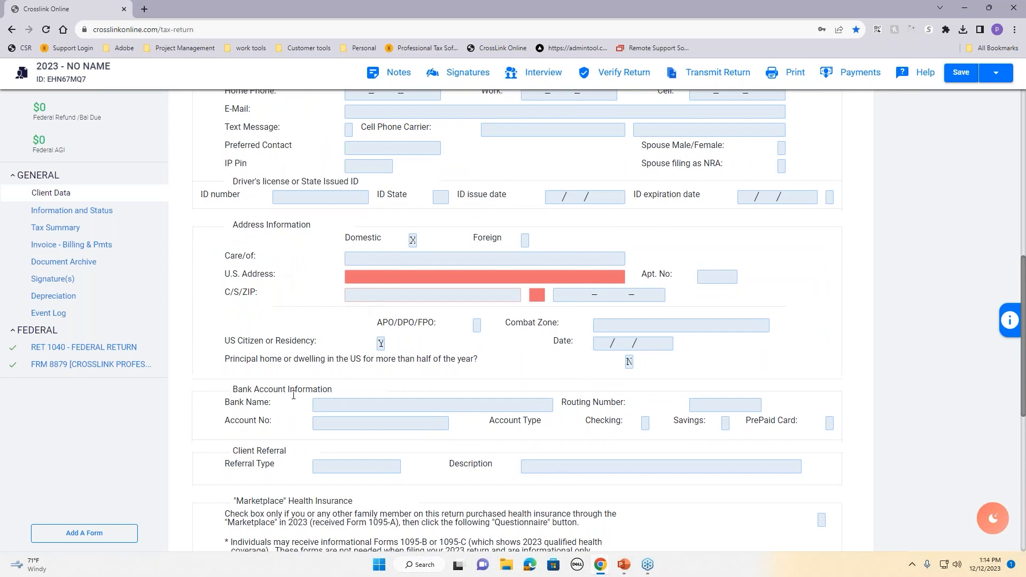
pyautogui.scroll(-2, 281, 384)
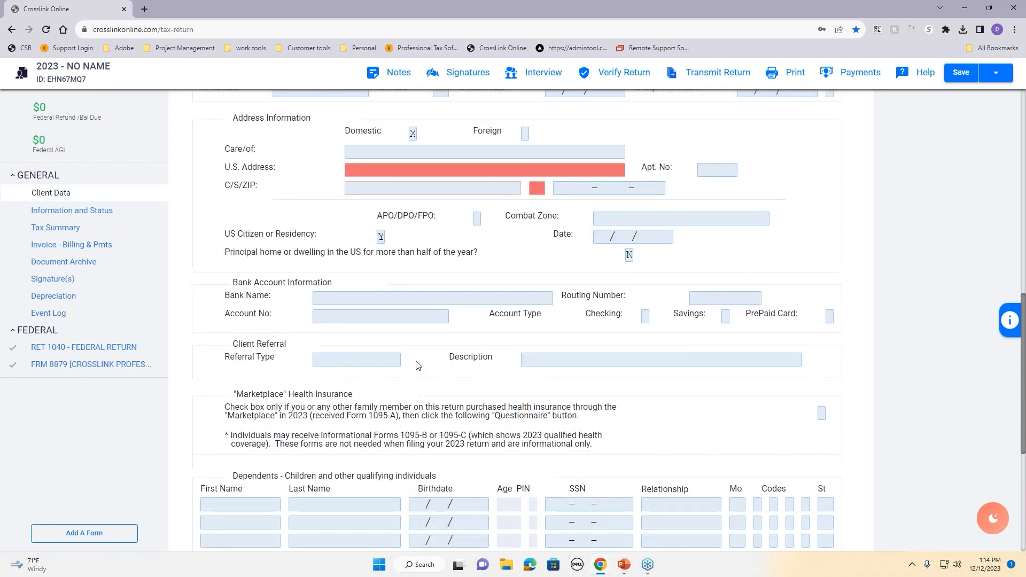
pyautogui.scroll(-5, 418, 366)
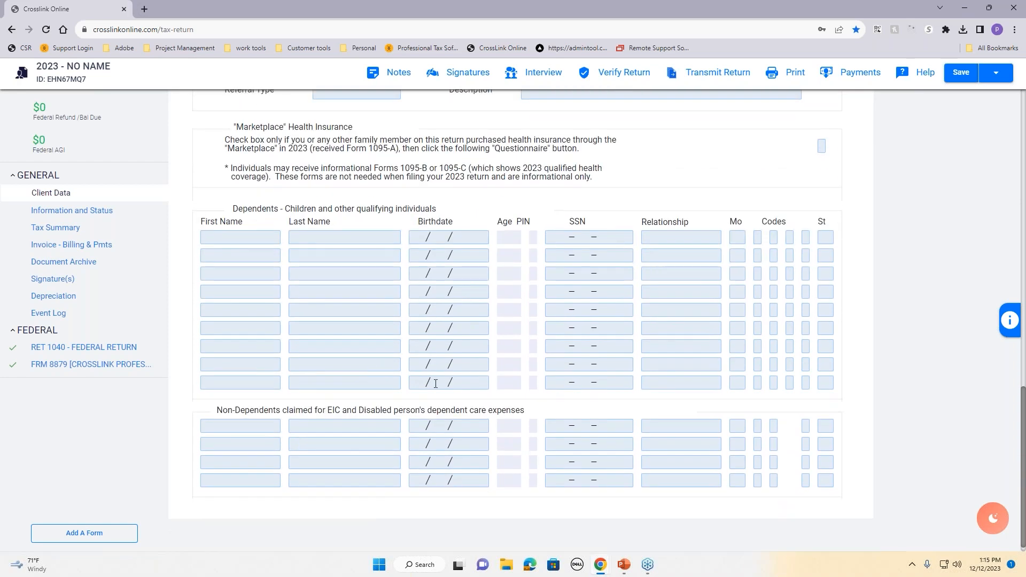
pyautogui.scroll(7, 436, 384)
pyautogui.scroll(10, 442, 369)
pyautogui.write('01061998')
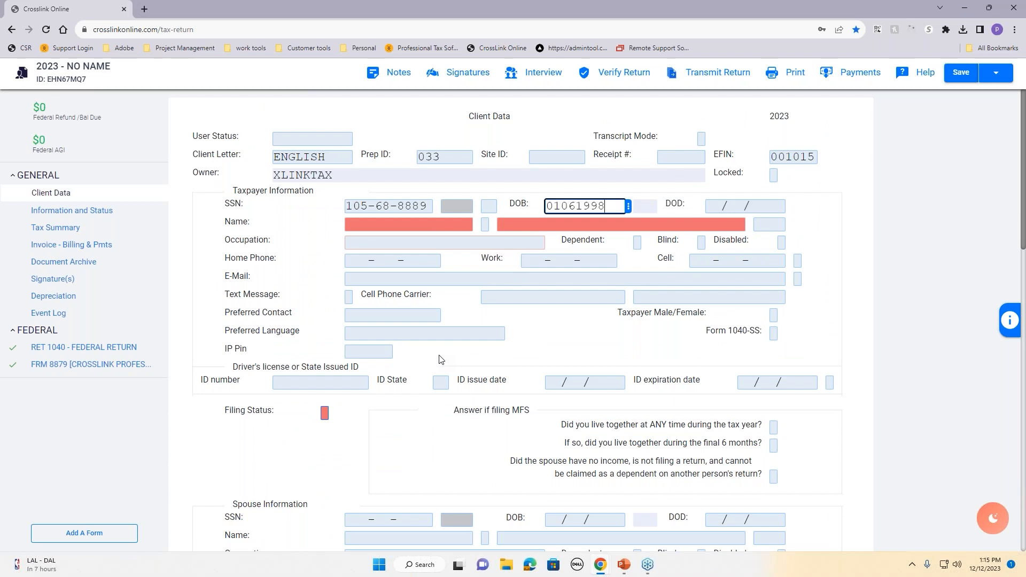
pyautogui.press('Tab')
pyautogui.press('Tab')
pyautogui.press('Tab')
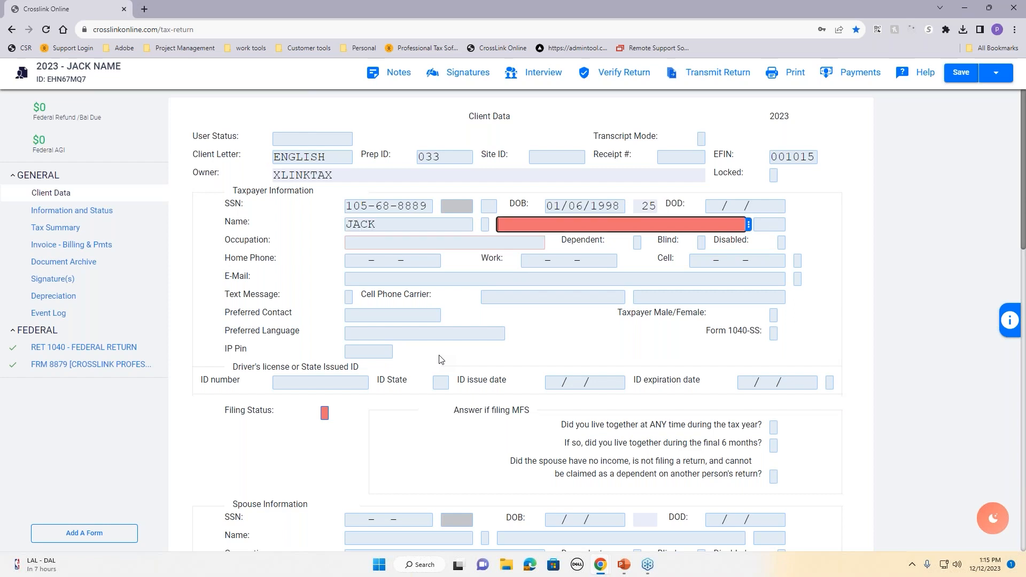
pyautogui.press('Tab')
pyautogui.press('Tab')
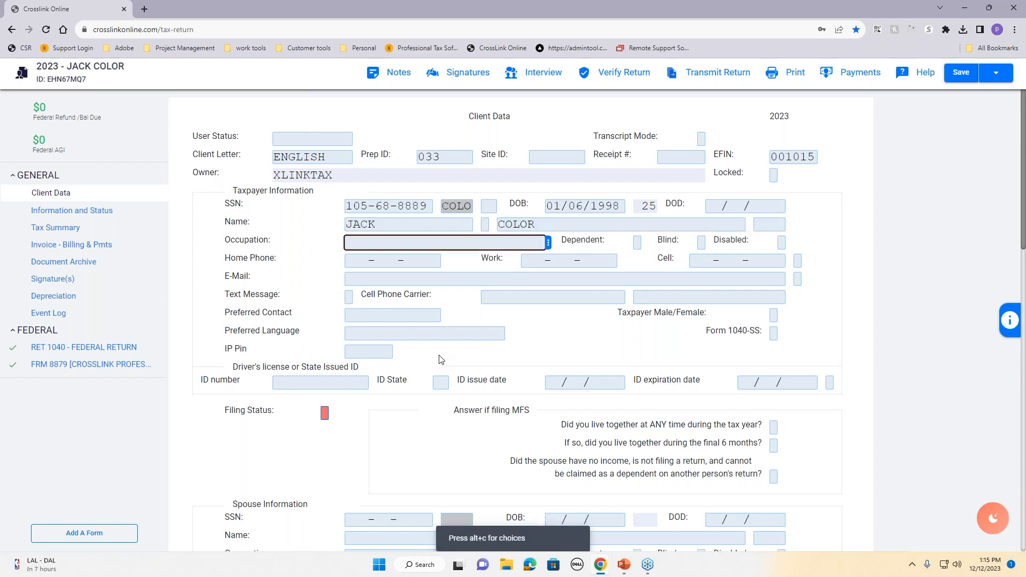
pyautogui.write('SALES')
pyautogui.press('Tab')
pyautogui.press('Tab')
pyautogui.press('Tab')
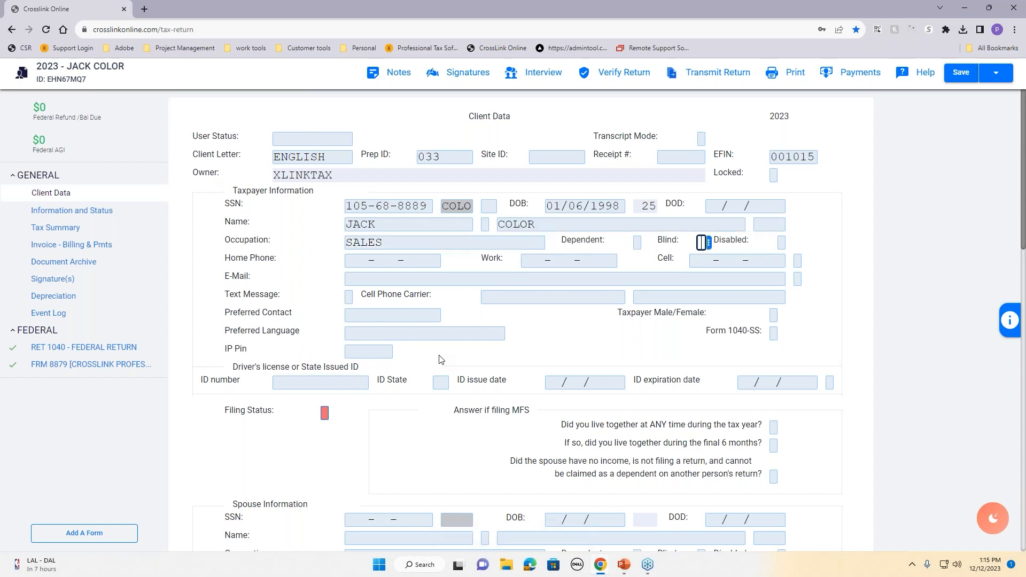
pyautogui.press('Tab')
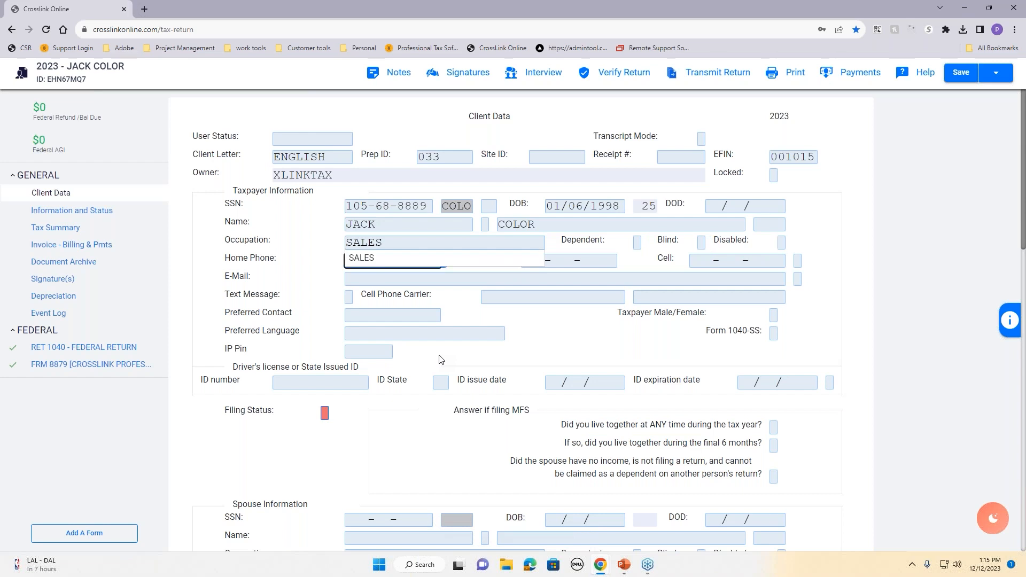
pyautogui.click(383, 258)
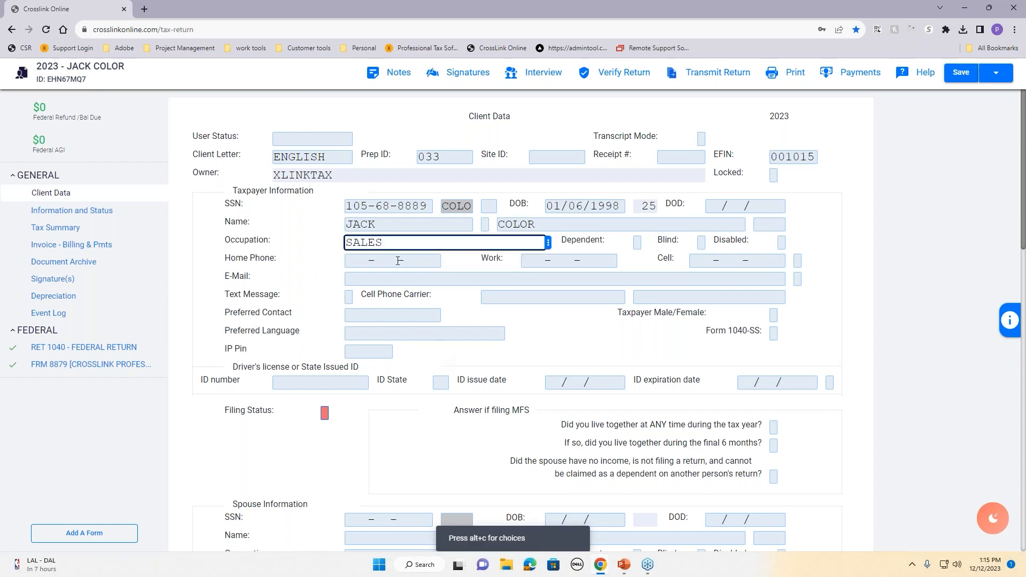
pyautogui.click(693, 266)
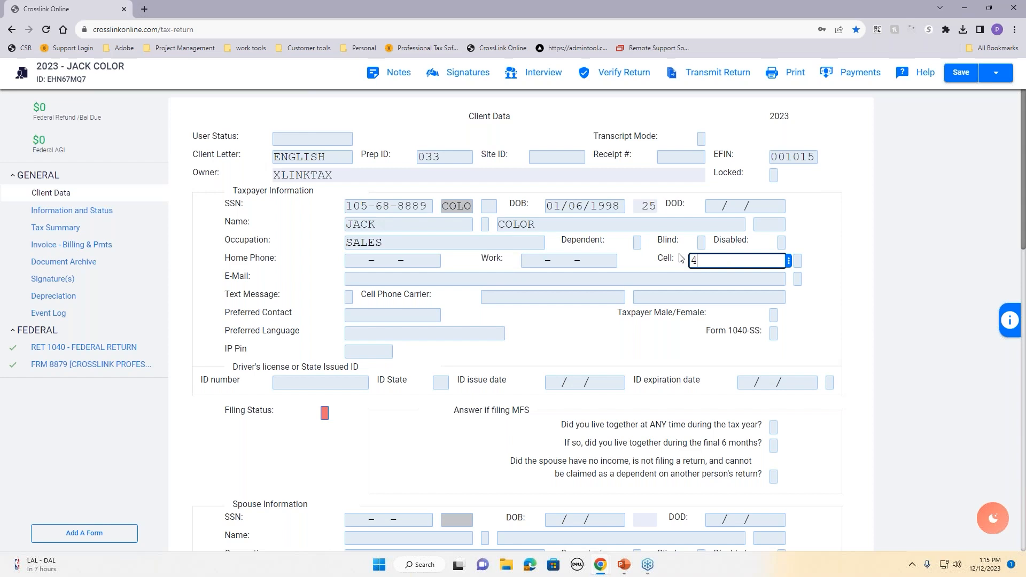
pyautogui.press('Tab')
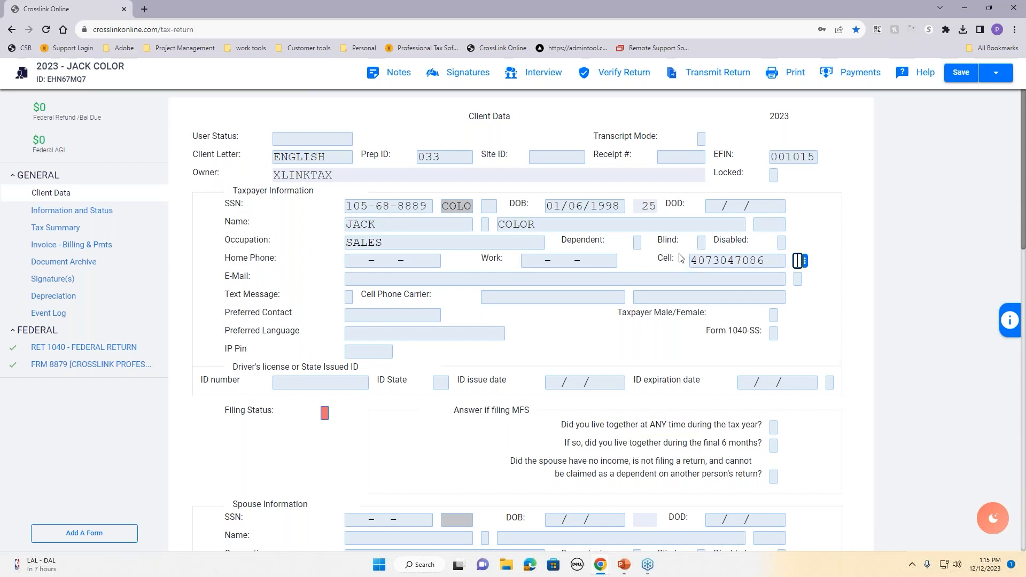
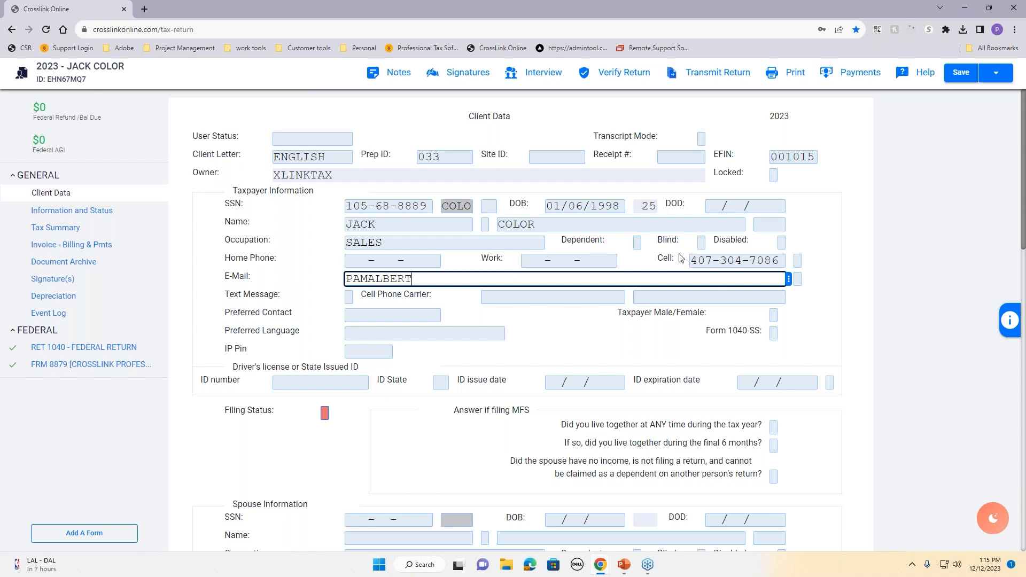
pyautogui.press('Tab')
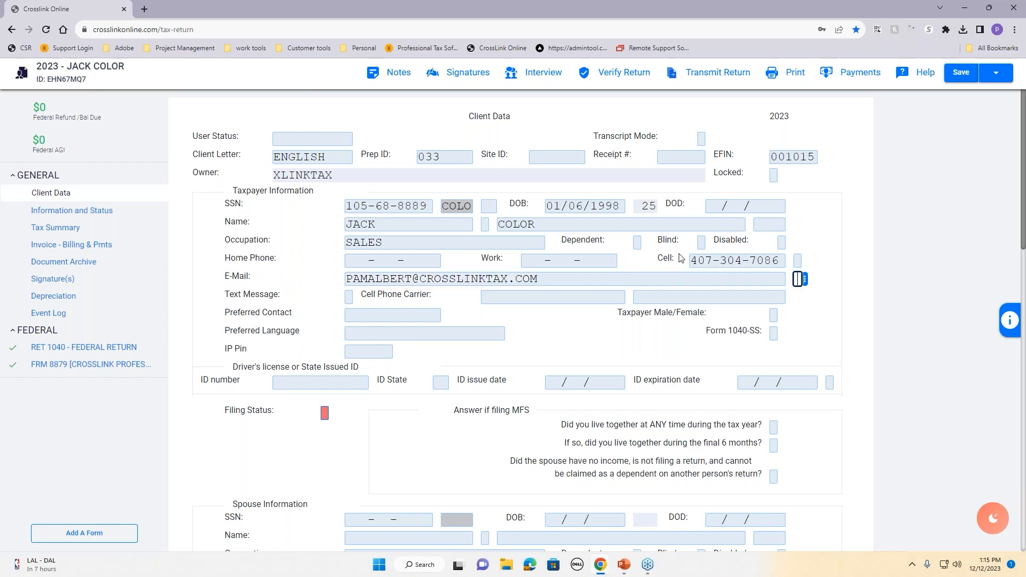
pyautogui.press('Tab')
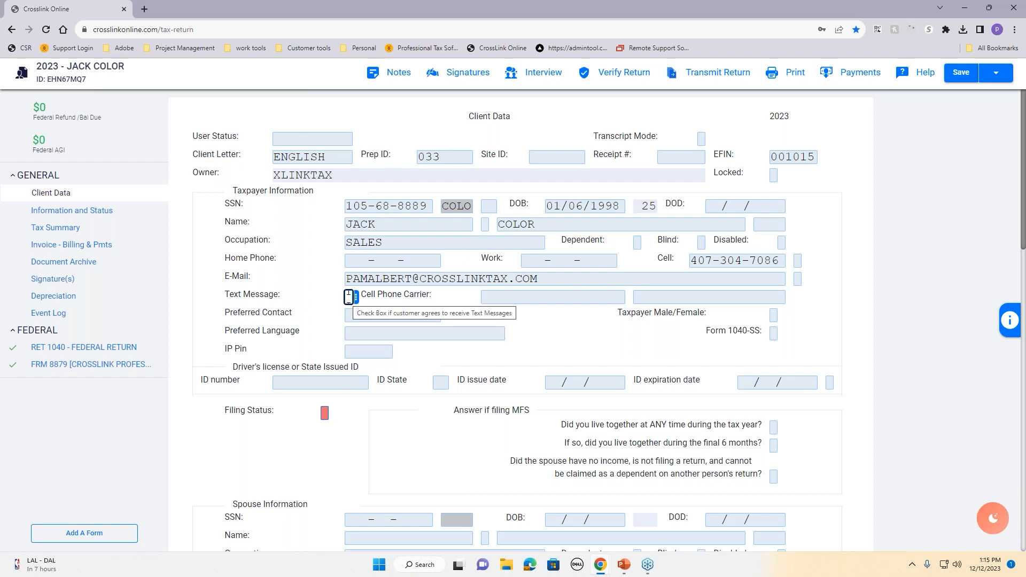
# Step: Opt the taxpayer into text messages and select VERIZON as the cell phone carrier
pyautogui.click(349, 297)
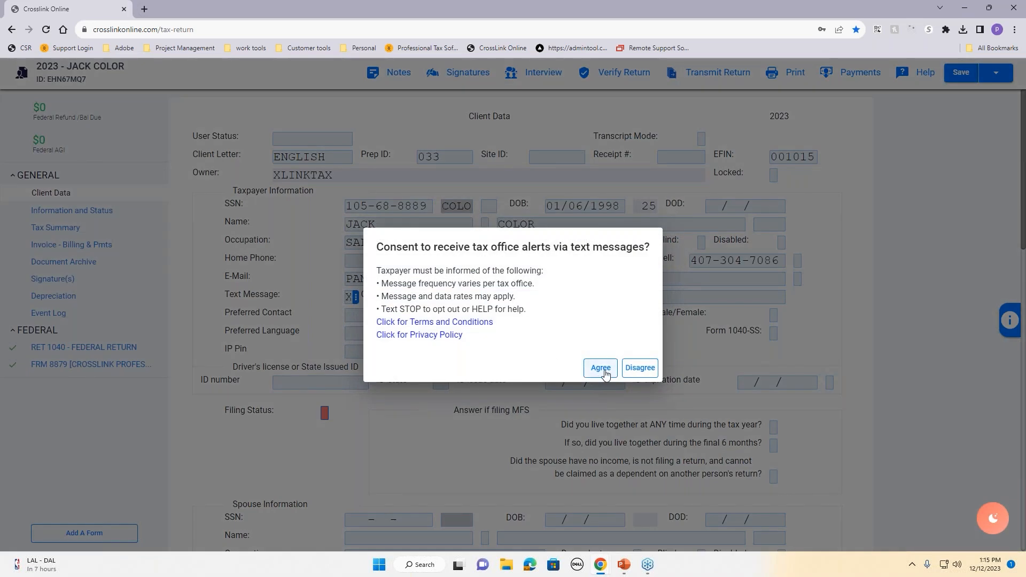
pyautogui.click(601, 369)
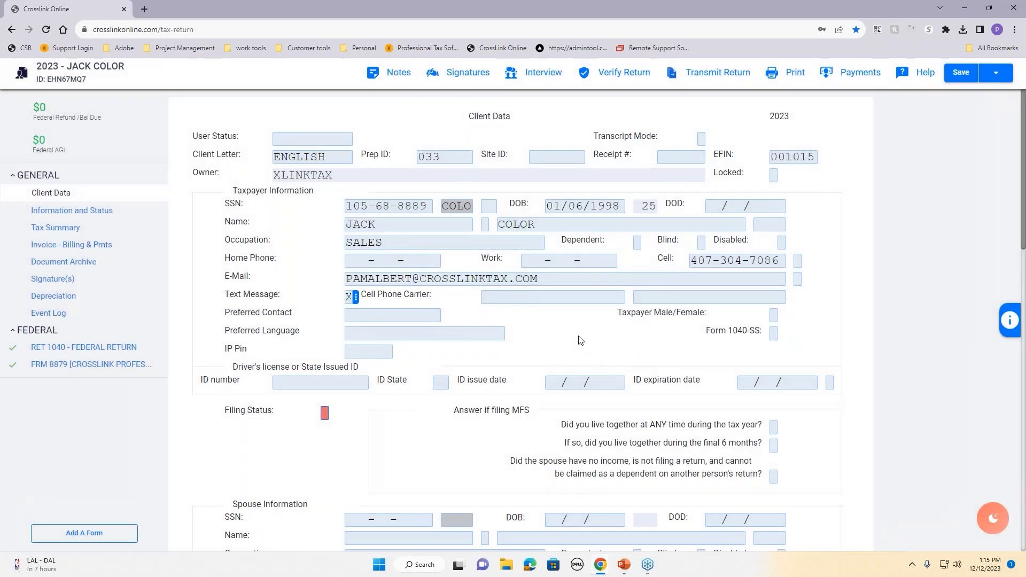
pyautogui.click(559, 302)
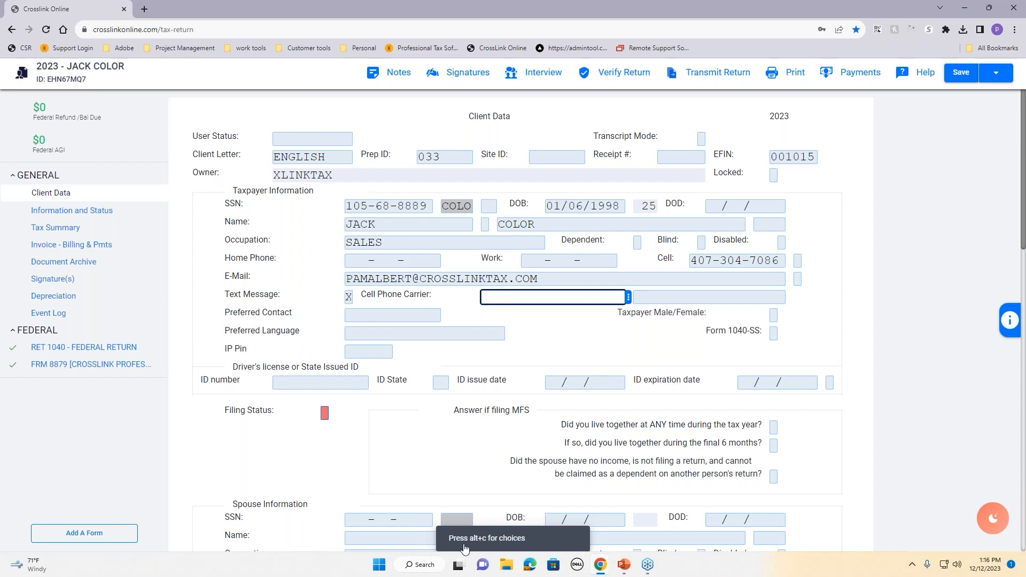
pyautogui.click(629, 298)
pyautogui.click(614, 353)
pyautogui.click(592, 178)
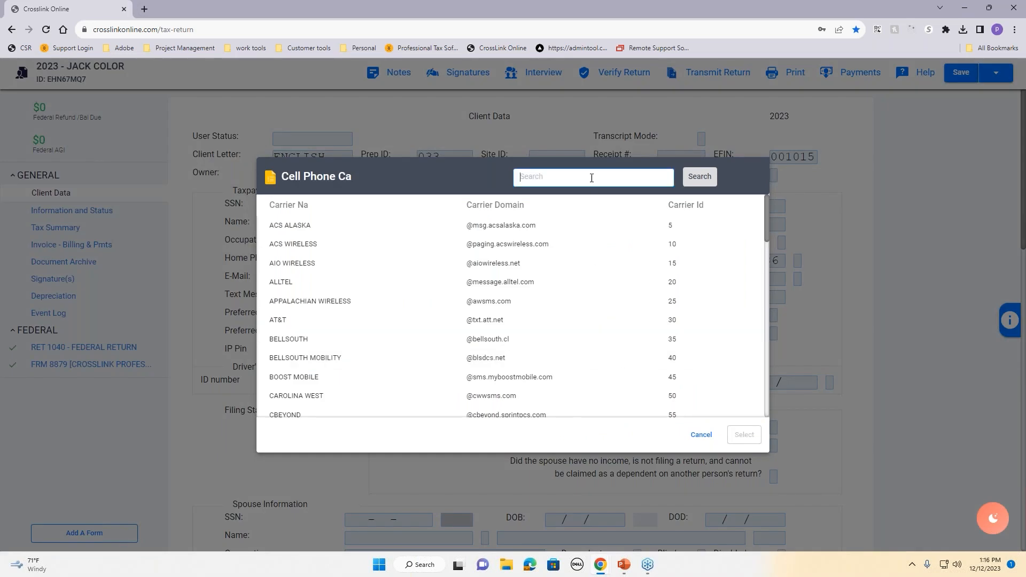
pyautogui.write('VERIZON')
pyautogui.click(707, 177)
pyautogui.click(643, 228)
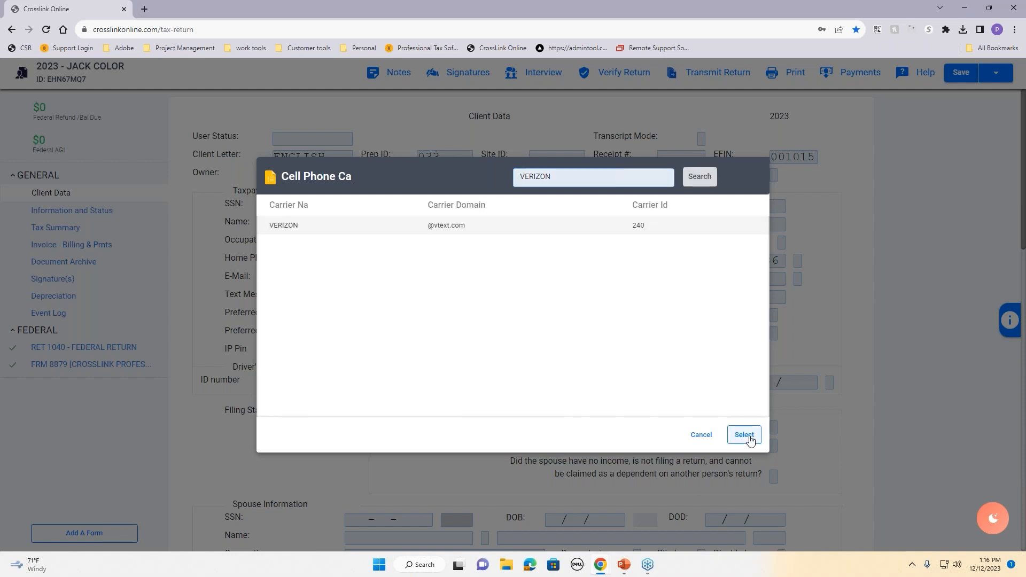
pyautogui.click(745, 434)
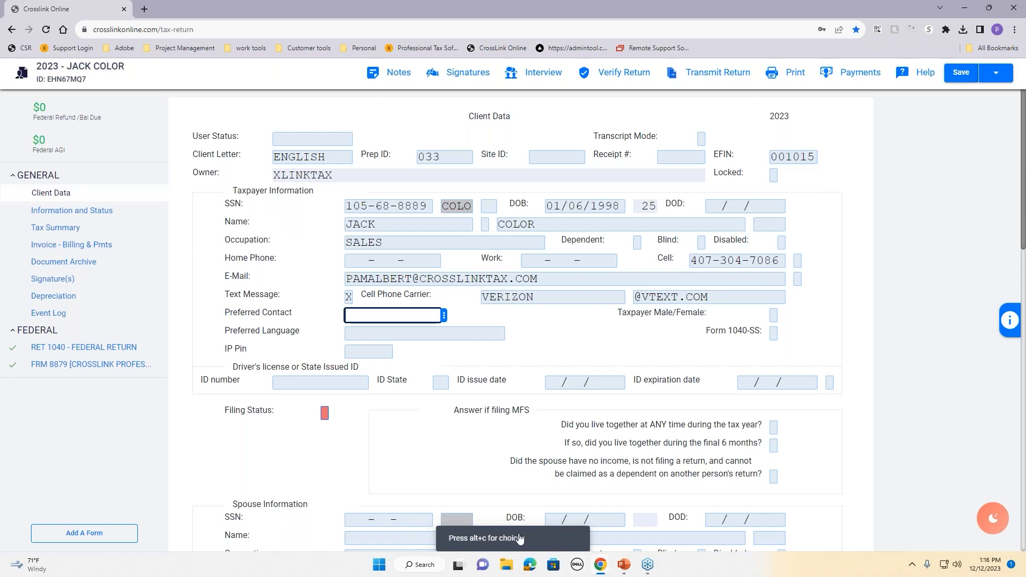
# Step: Set the preferred contact method to CELL PHONE
pyautogui.hotkey('alt', 'c')
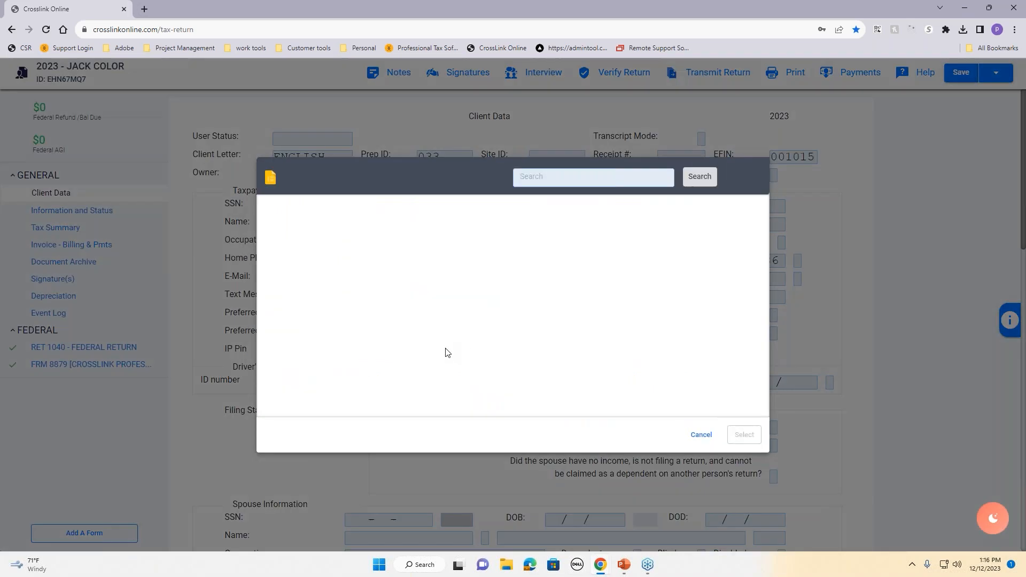
pyautogui.click(328, 231)
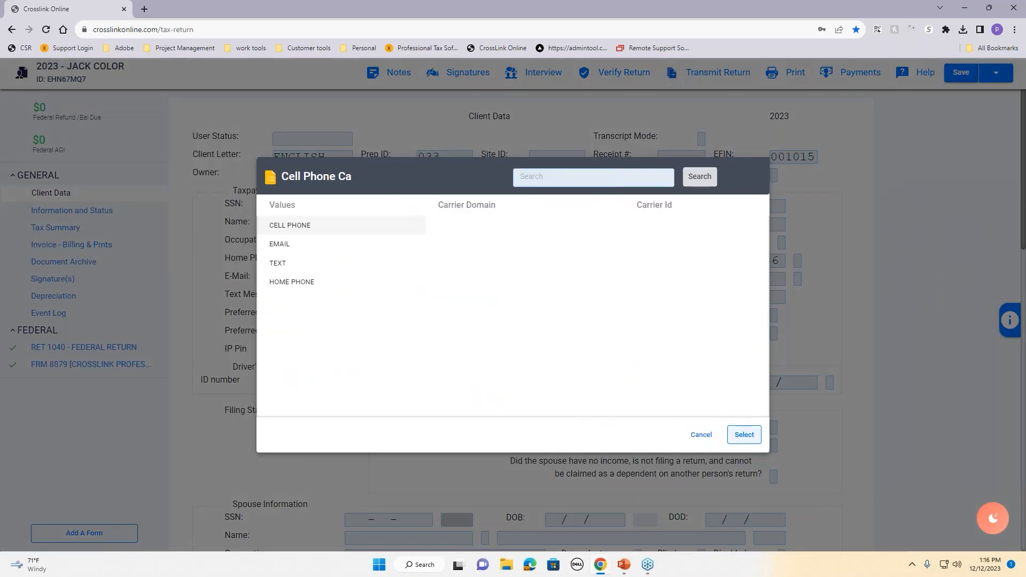
pyautogui.click(744, 435)
pyautogui.click(442, 359)
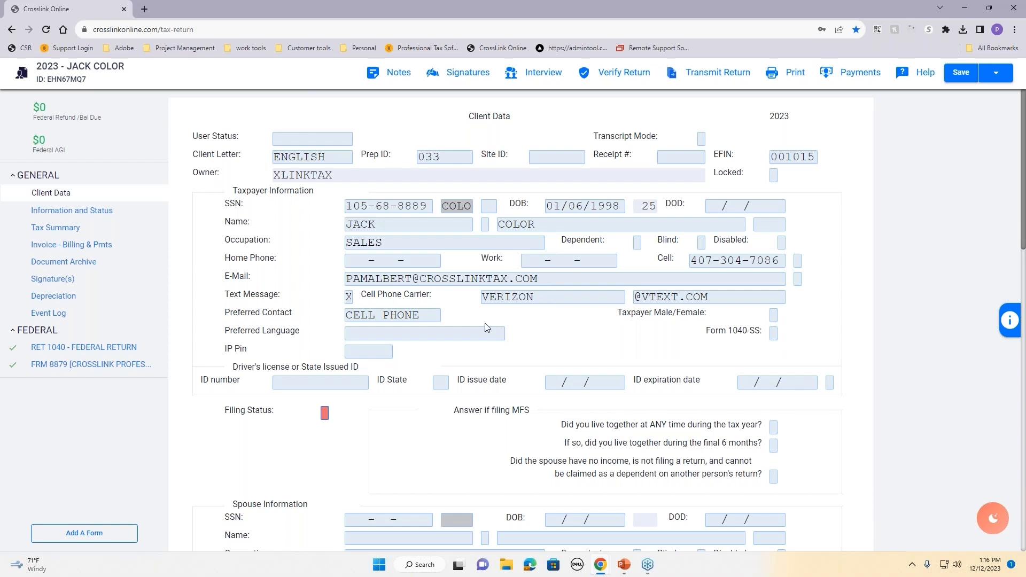
# Step: Set filing status code 4 (Head of Household) after checking the code descriptions
pyautogui.click(331, 413)
pyautogui.click(1009, 335)
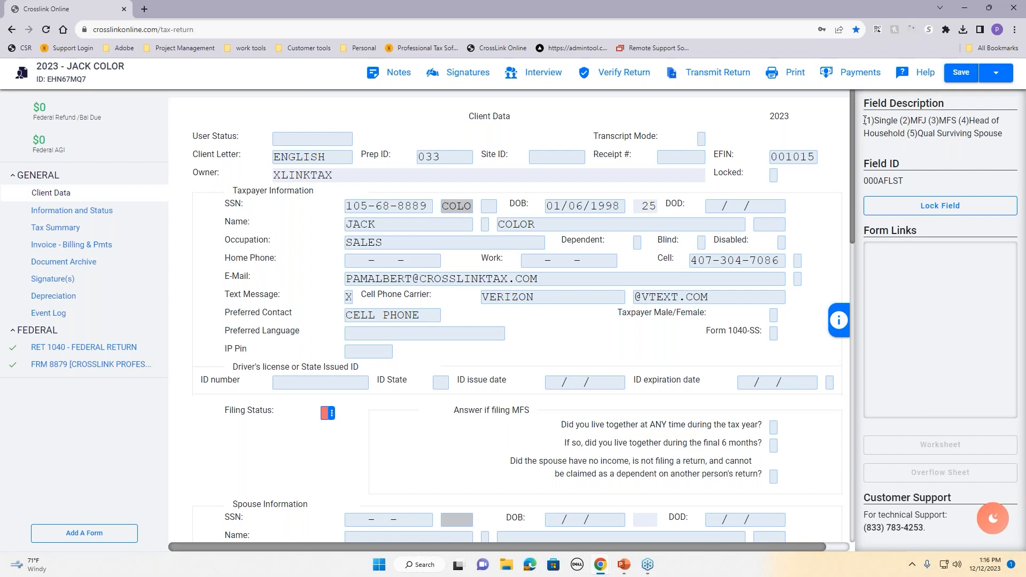
pyautogui.moveTo(868, 120); pyautogui.dragTo(1006, 140)
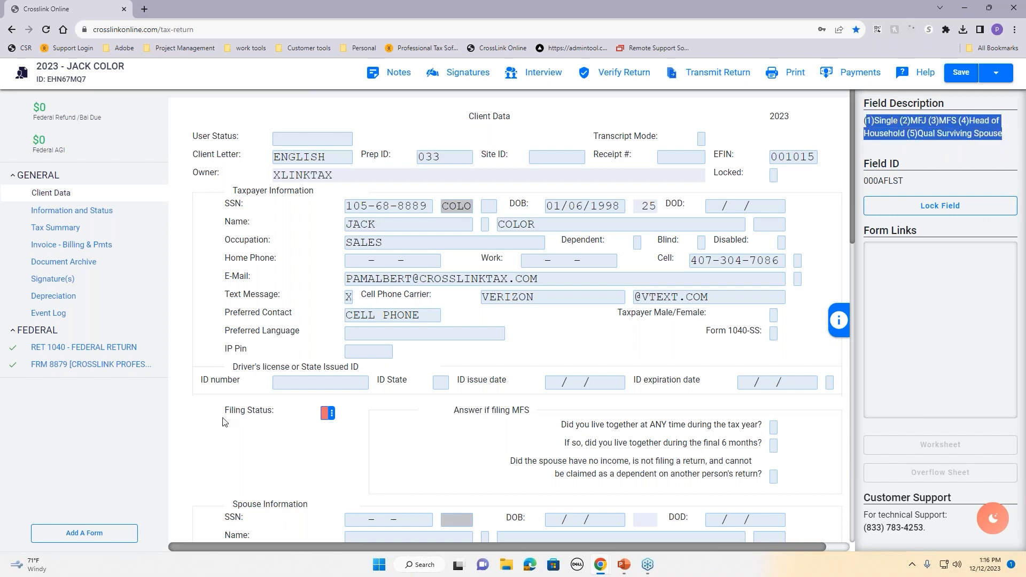
pyautogui.click(324, 415)
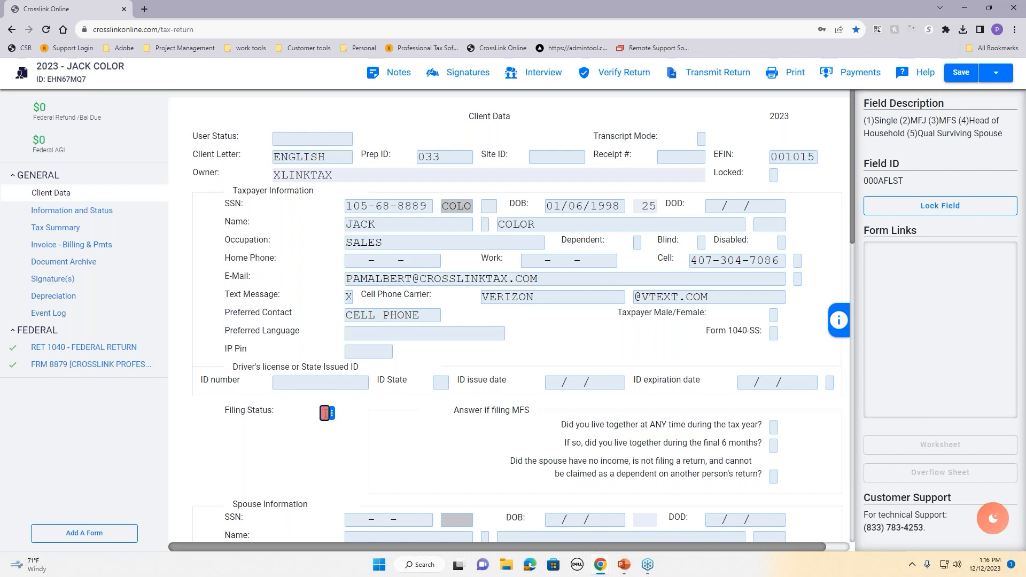
pyautogui.write('4')
pyautogui.press('Tab')
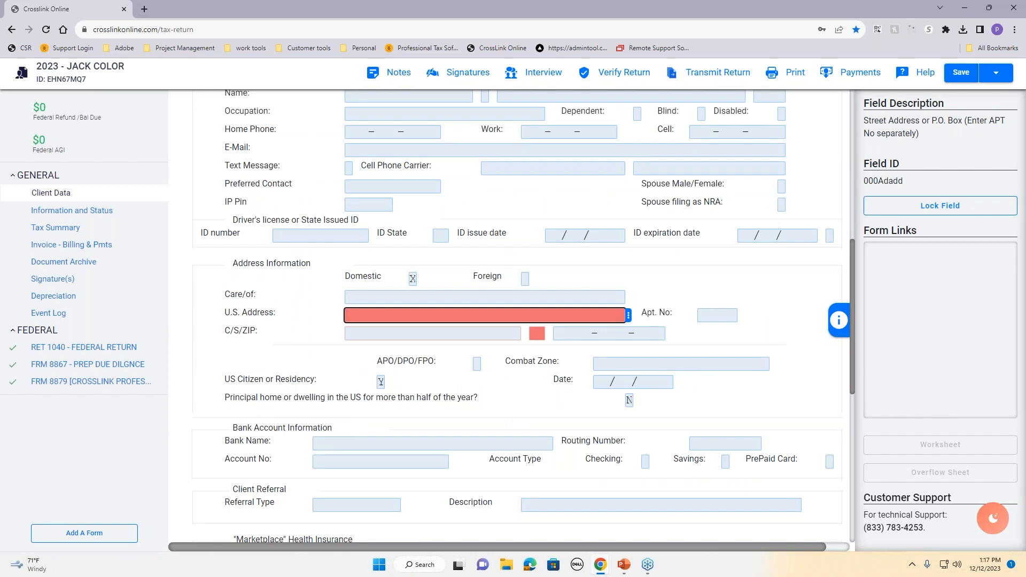
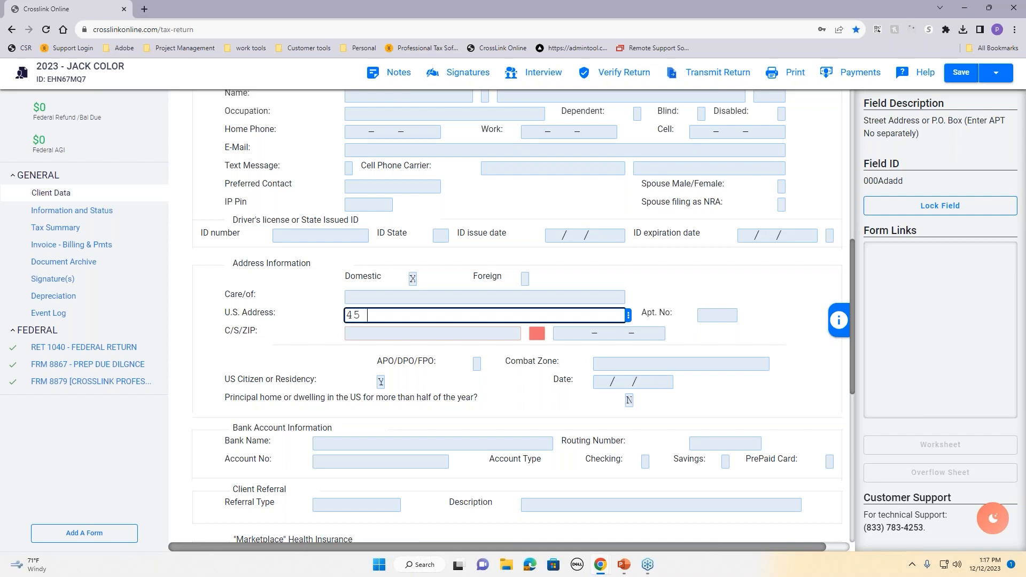
# Step: Enter the taxpayer's U.S. street address, city, state and ZIP code
pyautogui.press('Tab')
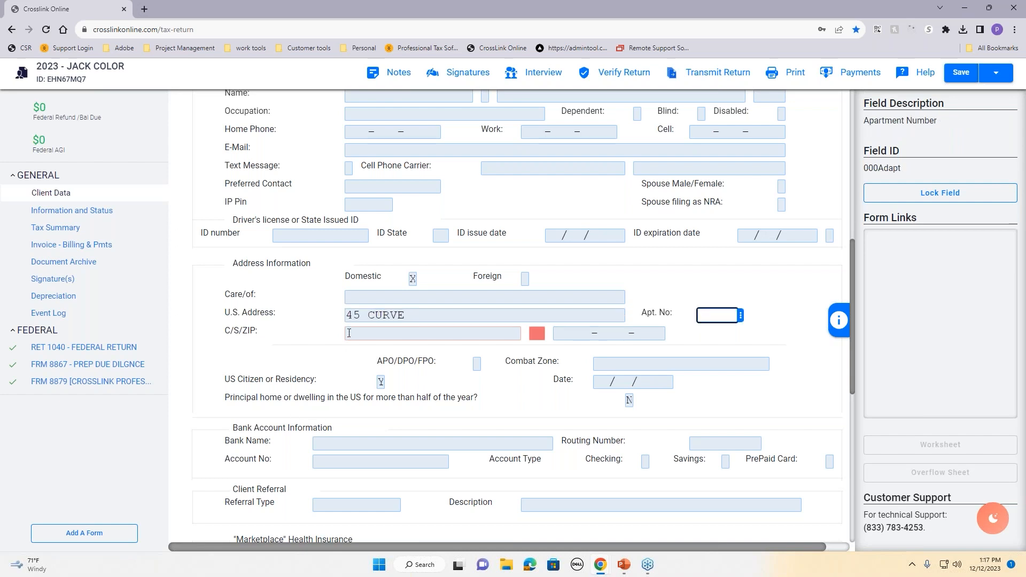
pyautogui.click(349, 332)
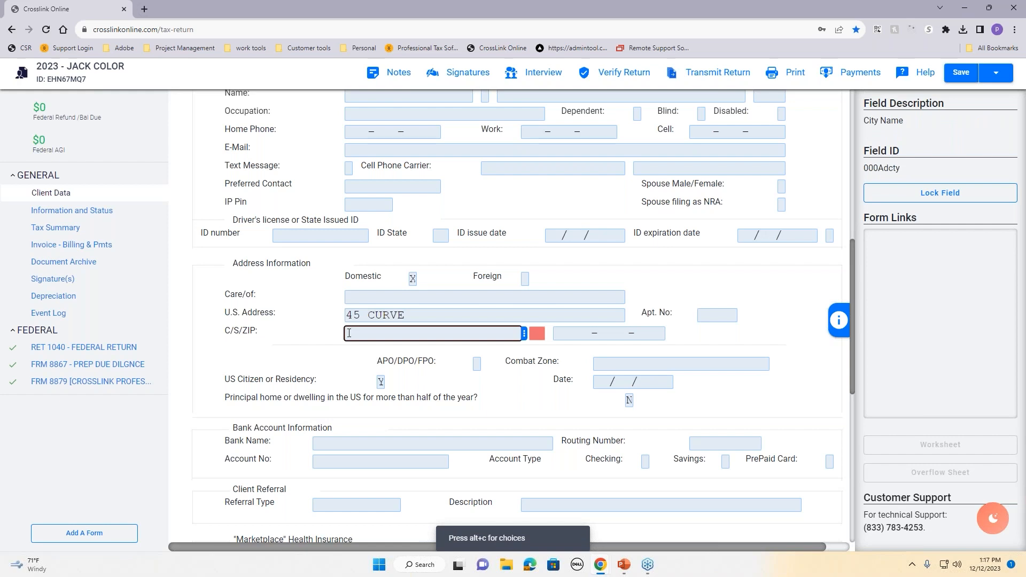
pyautogui.write('OVIEDO')
pyautogui.press('Tab')
pyautogui.write('FL')
pyautogui.press('Tab')
pyautogui.write('32765')
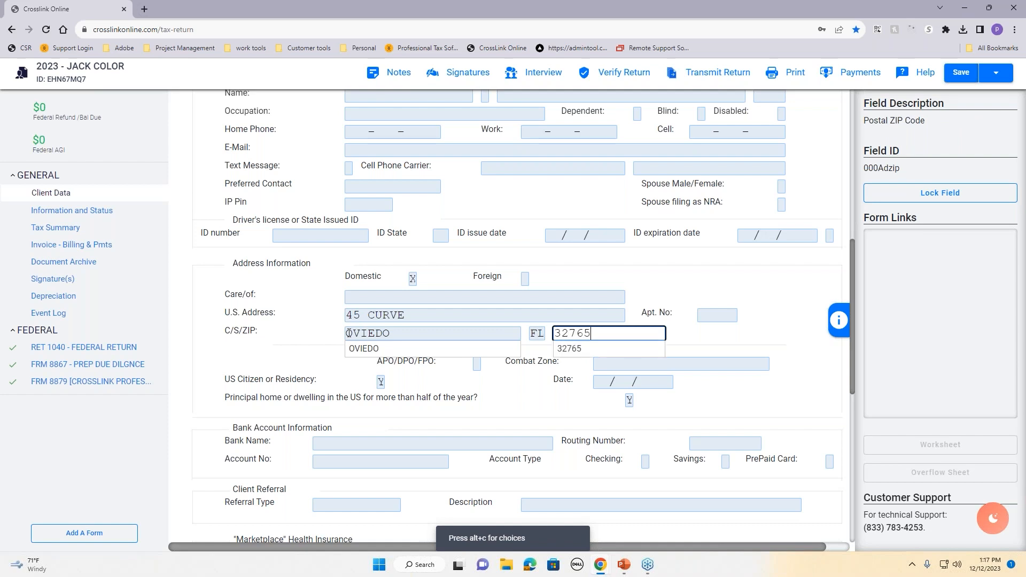
pyautogui.press('Tab')
pyautogui.click(349, 332)
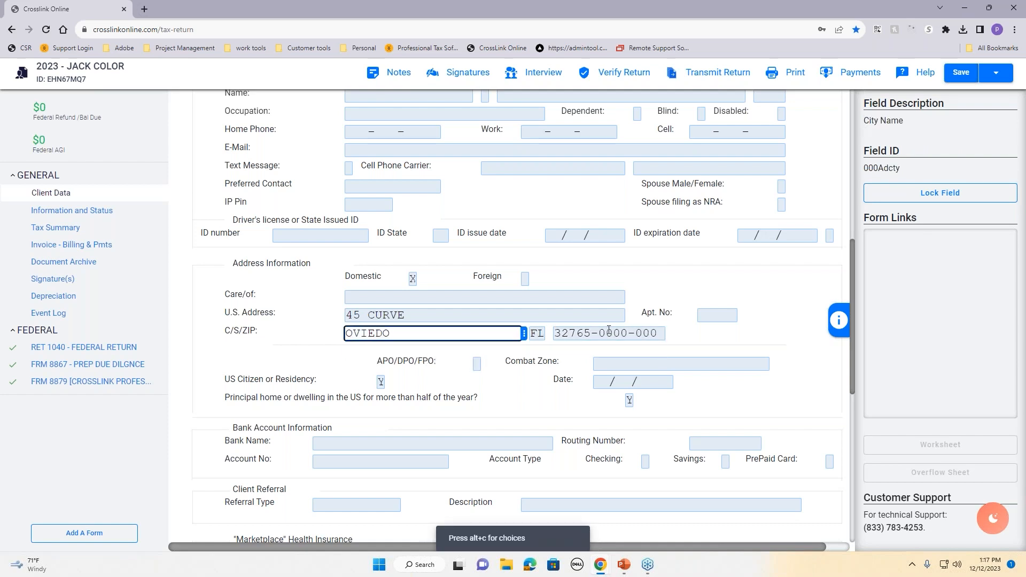
pyautogui.click(554, 406)
# Step: Select CHASE with routing number 044000037 as the taxpayer's bank
pyautogui.scroll(-2, 548, 399)
pyautogui.scroll(-3, 548, 400)
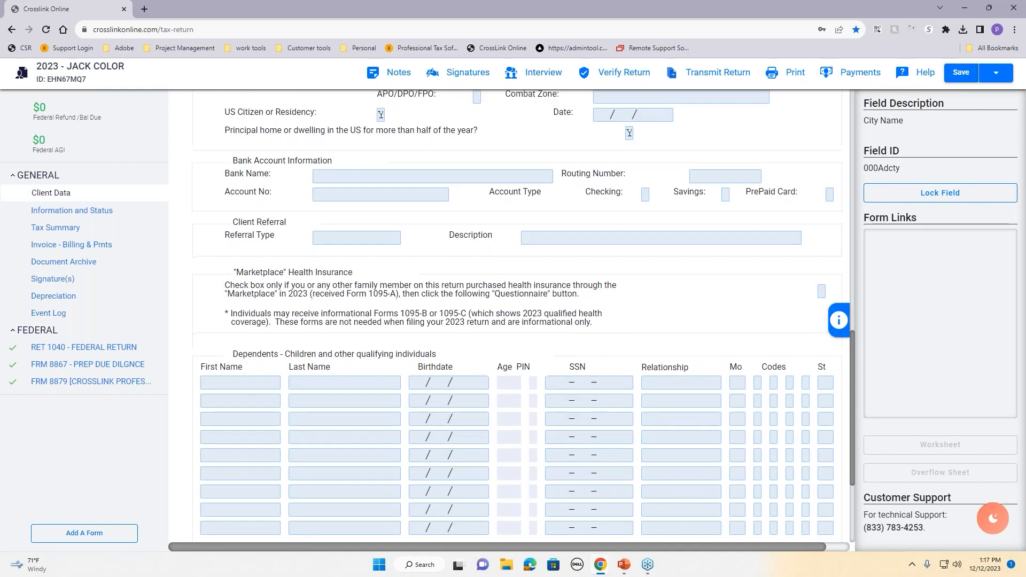
pyautogui.click(342, 173)
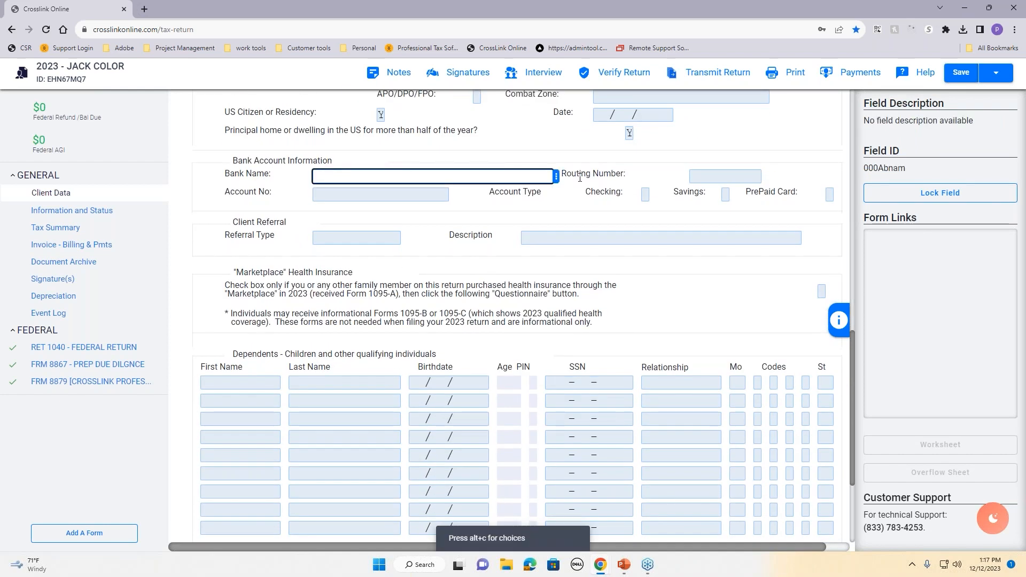
pyautogui.click(555, 181)
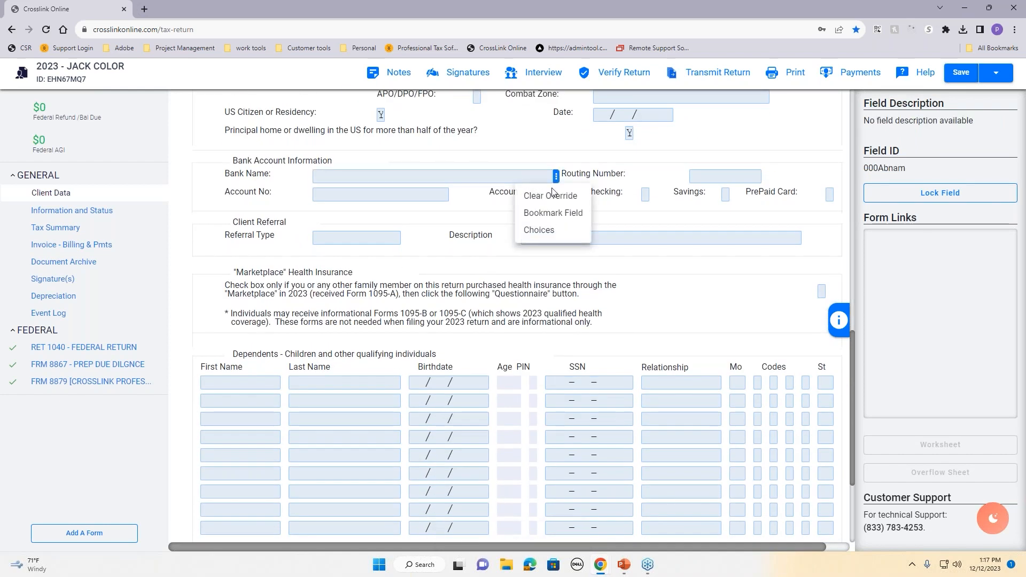
pyautogui.click(553, 230)
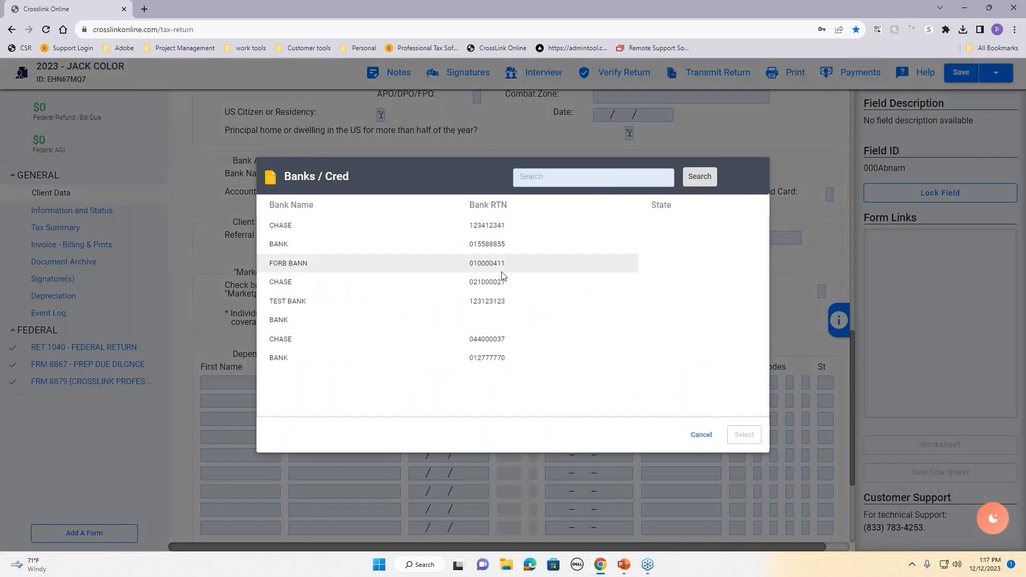
pyautogui.click(586, 339)
pyautogui.click(746, 435)
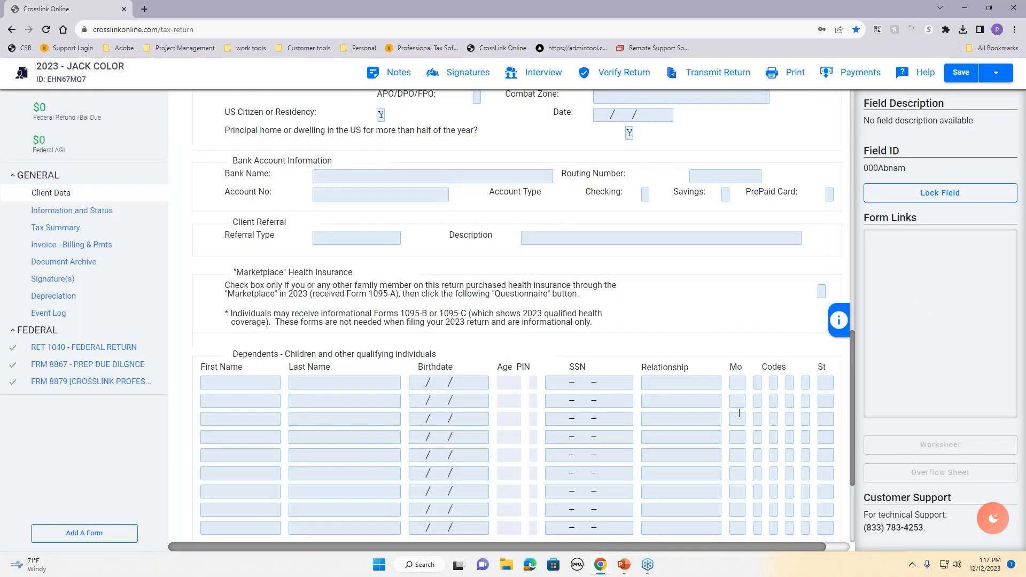
# Step: Enter and double-confirm the bank account number, and mark the account as Checking
pyautogui.write('123123')
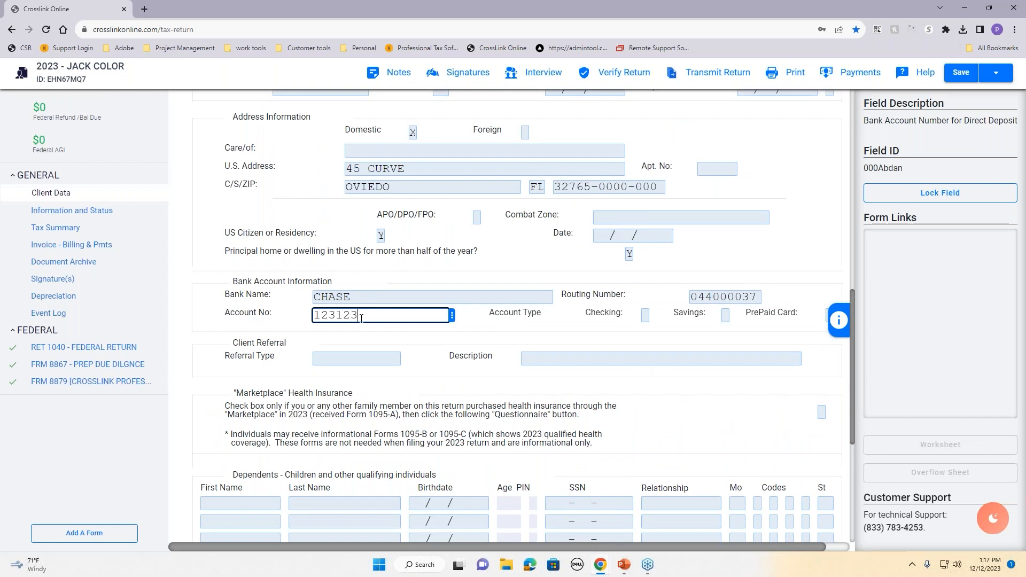
pyautogui.write('123')
pyautogui.press('Tab')
pyautogui.write('1')
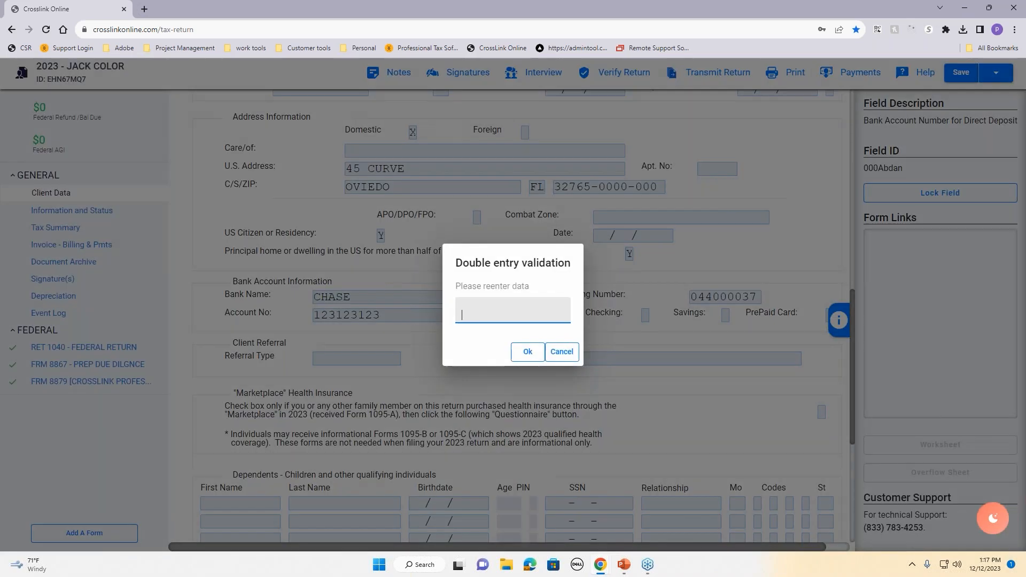
pyautogui.write('23')
pyautogui.write('3123')
pyautogui.press('Return')
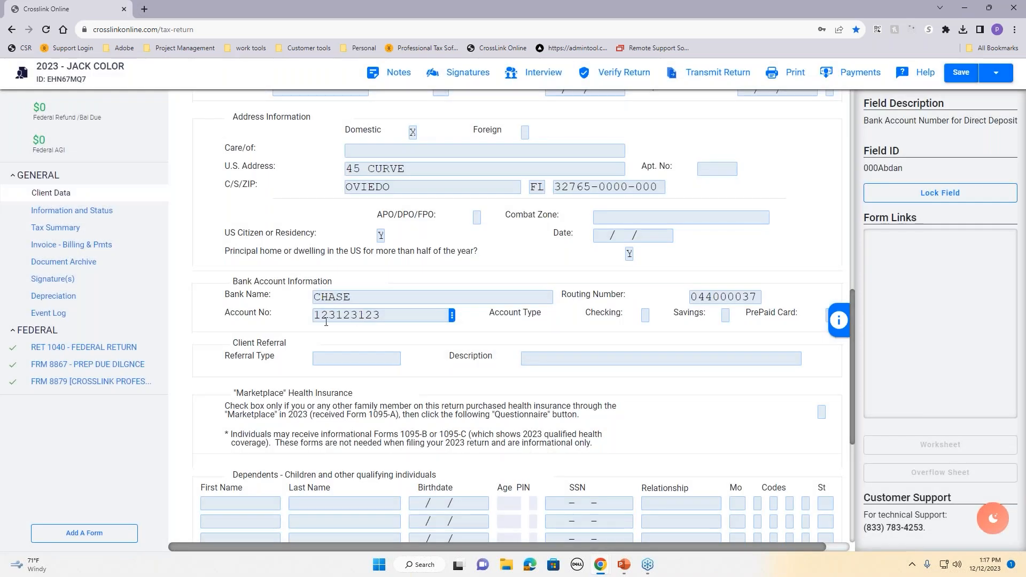
pyautogui.click(646, 316)
pyautogui.write('X')
pyautogui.scroll(-4, 652, 327)
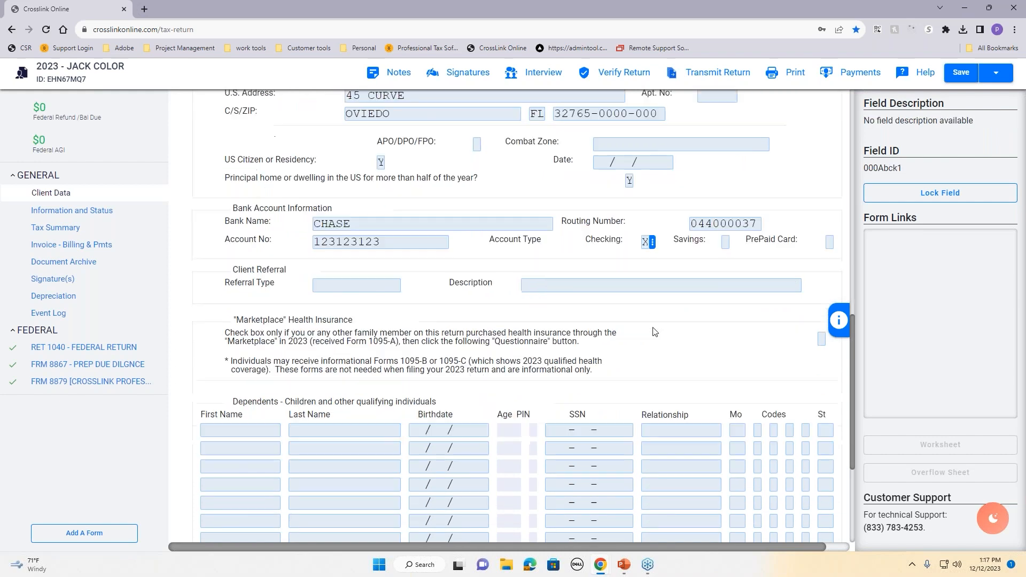
pyautogui.scroll(2, 653, 325)
pyautogui.scroll(10, 653, 324)
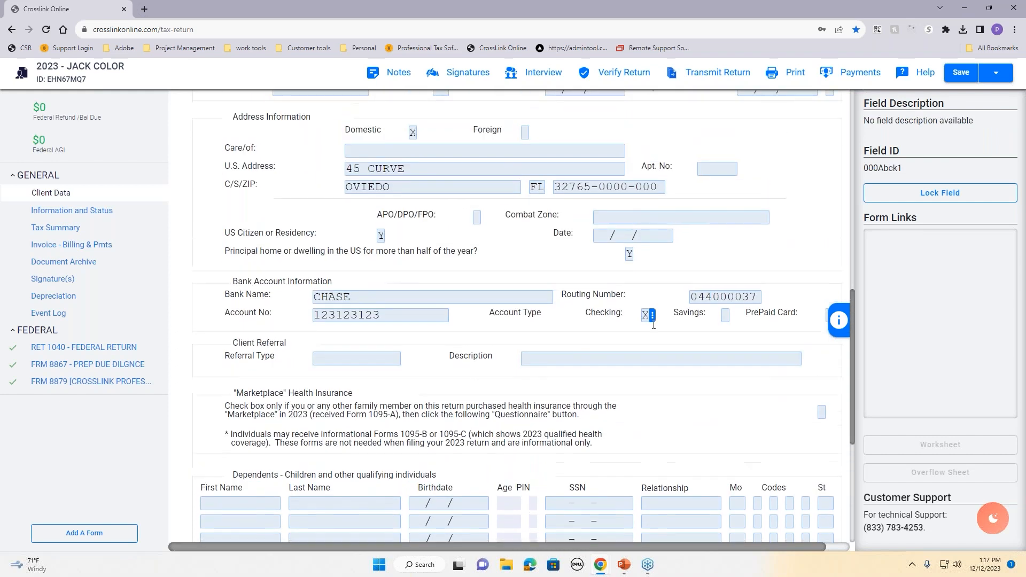
pyautogui.scroll(3, 657, 327)
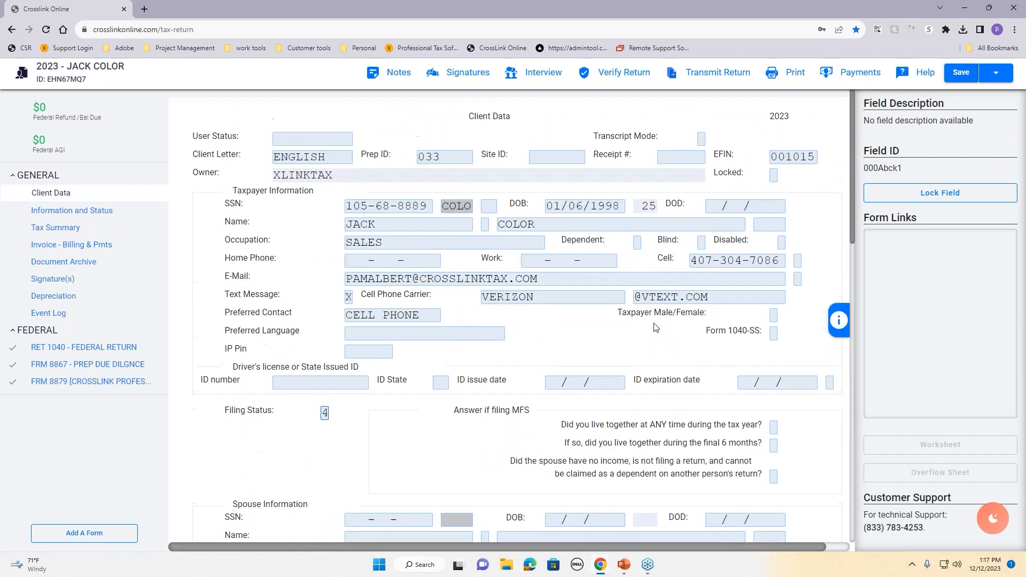
# Step: Enter the dependent's first and last name, birthdate and SSN, with relationship DAUGHTER
pyautogui.scroll(-4, 656, 327)
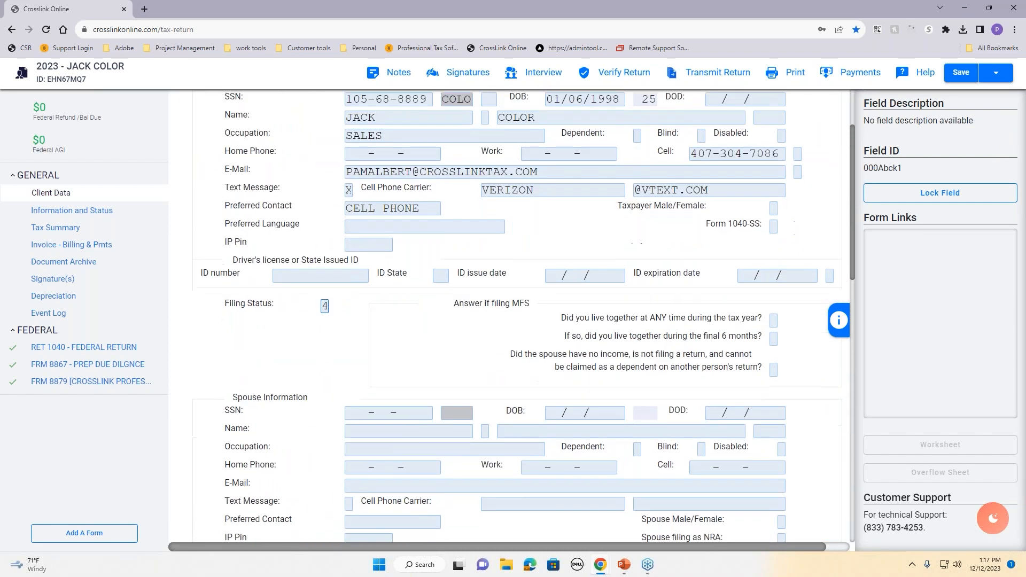
pyautogui.scroll(-2, 660, 332)
pyautogui.scroll(4, 660, 332)
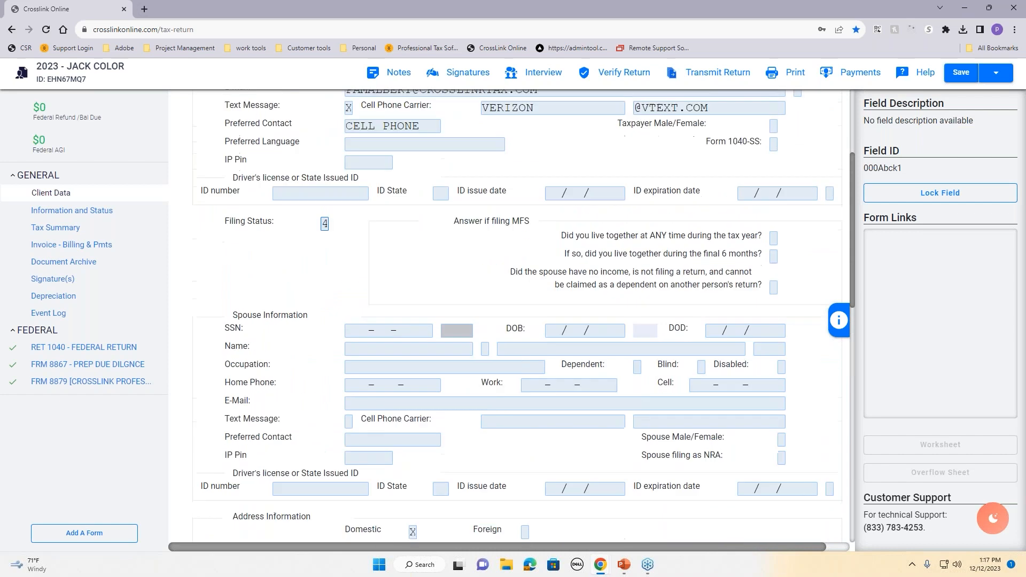
pyautogui.scroll(-10, 660, 332)
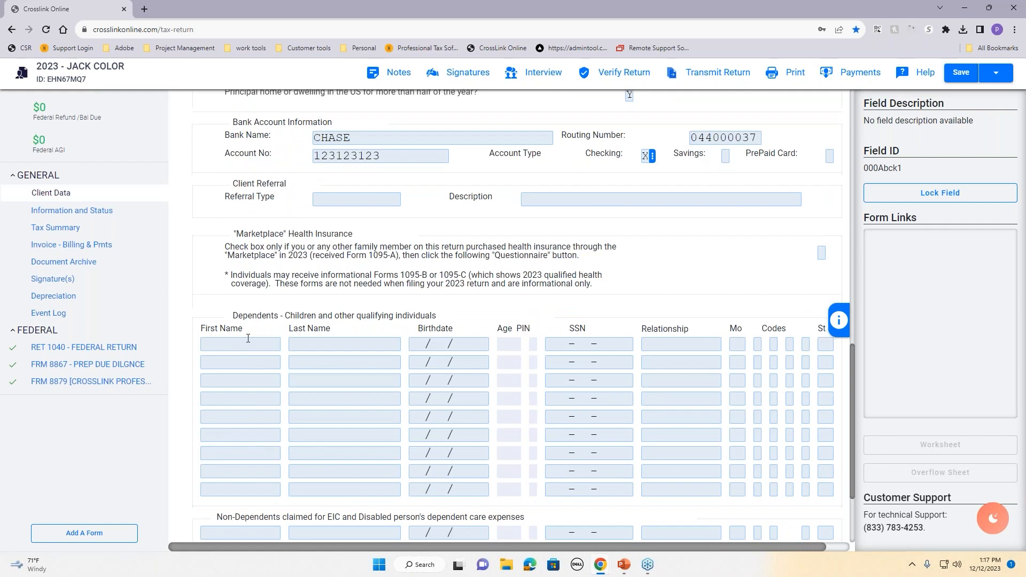
pyautogui.scroll(-1, 243, 338)
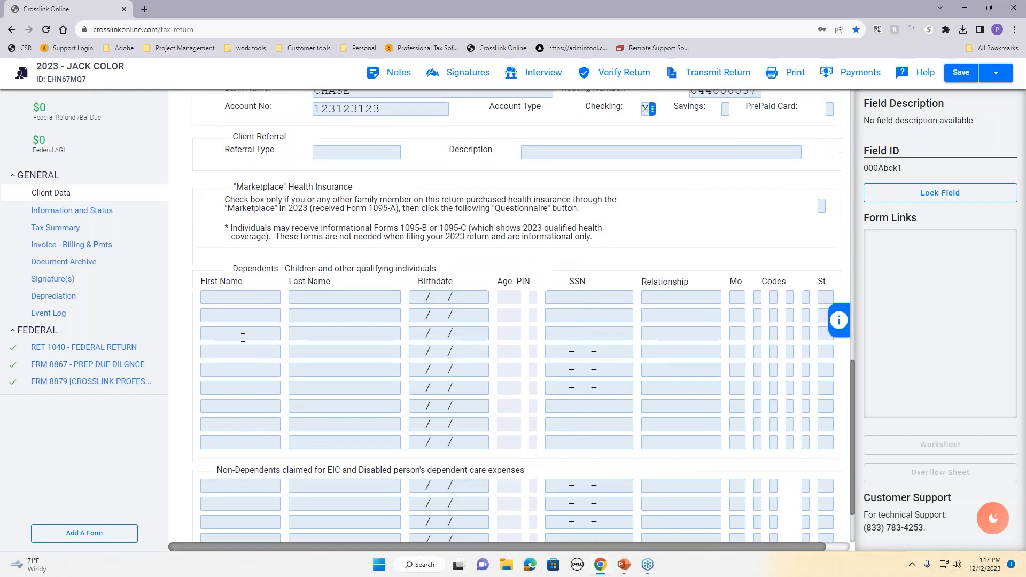
pyautogui.click(242, 295)
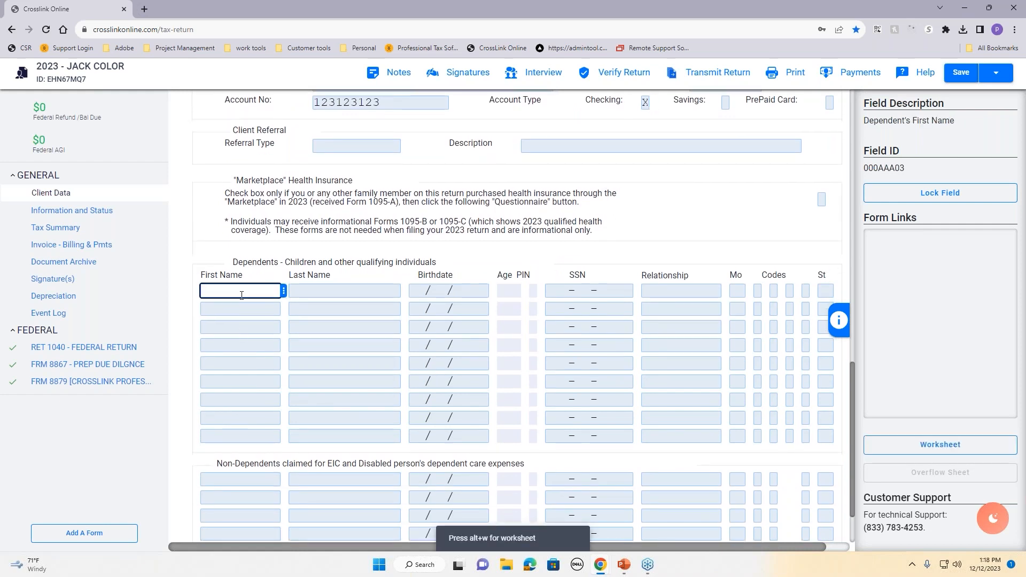
pyautogui.press('Tab')
pyautogui.press('Tab')
pyautogui.write('01/01/2020')
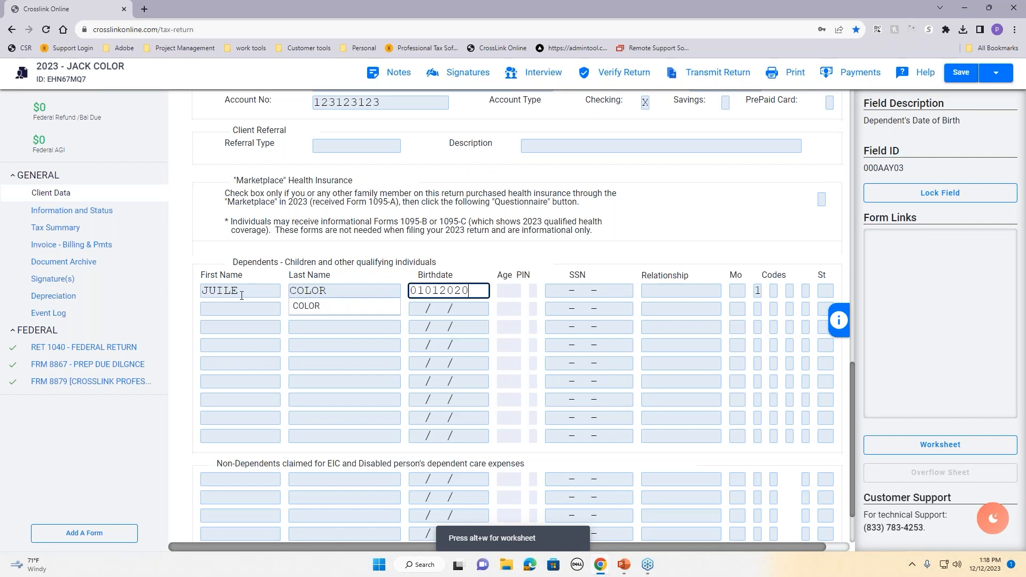
pyautogui.press('Tab')
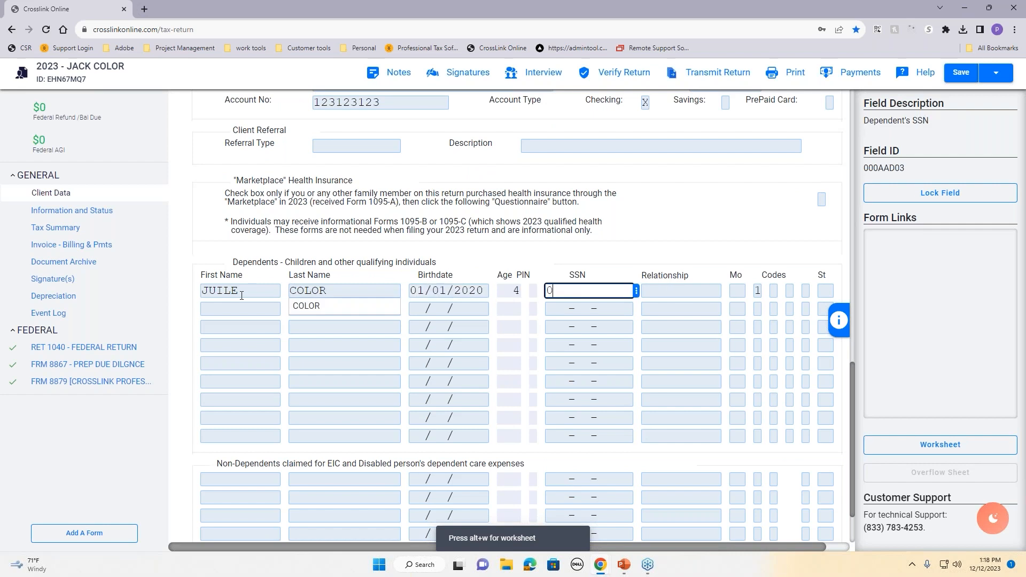
pyautogui.press('Tab')
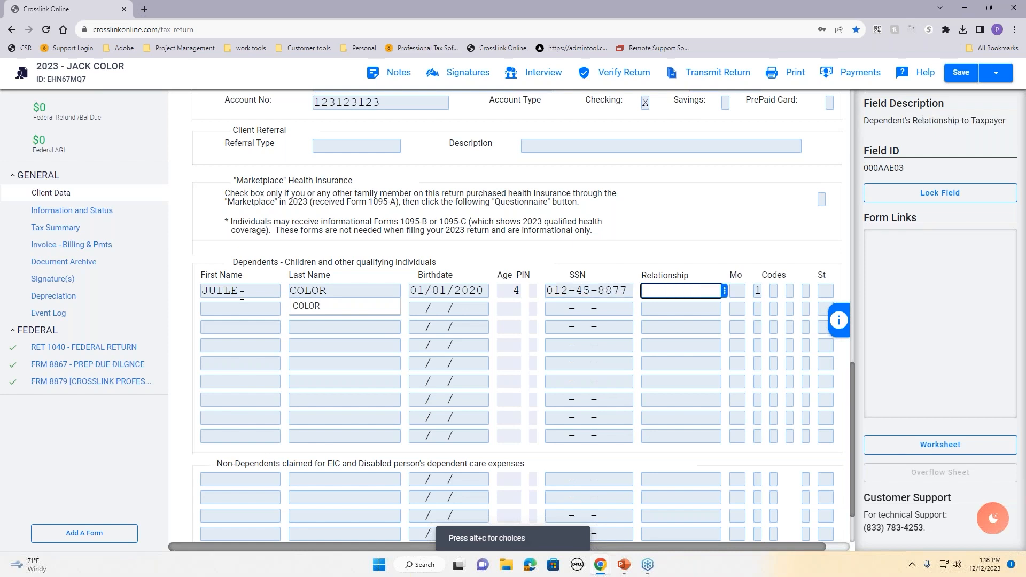
pyautogui.write('DAUGHT')
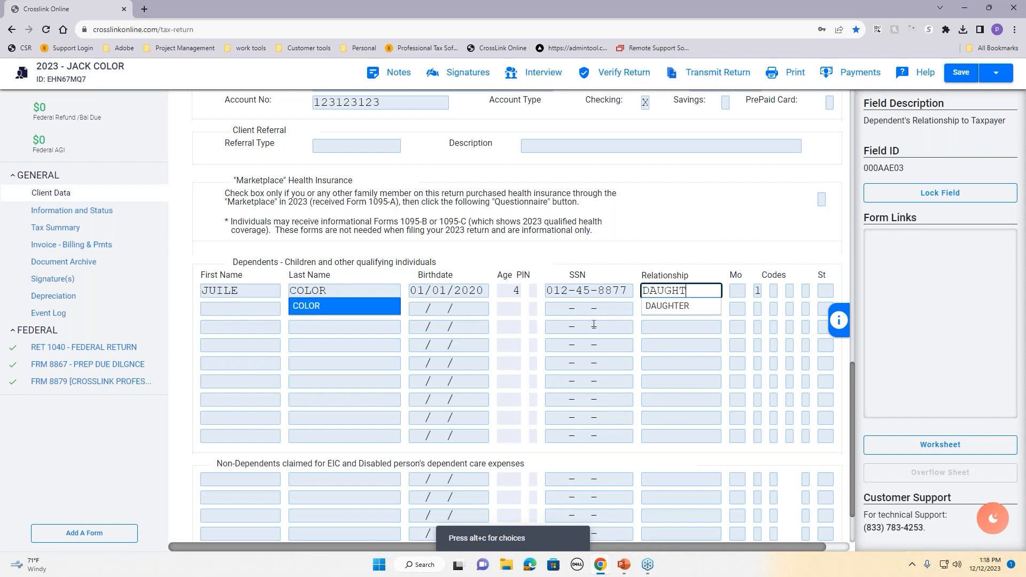
pyautogui.write('ER')
# Step: Record 12 months lived with the taxpayer and codes 1, E, C, leaving dependent care blank
pyautogui.click(733, 290)
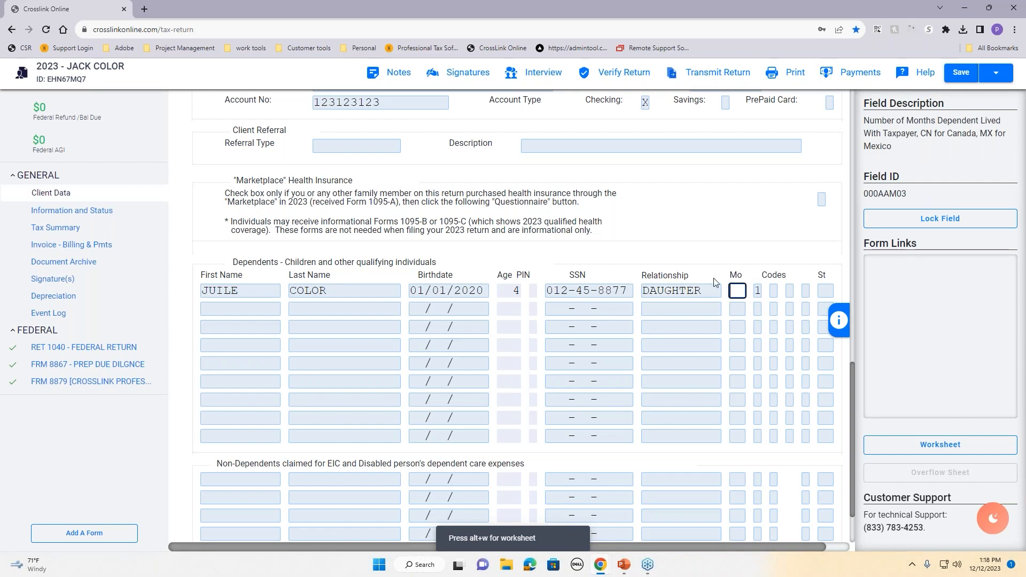
pyautogui.write('12')
pyautogui.press('Tab')
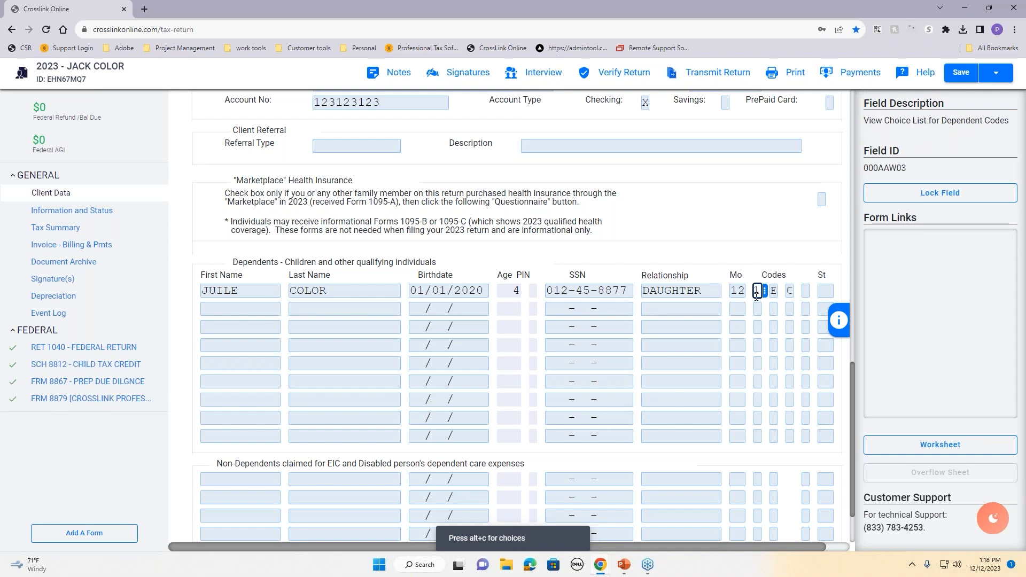
pyautogui.press('Tab')
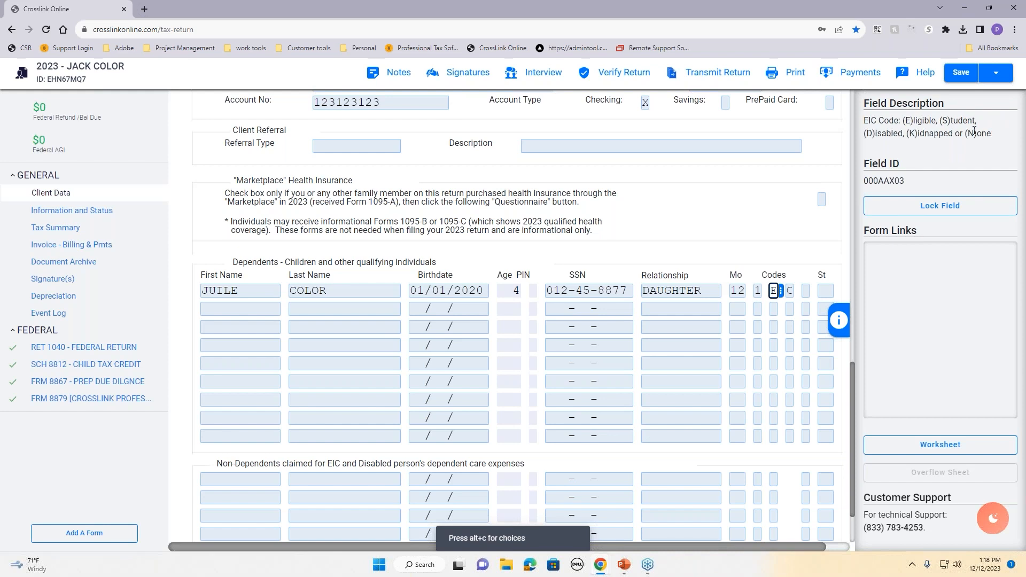
pyautogui.press('Tab')
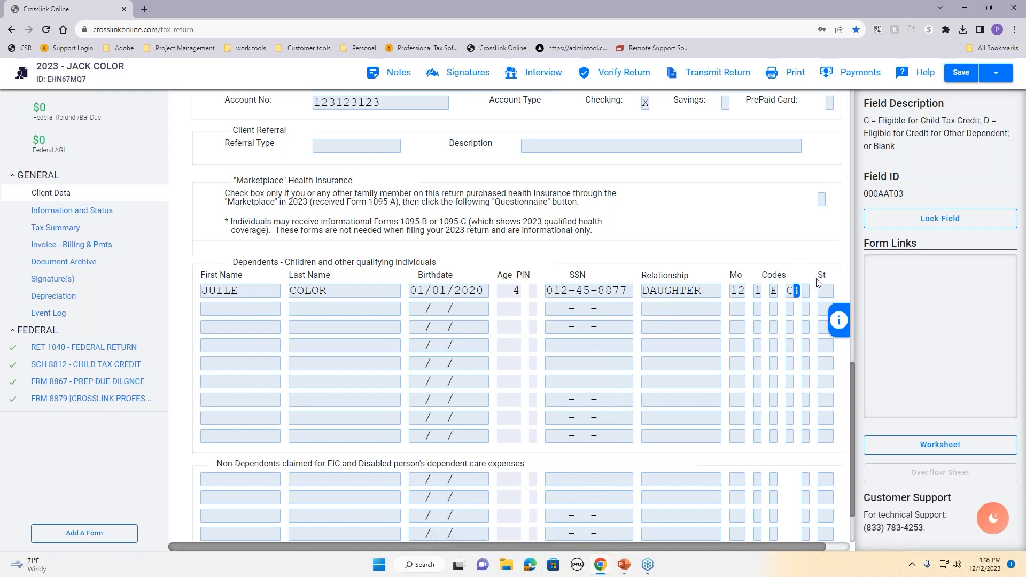
pyautogui.click(806, 291)
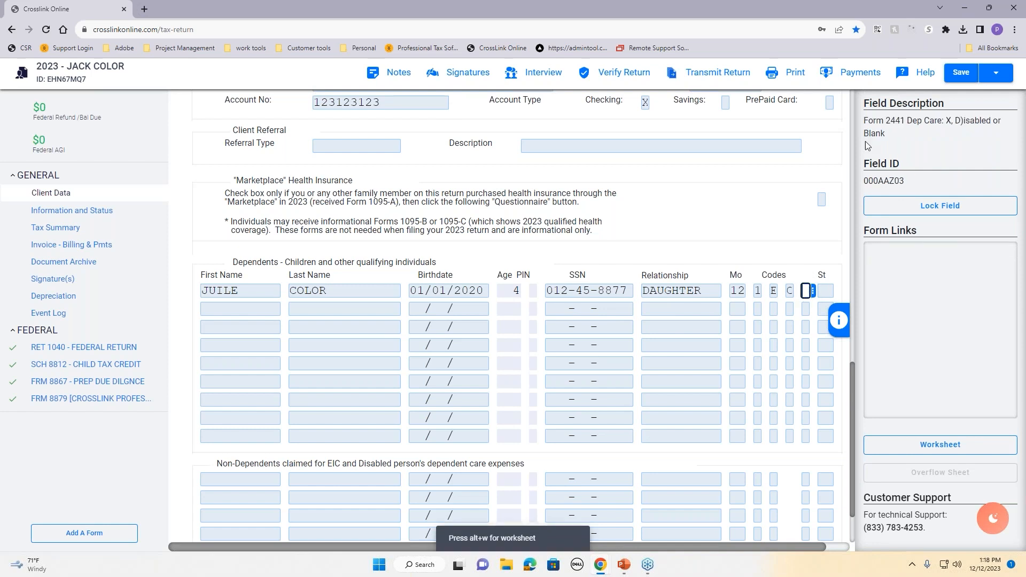
pyautogui.moveTo(864, 122); pyautogui.dragTo(938, 133)
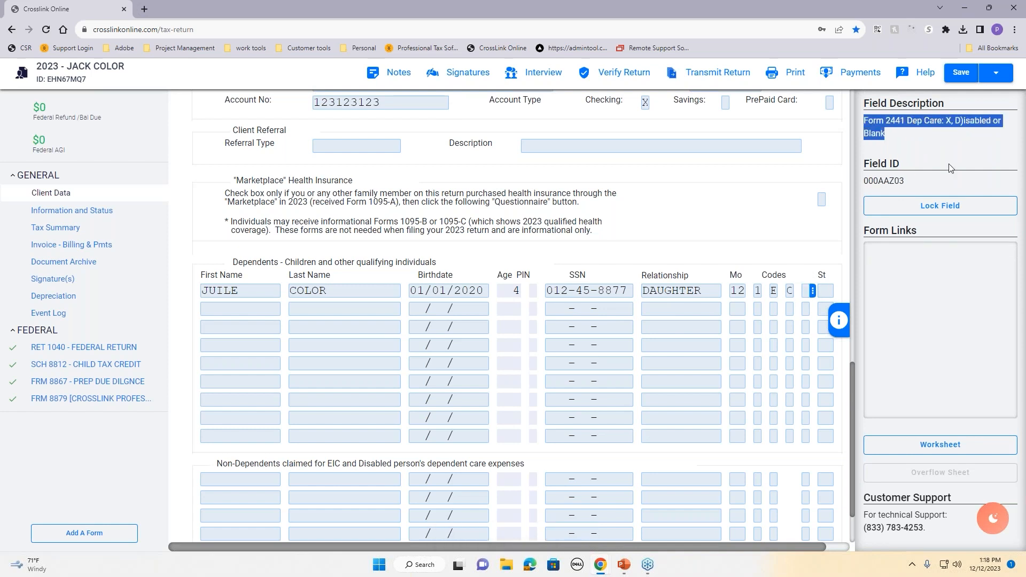
pyautogui.click(808, 258)
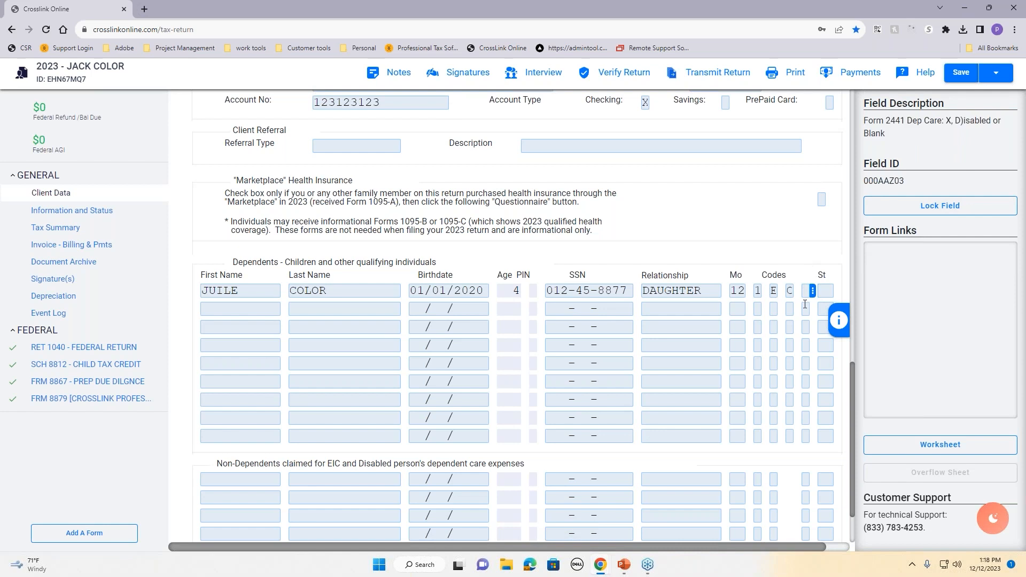
pyautogui.click(807, 290)
pyautogui.click(798, 264)
pyautogui.scroll(10, 381, 472)
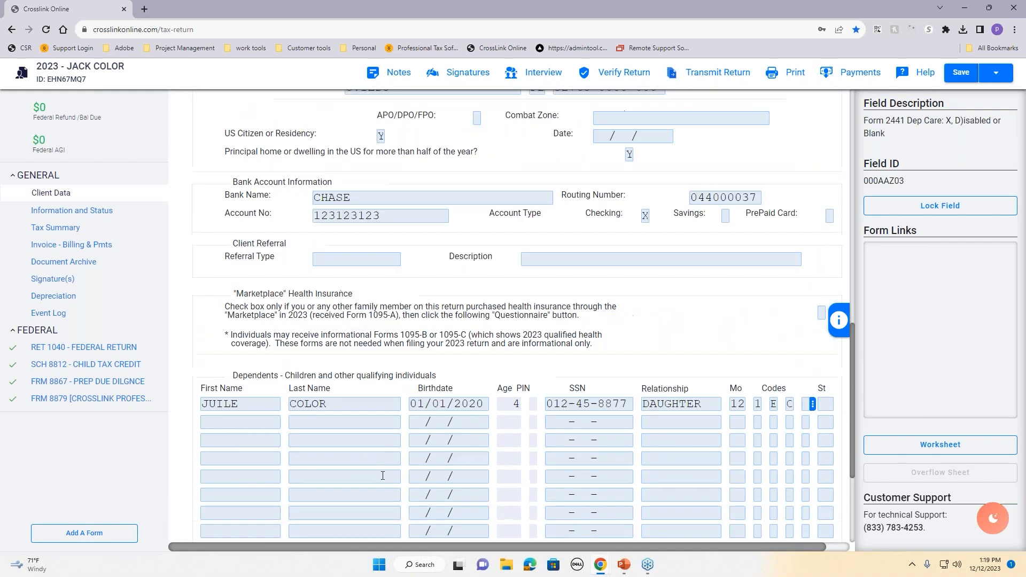
pyautogui.scroll(5, 384, 473)
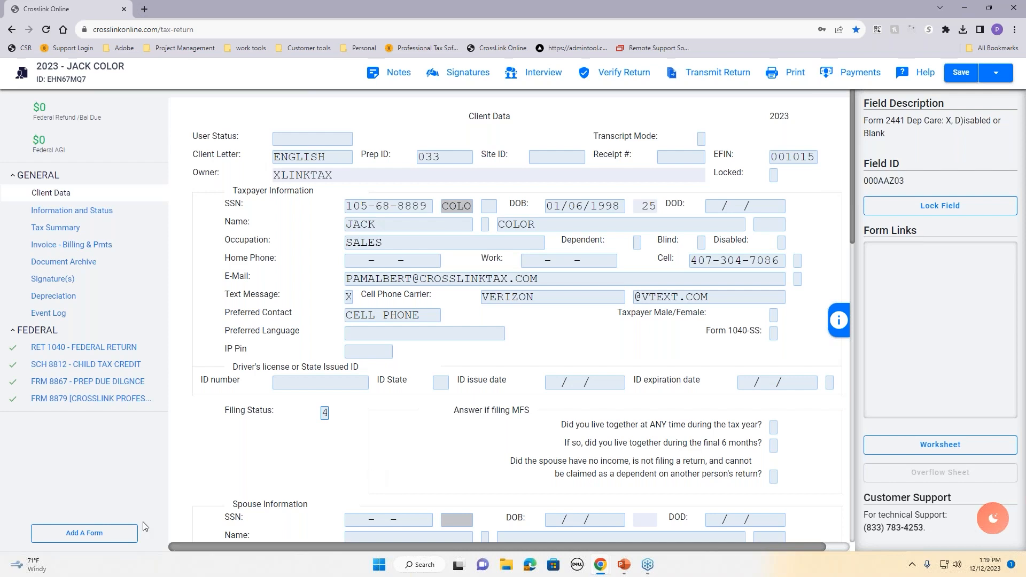
# Step: Open All Forms & Schedules and try a search for 'sch c', then clear it
pyautogui.click(82, 534)
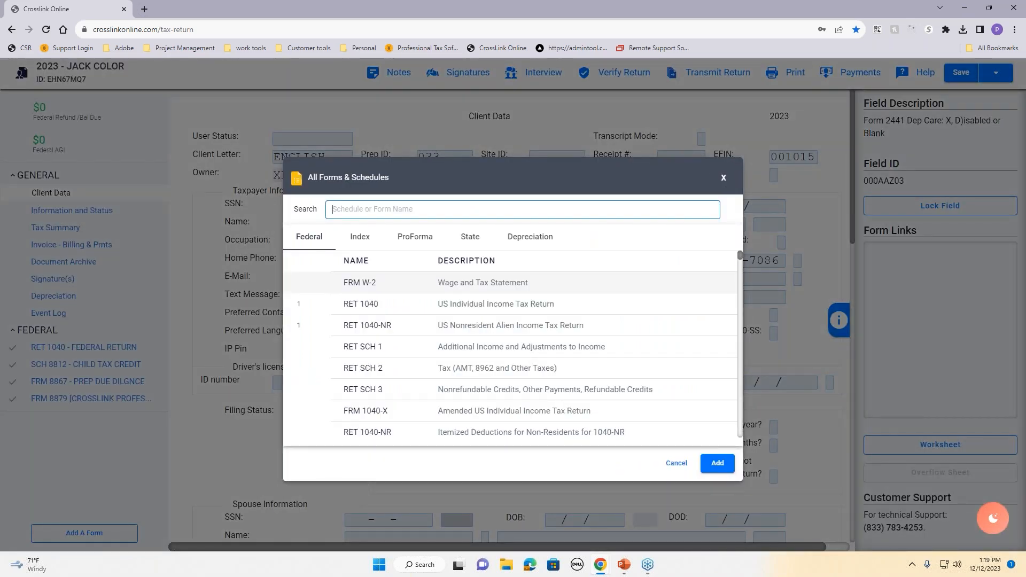
pyautogui.scroll(-3, 430, 374)
pyautogui.scroll(-3, 429, 373)
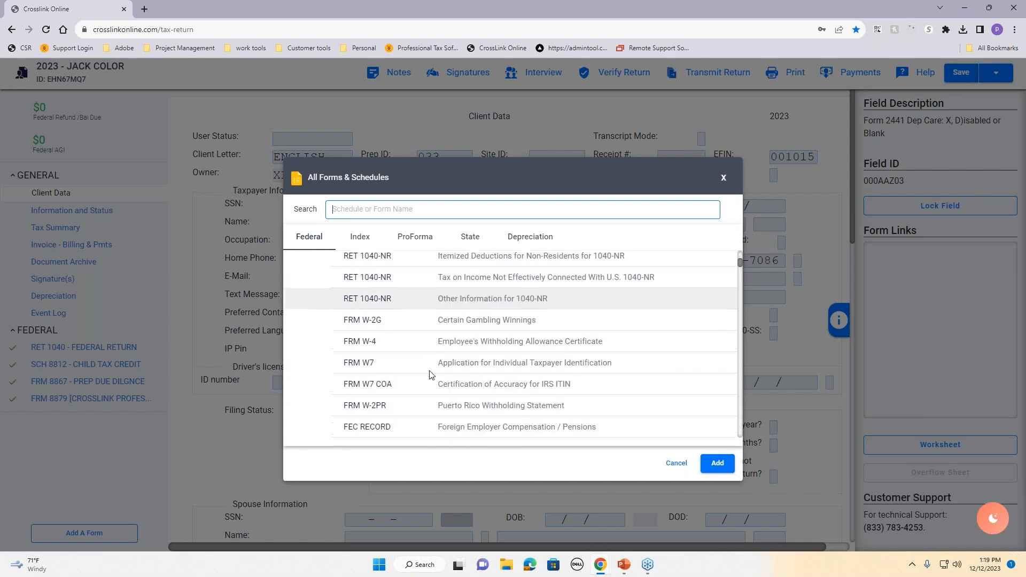
pyautogui.scroll(5, 427, 375)
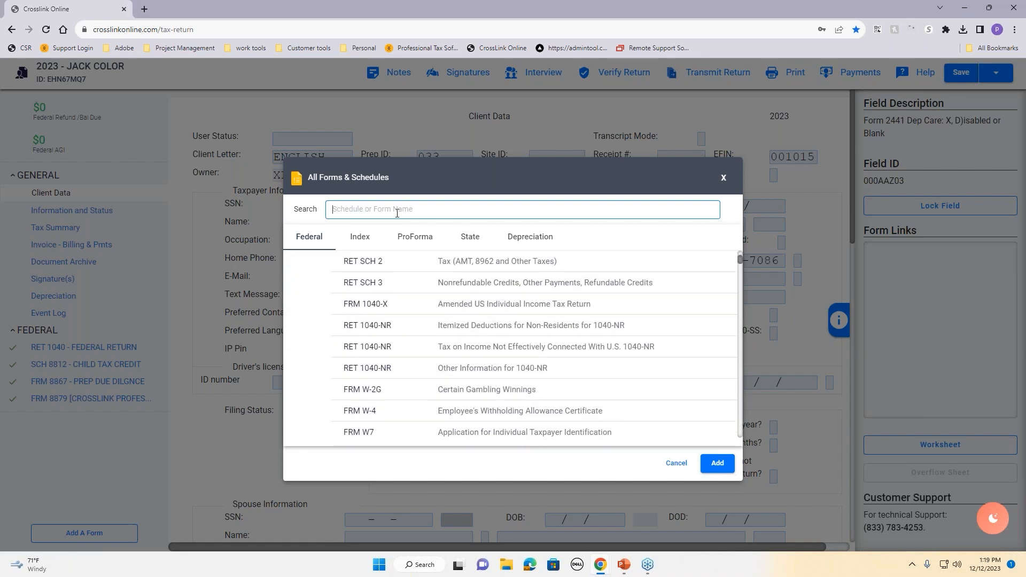
pyautogui.write('sch c')
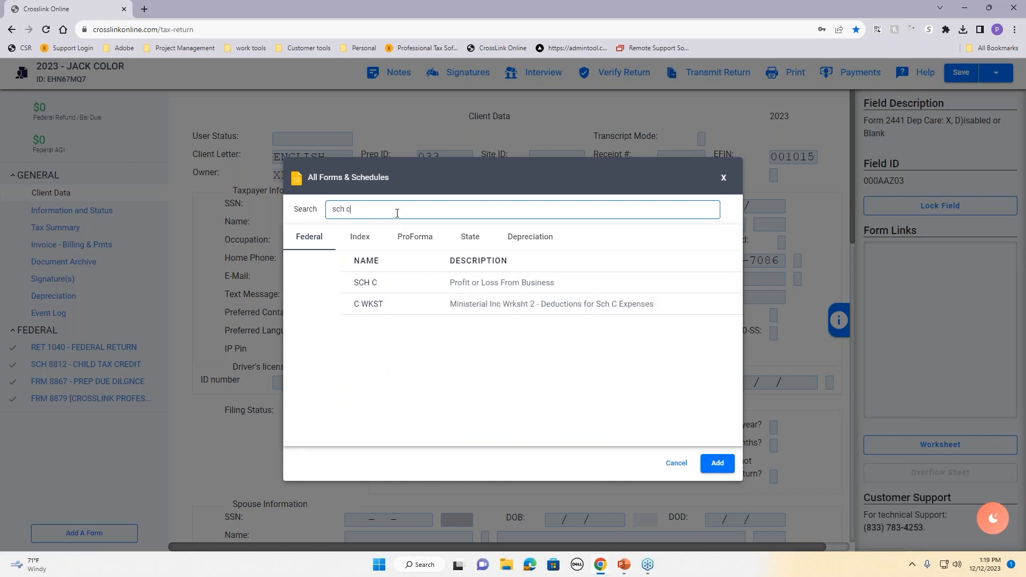
pyautogui.press('BackSpace')
pyautogui.press('BackSpace')
pyautogui.press('BackSpace')
pyautogui.press('BackSpace')
pyautogui.press('BackSpace')
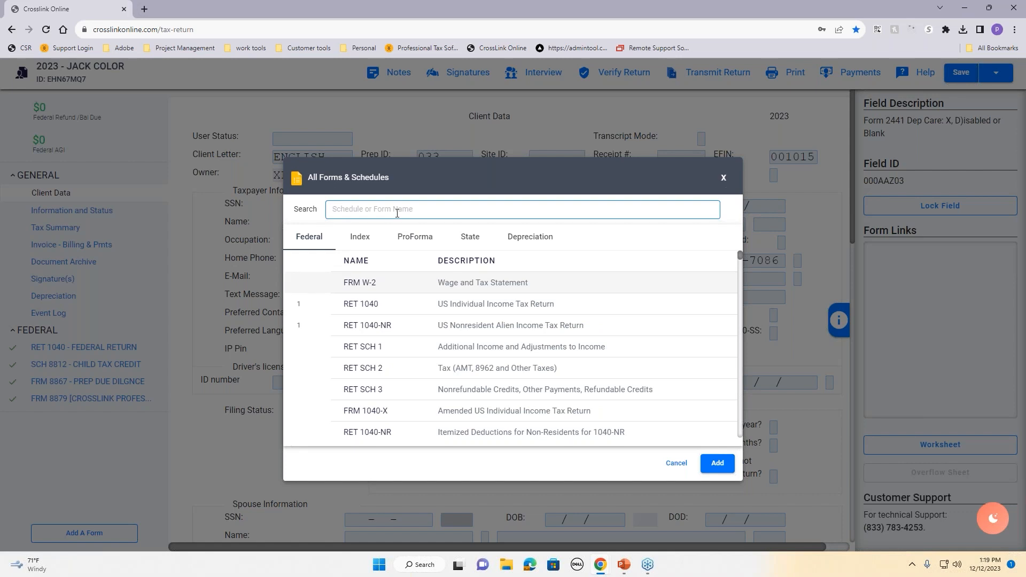
# Step: Switch to the Index of forms and search 'tuit', then clear the search
pyautogui.click(366, 240)
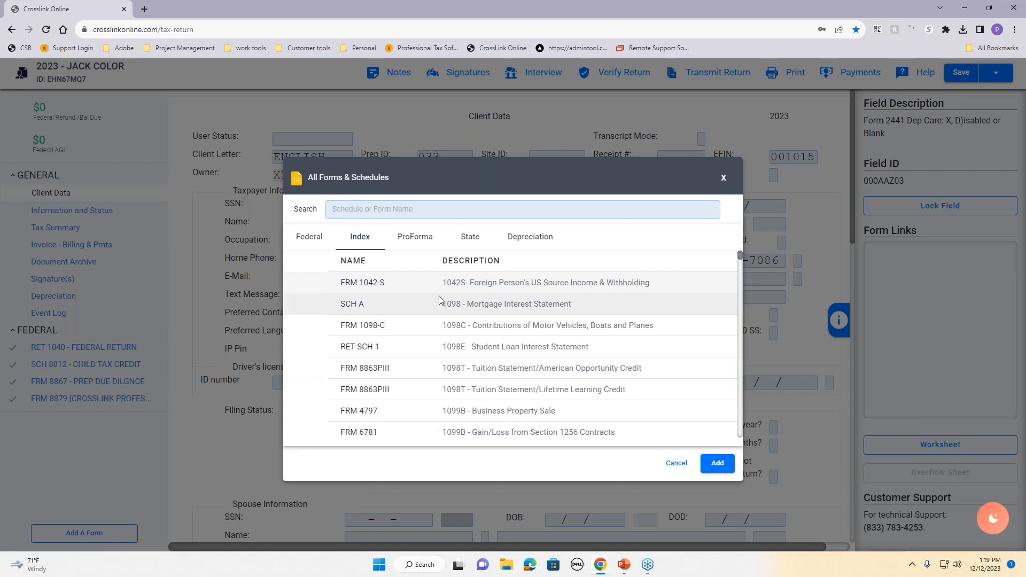
pyautogui.click(427, 211)
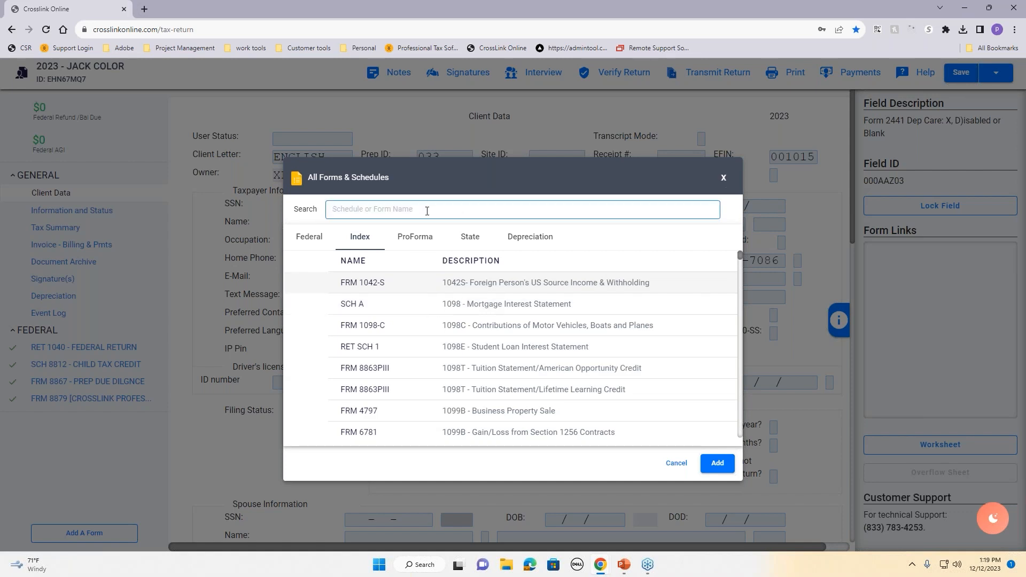
pyautogui.write('tuit')
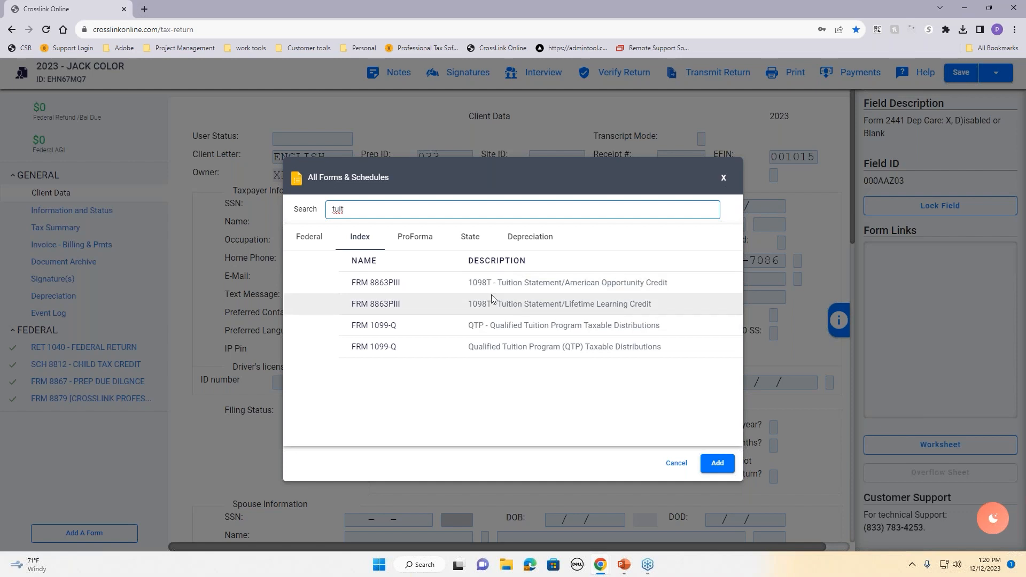
pyautogui.press('BackSpace')
pyautogui.press('BackSpace')
pyautogui.press('BackSpace')
pyautogui.press('BackSpace')
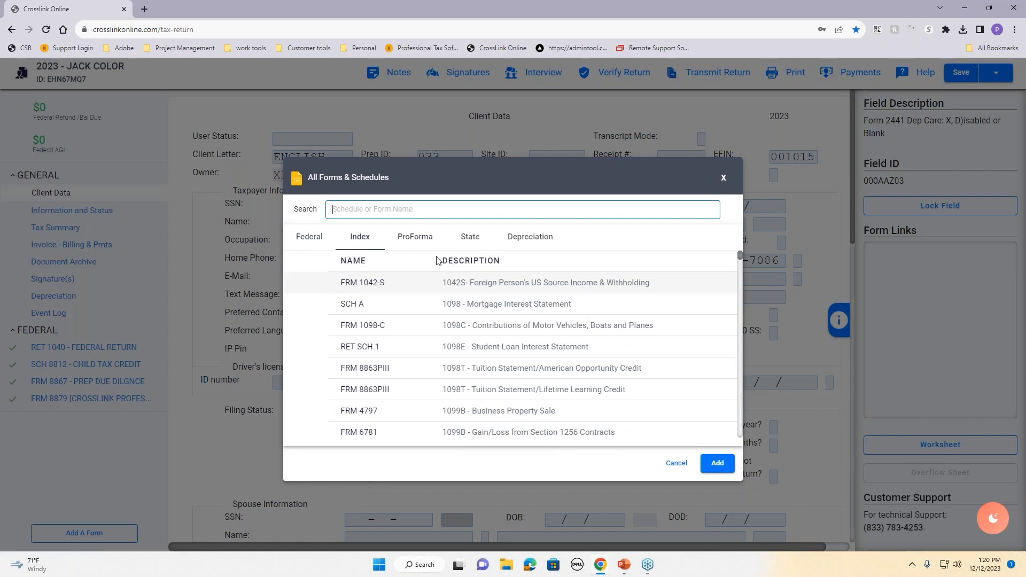
# Step: Browse the Delaware (DE) state forms package, then return to the Federal forms list
pyautogui.click(477, 240)
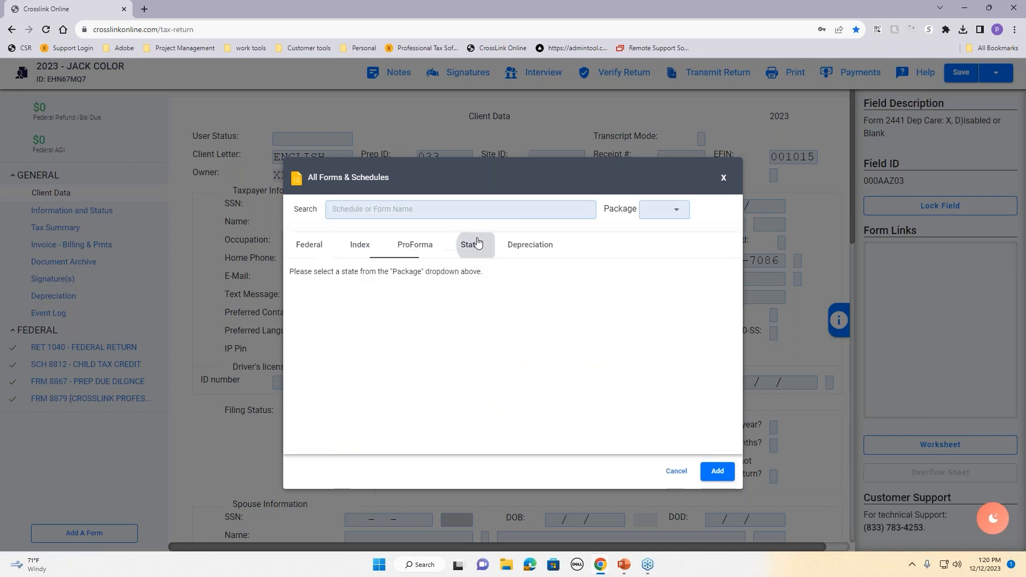
pyautogui.click(657, 212)
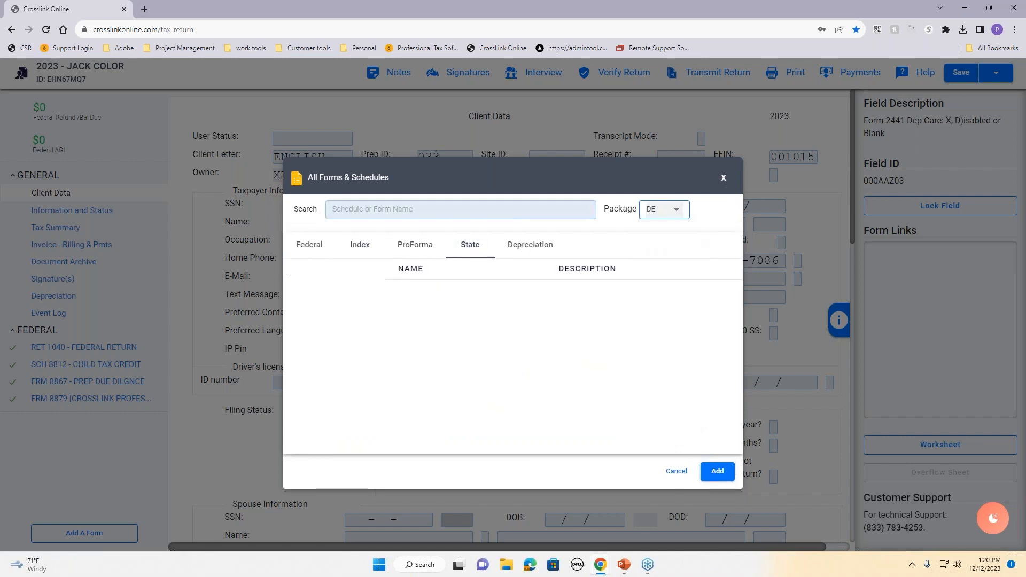
pyautogui.click(662, 309)
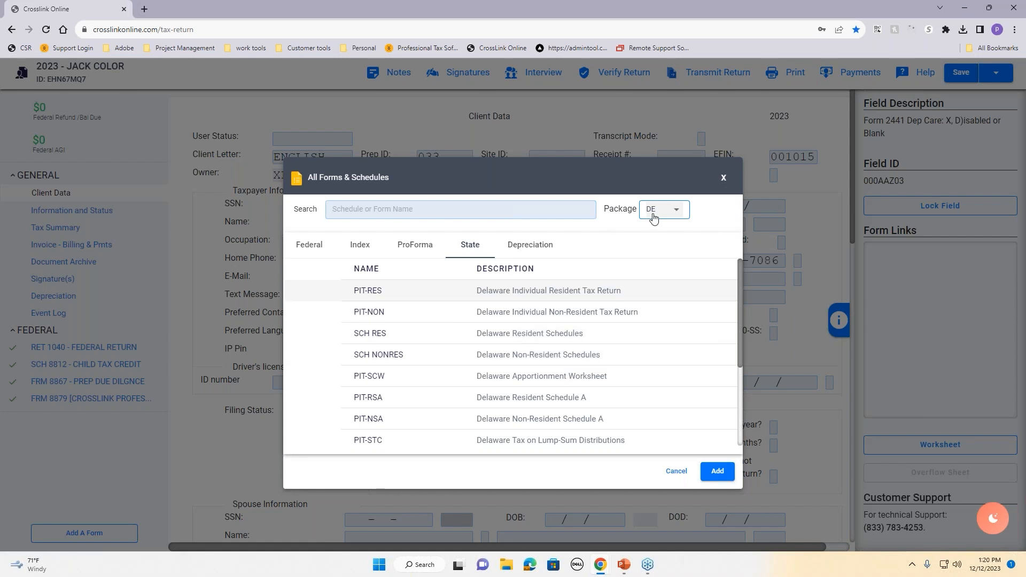
pyautogui.click(317, 250)
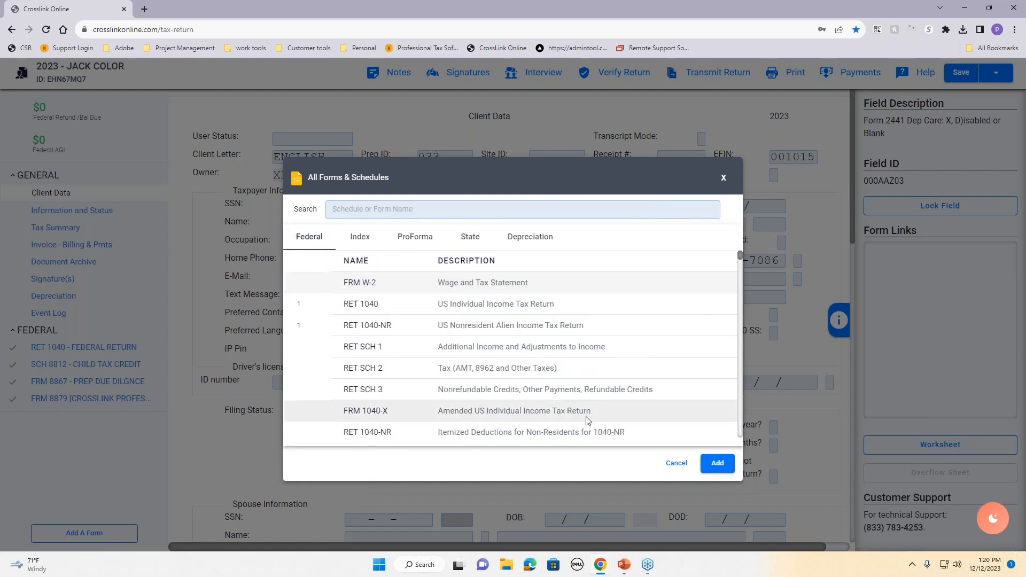
# Step: Add a blank FRM W-2 to the return, carrying over the employee's SSN and name
pyautogui.click(726, 462)
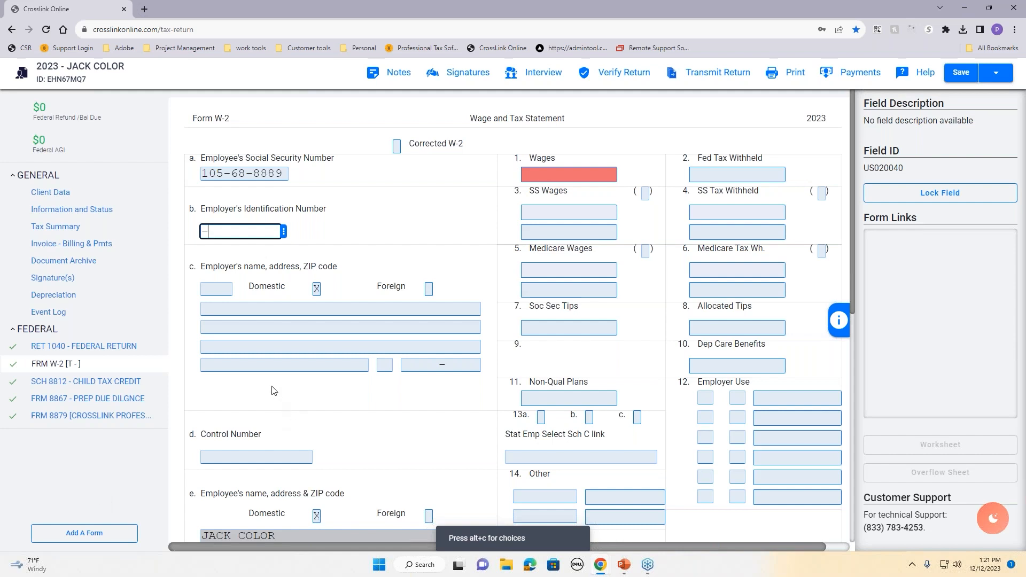
# Step: Choose WALMART (EIN 71-0415188, Bentonville, AR) from the saved employers as the W-2 employer
pyautogui.click(284, 231)
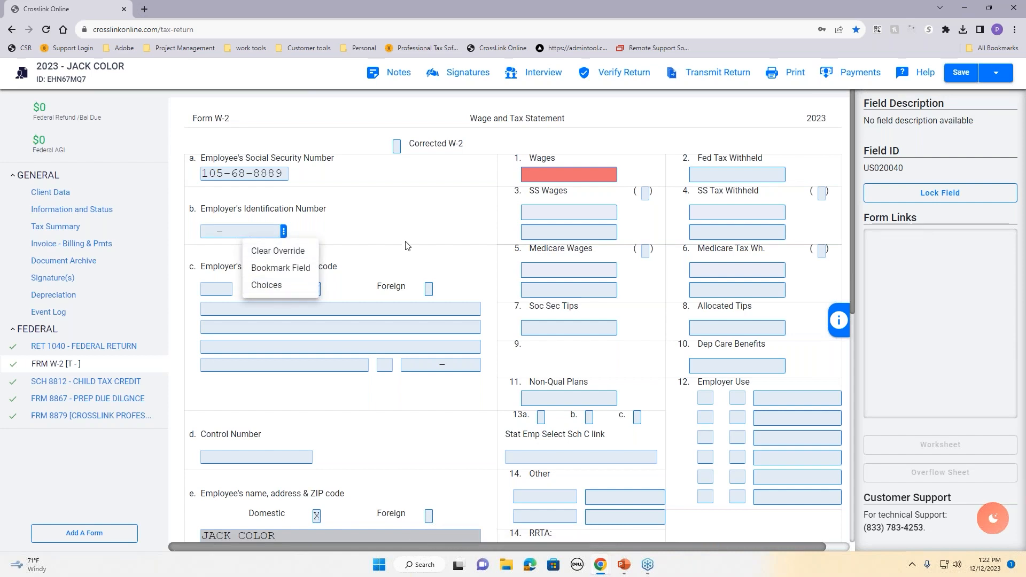
pyautogui.click(292, 288)
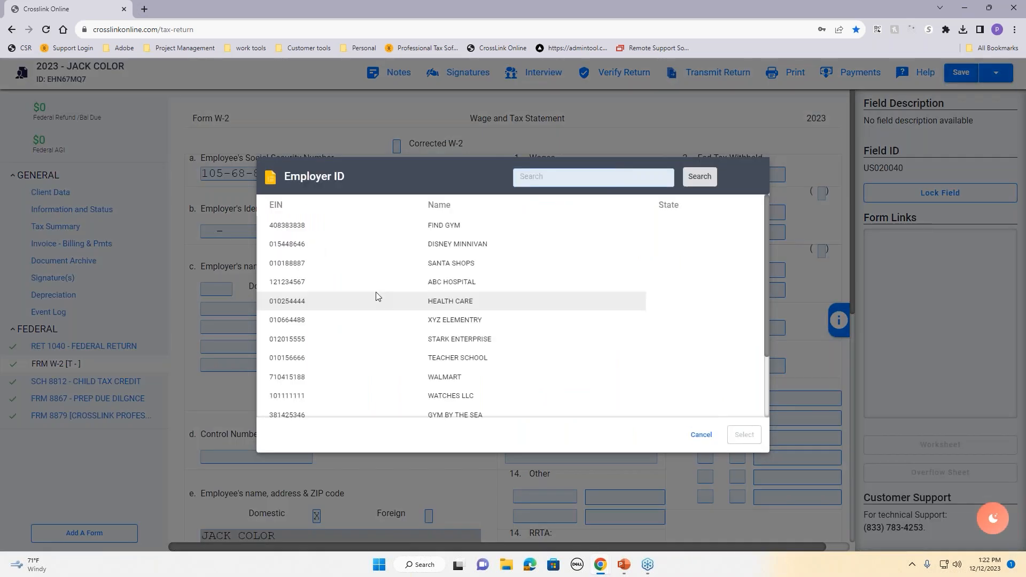
pyautogui.click(467, 381)
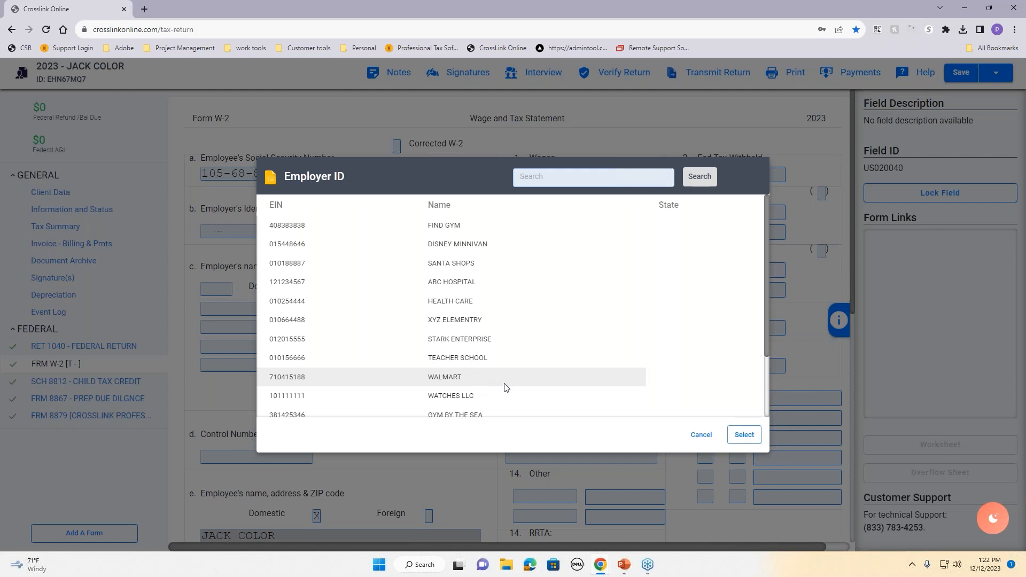
pyautogui.click(750, 439)
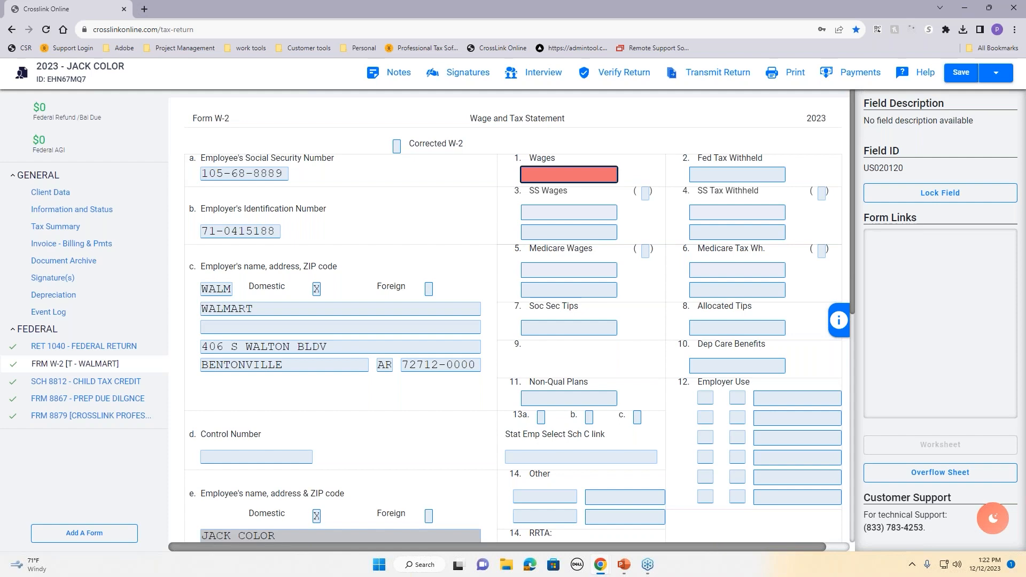
# Step: Enter $50,000 wages and $5,000 federal withholding on the W-2, raising the refund to $3,807
pyautogui.click(272, 230)
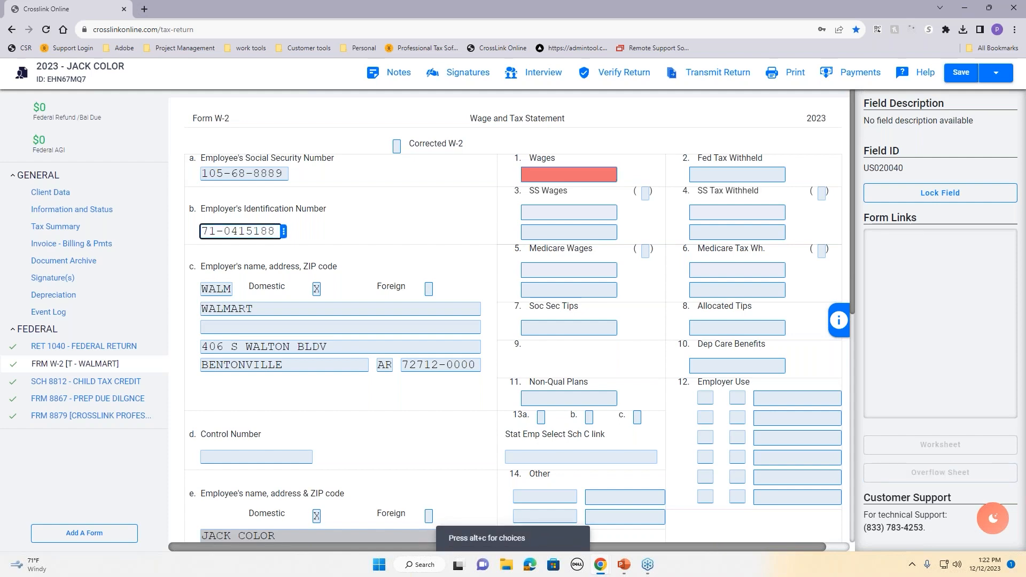
pyautogui.click(596, 176)
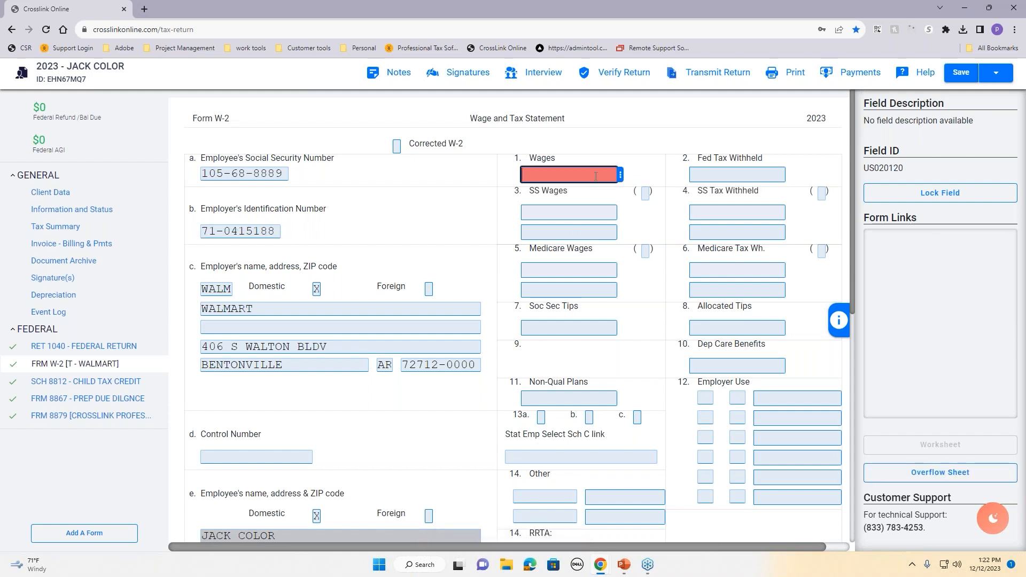
pyautogui.write('50000')
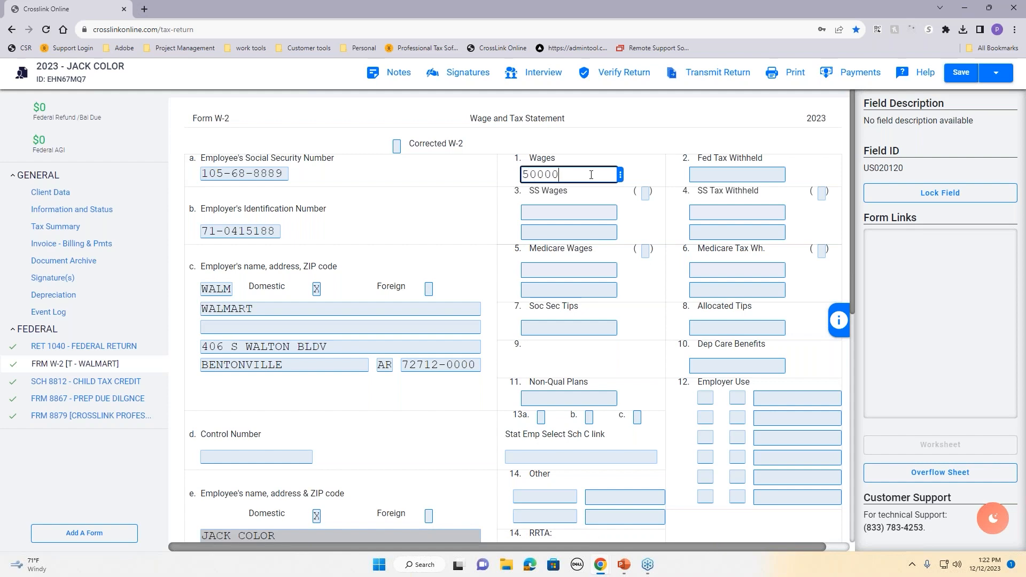
pyautogui.press('Tab')
pyautogui.write('5000')
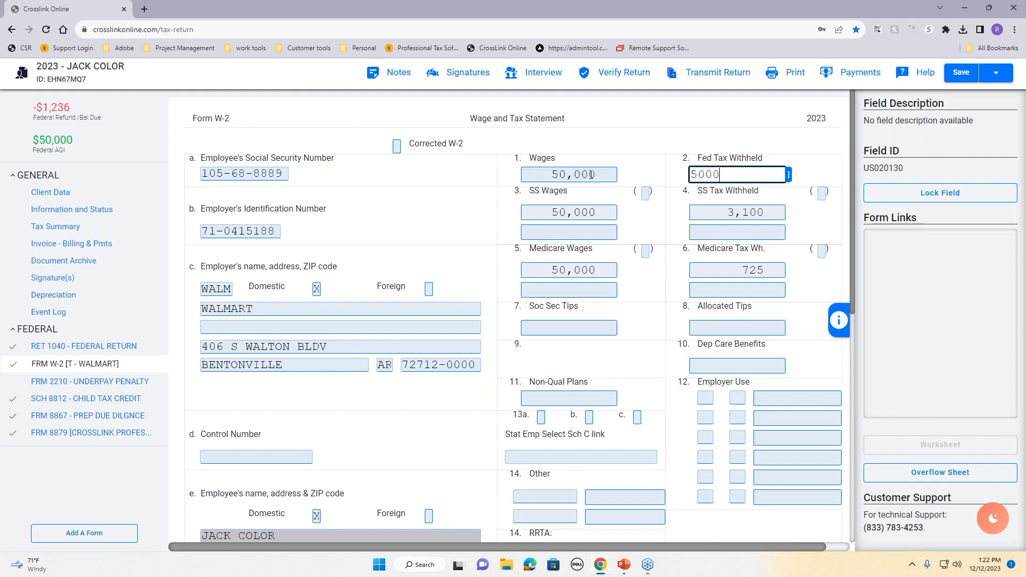
pyautogui.press('Tab')
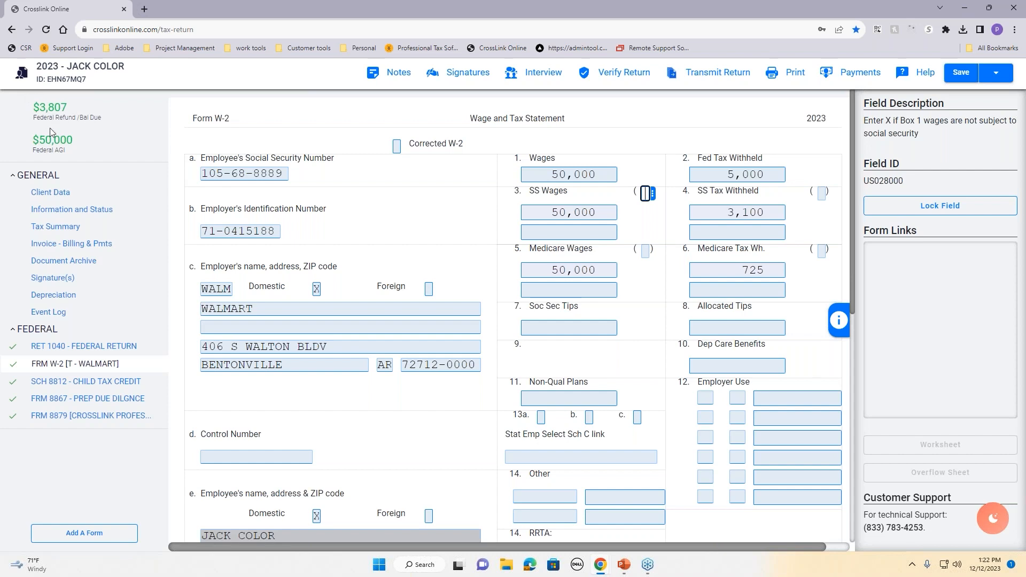
pyautogui.scroll(-5, 730, 287)
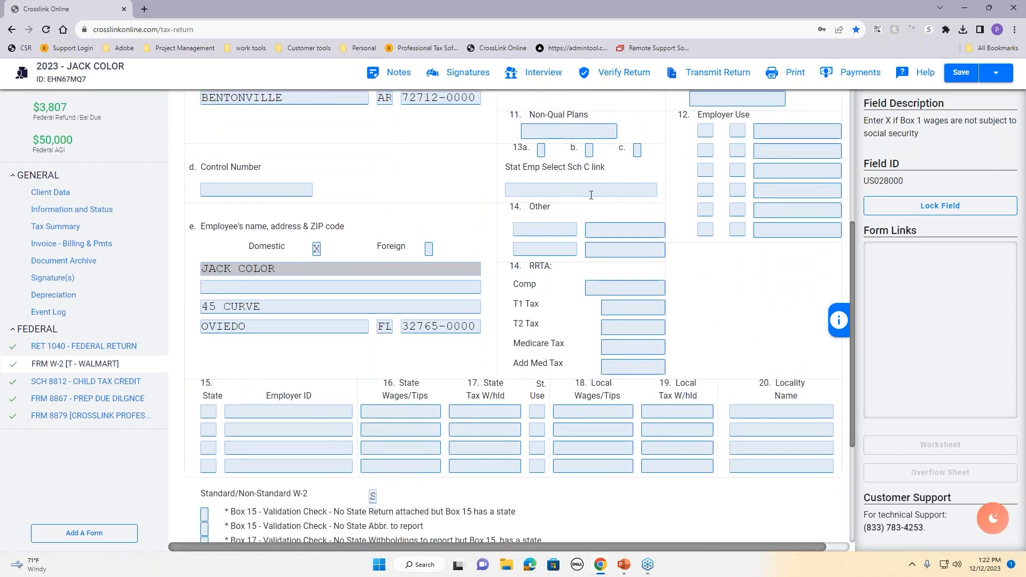
pyautogui.scroll(1, 642, 160)
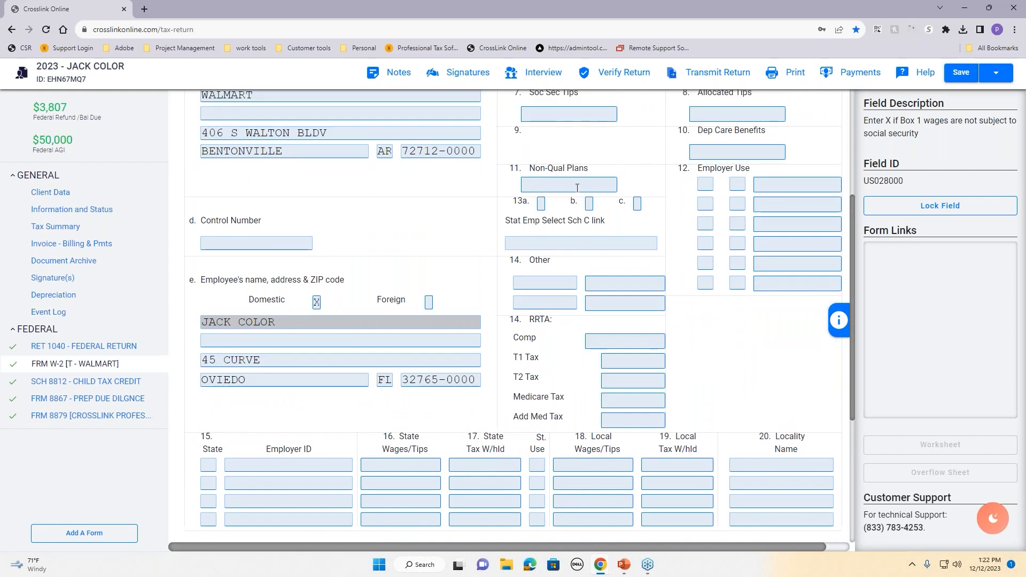
pyautogui.click(704, 183)
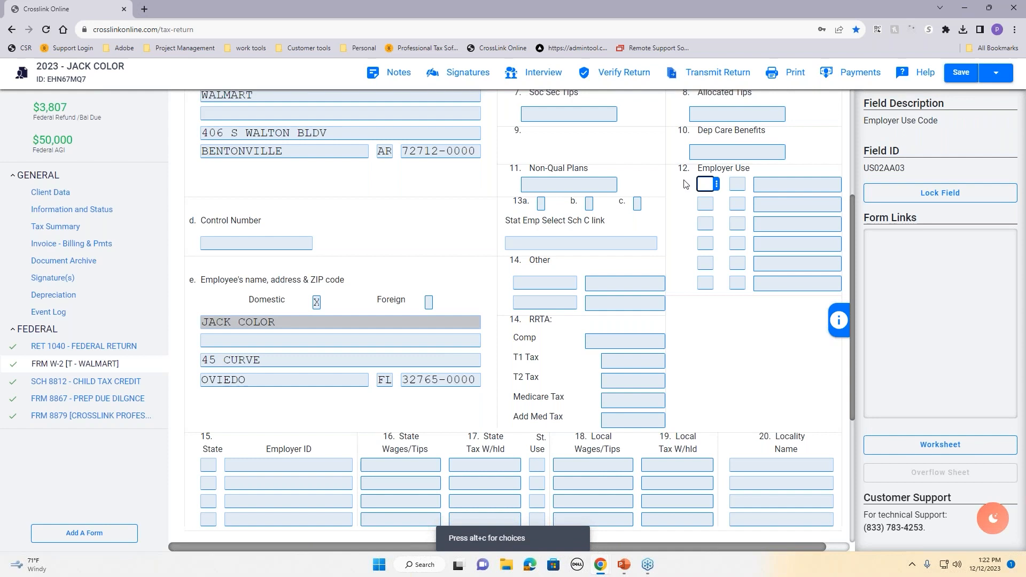
pyautogui.click(717, 183)
pyautogui.click(707, 257)
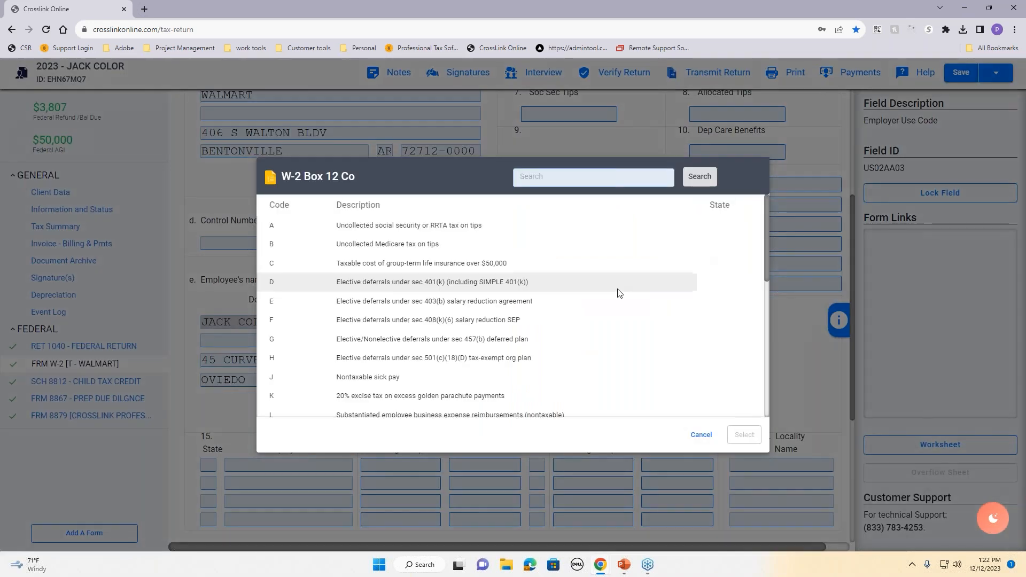
pyautogui.scroll(-4, 569, 390)
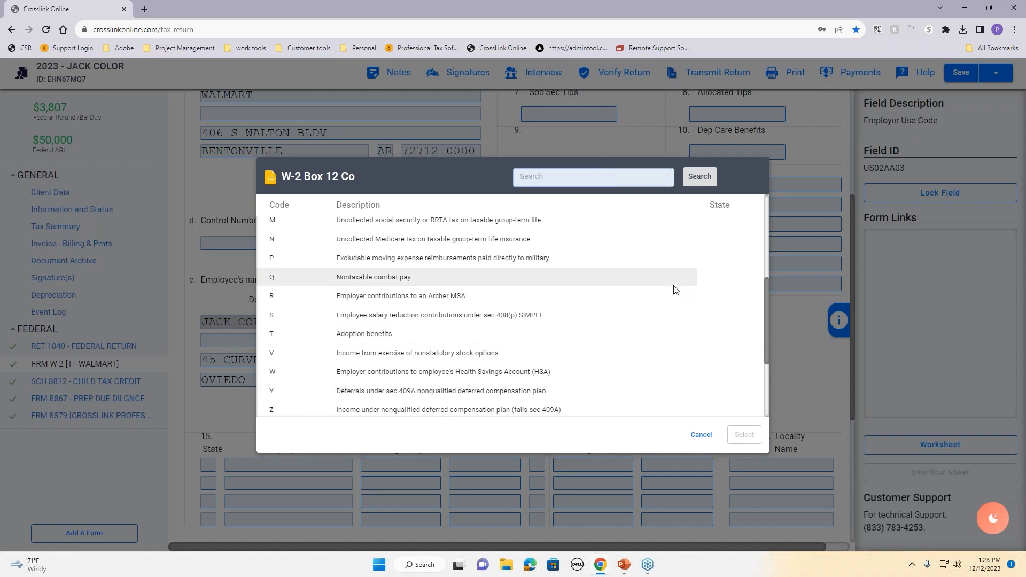
pyautogui.scroll(4, 677, 379)
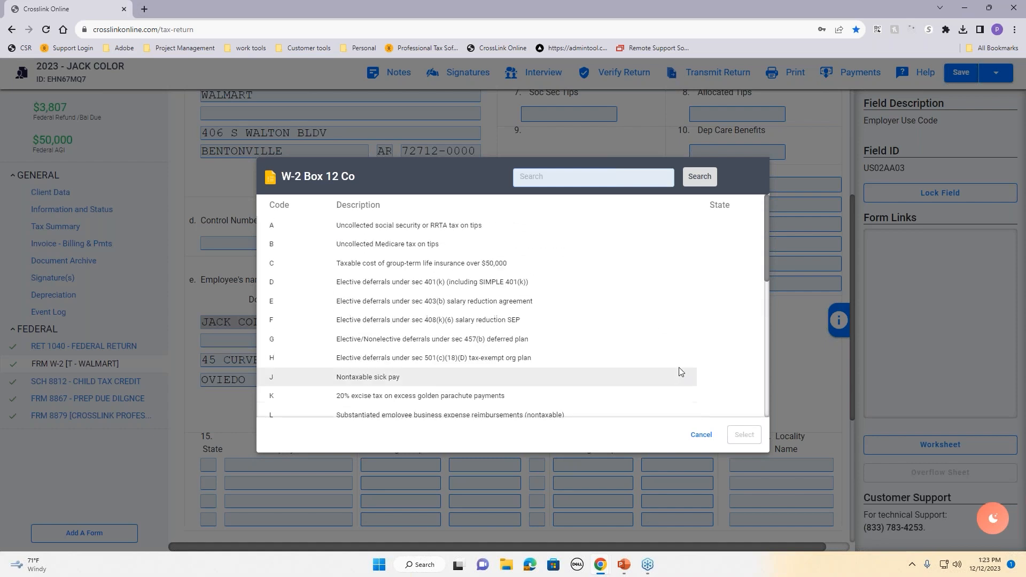
pyautogui.click(700, 435)
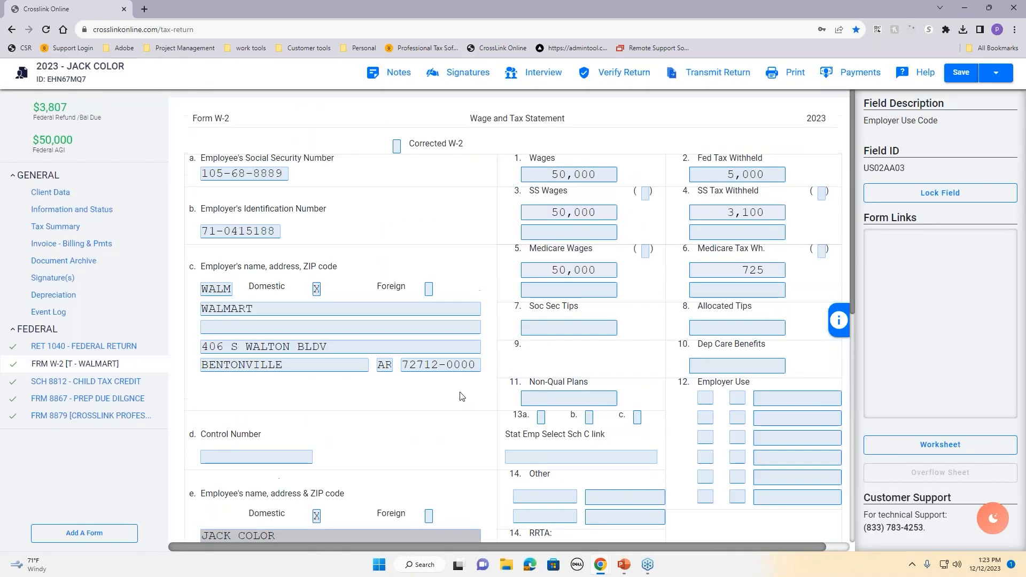
# Step: Add Schedule C via the 'sch c' search and set its principal business to DRIVING
pyautogui.click(103, 542)
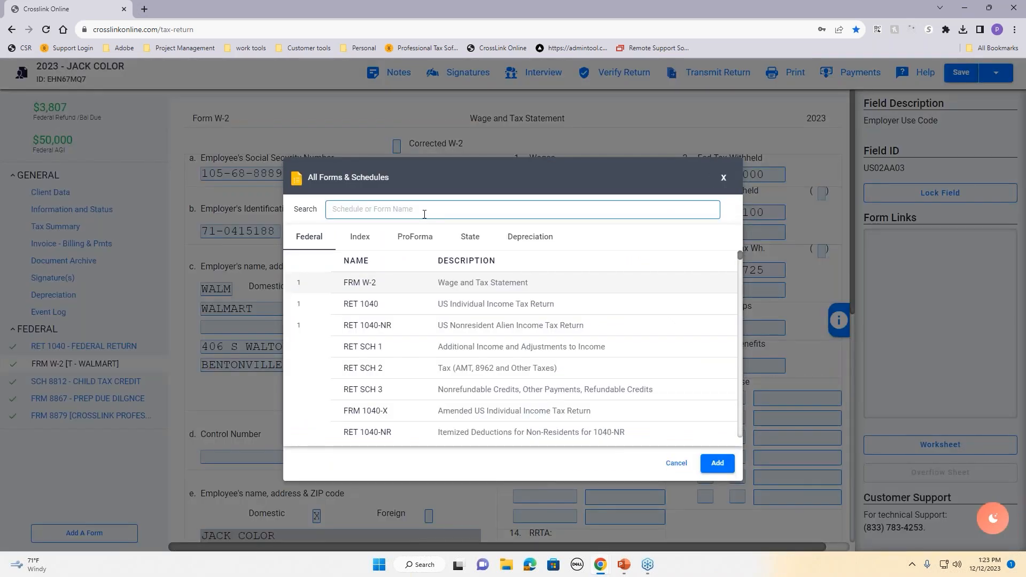
pyautogui.write('c')
pyautogui.press('BackSpace')
pyautogui.write('sch c')
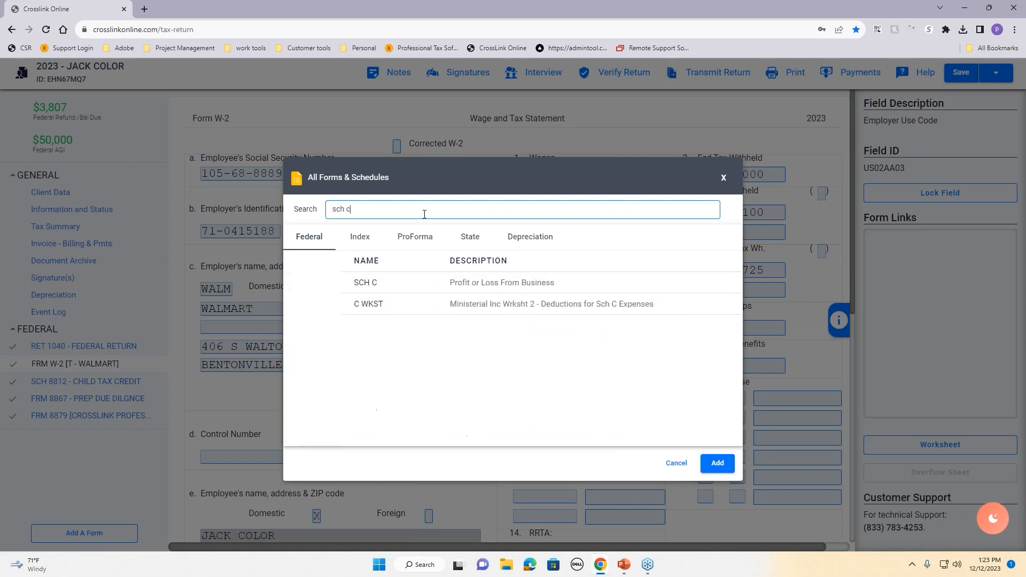
pyautogui.click(489, 284)
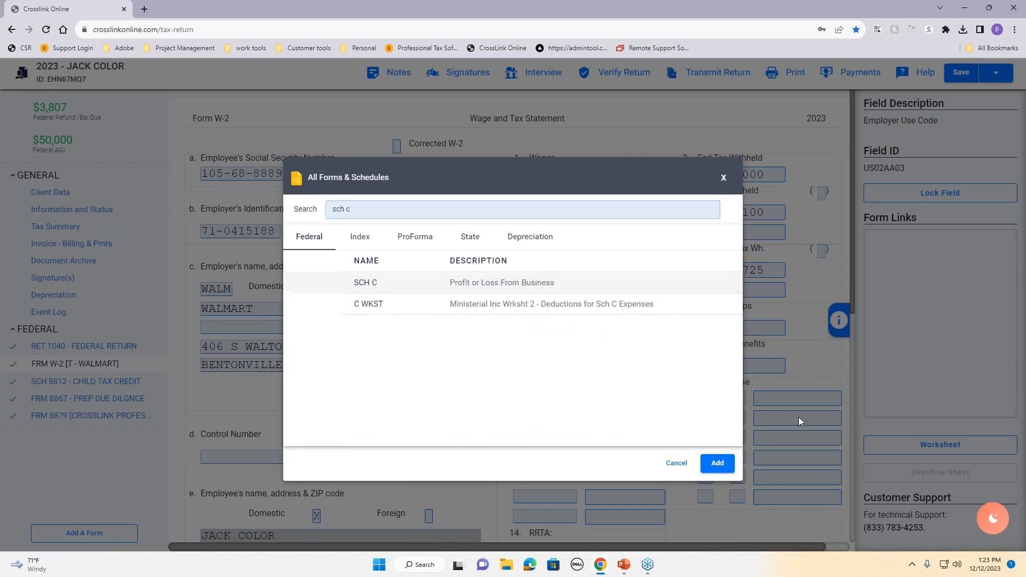
pyautogui.click(719, 464)
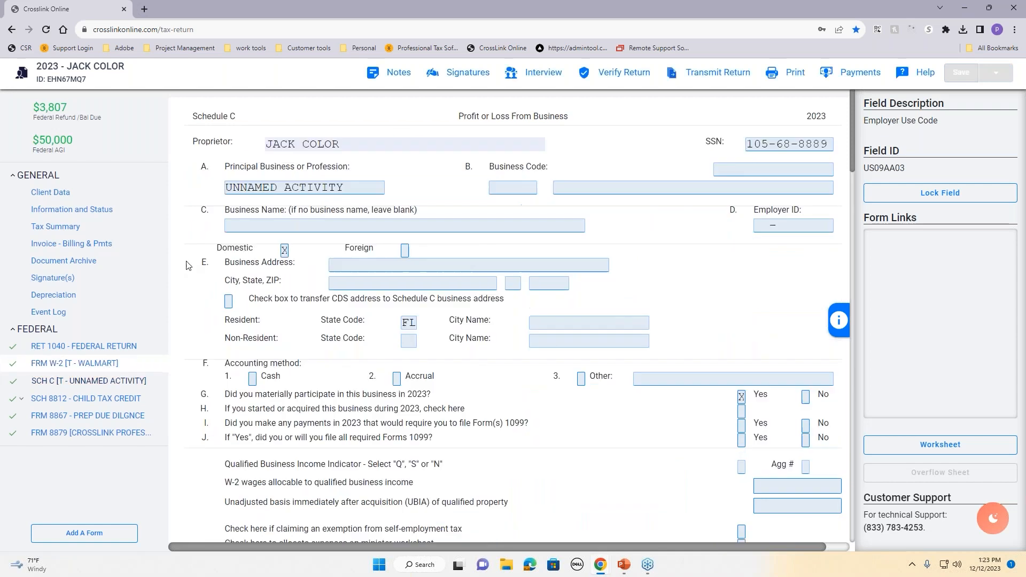
pyautogui.moveTo(348, 188); pyautogui.dragTo(212, 183)
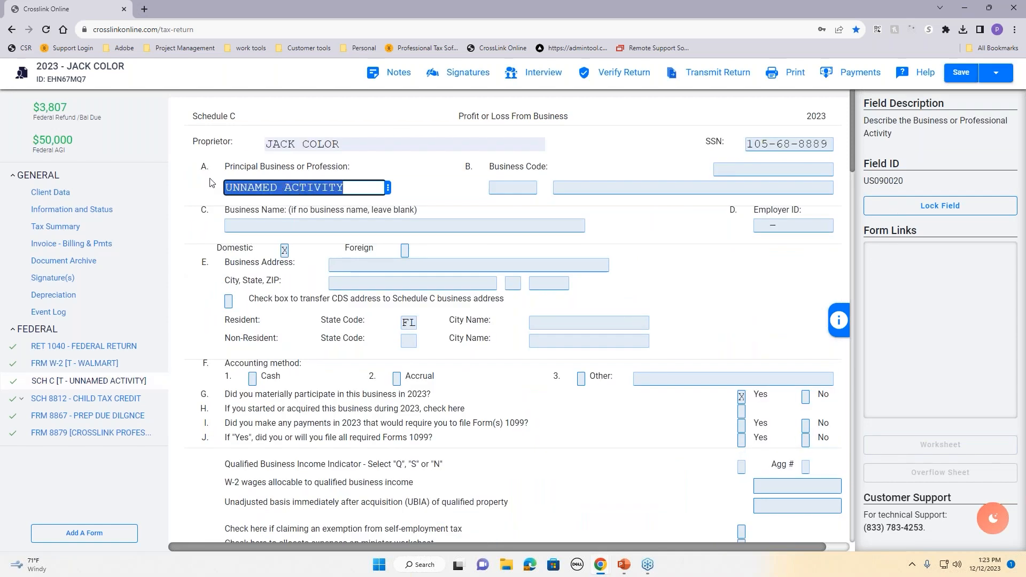
pyautogui.press('BackSpace')
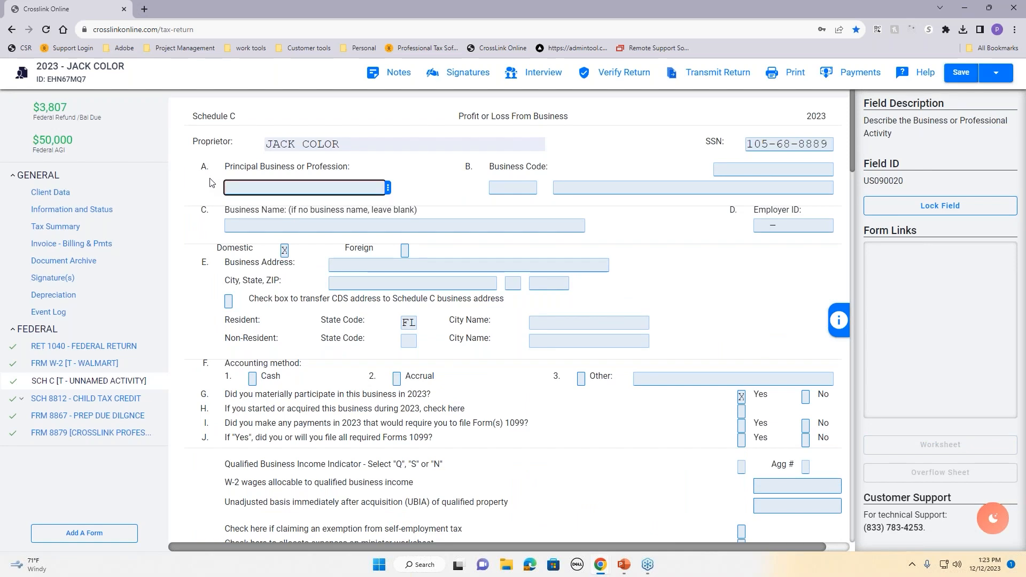
pyautogui.write('DRIVING')
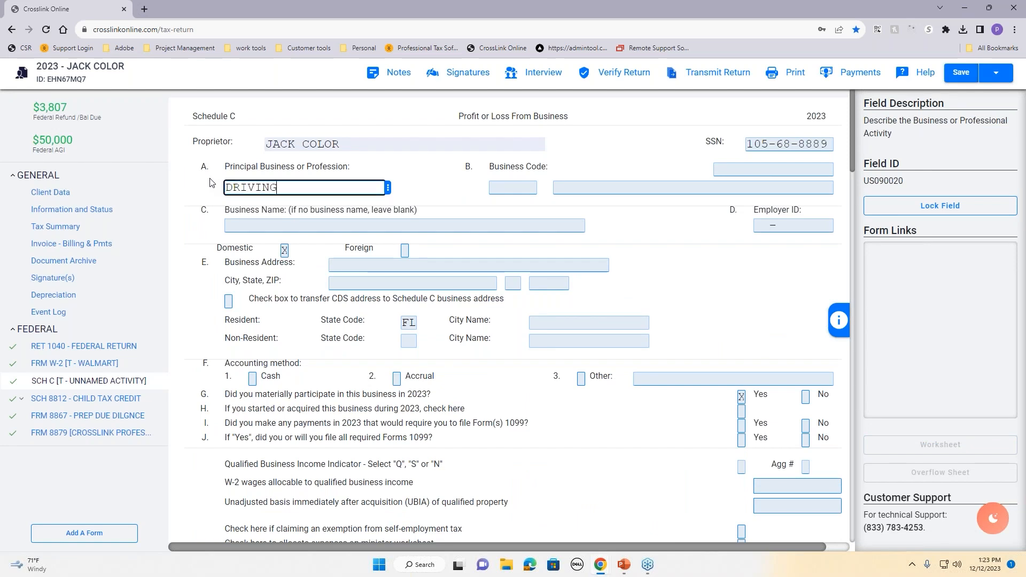
# Step: Set the business code to 485300, taxi, limousine and ridesharing service
pyautogui.click(498, 188)
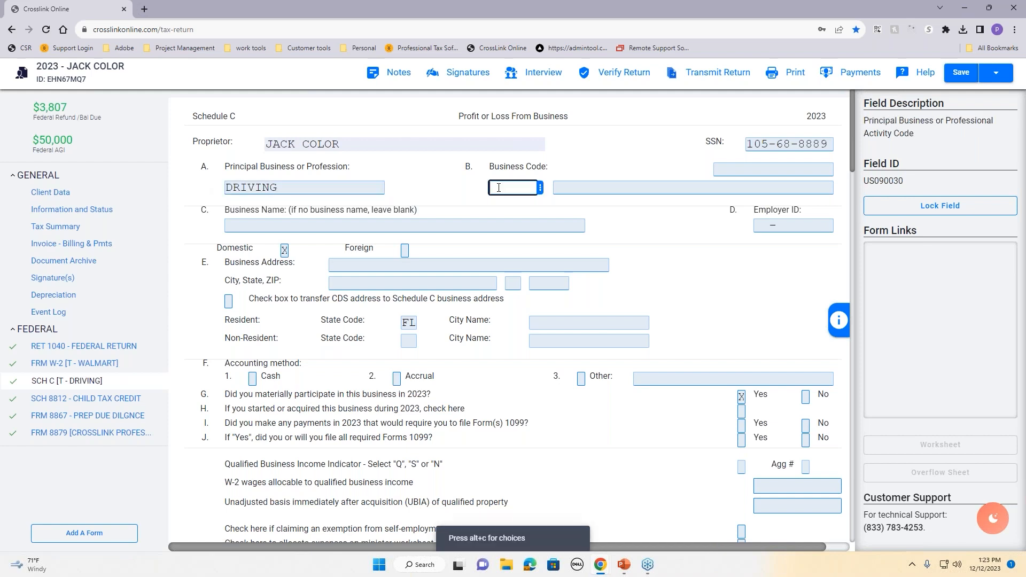
pyautogui.click(540, 188)
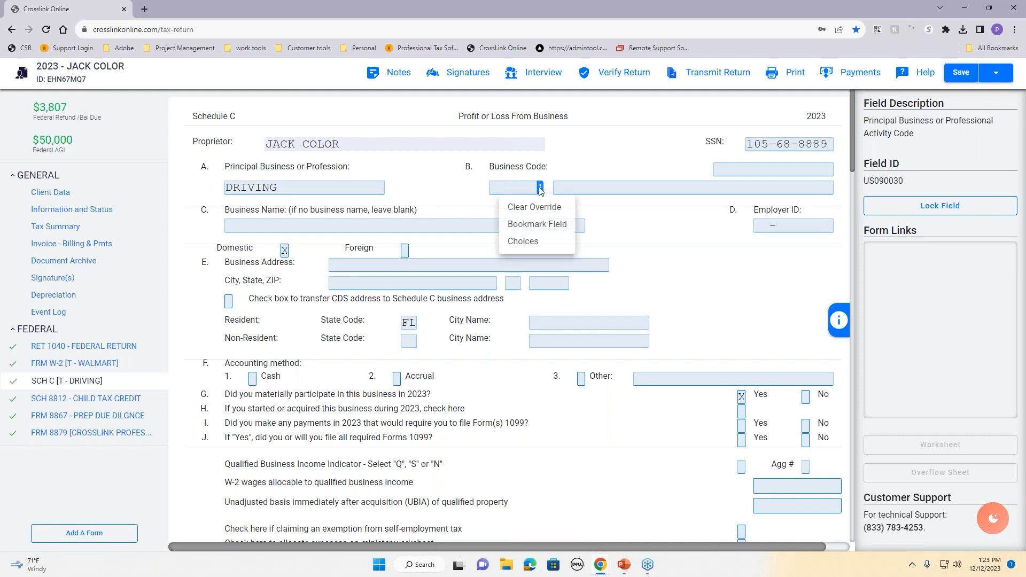
pyautogui.click(524, 241)
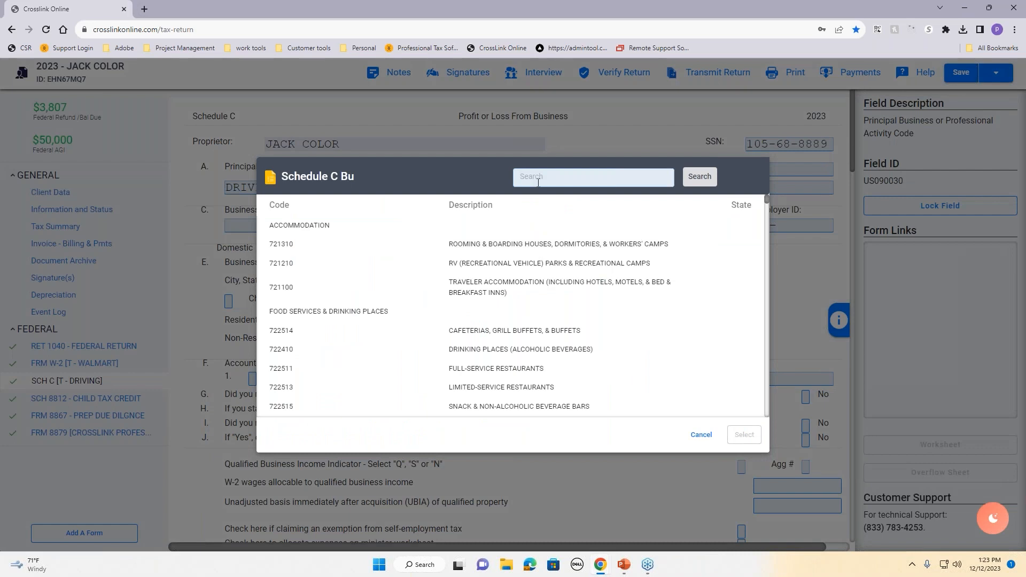
pyautogui.write('TAXI')
pyautogui.click(710, 181)
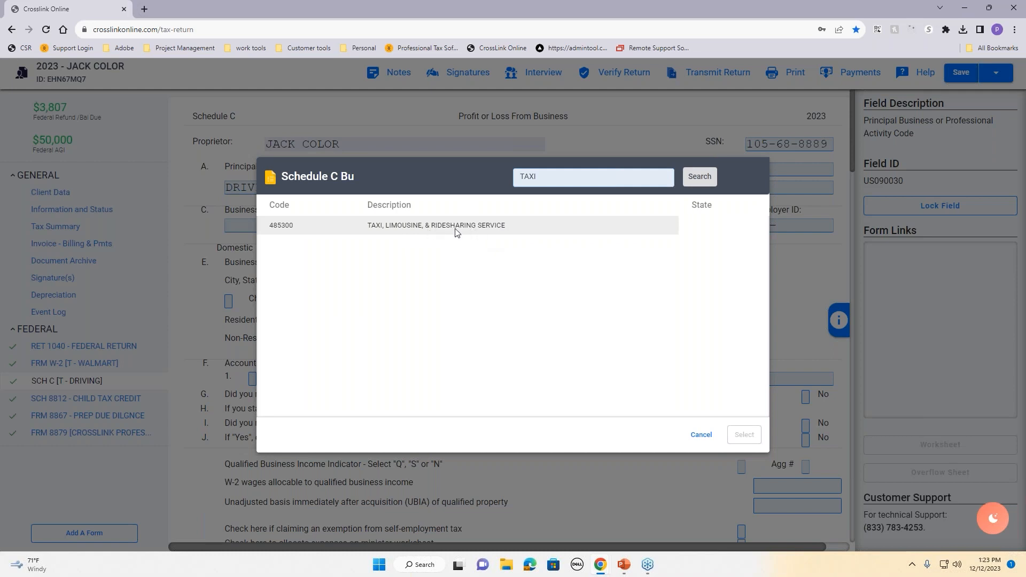
pyautogui.click(391, 234)
pyautogui.click(745, 435)
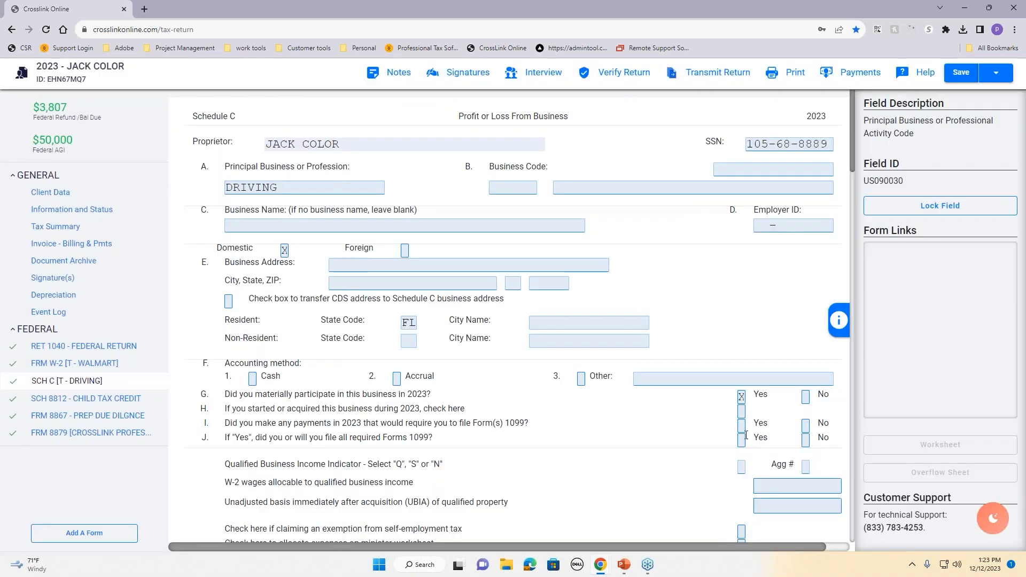
# Step: Enter business name JACKS DRIVING and gross receipts of 5,000 on Schedule C
pyautogui.click(549, 228)
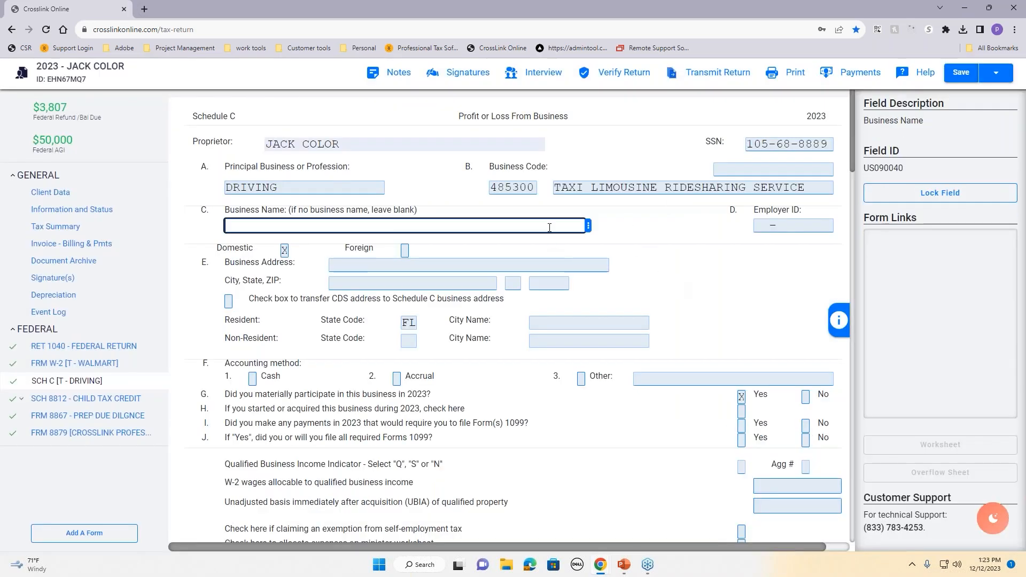
pyautogui.write('JACKS DRIVING')
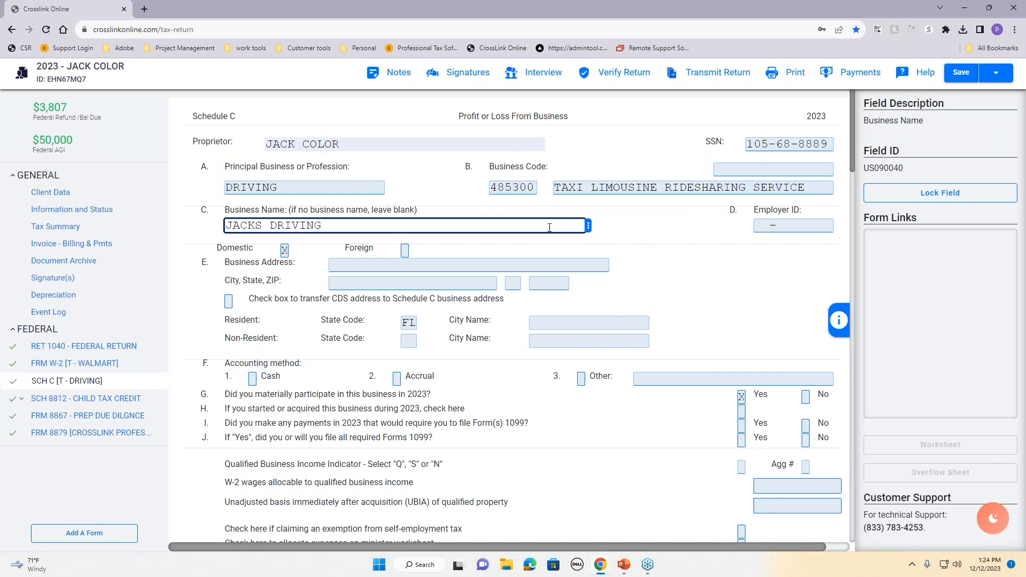
pyautogui.click(707, 278)
pyautogui.scroll(-1, 697, 263)
pyautogui.scroll(-4, 696, 266)
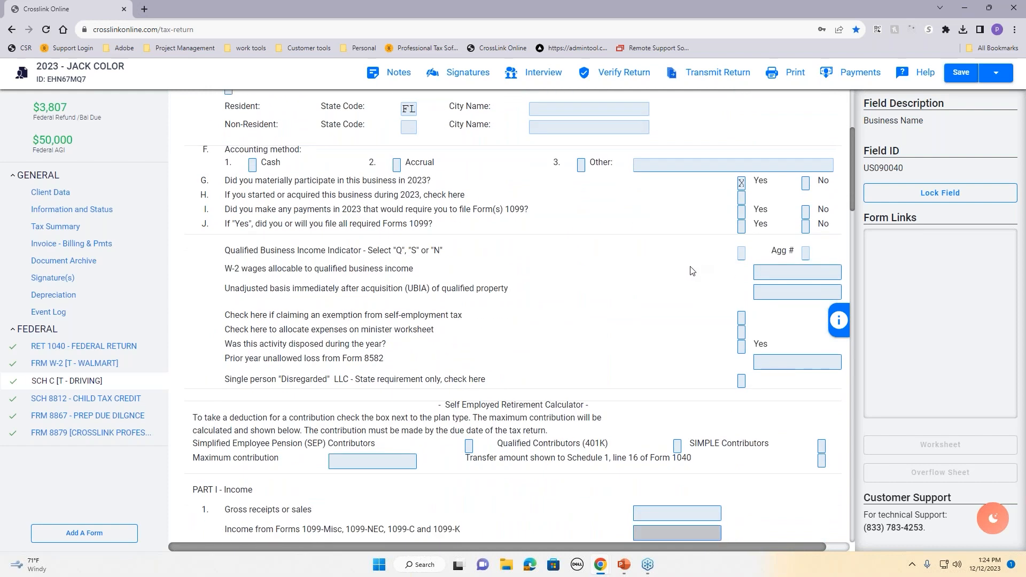
pyautogui.scroll(-3, 685, 293)
pyautogui.scroll(-4, 681, 310)
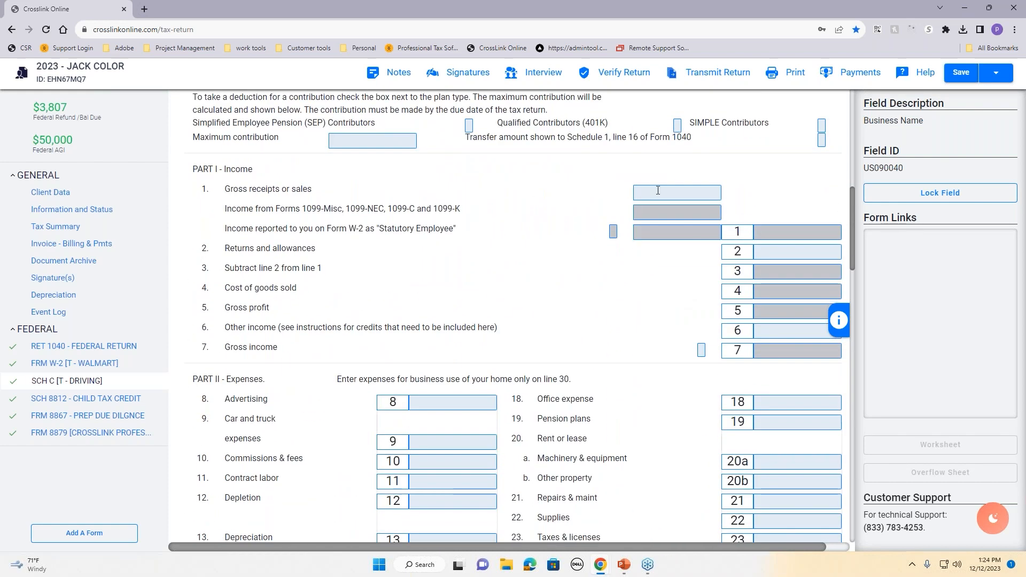
pyautogui.click(634, 191)
pyautogui.write('5000')
pyautogui.press('Tab')
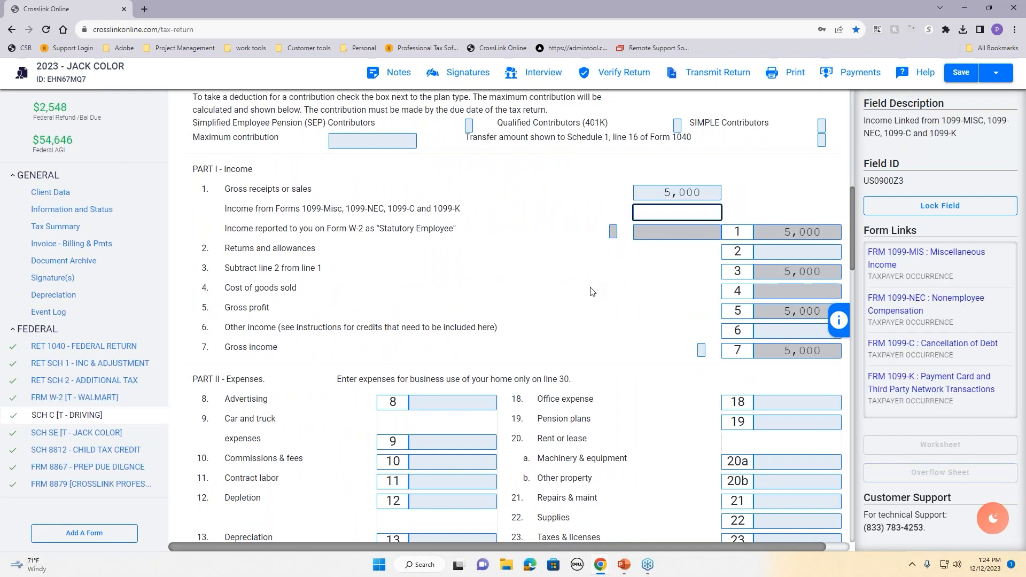
pyautogui.click(591, 289)
# Step: Record 200 for line 8 Advertising and 400 for line 22 Supplies, netting $4,400 profit
pyautogui.scroll(-5, 514, 324)
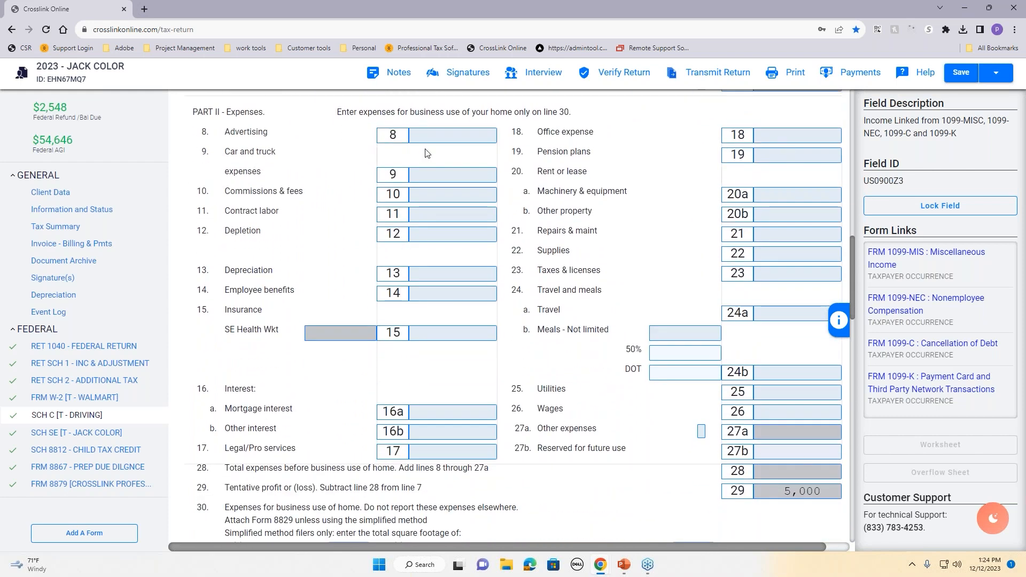
pyautogui.click(426, 135)
pyautogui.write('200')
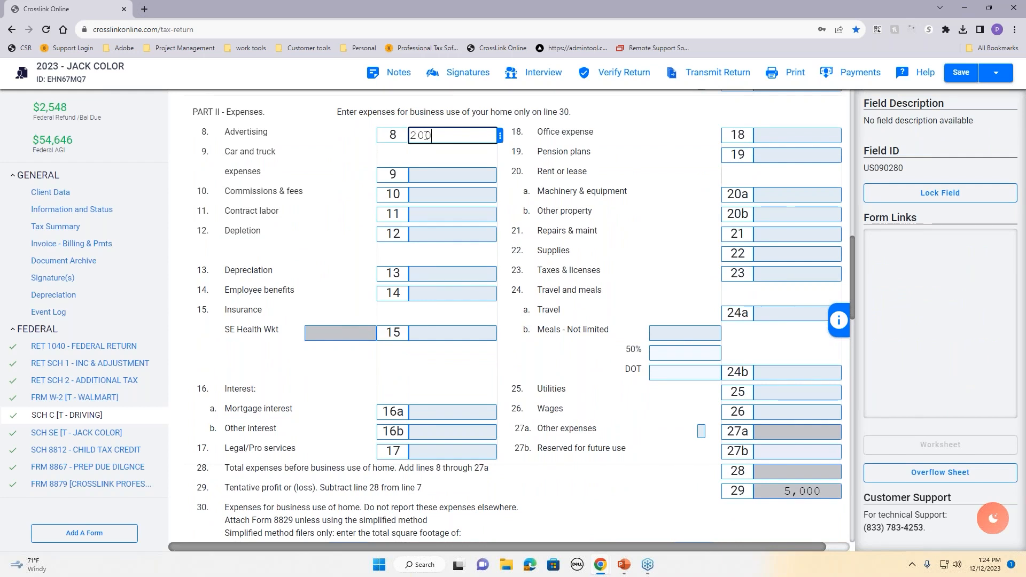
pyautogui.press('Return')
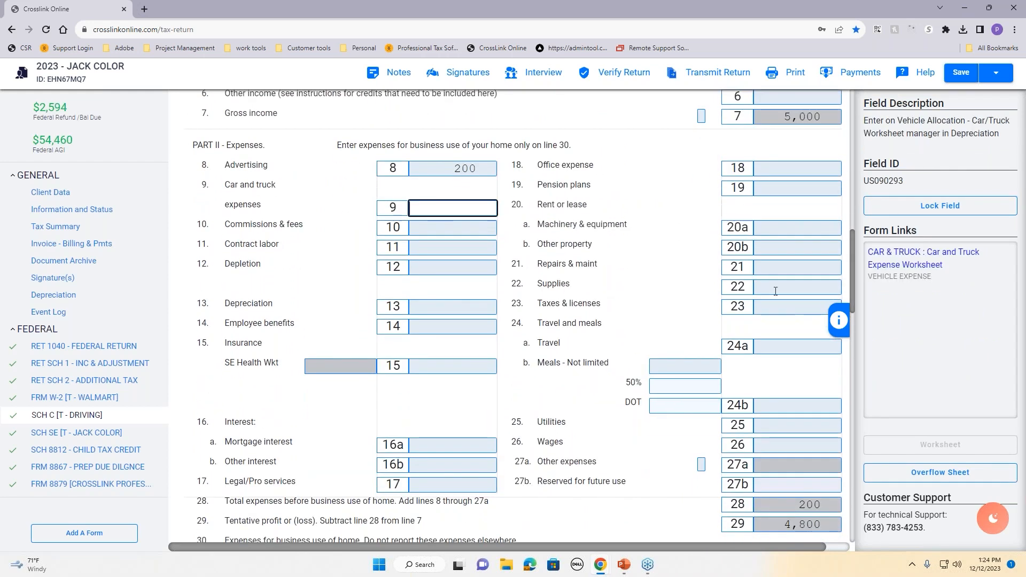
pyautogui.click(775, 292)
pyautogui.write('400')
pyautogui.press('Tab')
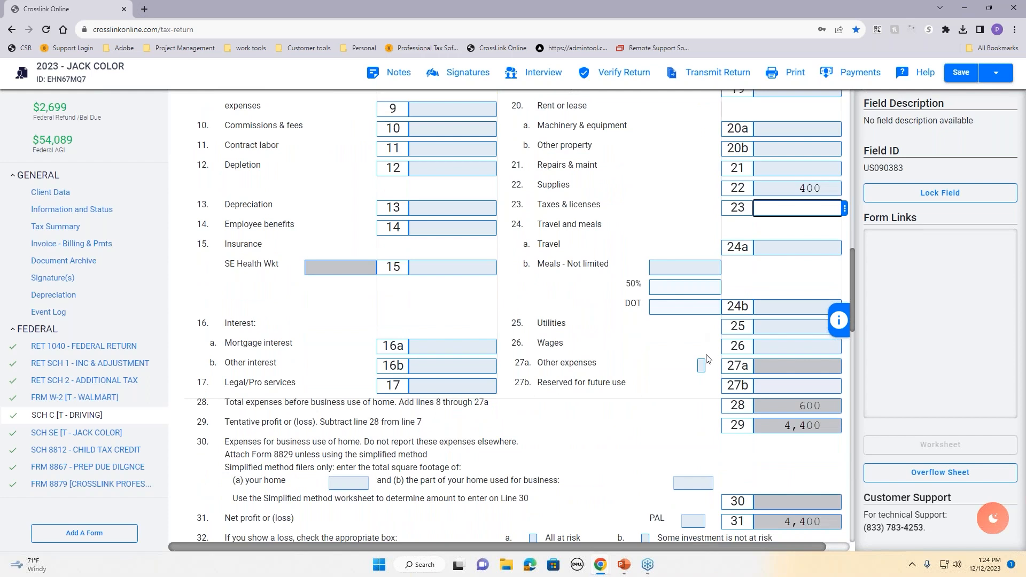
pyautogui.scroll(-3, 627, 402)
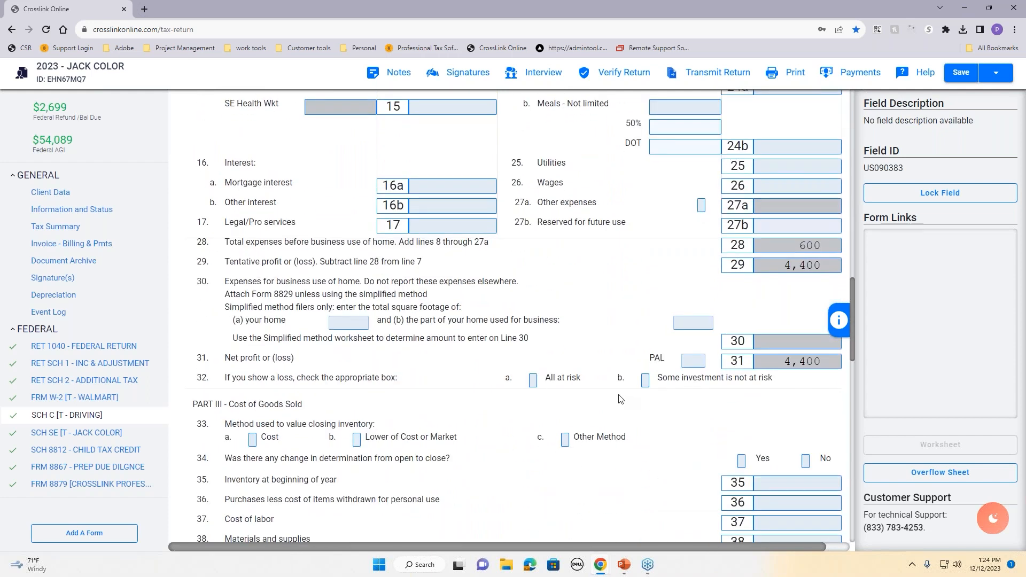
pyautogui.scroll(9, 602, 392)
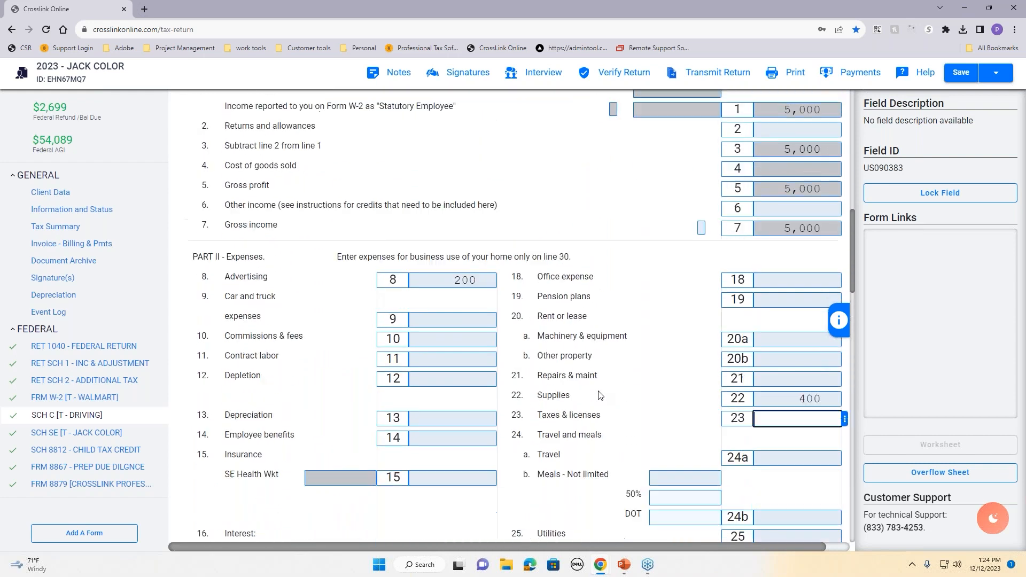
pyautogui.scroll(6, 601, 395)
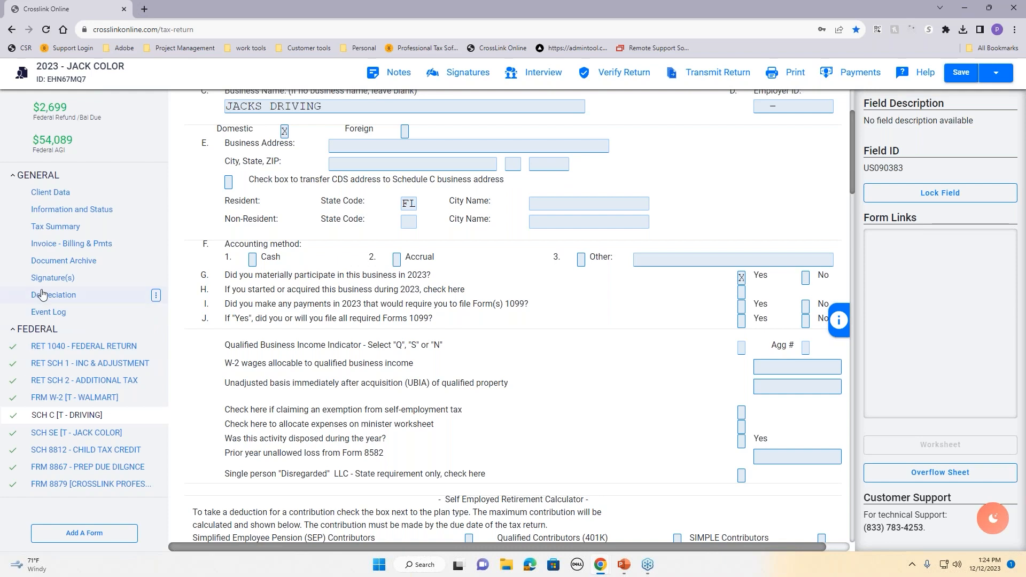
# Step: Create a Car/Truck asset named honda, class 6 gas-powered automobile, placed in service 01/01/2023
pyautogui.click(83, 304)
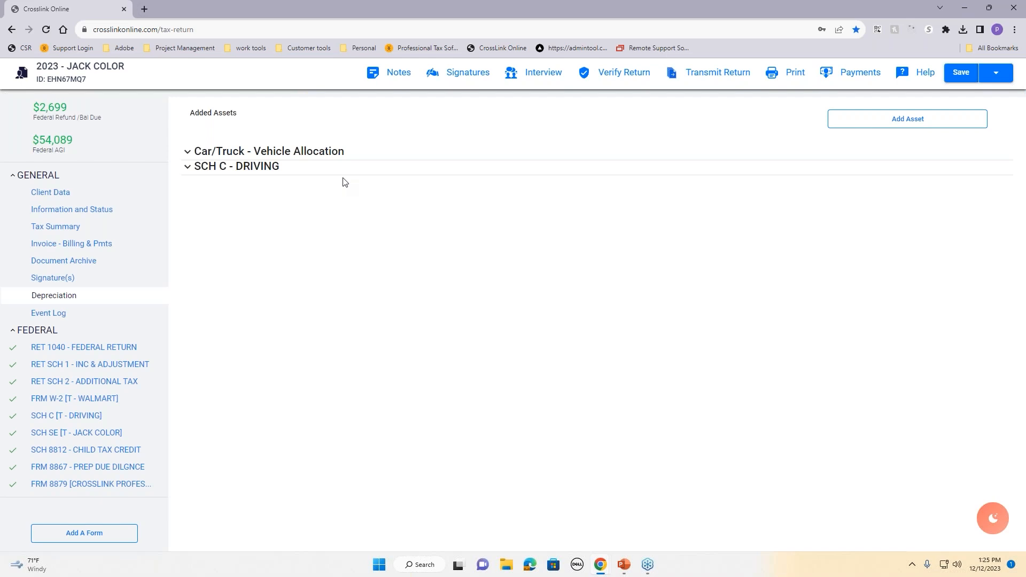
pyautogui.click(873, 117)
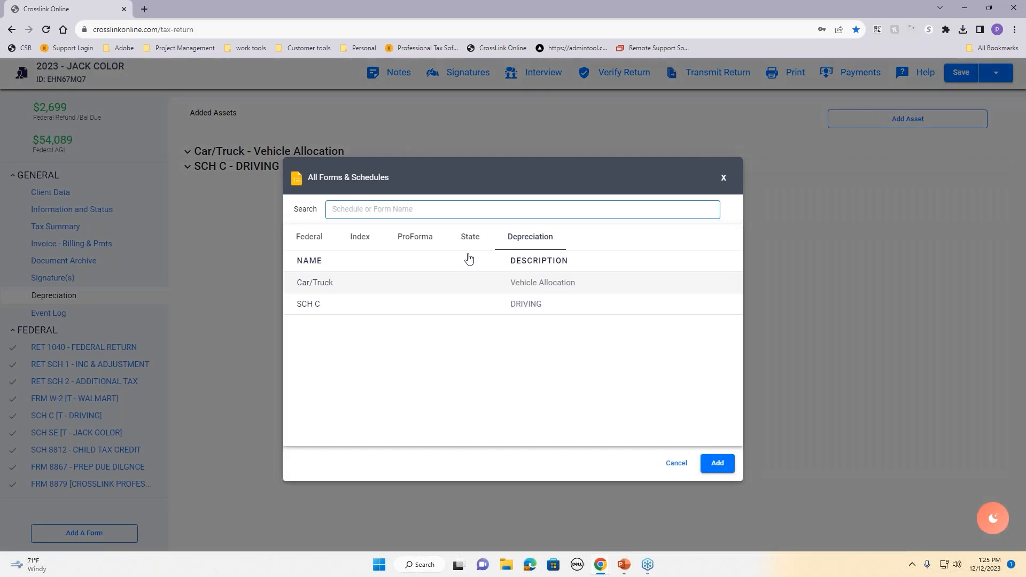
pyautogui.click(512, 293)
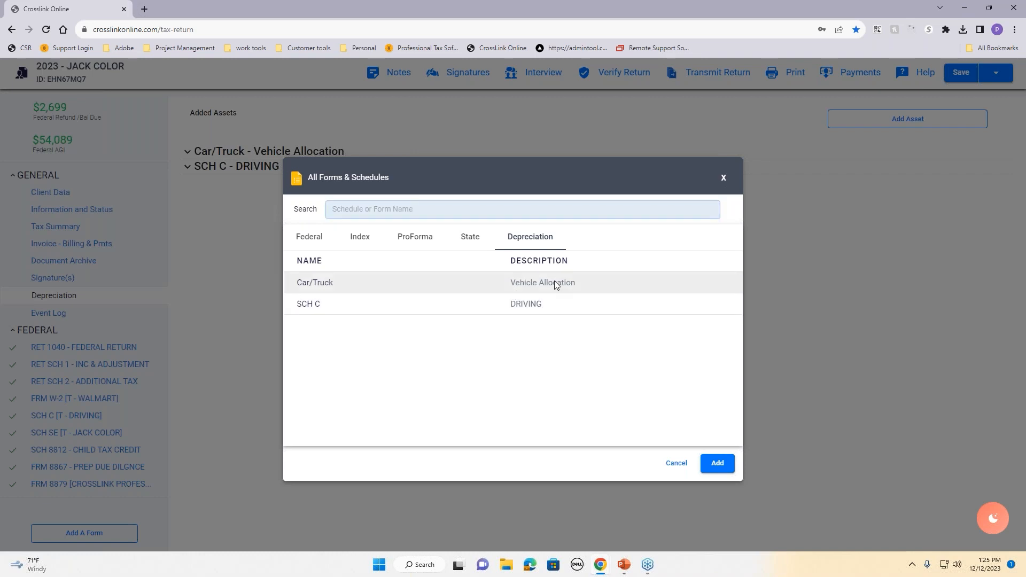
pyautogui.click(710, 465)
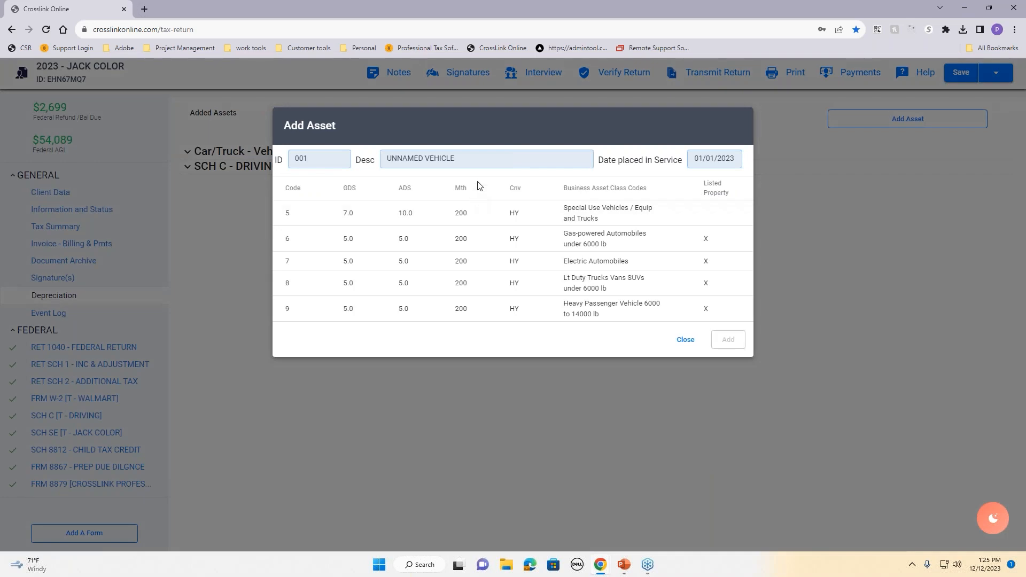
pyautogui.click(463, 158)
pyautogui.moveTo(463, 157); pyautogui.dragTo(338, 156)
pyautogui.press('BackSpace')
pyautogui.write('honda')
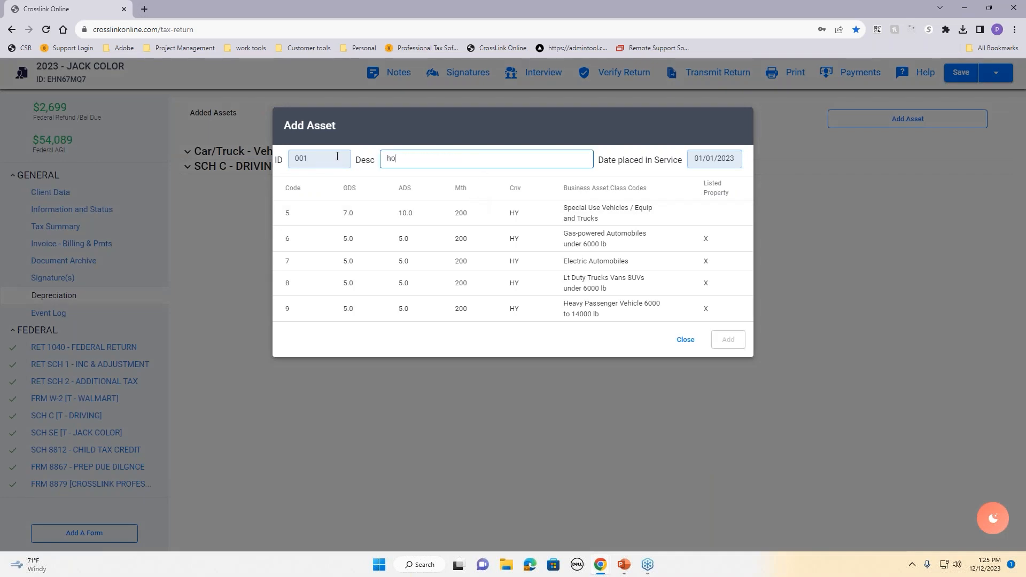
pyautogui.click(734, 161)
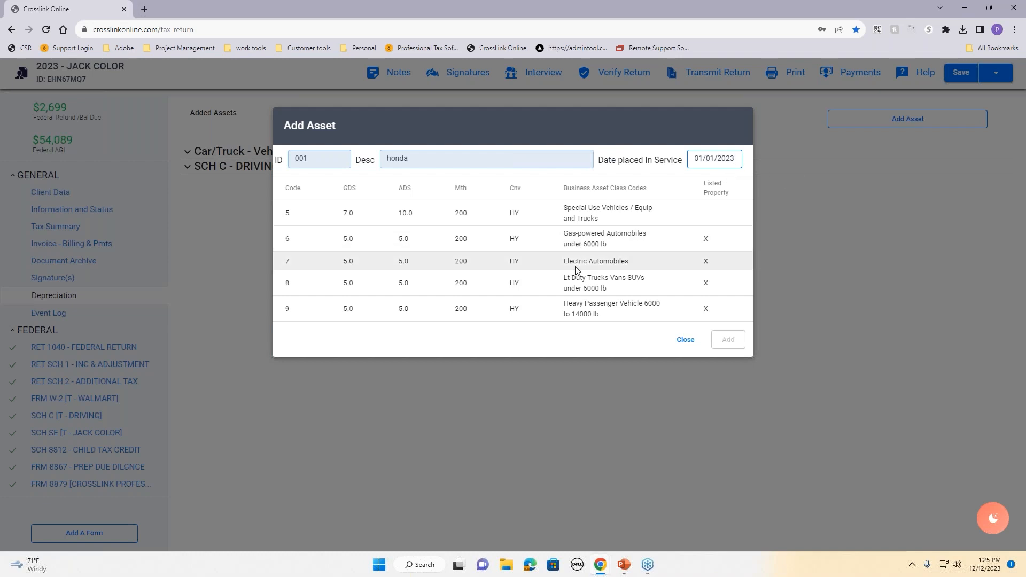
pyautogui.click(556, 247)
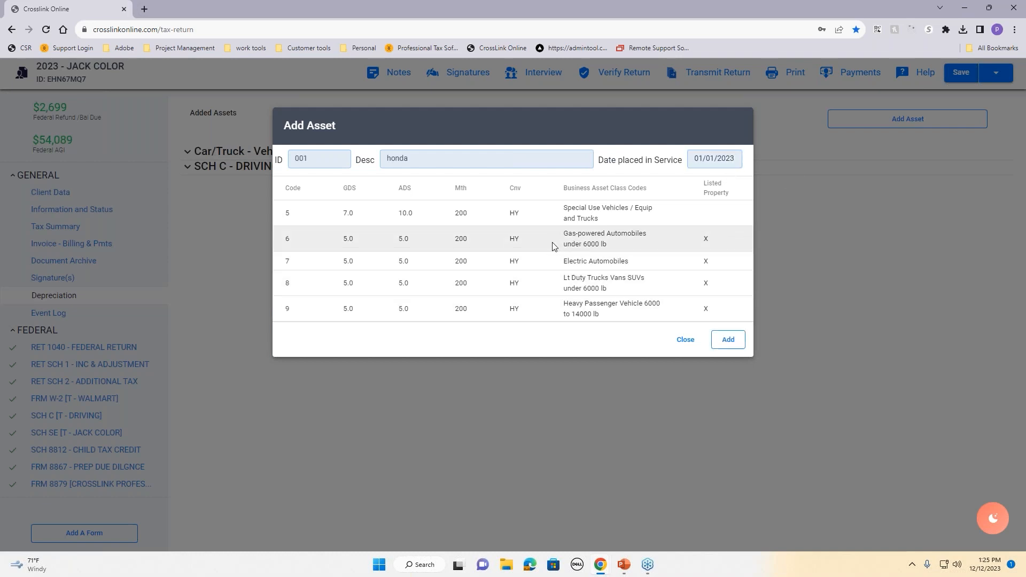
pyautogui.click(728, 341)
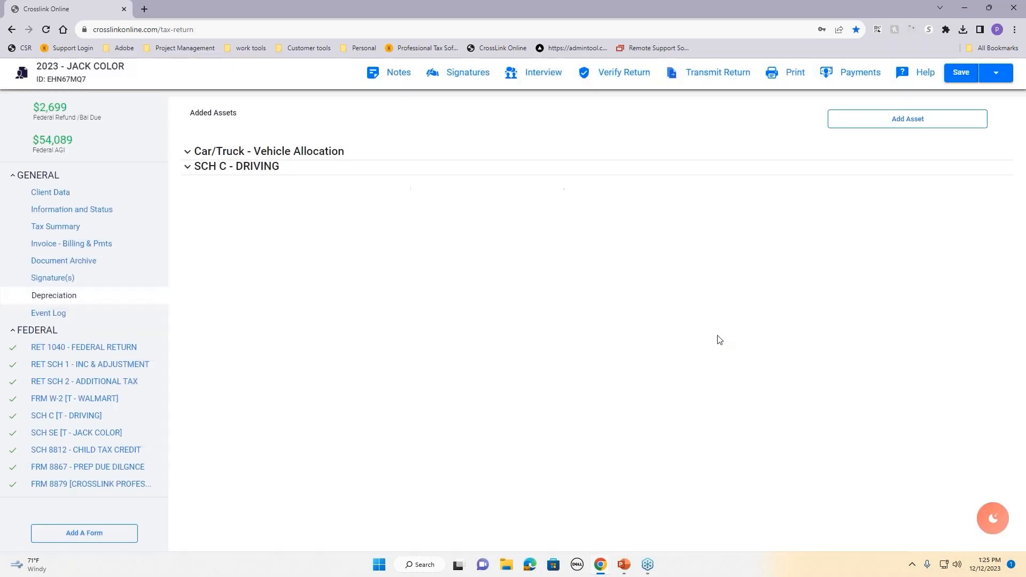
# Step: Enter a federal original cost of 28,000 for the HONDA
pyautogui.click(576, 252)
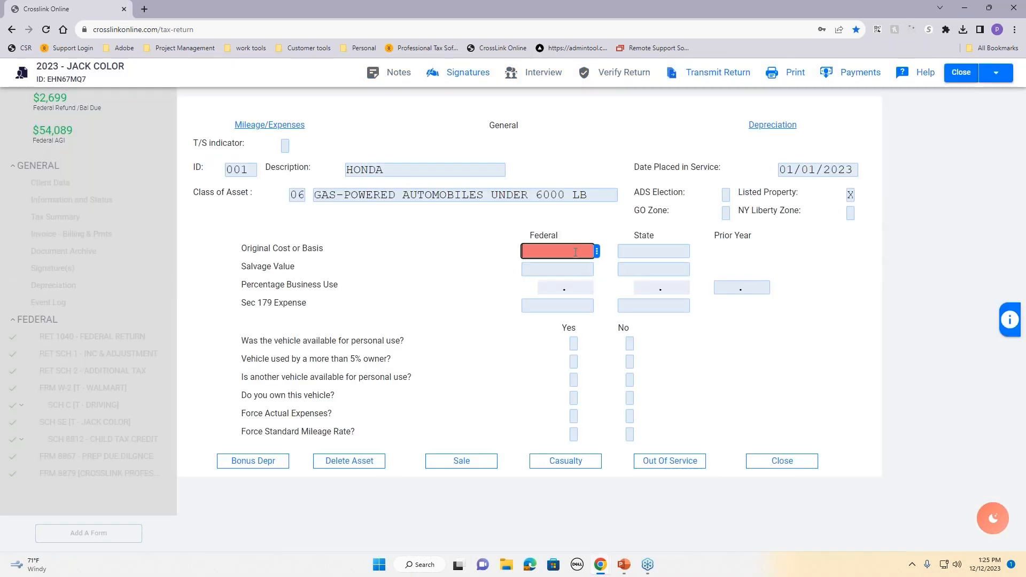
pyautogui.write('28000')
pyautogui.press('Tab')
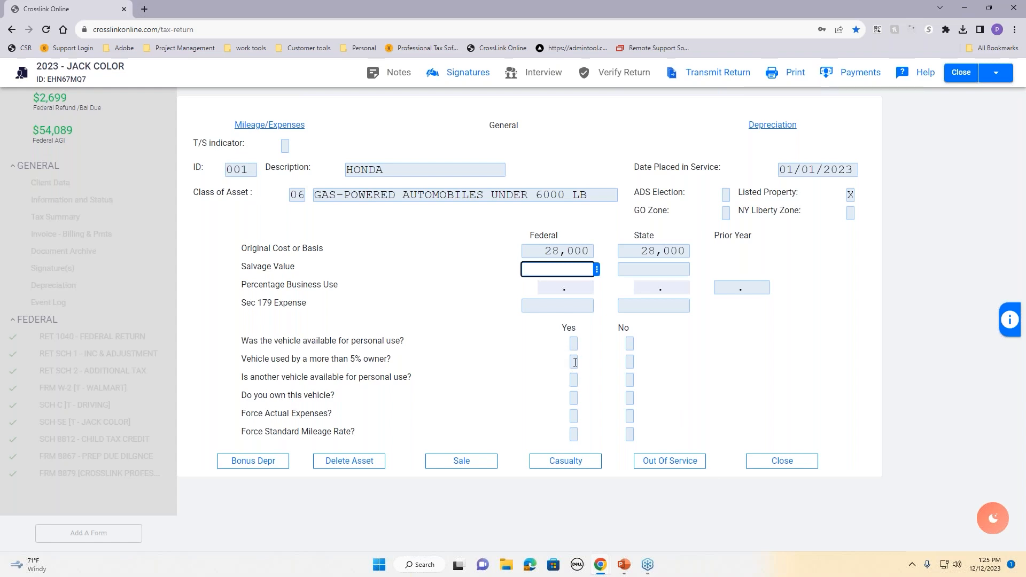
# Step: Answer the vehicle questions: personal use Yes, over-5% owner Yes, other vehicle No, owned Yes, both force options No
pyautogui.click(573, 345)
pyautogui.write('X')
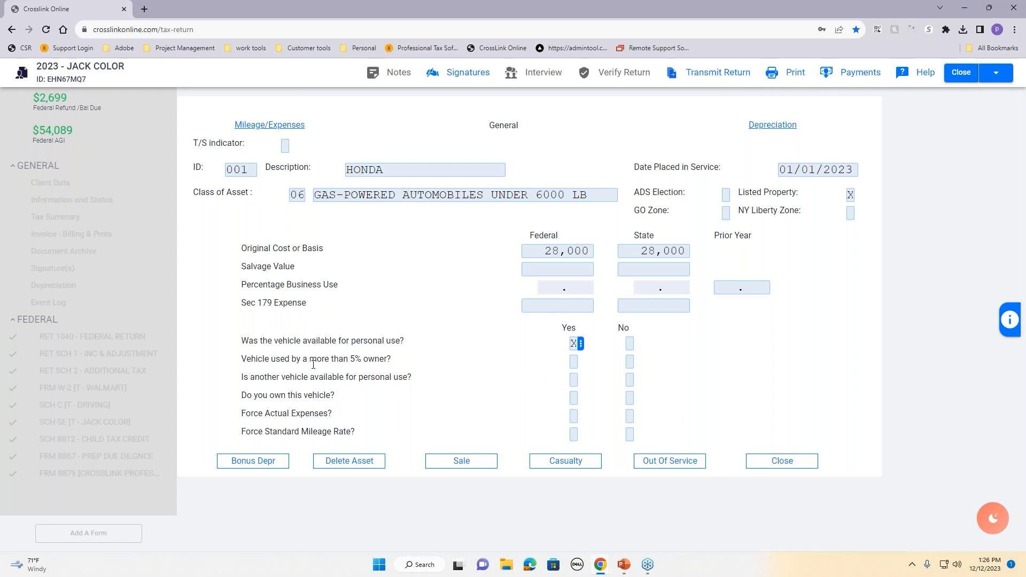
pyautogui.click(572, 361)
pyautogui.write('X')
pyautogui.click(630, 380)
pyautogui.write('X')
pyautogui.click(574, 398)
pyautogui.write('X')
pyautogui.click(631, 416)
pyautogui.click(632, 435)
# Step: Record 10,000 total miles, 100 commute miles, 25 daily average and 9,698 DRIVING miles
pyautogui.click(298, 127)
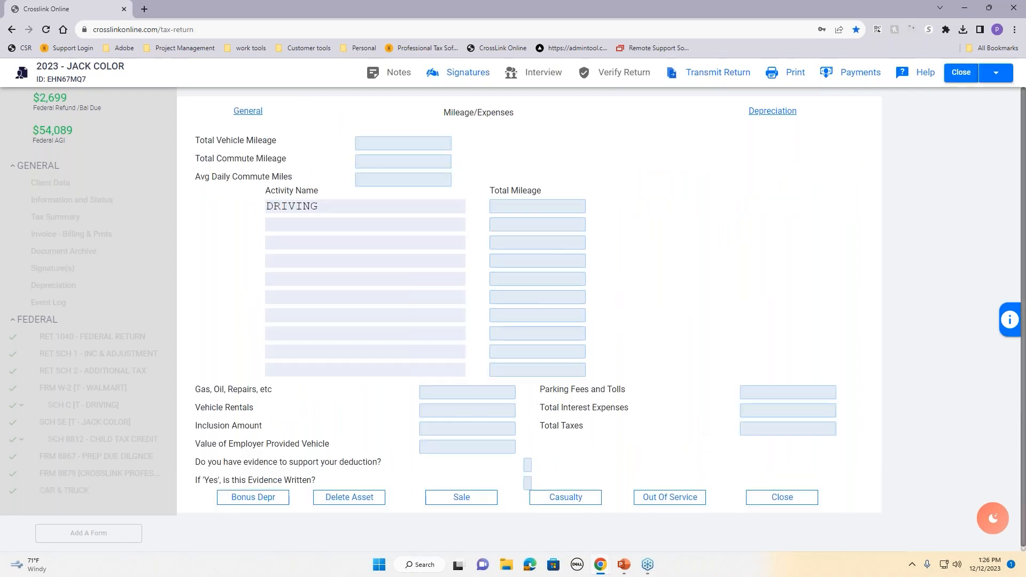
pyautogui.click(392, 148)
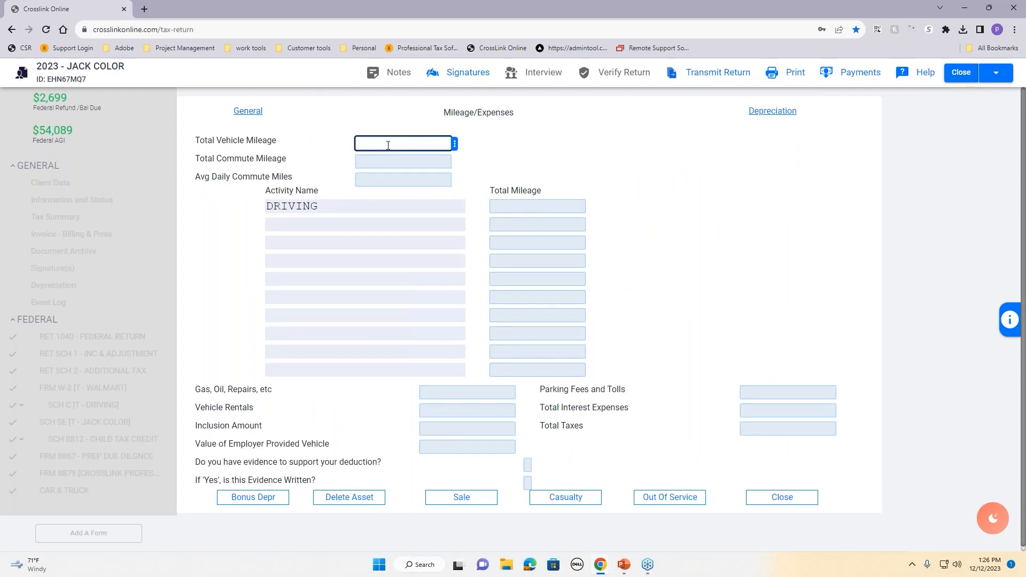
pyautogui.write('10000')
pyautogui.press('Tab')
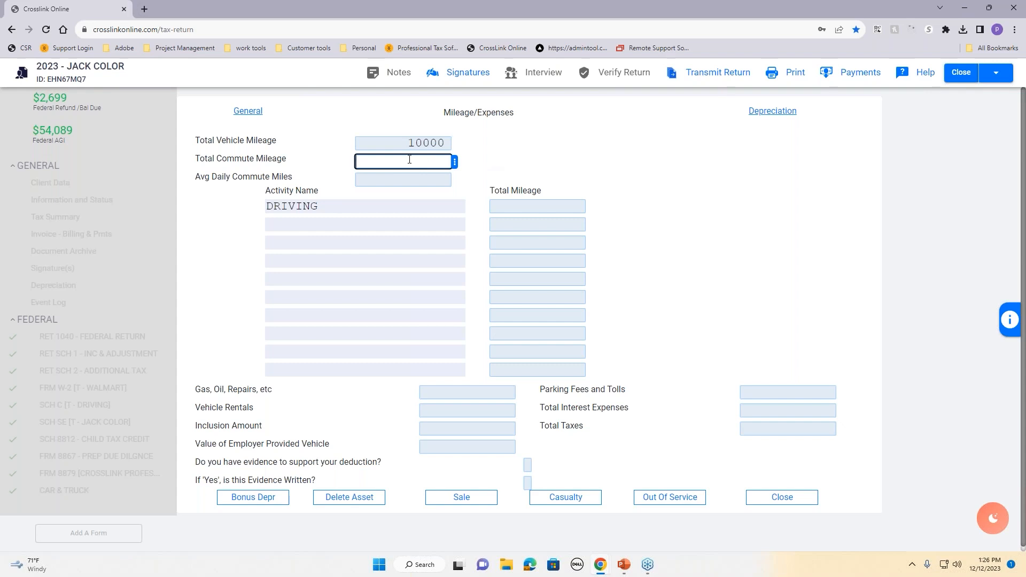
pyautogui.write('100')
pyautogui.click(398, 179)
pyautogui.write('25')
pyautogui.click(607, 143)
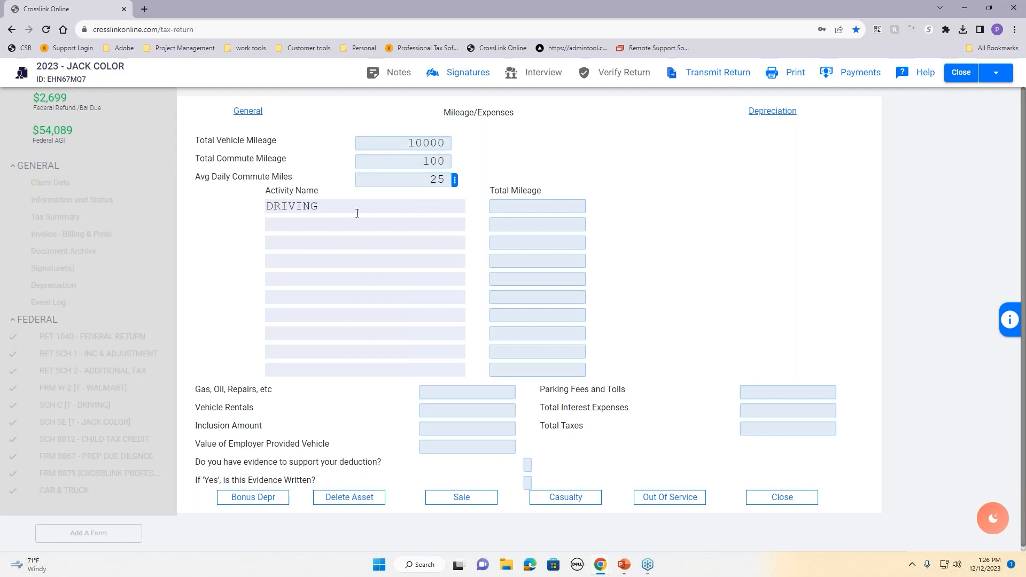
pyautogui.click(339, 206)
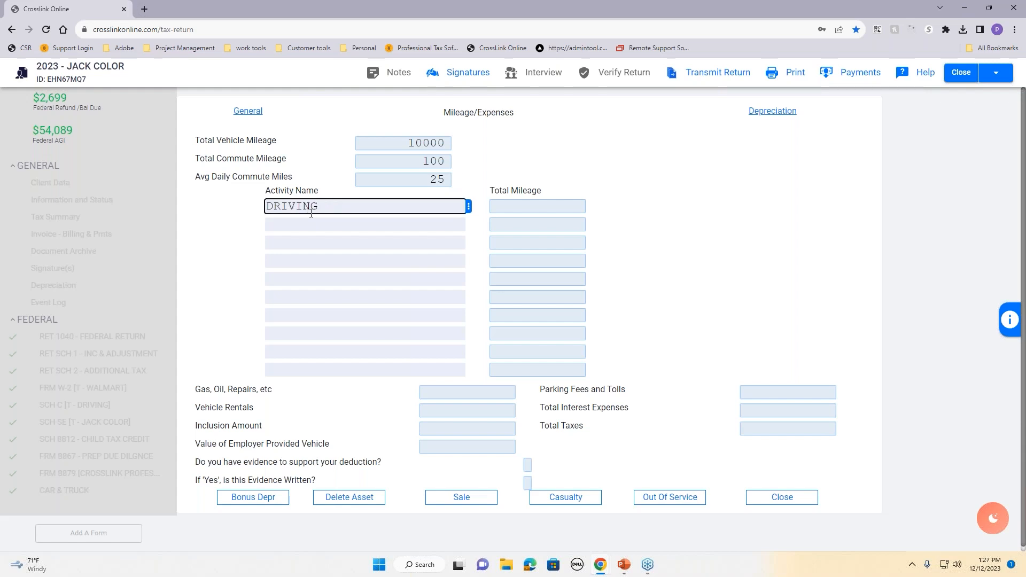
pyautogui.click(544, 206)
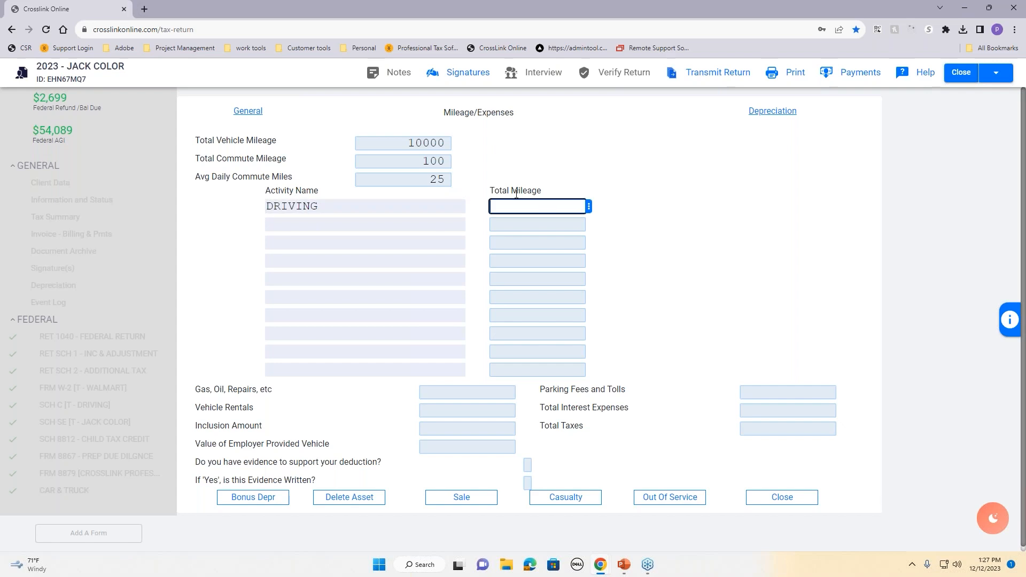
pyautogui.write('9698')
pyautogui.click(658, 238)
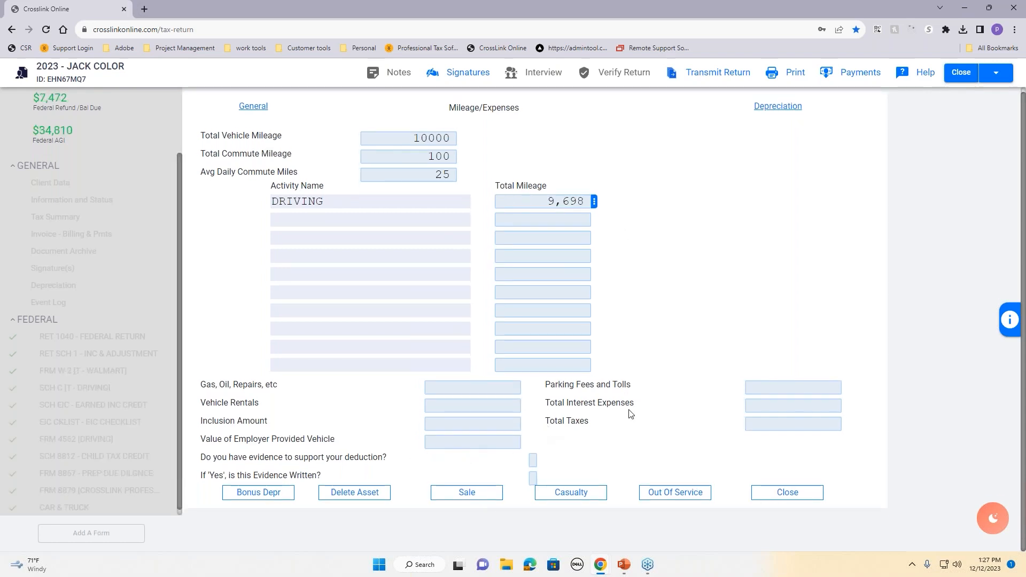
# Step: Enter 500 for gas, oil and repairs and 400 for parking fees and tolls
pyautogui.click(471, 387)
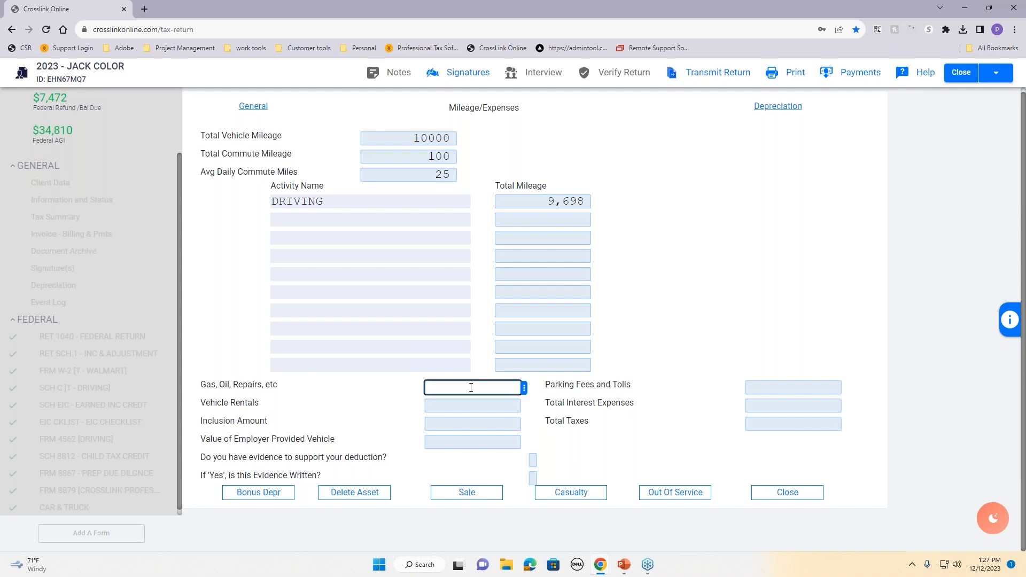
pyautogui.write('500')
pyautogui.click(793, 382)
pyautogui.write('400')
pyautogui.click(765, 333)
# Step: Confirm evidence exists and is written for the deduction, then close the mileage page
pyautogui.click(533, 460)
pyautogui.moveTo(199, 459); pyautogui.dragTo(383, 473)
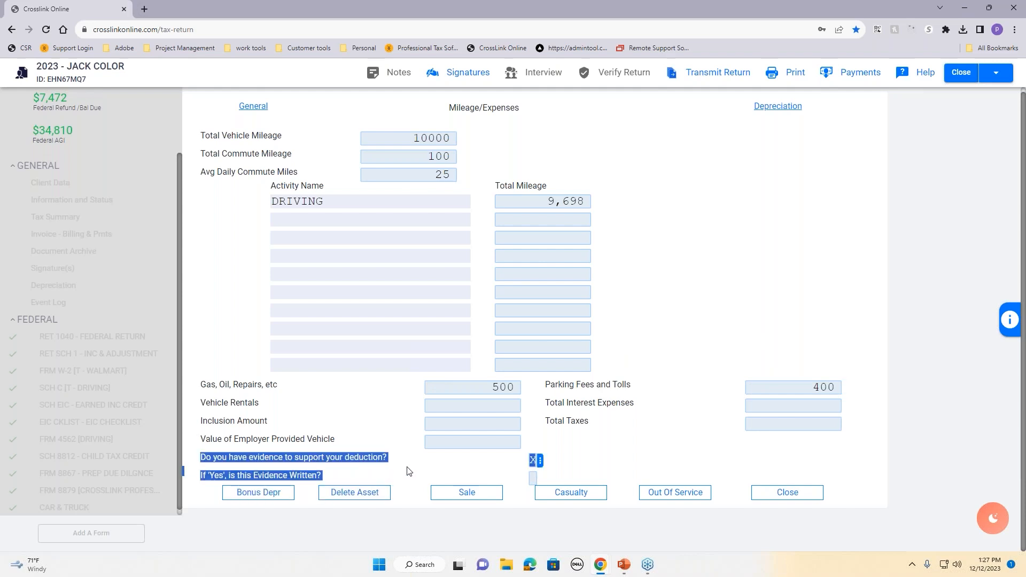
pyautogui.click(409, 471)
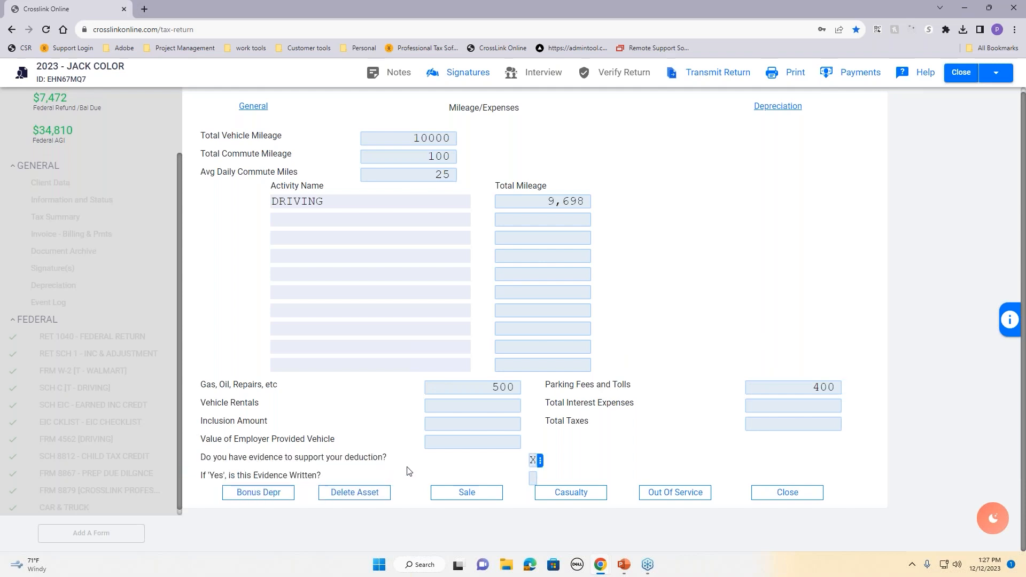
pyautogui.click(532, 479)
pyautogui.click(603, 454)
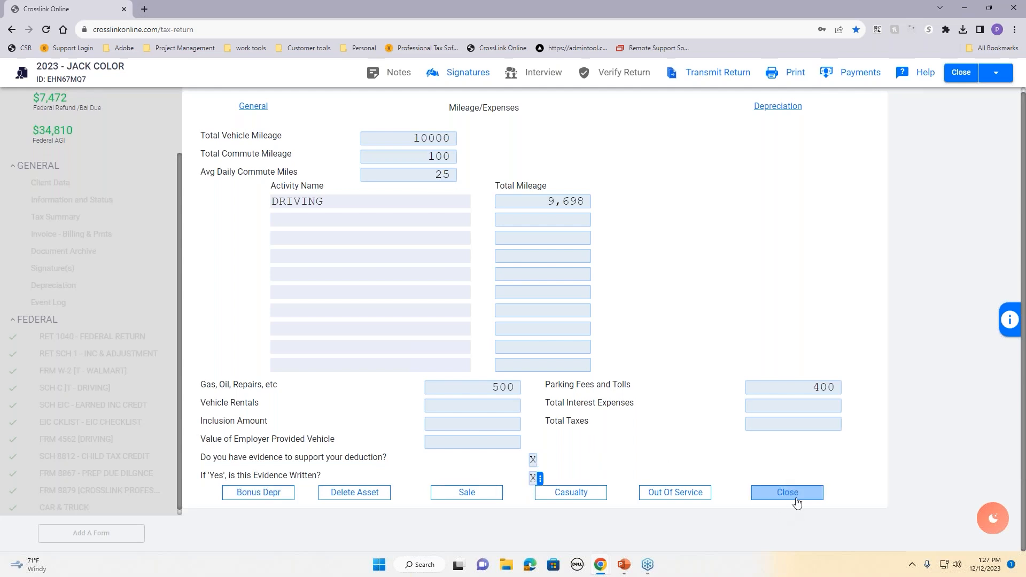
pyautogui.click(793, 495)
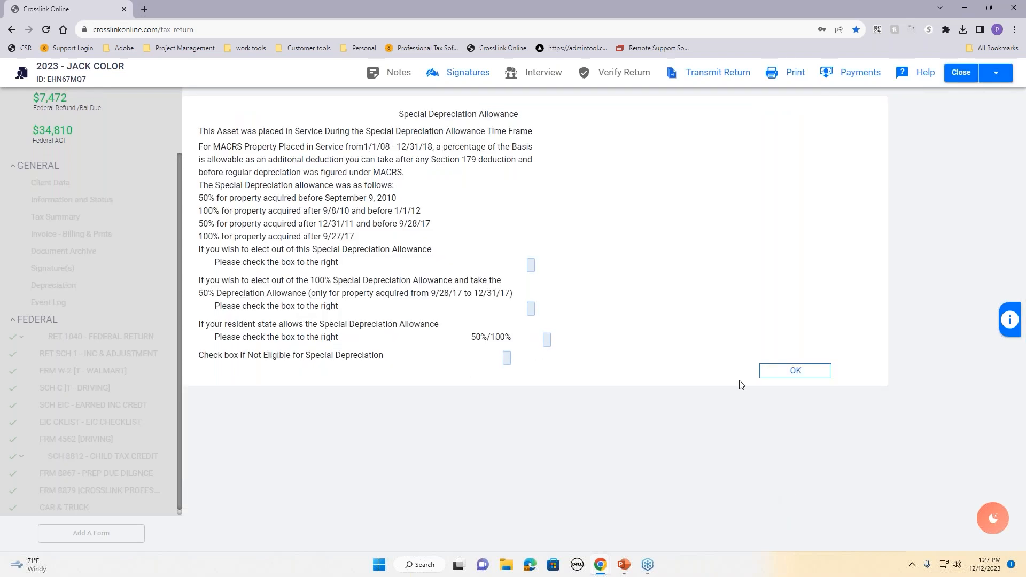
# Step: Accept the special depreciation allowance, close the HONDA asset and bring up Schedule C's expenses
pyautogui.click(832, 377)
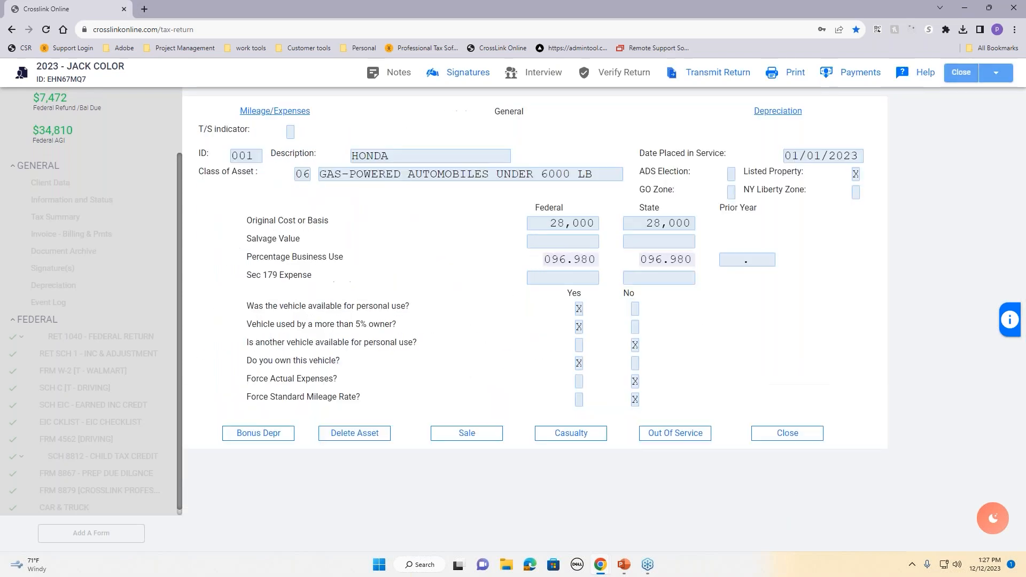
pyautogui.click(786, 440)
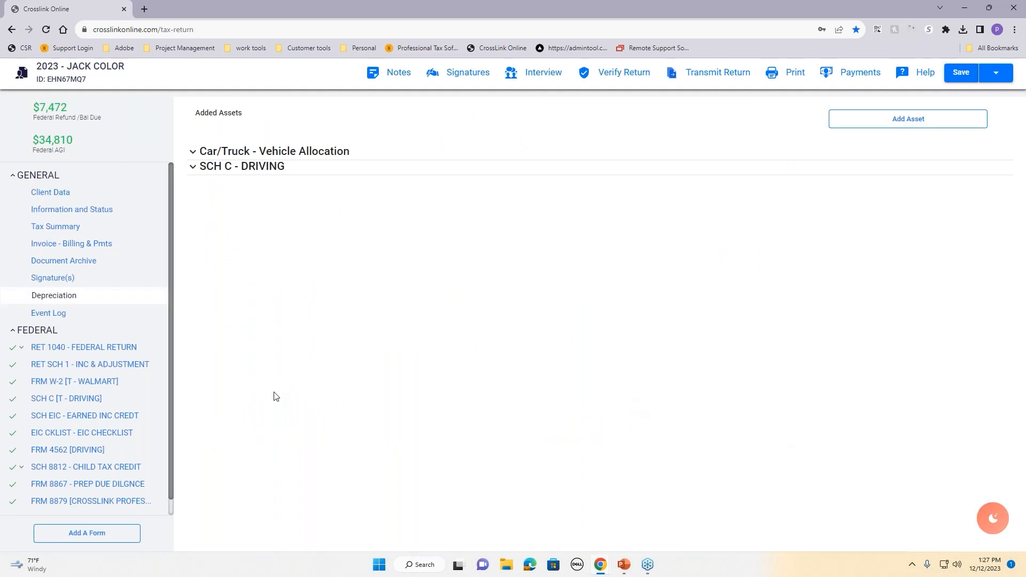
pyautogui.click(83, 402)
pyautogui.scroll(-3, 765, 465)
pyautogui.scroll(-10, 764, 466)
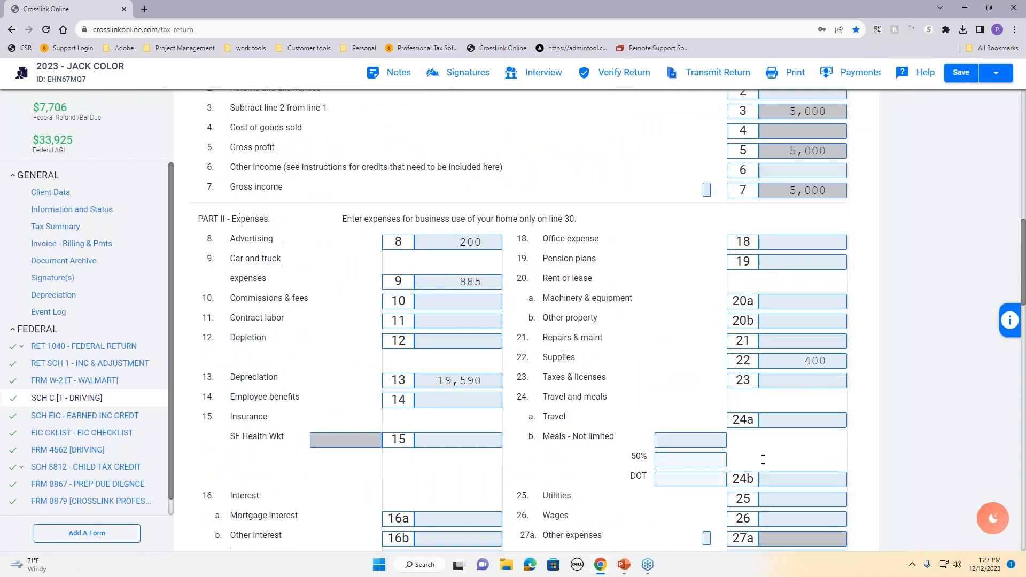
pyautogui.scroll(-1, 761, 462)
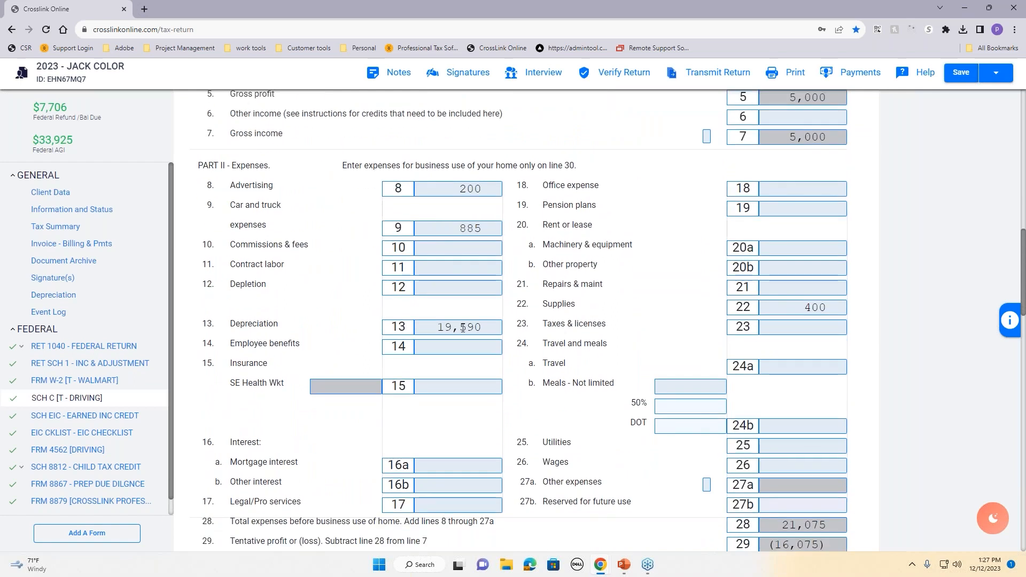
# Step: Check Schedule C's $19,590 line 13 depreciation and $885 car and truck expenses
pyautogui.click(438, 326)
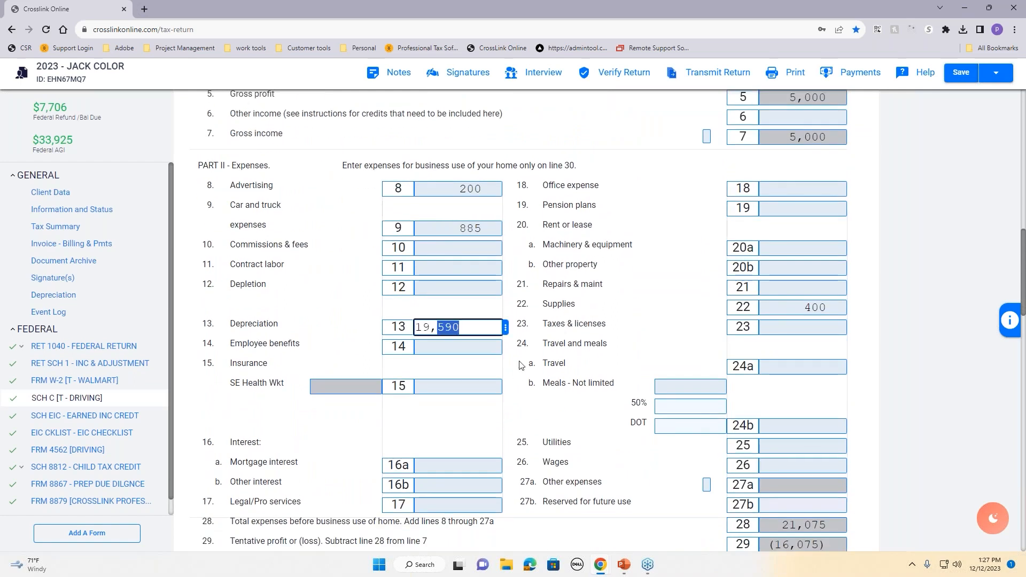
pyautogui.click(436, 327)
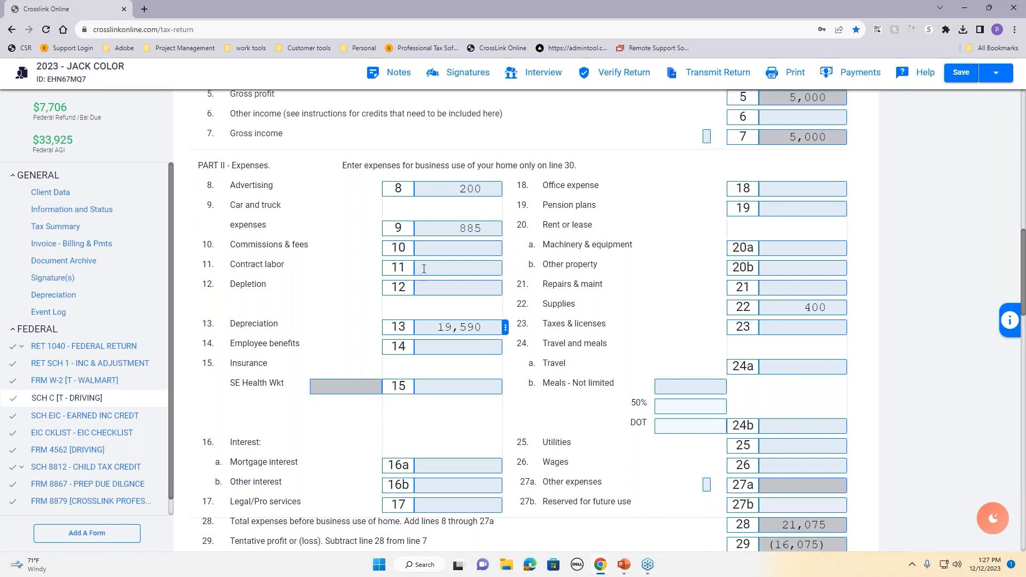
pyautogui.moveTo(230, 202); pyautogui.dragTo(289, 233)
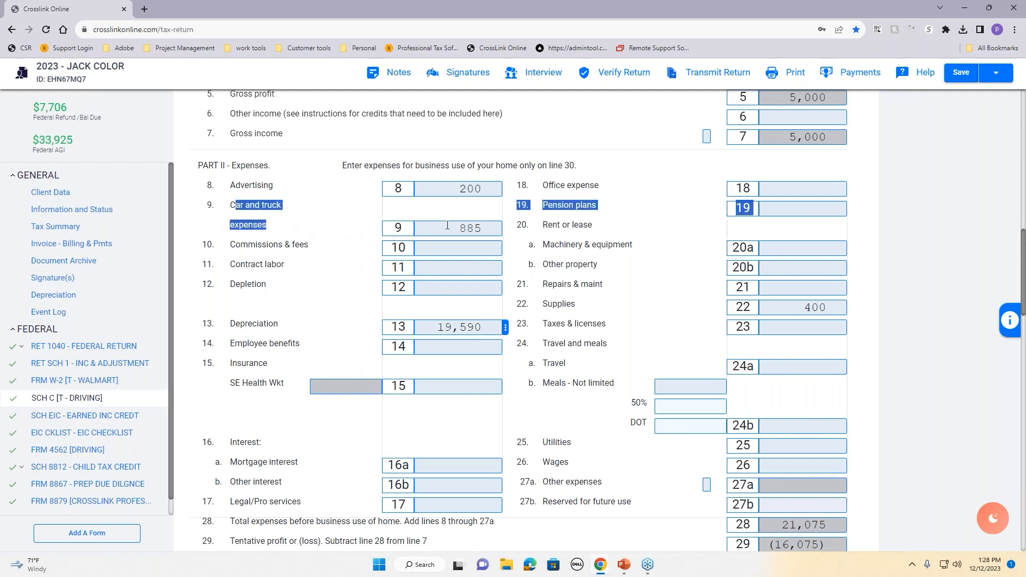
pyautogui.click(463, 231)
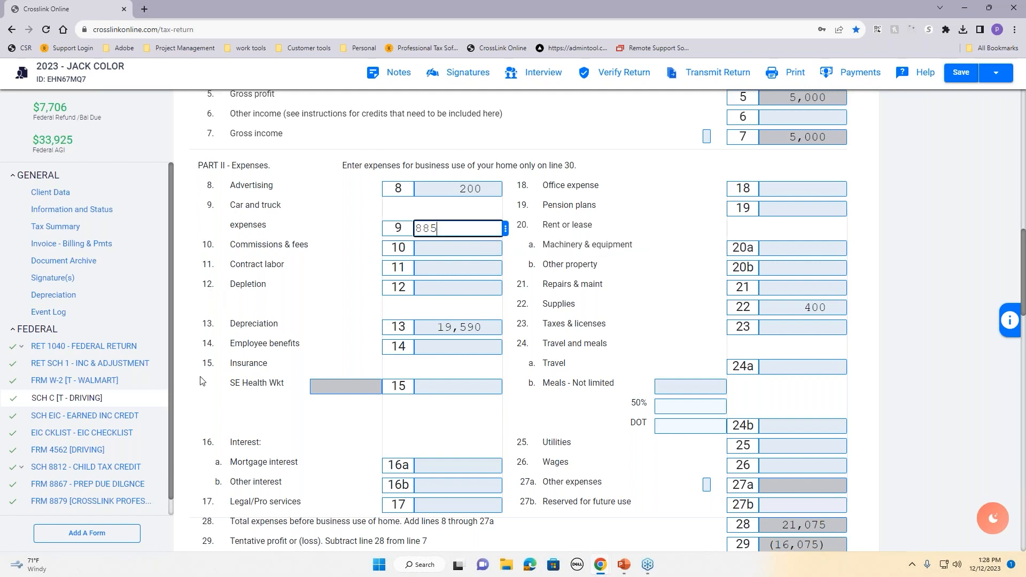
# Step: Display Form 1040 (Head of Household, AGI $33,925, refund $7,706), dismissing the forms list unused
pyautogui.click(53, 301)
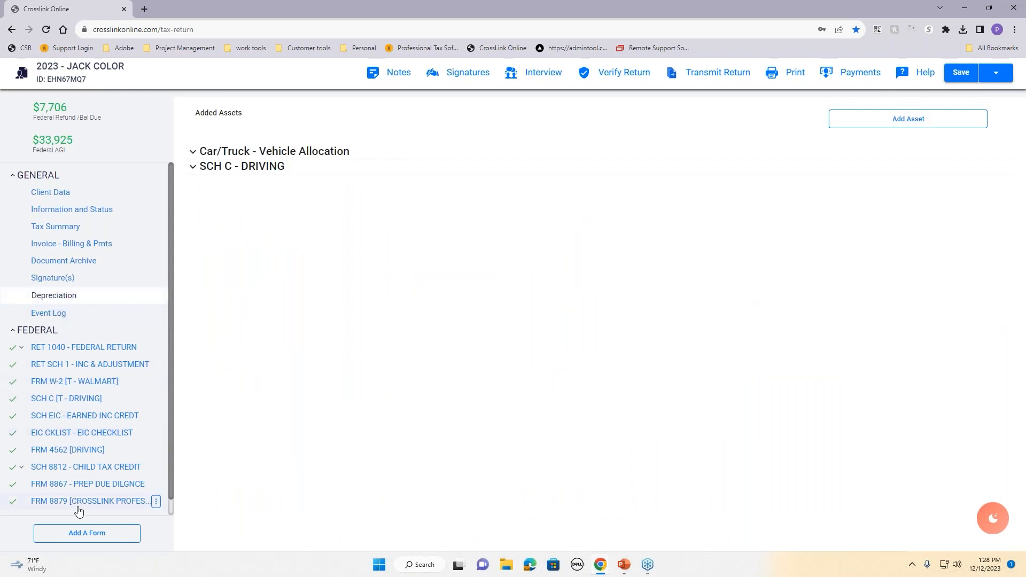
pyautogui.click(61, 351)
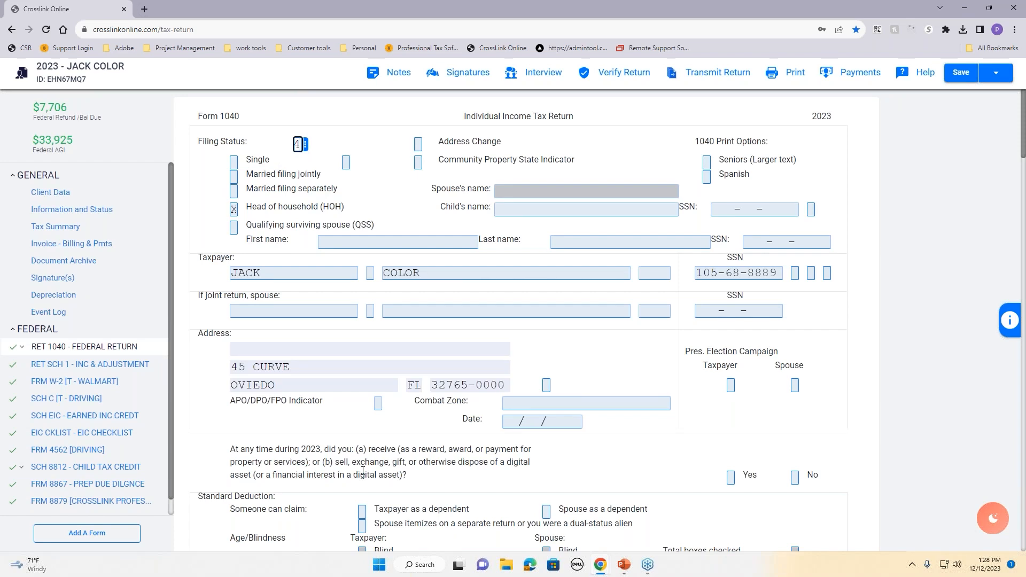
pyautogui.click(87, 532)
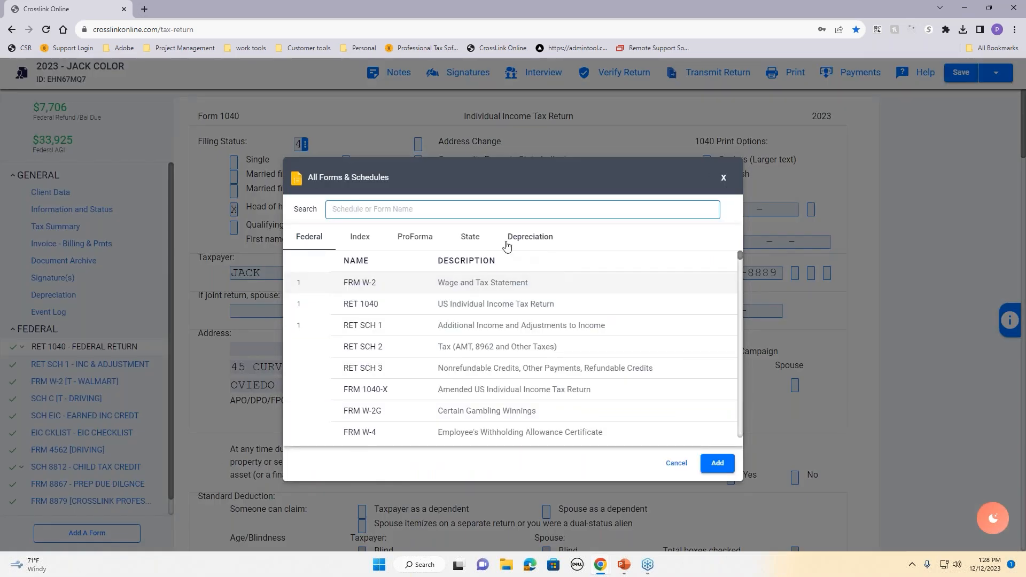
pyautogui.click(679, 464)
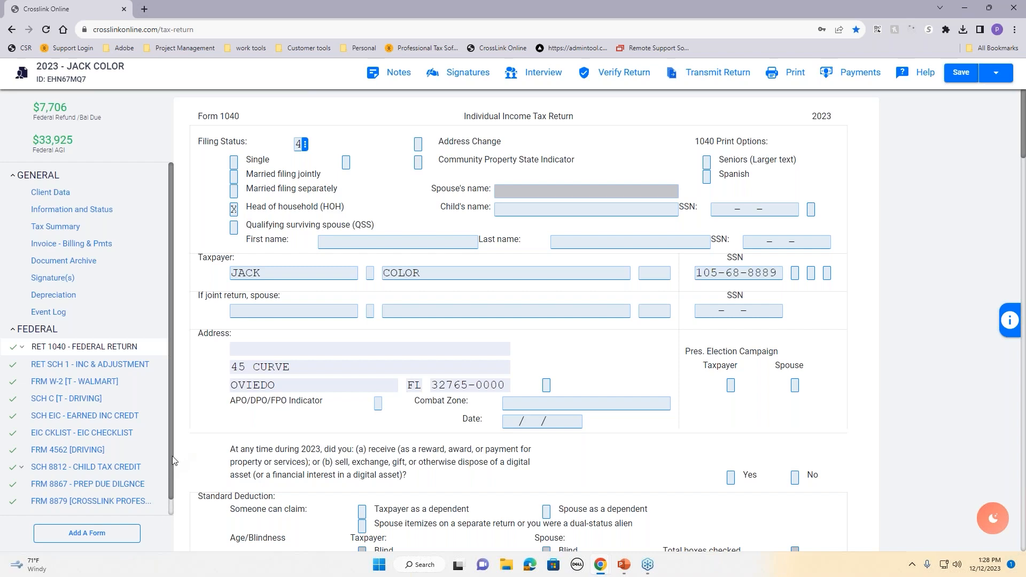
pyautogui.moveTo(170, 484); pyautogui.dragTo(170, 502)
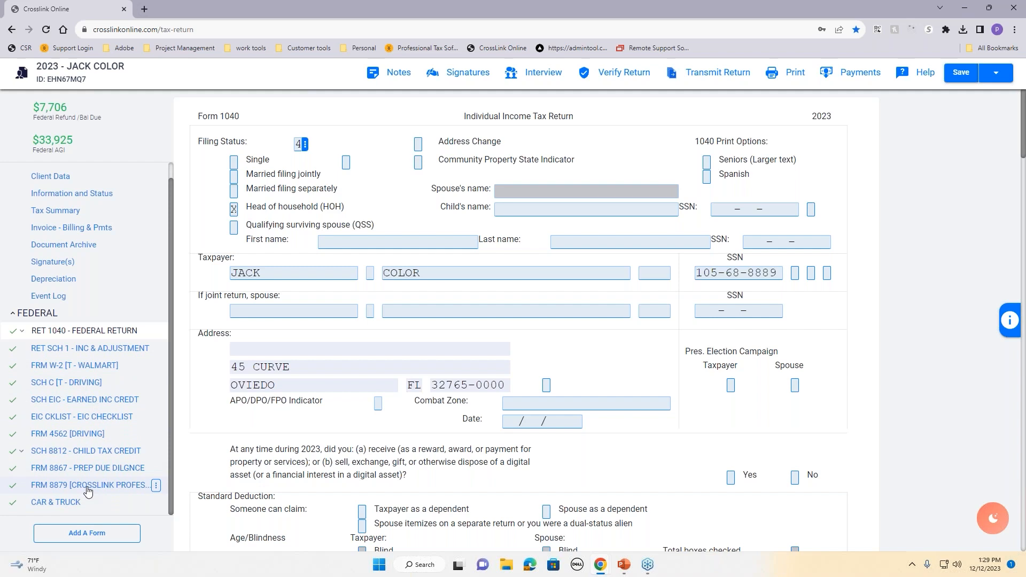
# Step: Verify the return, review its 1 error and 28 warnings, and close the report
pyautogui.click(622, 79)
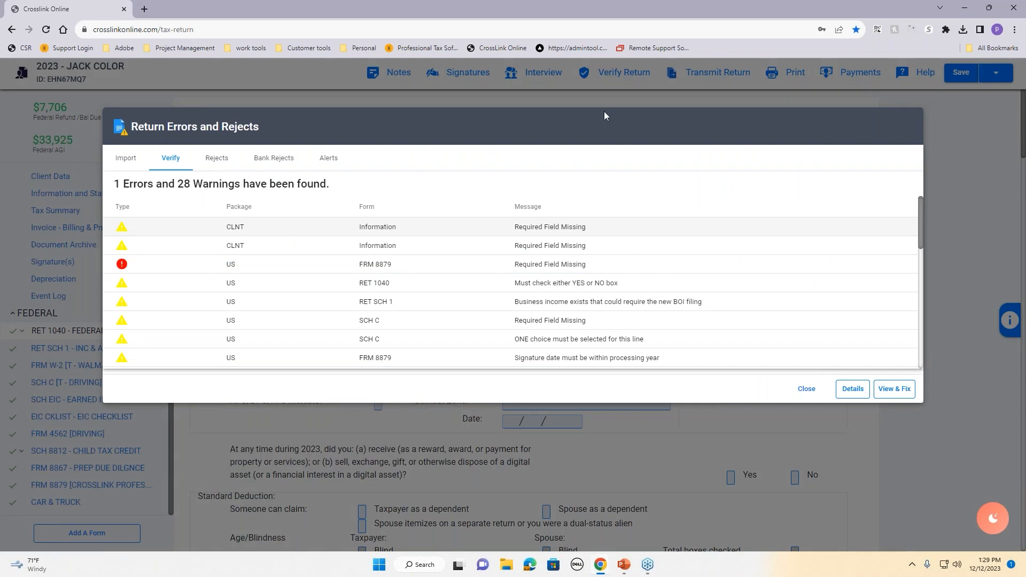
pyautogui.scroll(-2, 596, 251)
pyautogui.scroll(2, 422, 261)
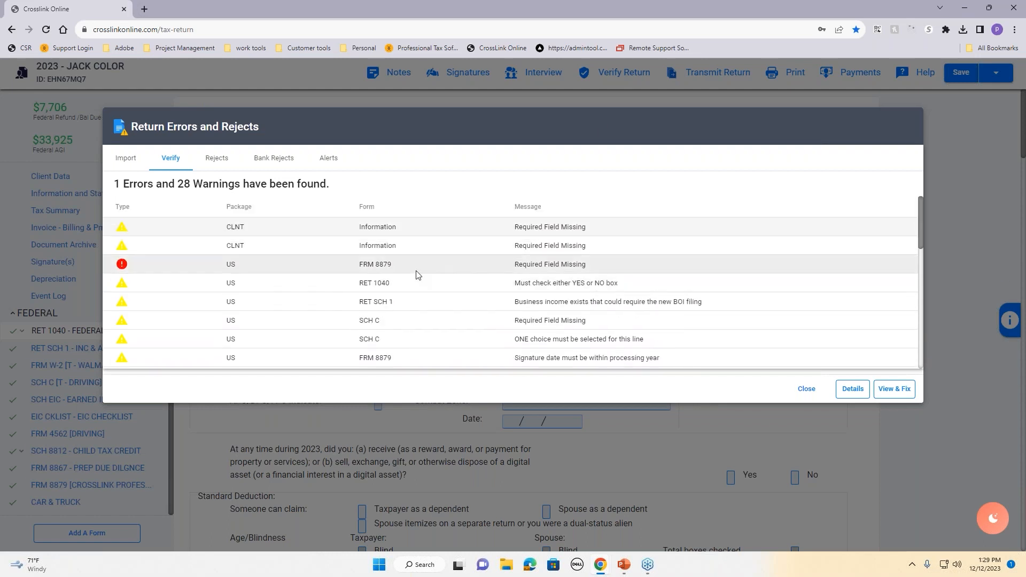
pyautogui.scroll(-1, 532, 292)
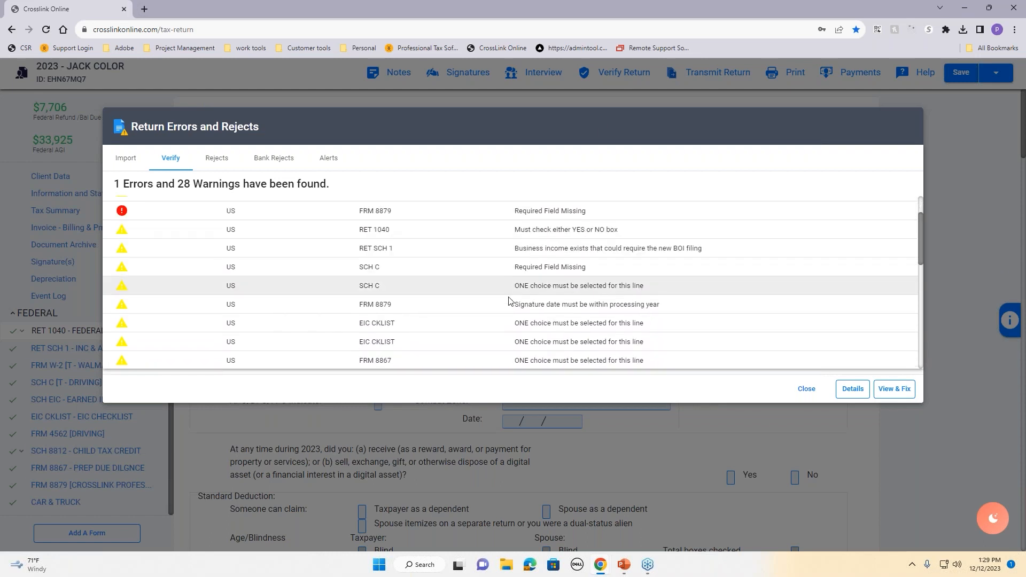
pyautogui.scroll(-1, 527, 288)
pyautogui.scroll(-2, 449, 289)
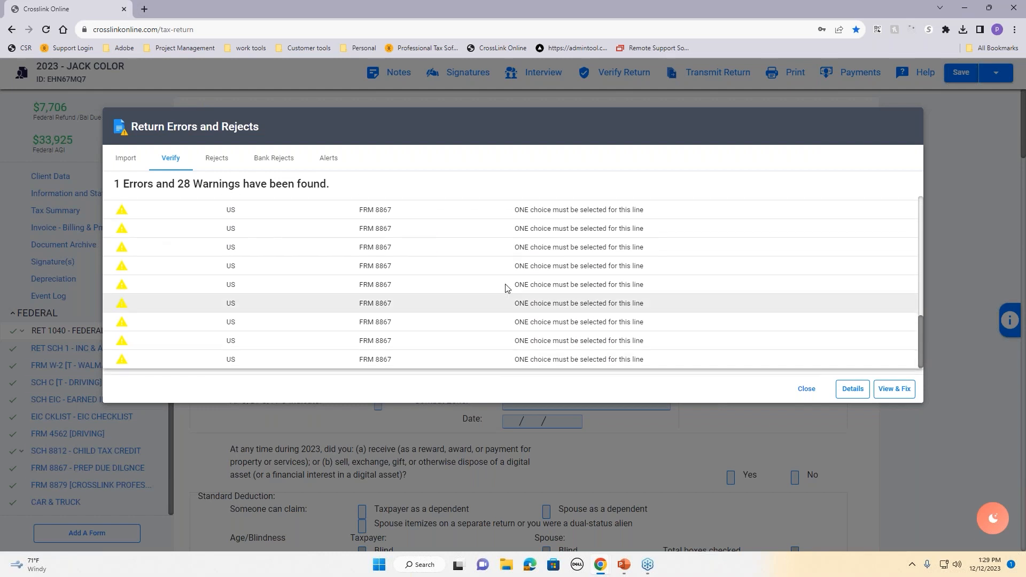
pyautogui.scroll(1, 518, 332)
pyautogui.scroll(10, 518, 332)
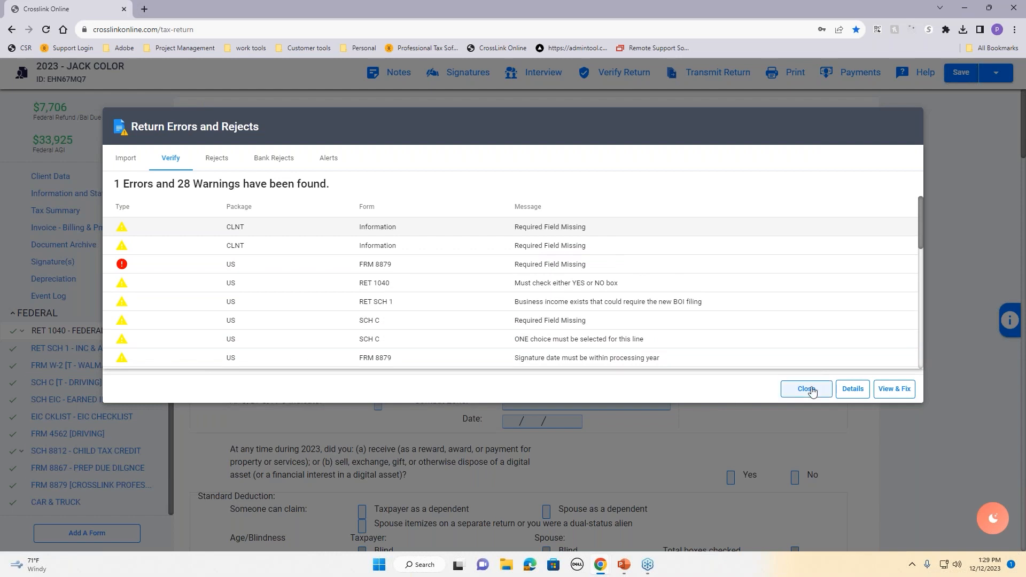
pyautogui.click(812, 393)
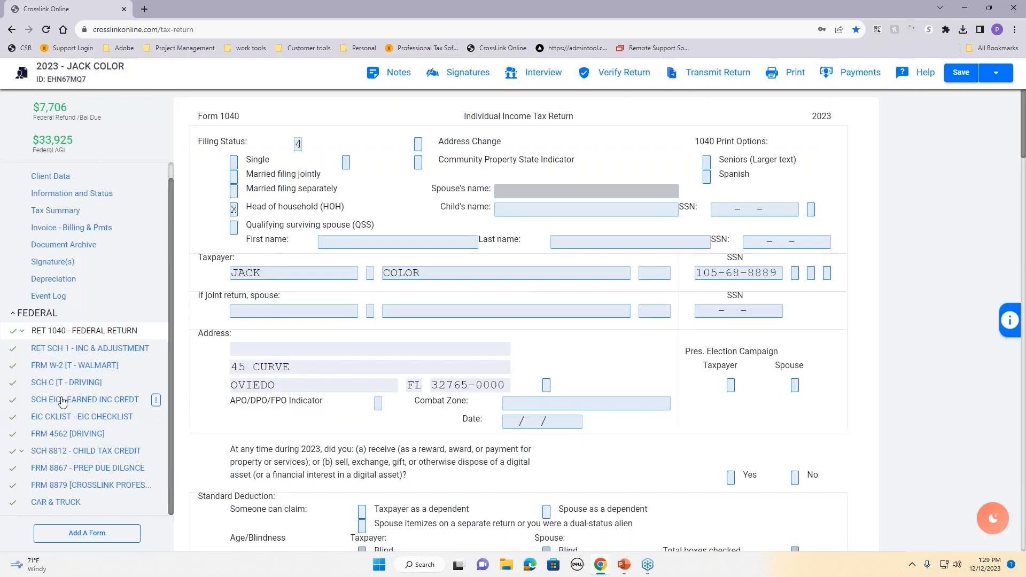
# Step: On Form 8879, compare the refund options and enter refund type 5, RT - Bank product
pyautogui.click(87, 485)
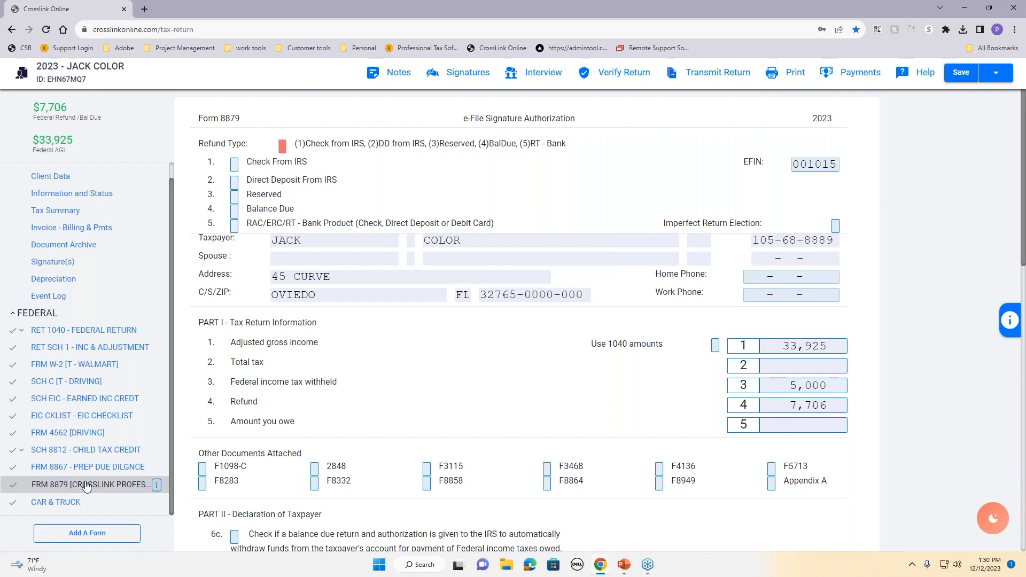
pyautogui.moveTo(298, 143); pyautogui.dragTo(425, 149)
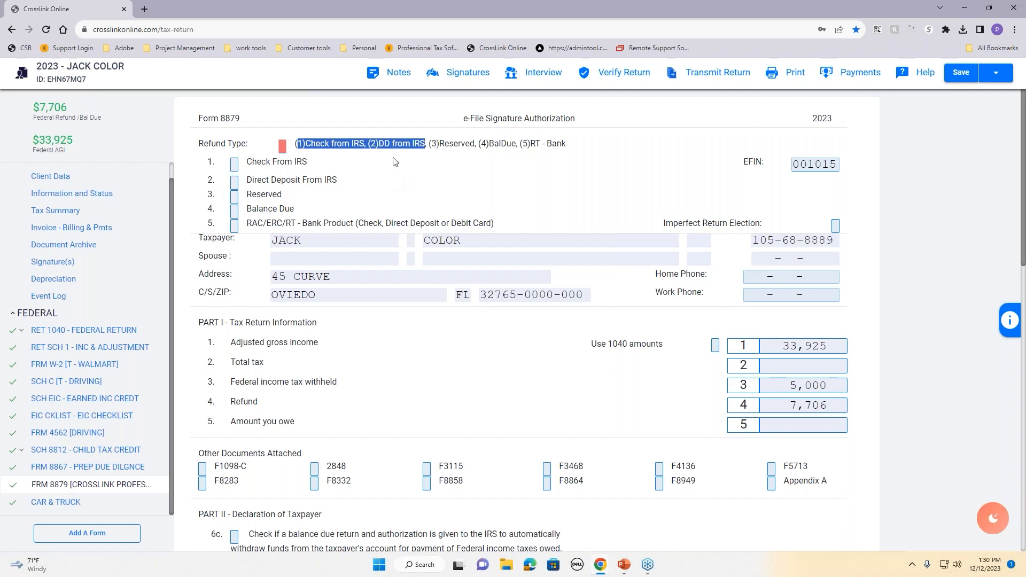
pyautogui.click(402, 168)
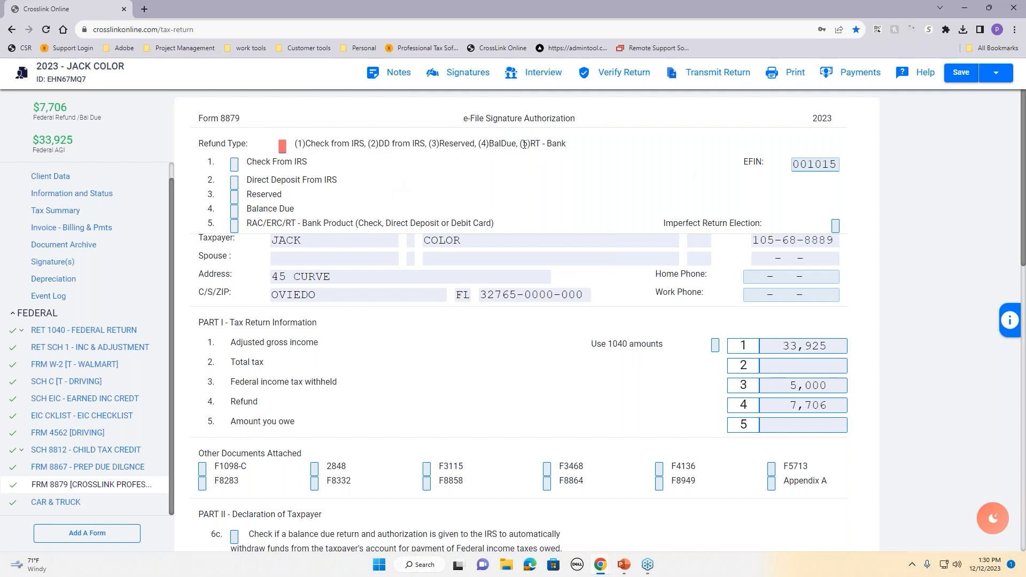
pyautogui.moveTo(524, 143); pyautogui.dragTo(600, 146)
pyautogui.click(283, 146)
pyautogui.write('5')
pyautogui.click(477, 178)
pyautogui.press('Tab')
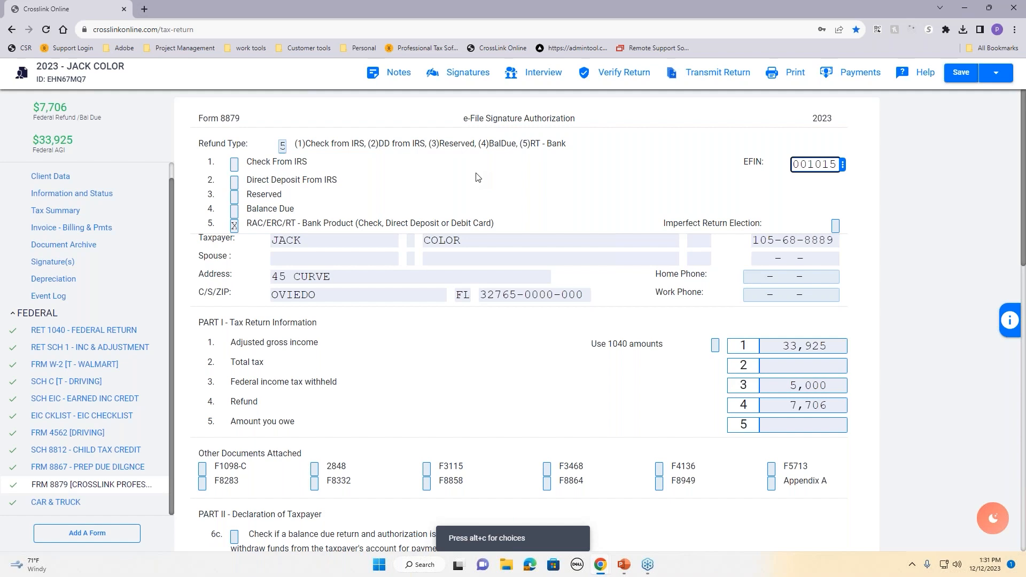
# Step: Change Form 8879's refund type from 5 to 1 (check from IRS), removing the bank application
pyautogui.click(283, 146)
pyautogui.press('BackSpace')
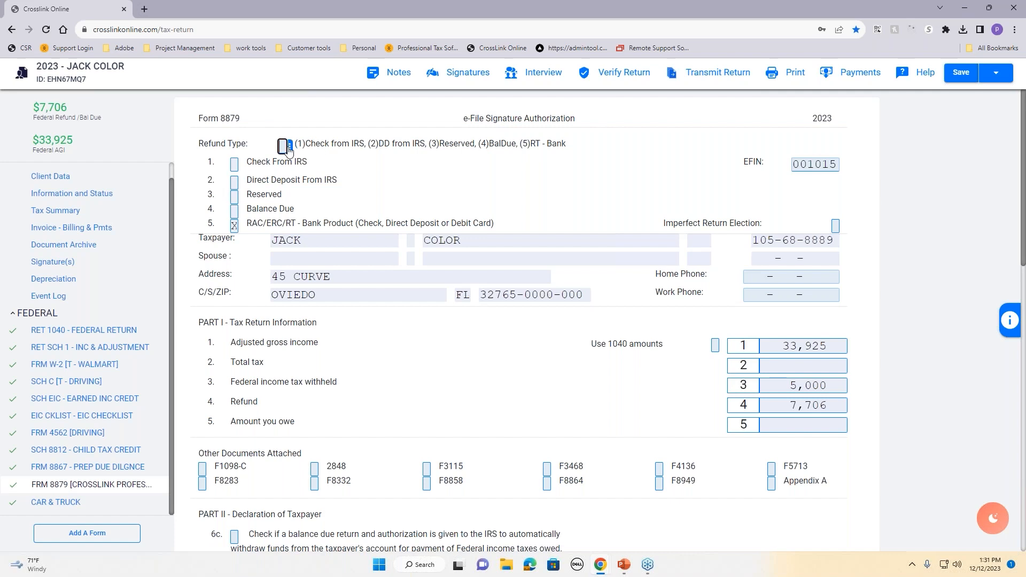
pyautogui.write('1')
pyautogui.press('Tab')
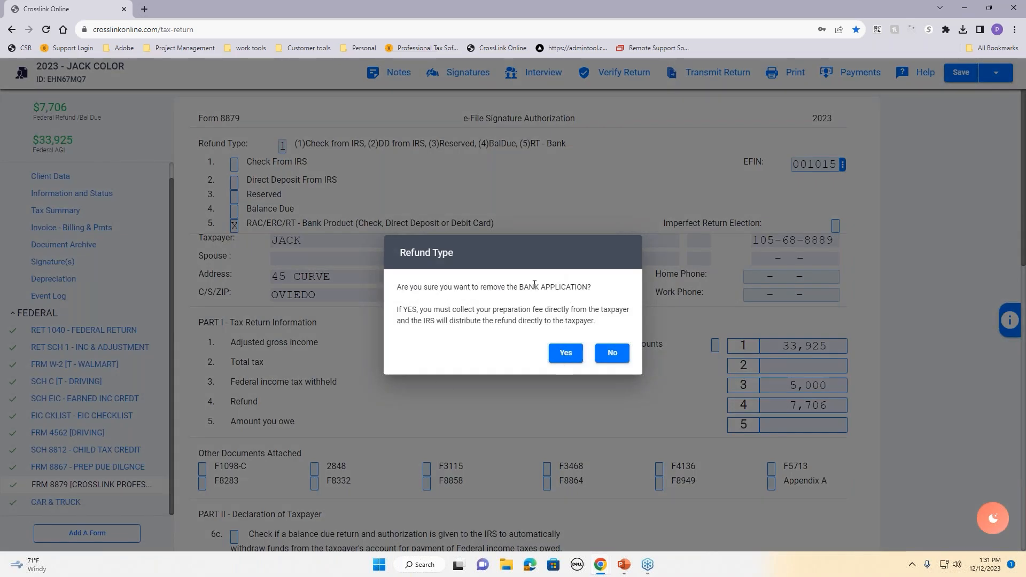
pyautogui.moveTo(412, 310); pyautogui.dragTo(629, 320)
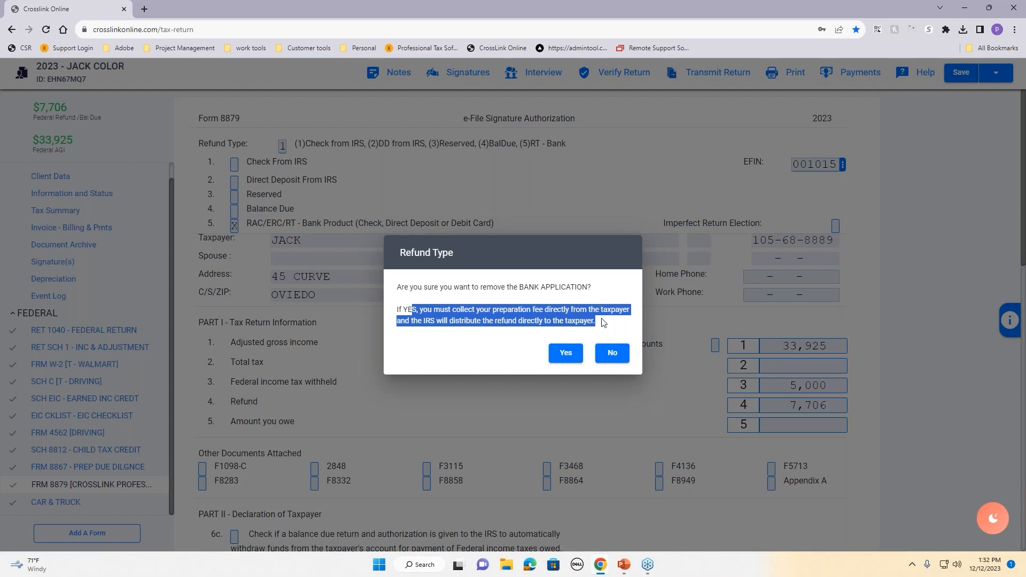
pyautogui.click(563, 354)
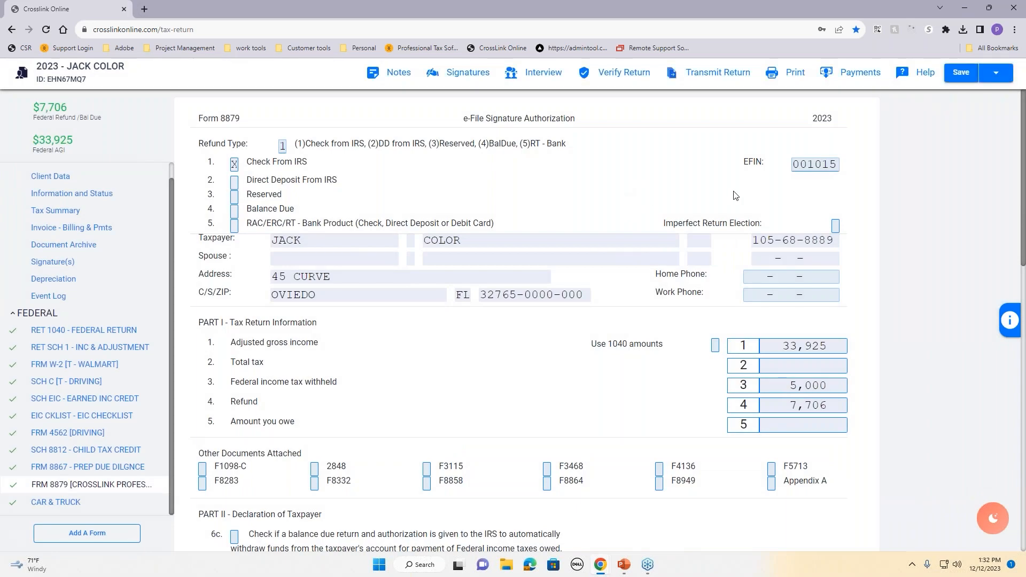
# Step: Bring up the options menu for the EFIN field
pyautogui.click(808, 165)
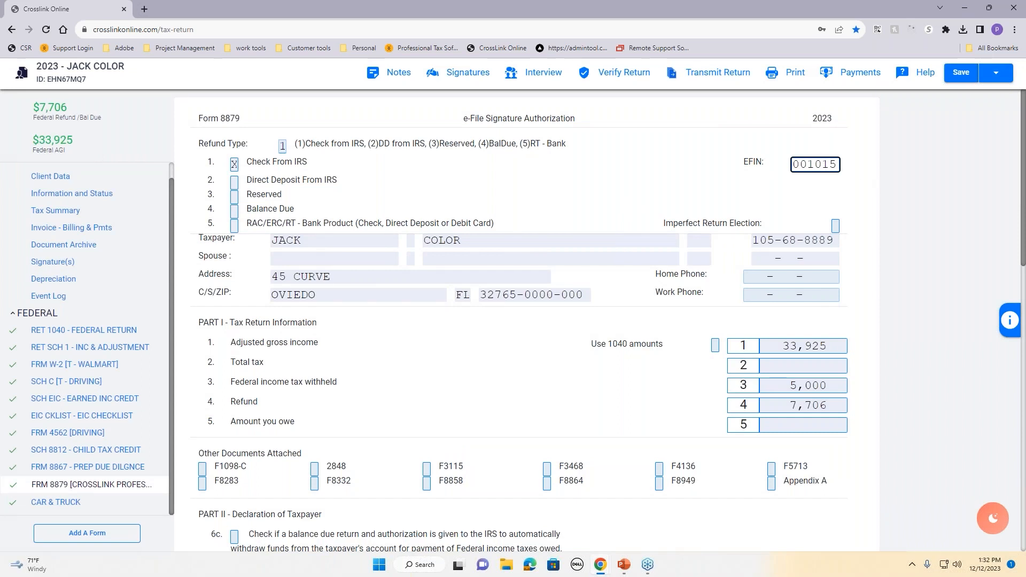
pyautogui.click(798, 214)
pyautogui.click(809, 167)
pyautogui.click(835, 226)
pyautogui.click(811, 273)
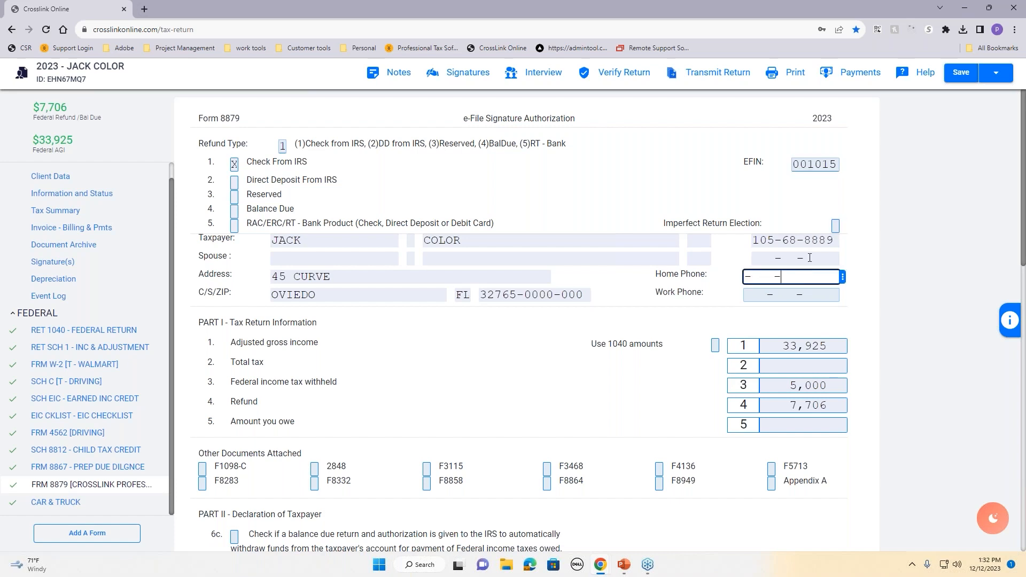
pyautogui.click(814, 164)
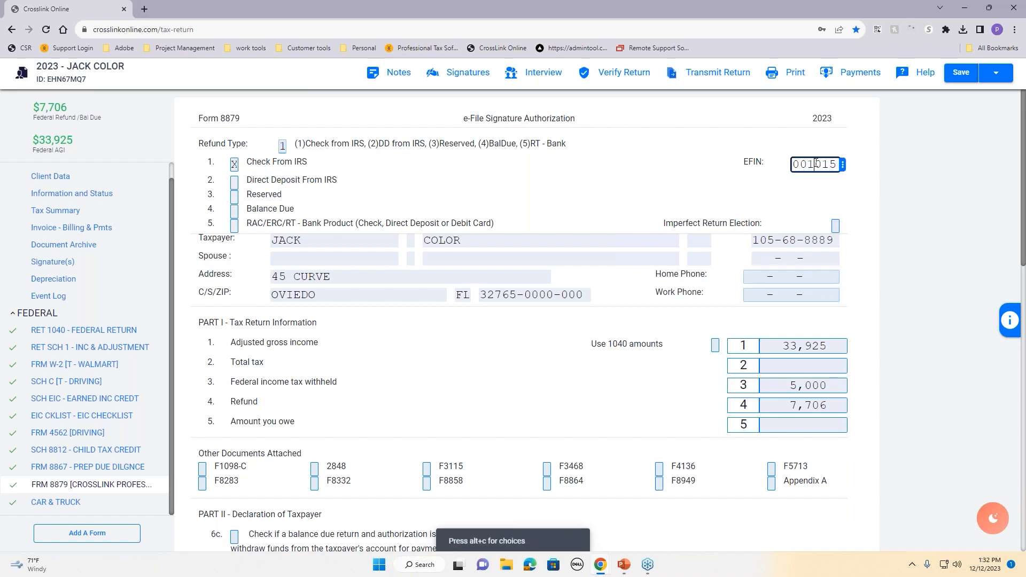
pyautogui.click(843, 165)
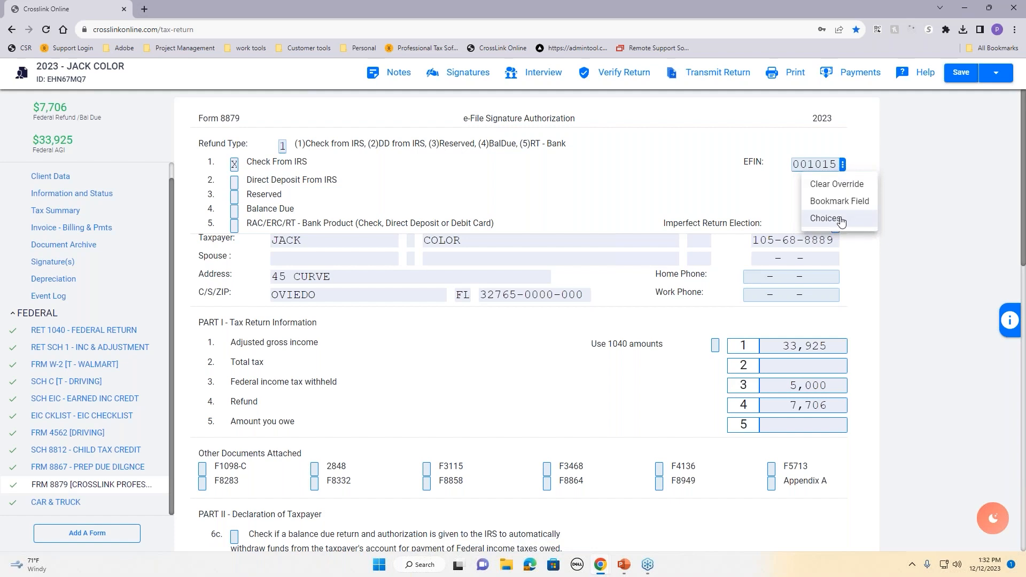
pyautogui.click(827, 219)
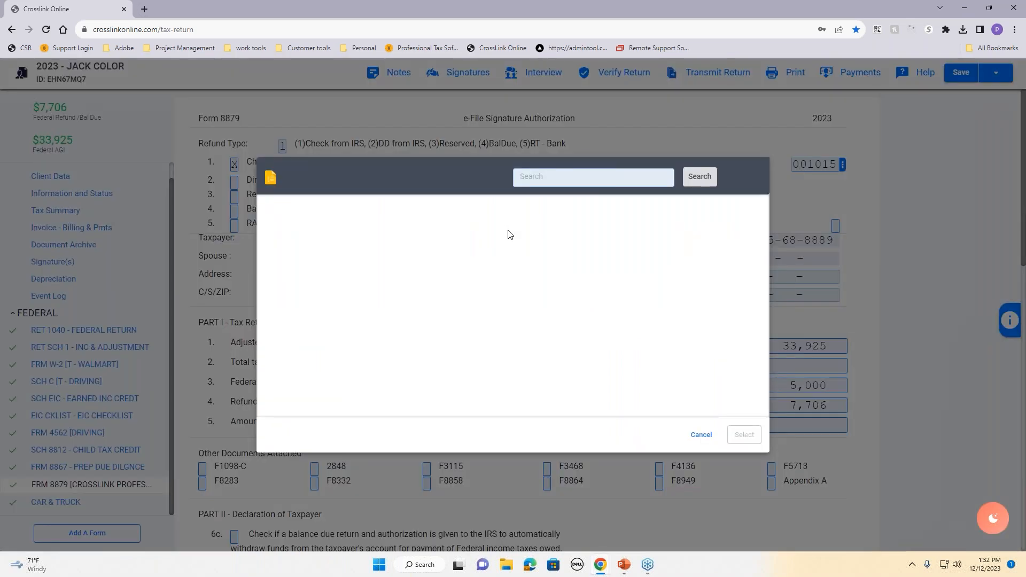
pyautogui.click(703, 441)
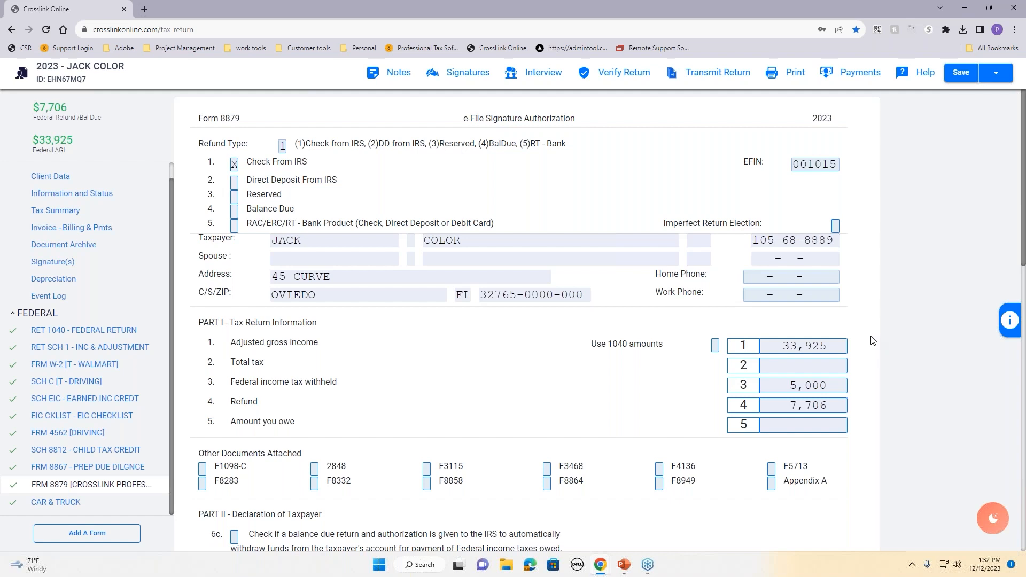
pyautogui.scroll(-1, 366, 449)
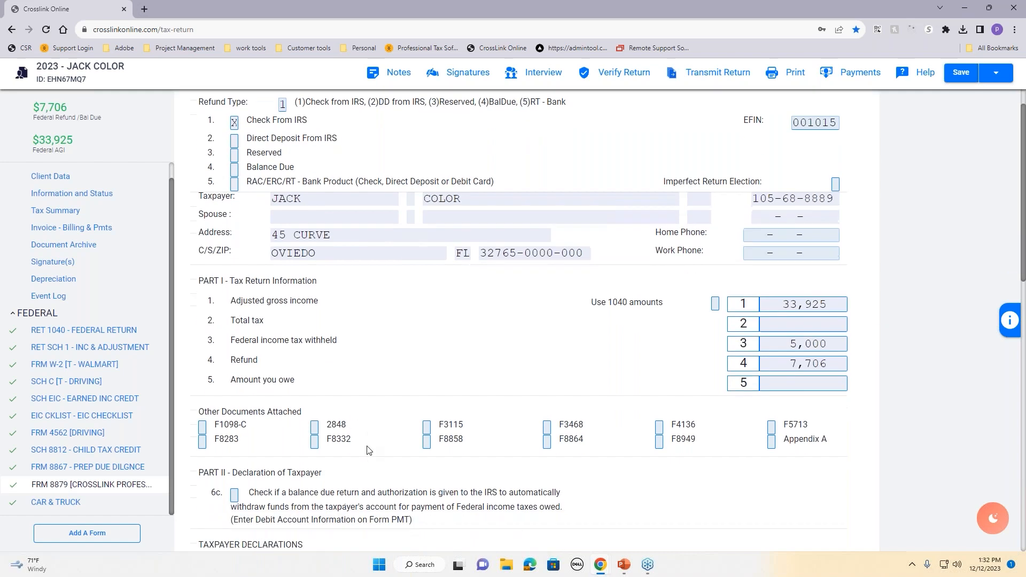
pyautogui.scroll(-8, 368, 450)
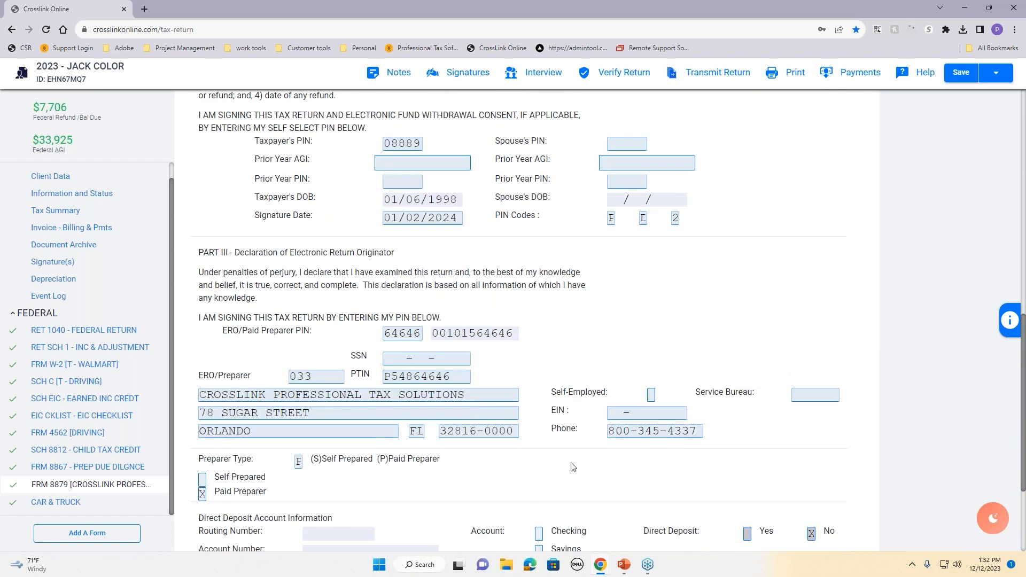
pyautogui.scroll(-3, 565, 314)
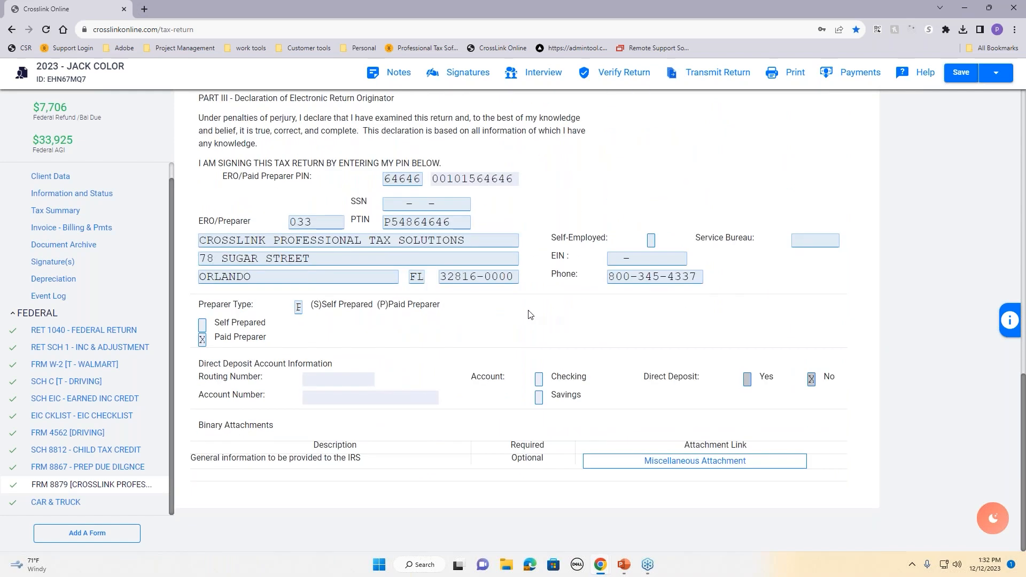
pyautogui.scroll(12, 530, 314)
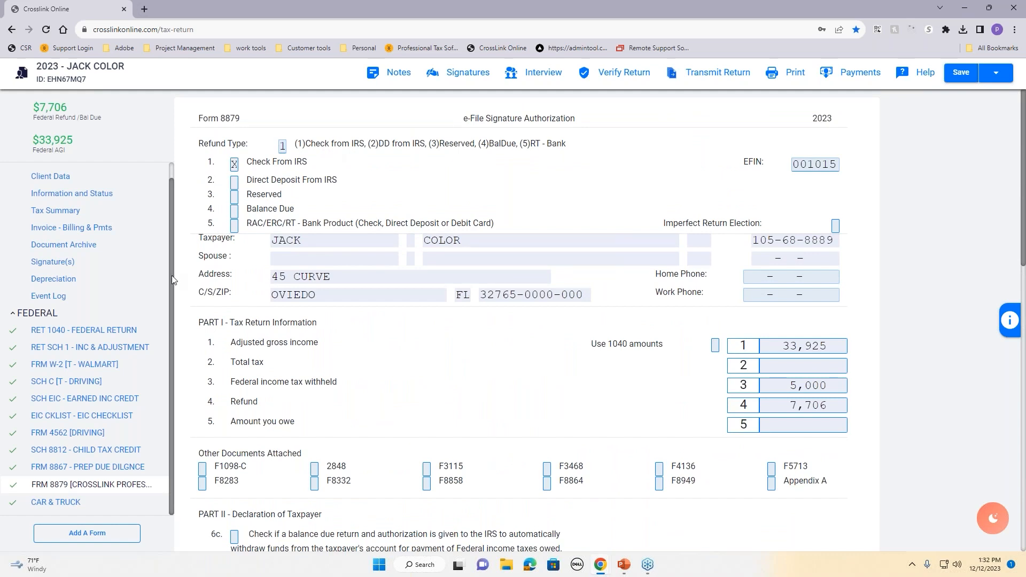
pyautogui.scroll(1, 161, 312)
pyautogui.scroll(1, 162, 312)
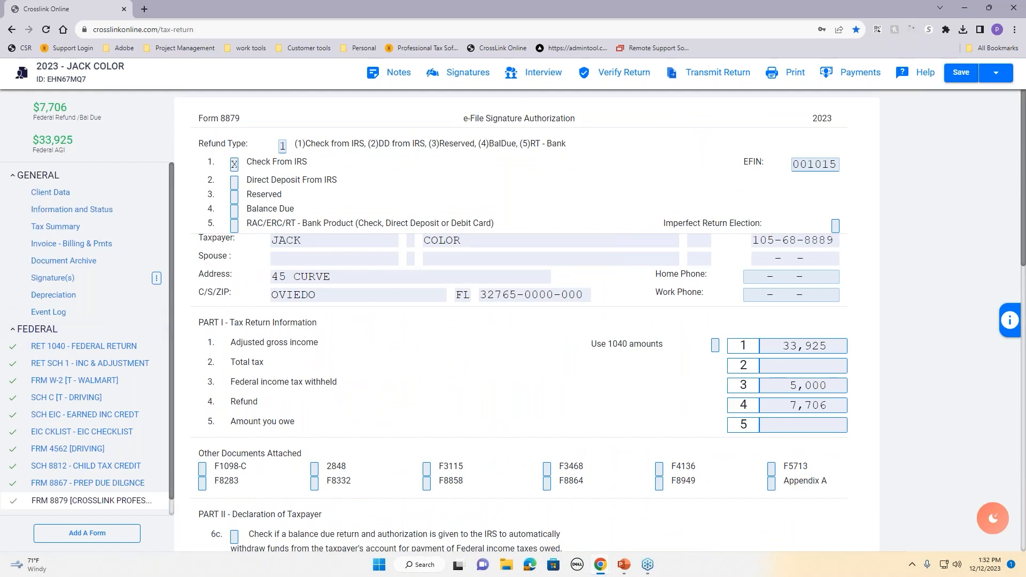
# Step: Verify the return and mark Form 8879 as wet-signed with an X
pyautogui.click(588, 74)
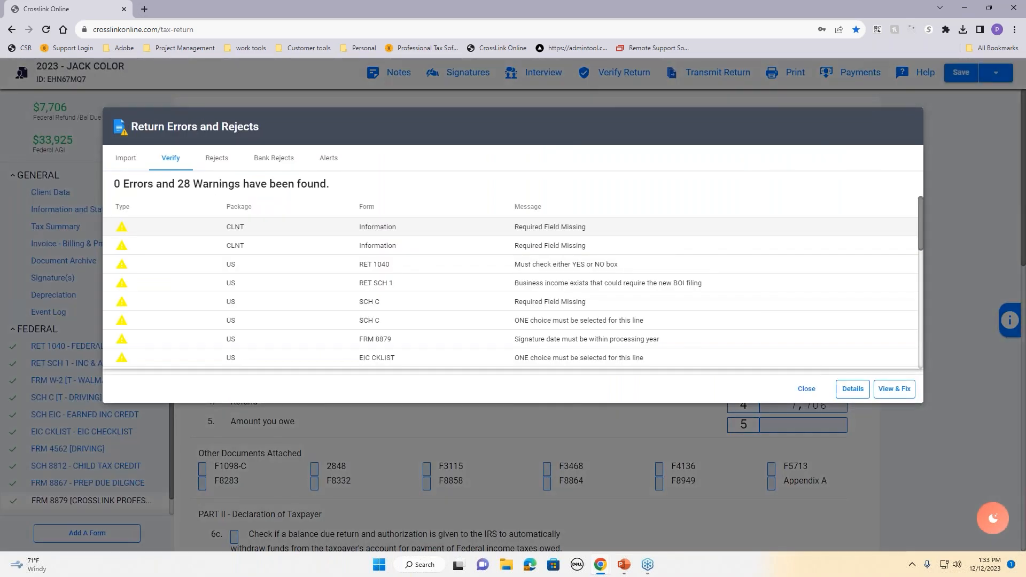
pyautogui.click(892, 390)
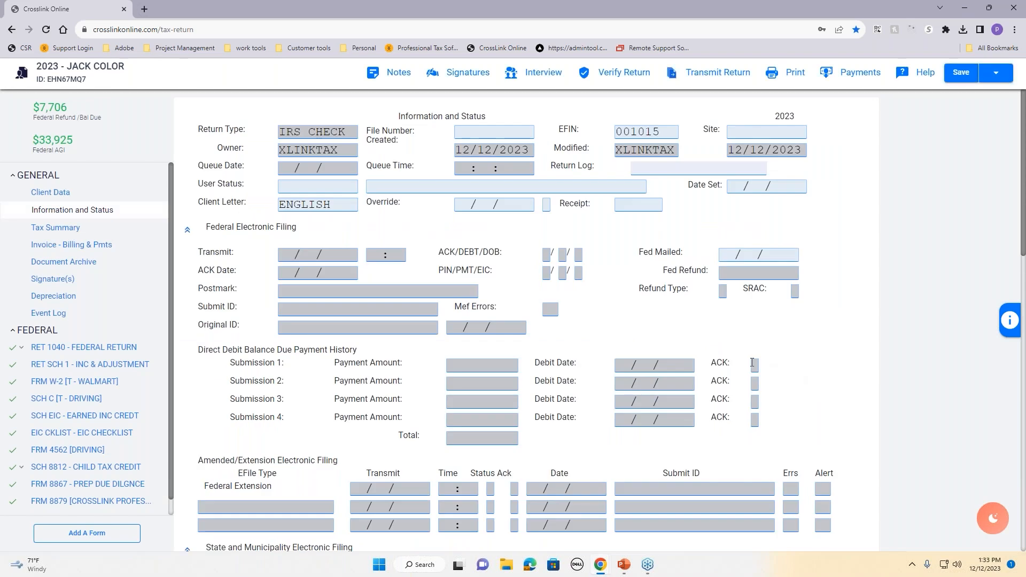
pyautogui.write('X')
pyautogui.press('Tab')
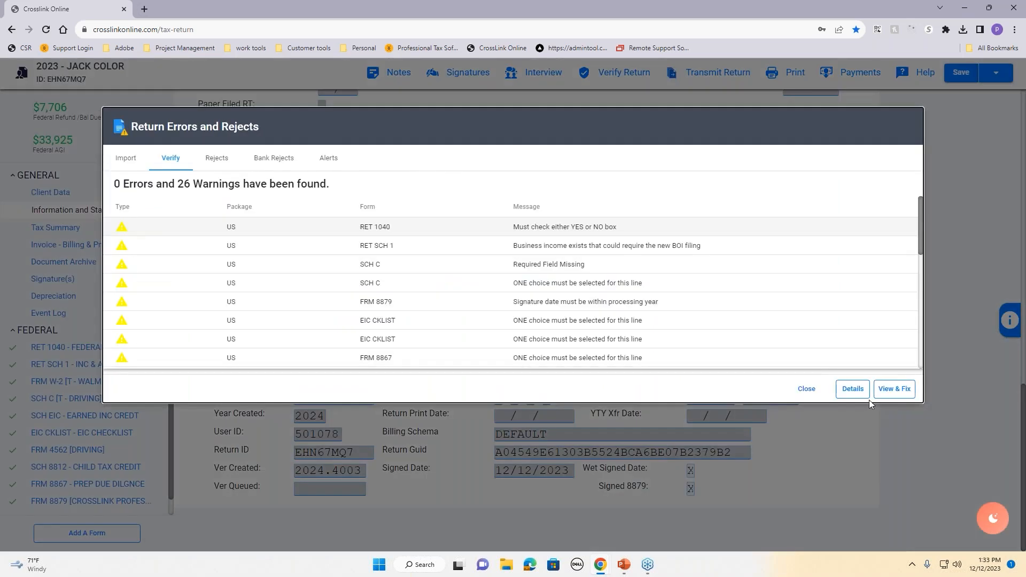
# Step: Answer No to Form 1040's digital-asset question, then select the Schedule C warning
pyautogui.click(895, 390)
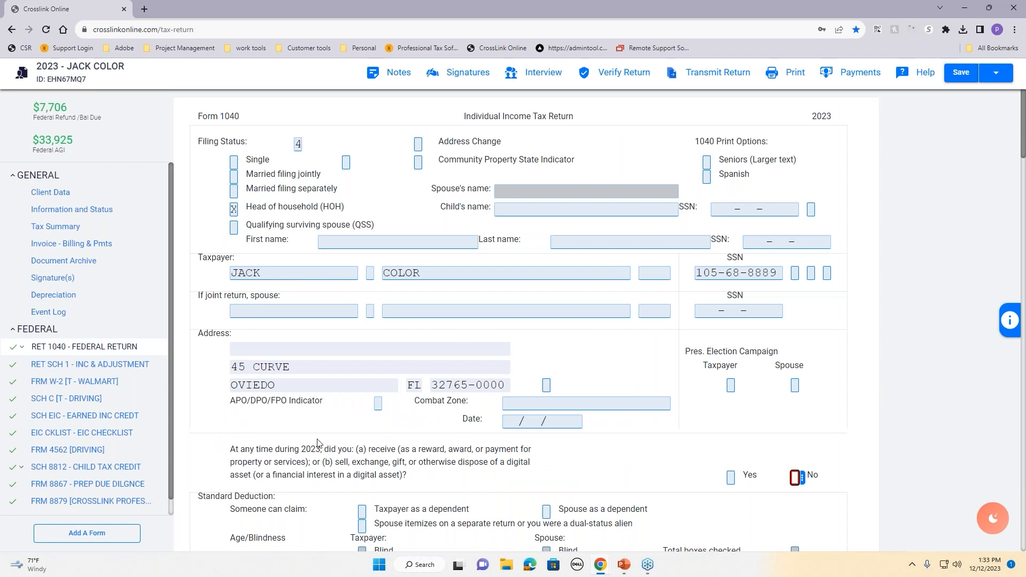
pyautogui.moveTo(277, 449); pyautogui.dragTo(470, 484)
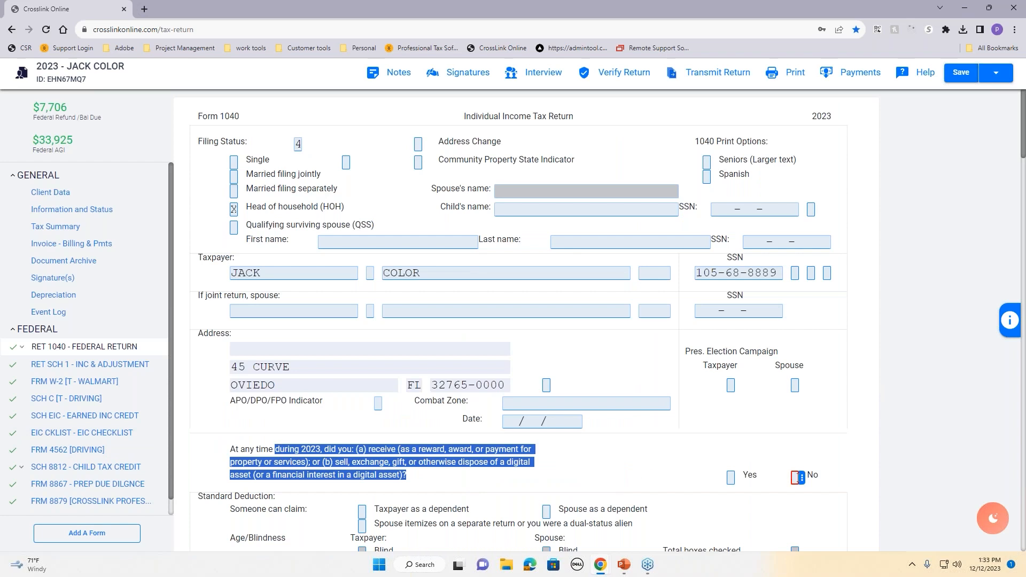
pyautogui.click(796, 477)
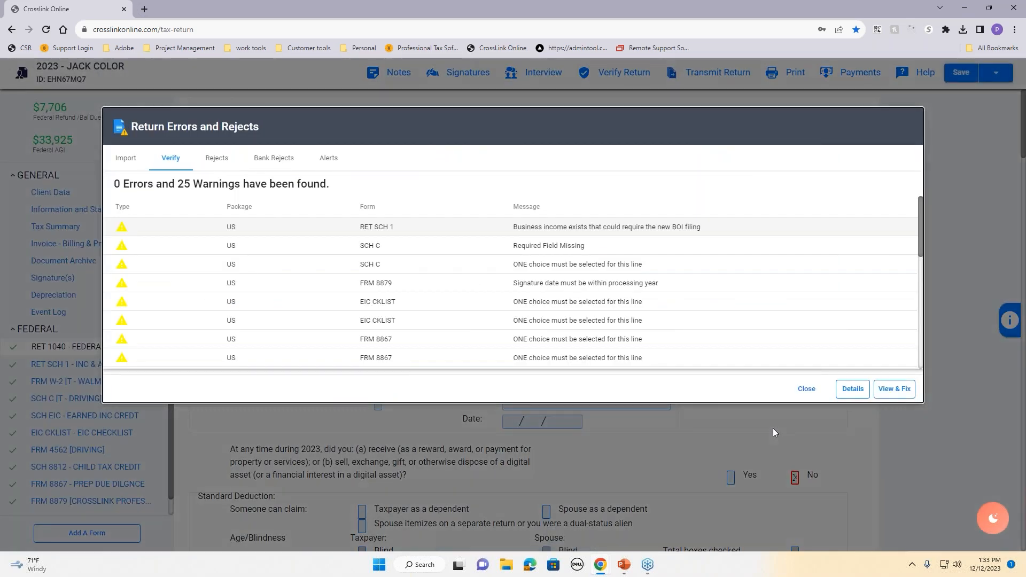
pyautogui.click(619, 250)
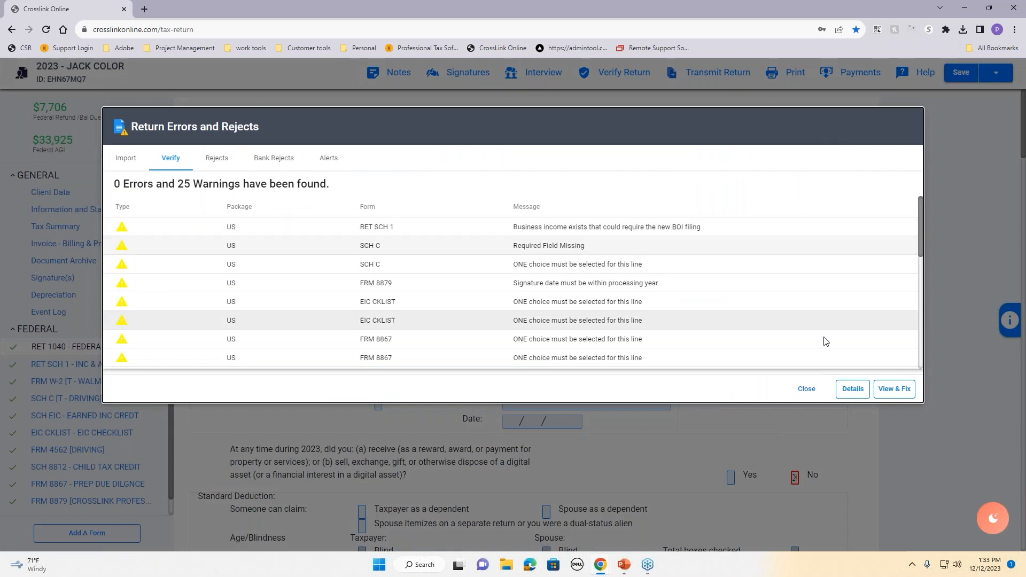
# Step: Enter Q as Schedule C's Qualified Business Income indicator and recheck the return, leaving 24 warnings
pyautogui.click(903, 393)
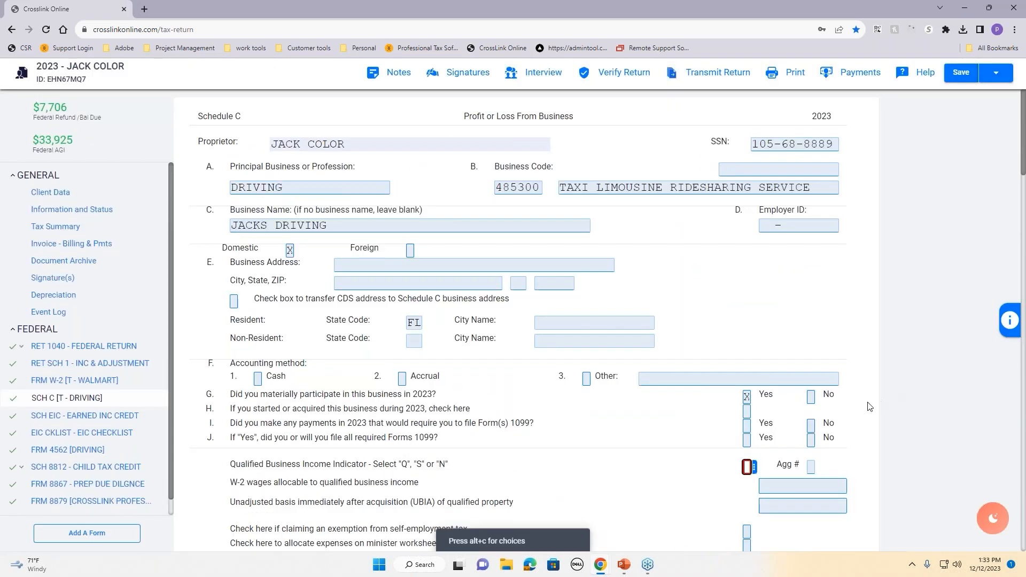
pyautogui.moveTo(228, 466); pyautogui.dragTo(732, 468)
pyautogui.click(748, 467)
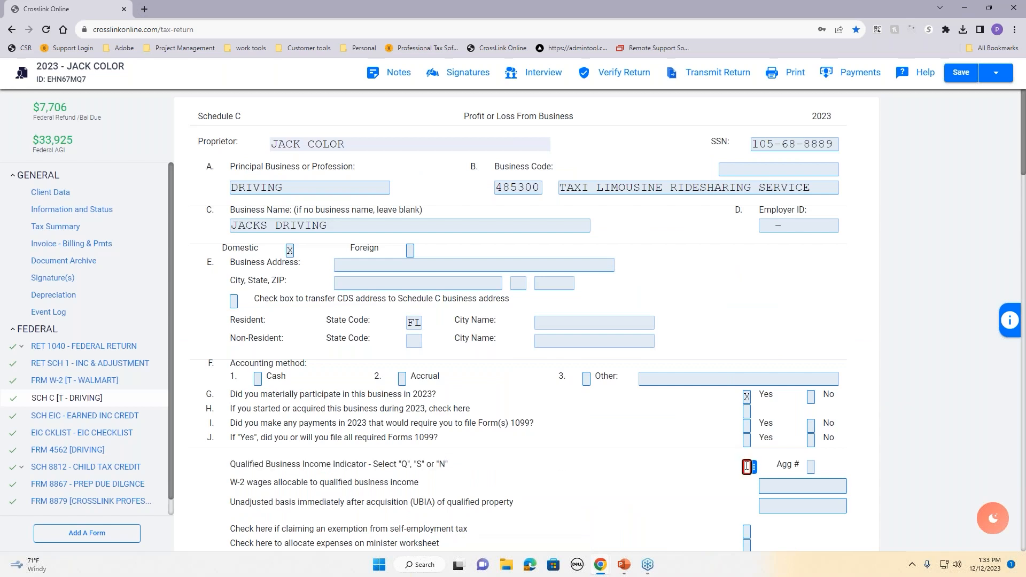
pyautogui.write('Q')
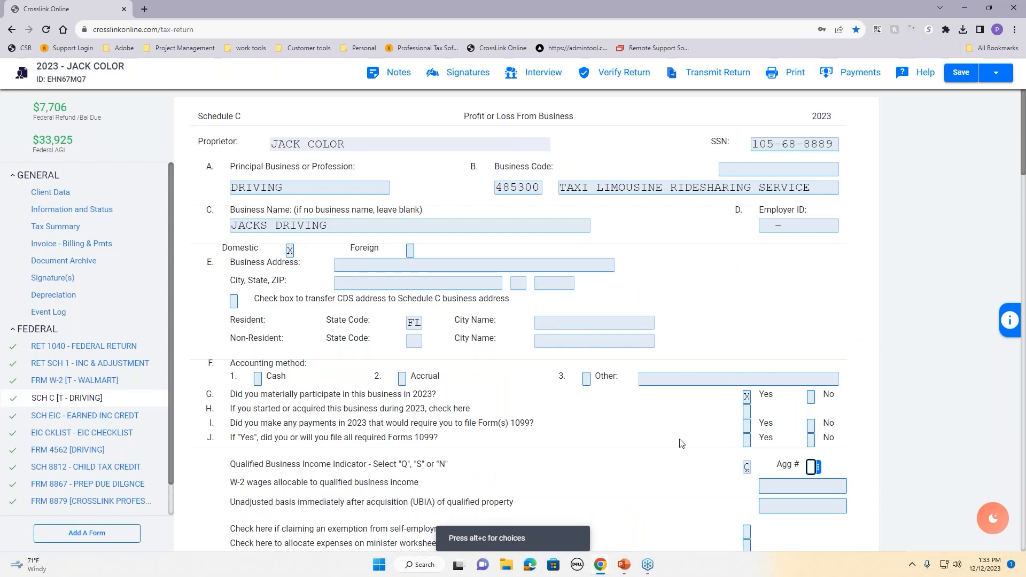
pyautogui.hotkey('alt', 'v')
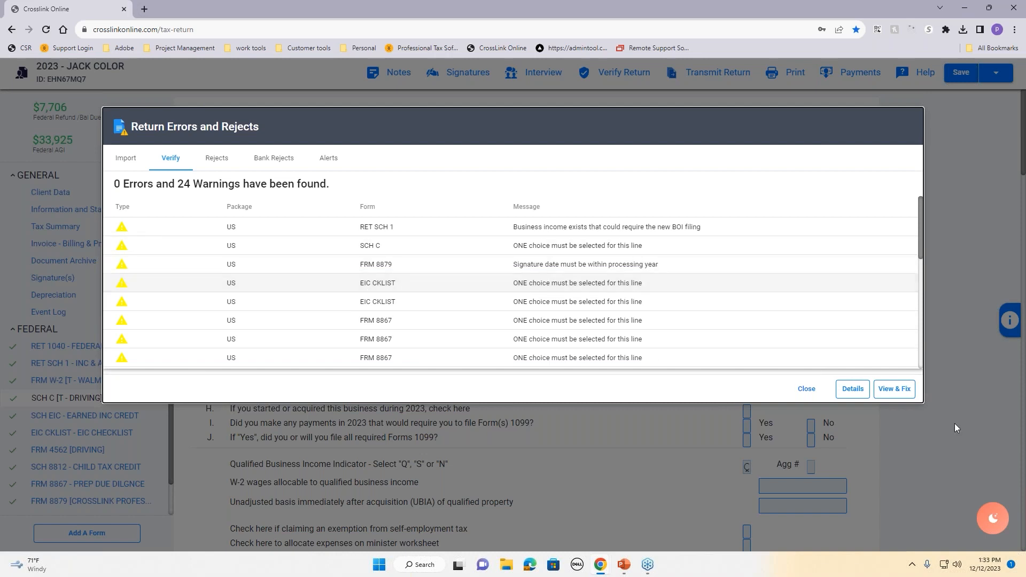
# Step: On the EIC checklist, mark Child 1's line 10 answer with x and recheck the return
pyautogui.click(894, 389)
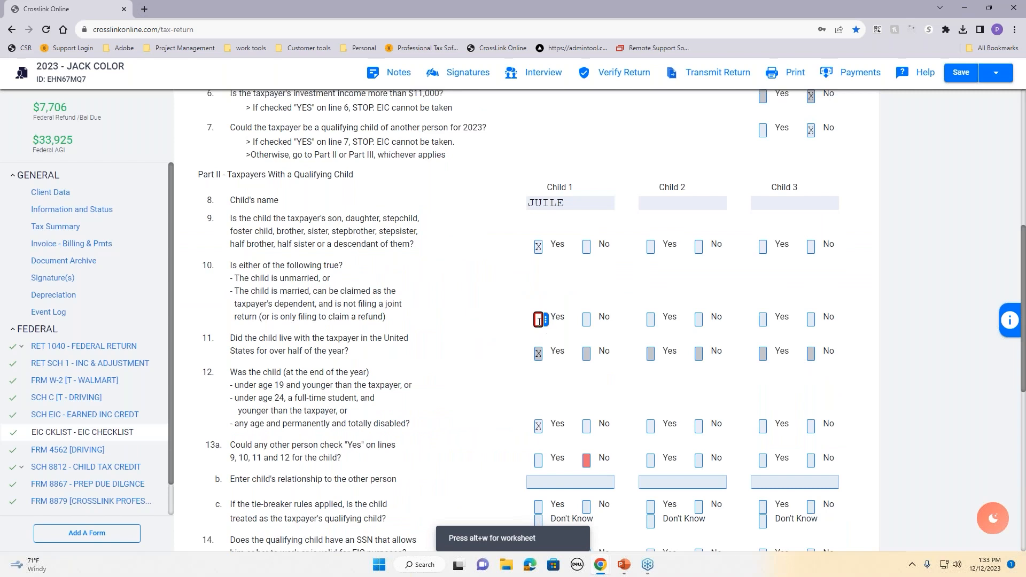
pyautogui.moveTo(234, 265); pyautogui.dragTo(417, 315)
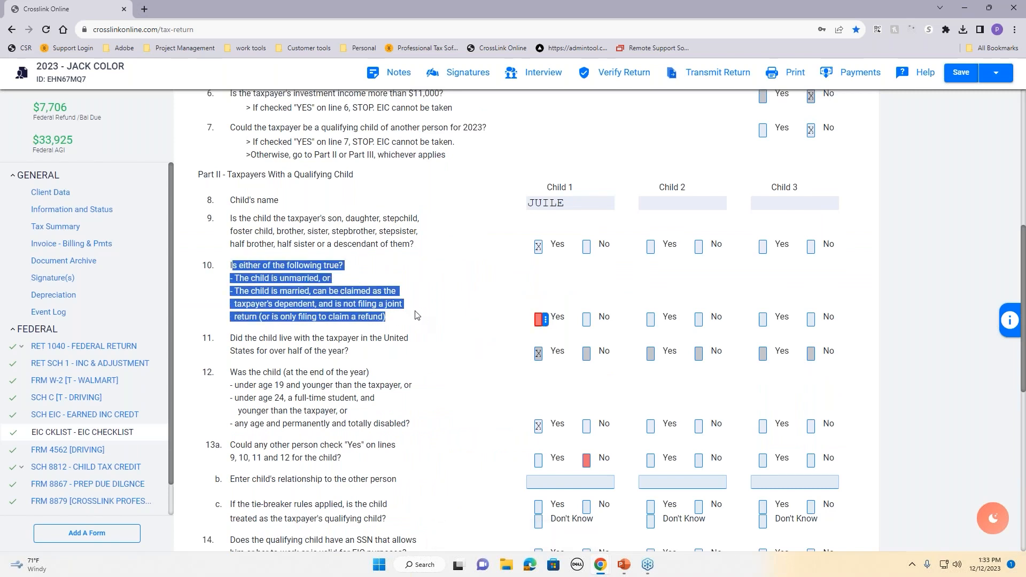
pyautogui.click(519, 321)
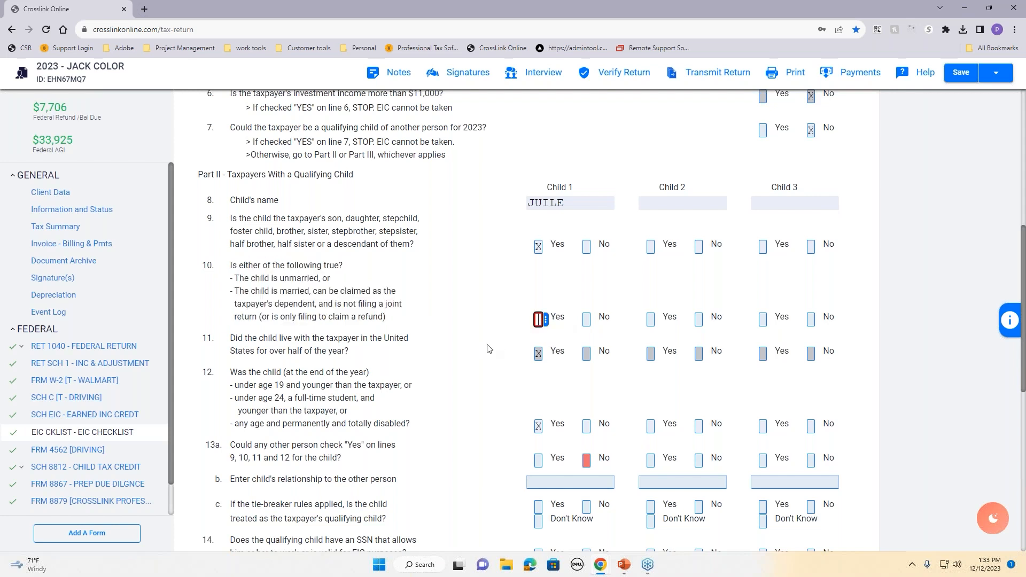
pyautogui.write('x')
pyautogui.hotkey('ctrl', 'e')
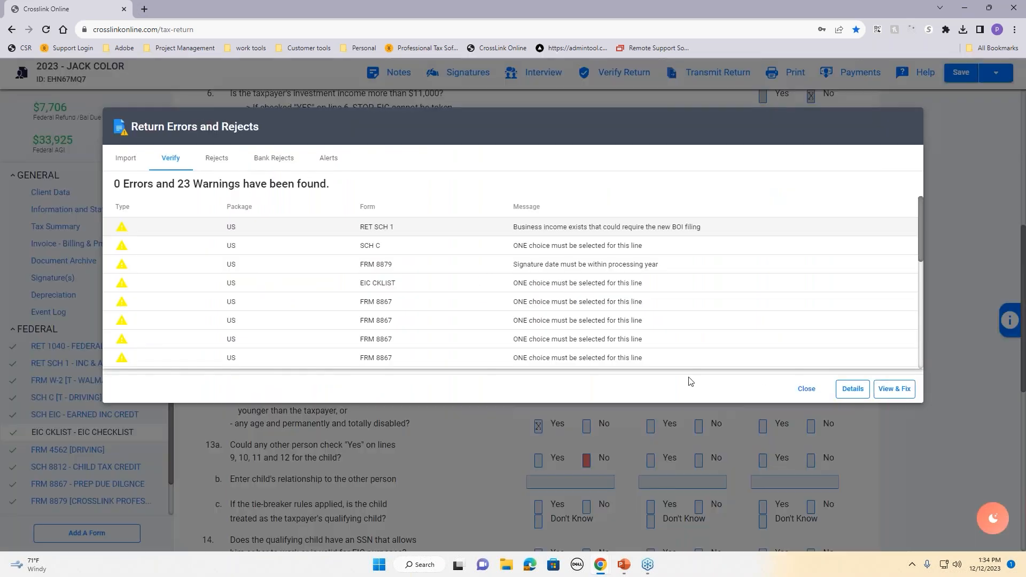
# Step: Answer No on EIC line 13a for the first child, then open the Form 8867 checklist
pyautogui.click(807, 389)
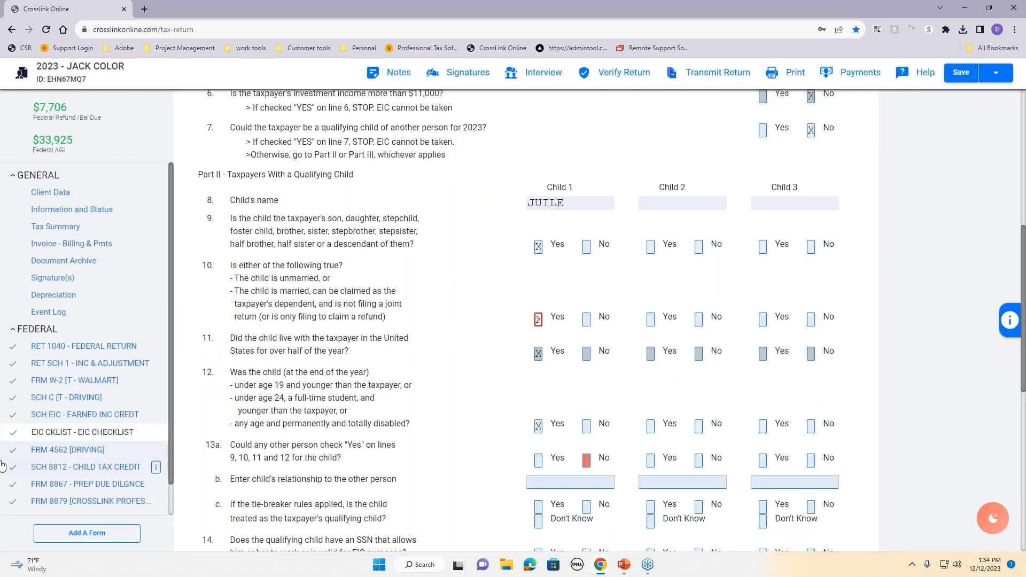
pyautogui.scroll(8, 553, 337)
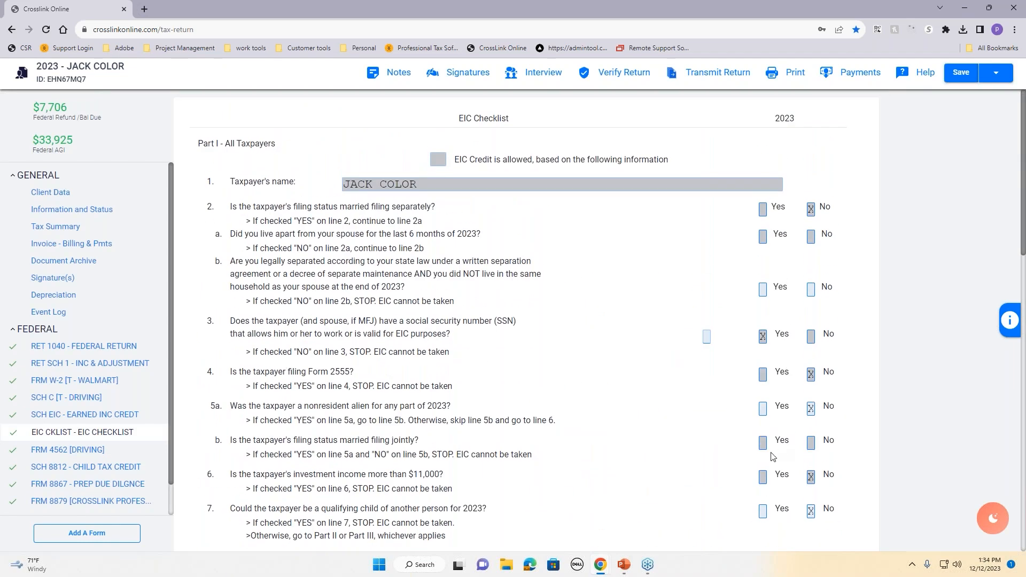
pyautogui.scroll(-2, 772, 455)
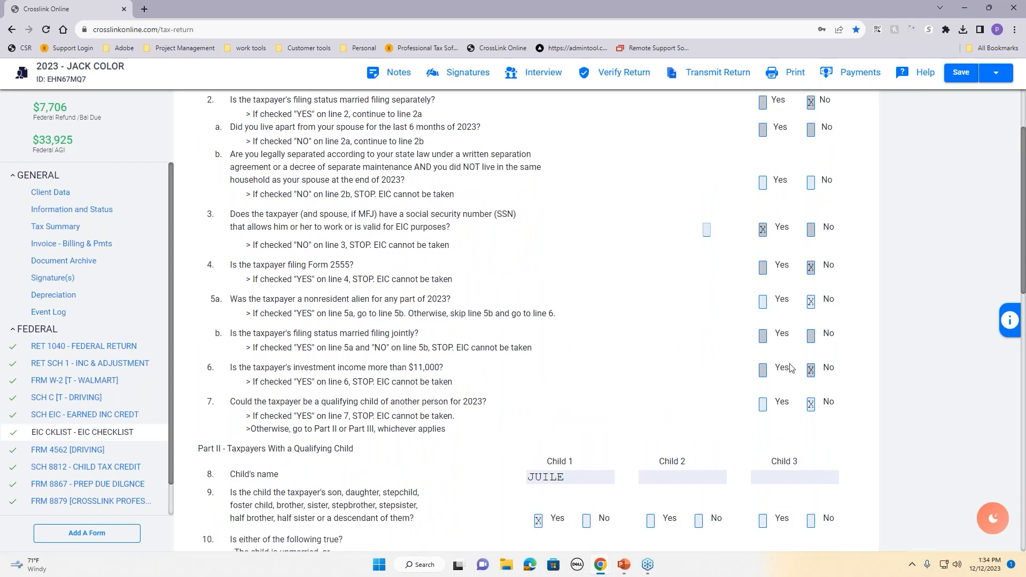
pyautogui.scroll(-5, 605, 386)
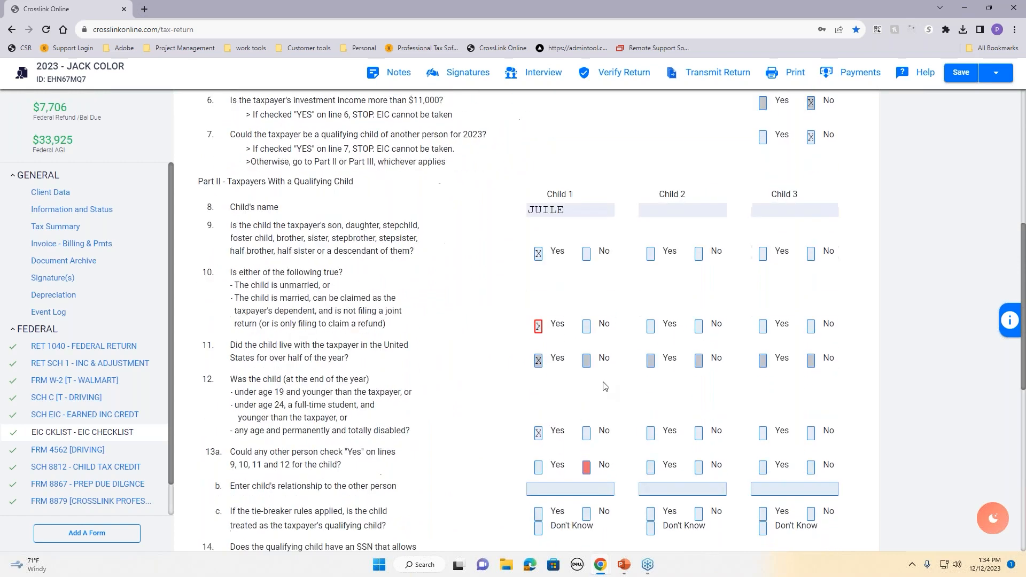
pyautogui.click(586, 307)
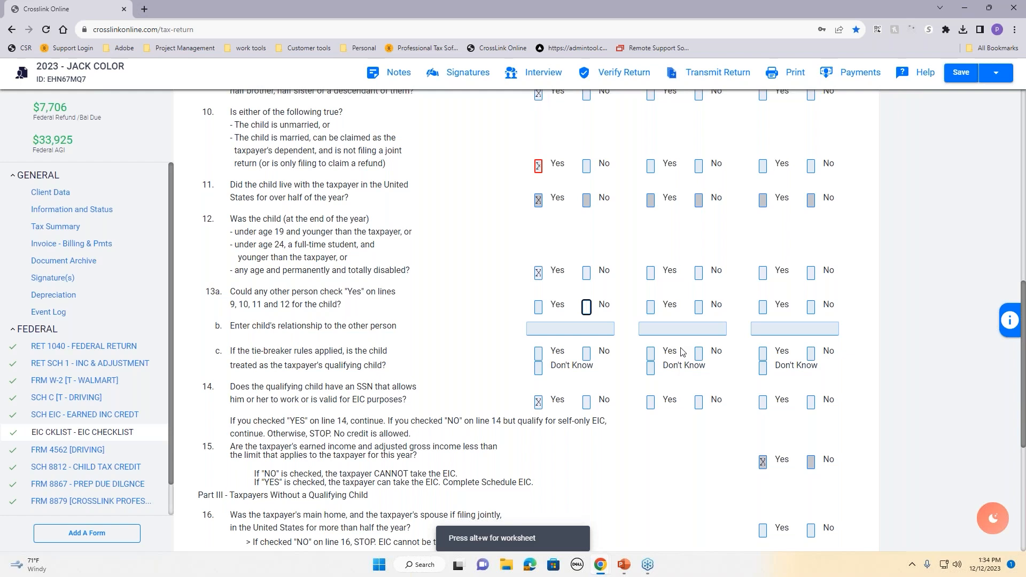
pyautogui.scroll(-5, 685, 448)
pyautogui.scroll(7, 665, 444)
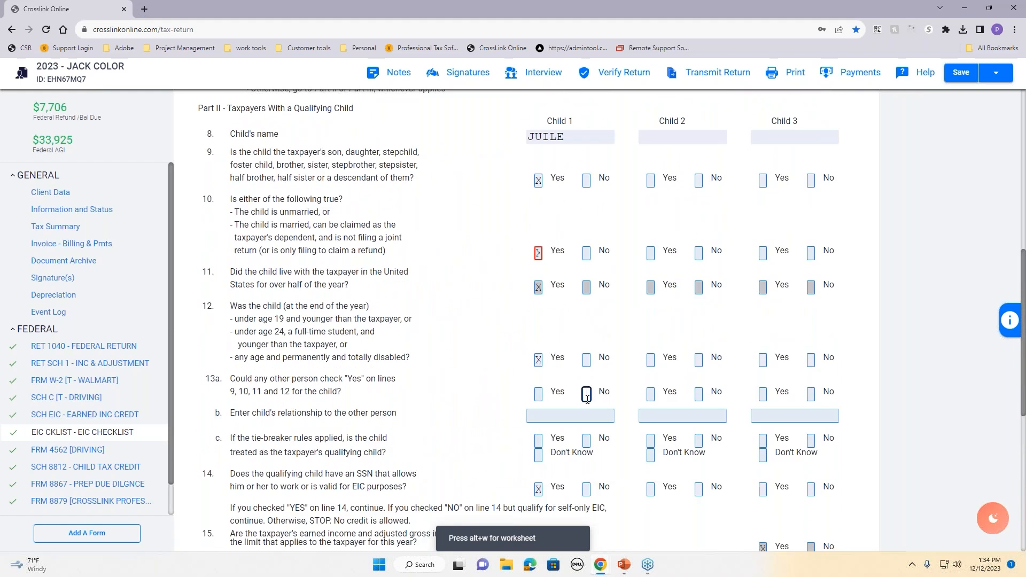
pyautogui.write('x')
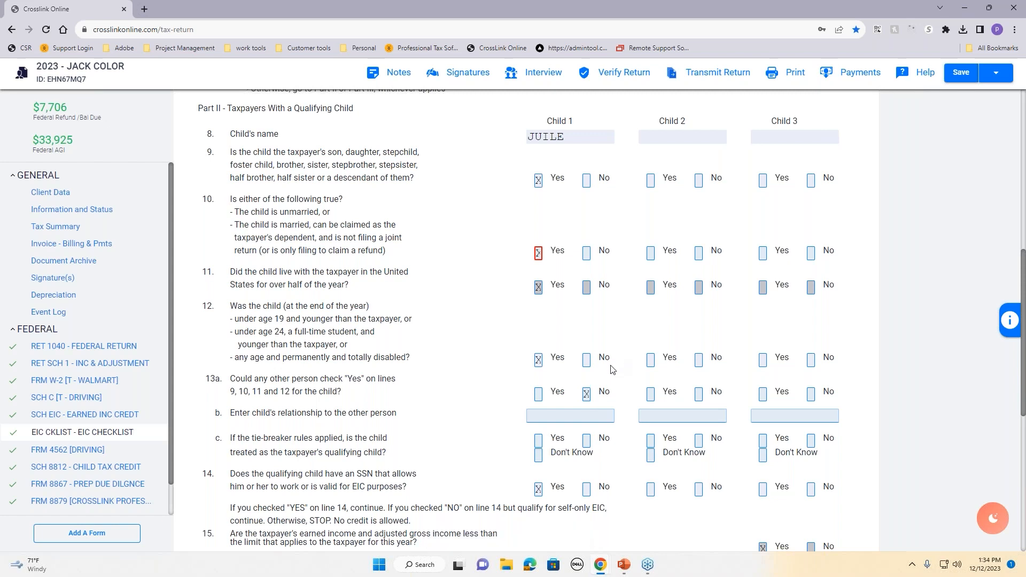
pyautogui.click(73, 490)
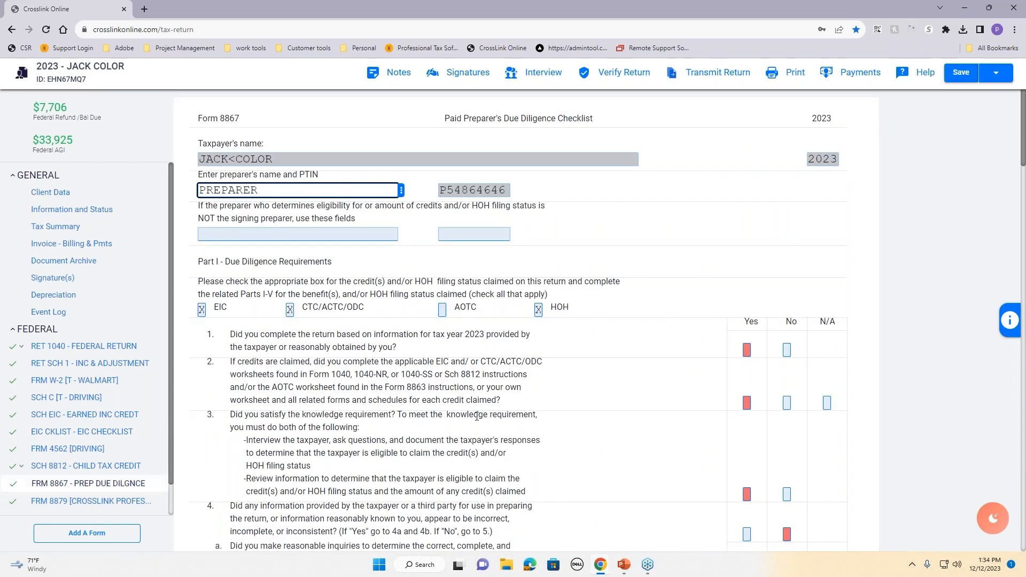
# Step: Answer Yes to Form 8867 questions 1–3 and No to question 4
pyautogui.scroll(-3, 496, 386)
pyautogui.scroll(-2, 495, 386)
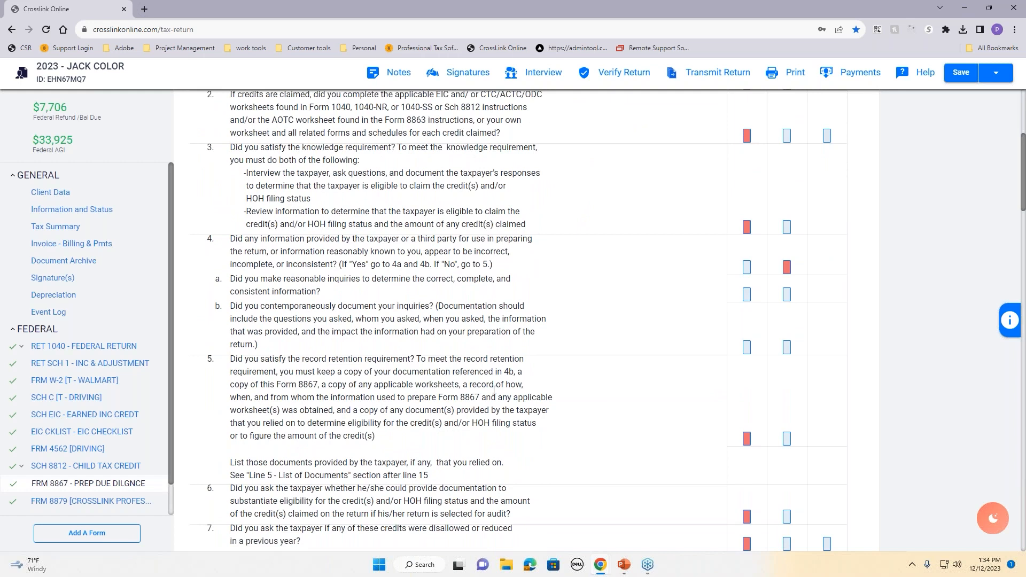
pyautogui.scroll(-9, 520, 394)
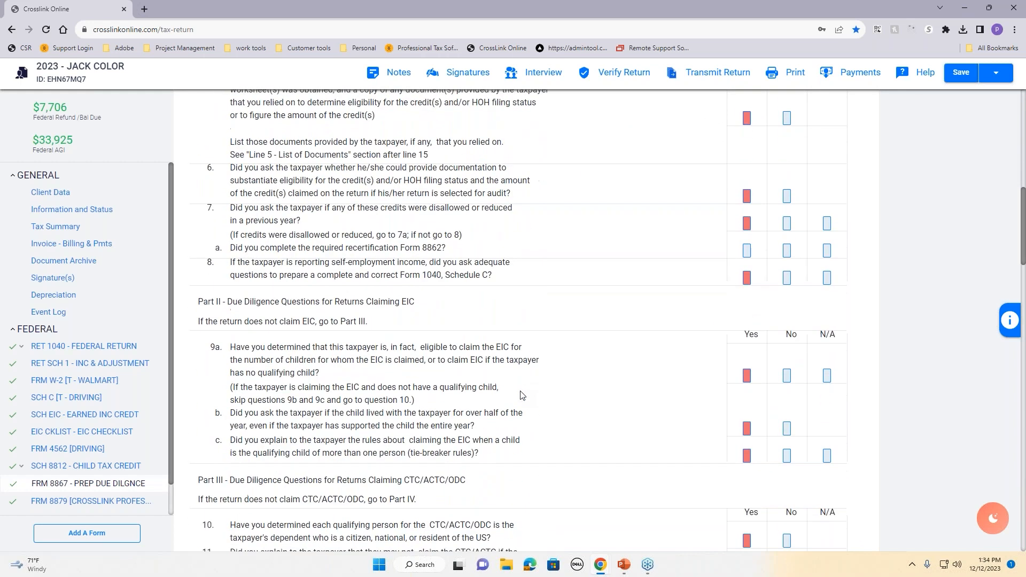
pyautogui.scroll(-11, 520, 394)
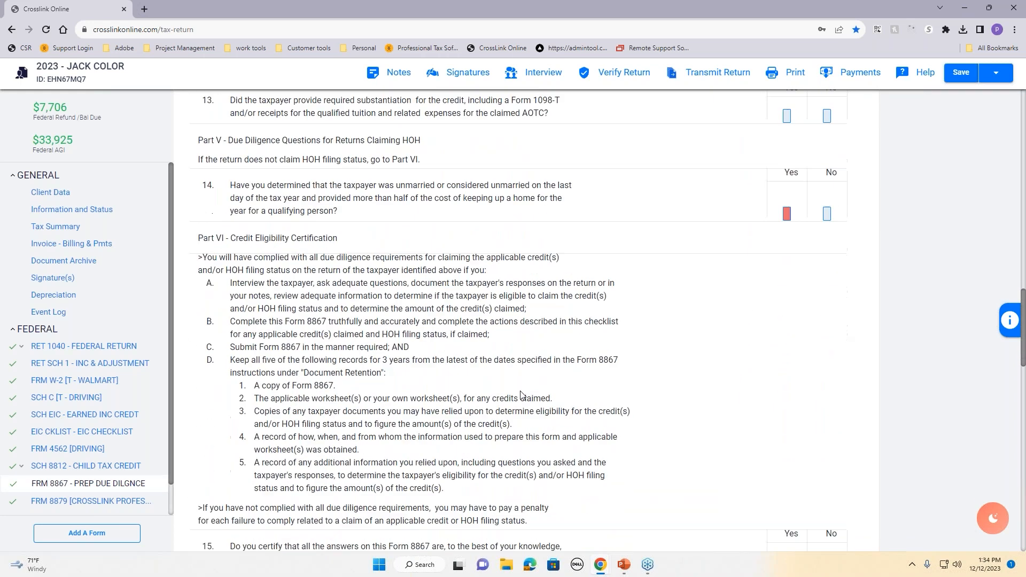
pyautogui.scroll(18, 520, 394)
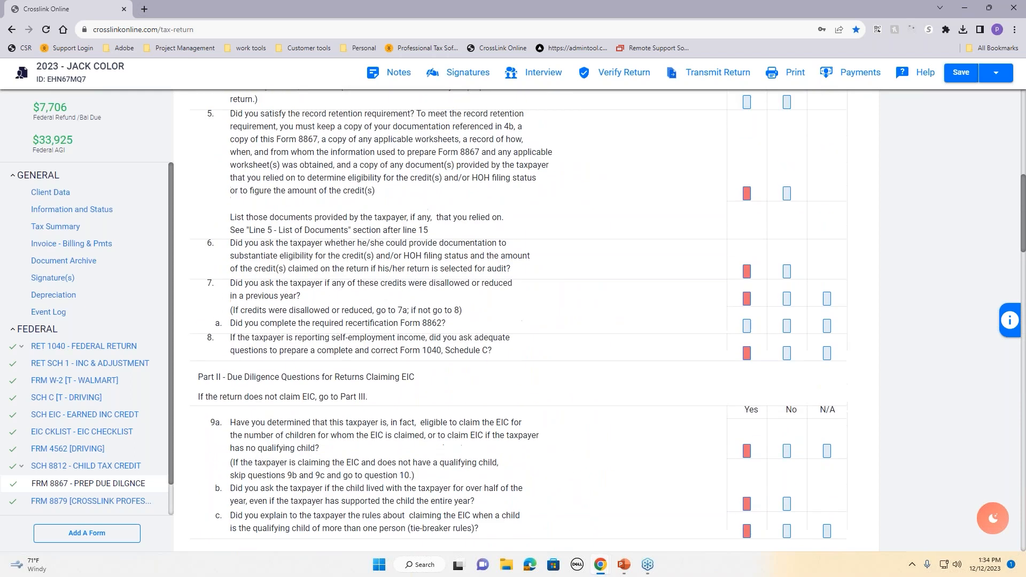
pyautogui.scroll(4, 517, 389)
pyautogui.click(746, 243)
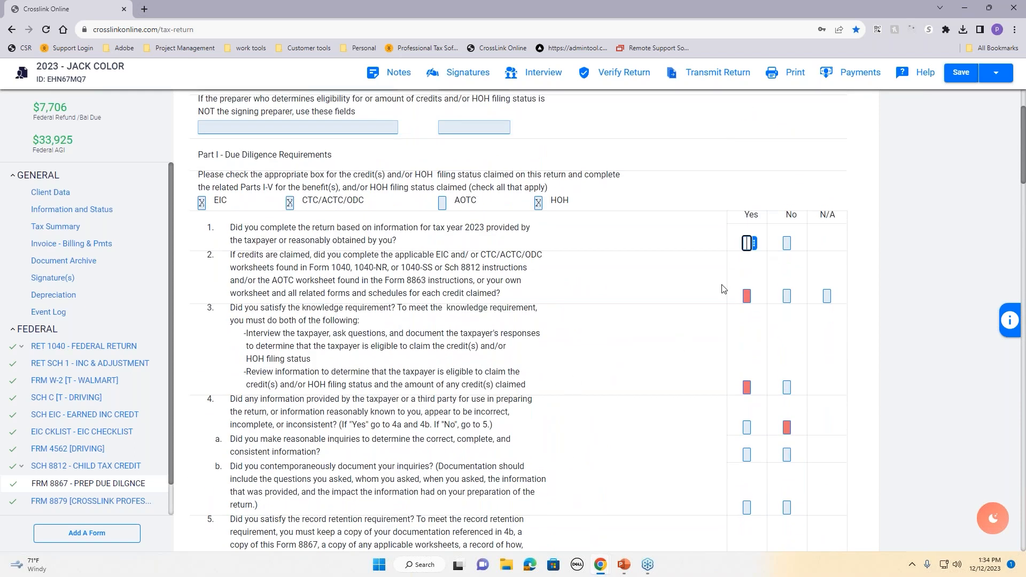
pyautogui.click(746, 296)
pyautogui.click(746, 387)
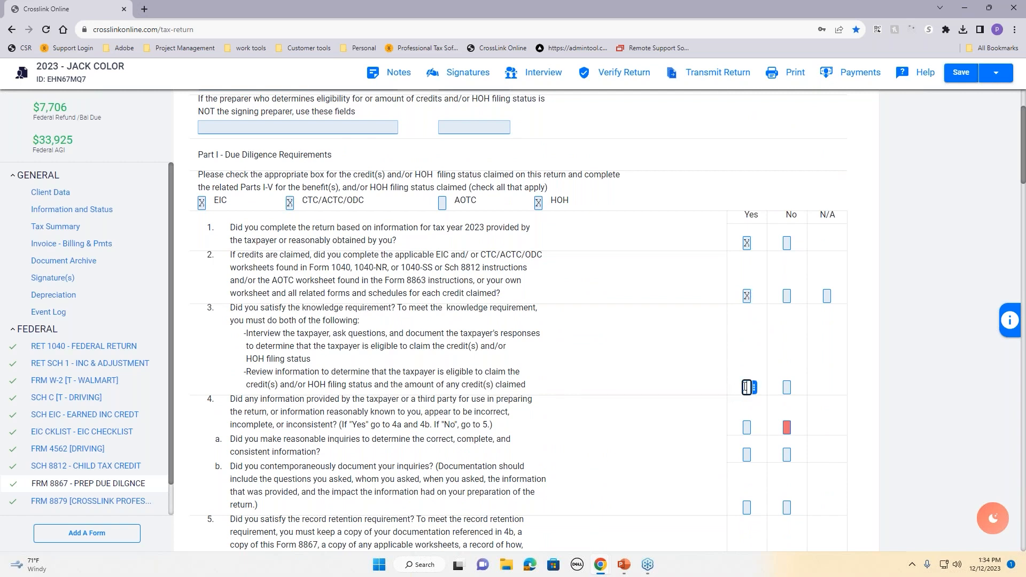
pyautogui.click(787, 427)
# Step: Answer Yes to Form 8867 questions 5, 6, 7, 8, 9a and 9b
pyautogui.scroll(-5, 850, 428)
pyautogui.click(747, 332)
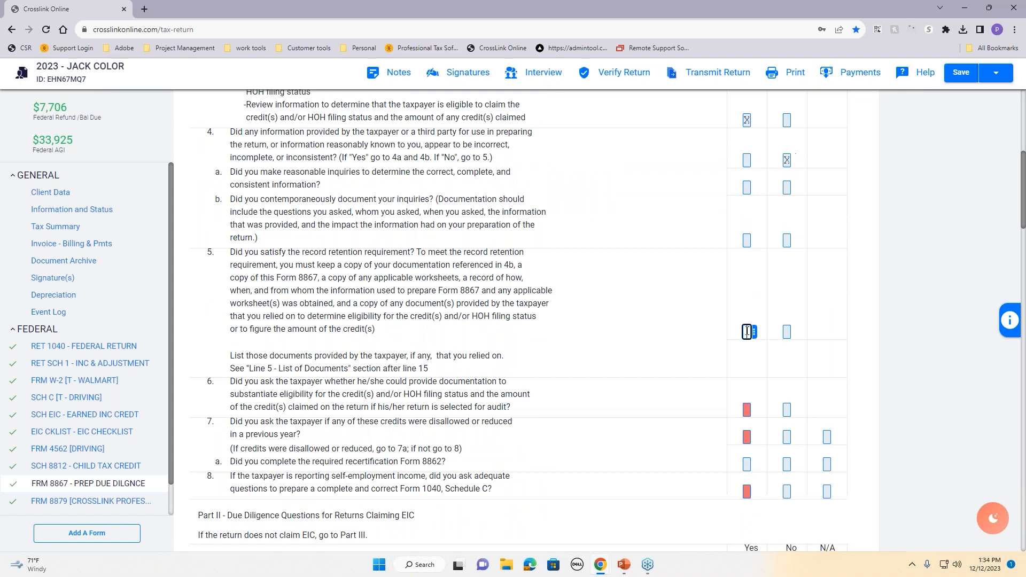
pyautogui.click(747, 410)
pyautogui.scroll(-2, 690, 420)
pyautogui.click(747, 330)
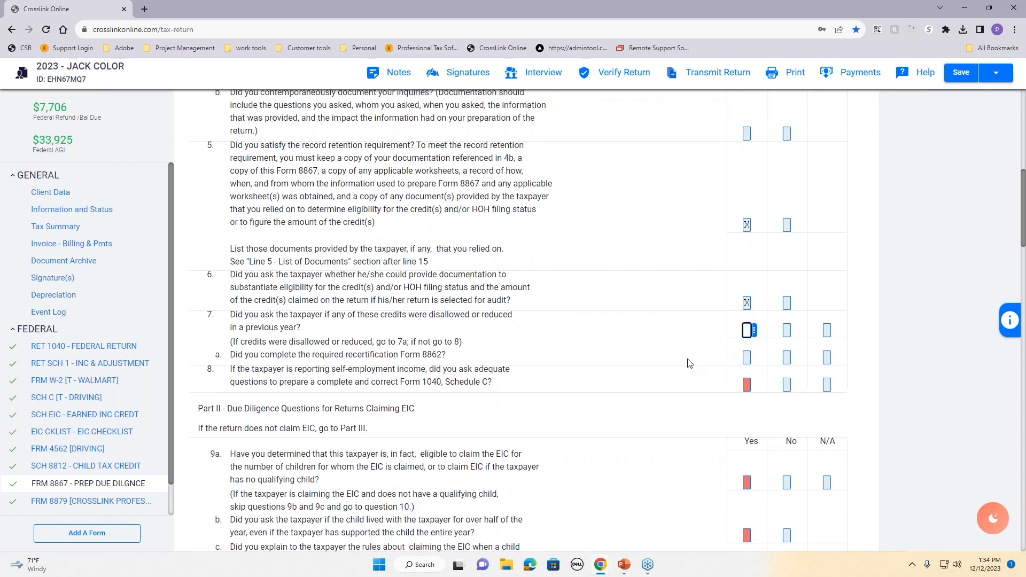
pyautogui.click(747, 384)
pyautogui.scroll(-3, 704, 402)
pyautogui.click(747, 322)
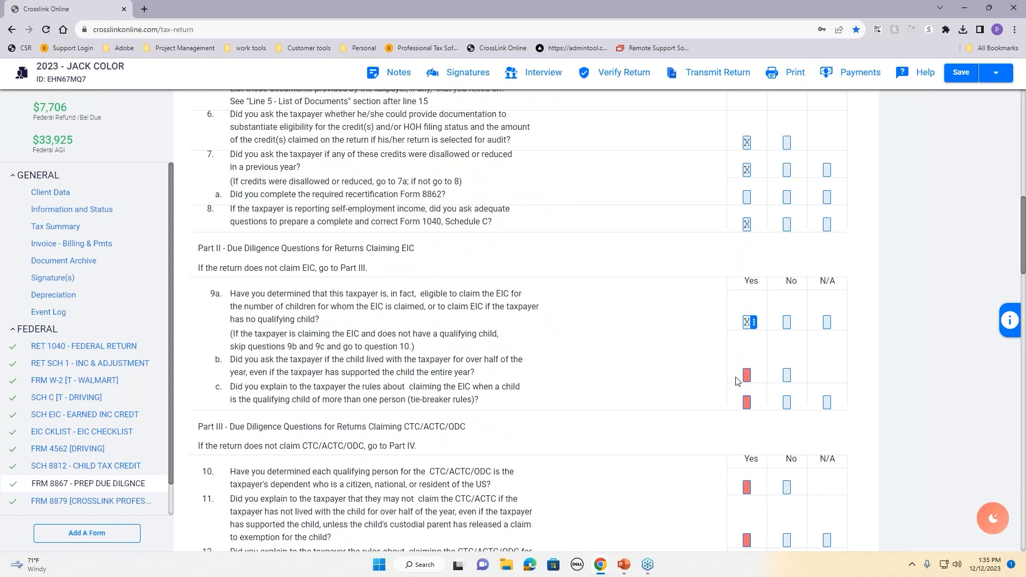
pyautogui.click(747, 376)
# Step: Check Yes for Form 8867 questions 9c, 10, 11 and 12
pyautogui.click(746, 403)
pyautogui.press('x')
pyautogui.scroll(-3, 747, 323)
pyautogui.click(747, 325)
pyautogui.press('x')
pyautogui.click(747, 379)
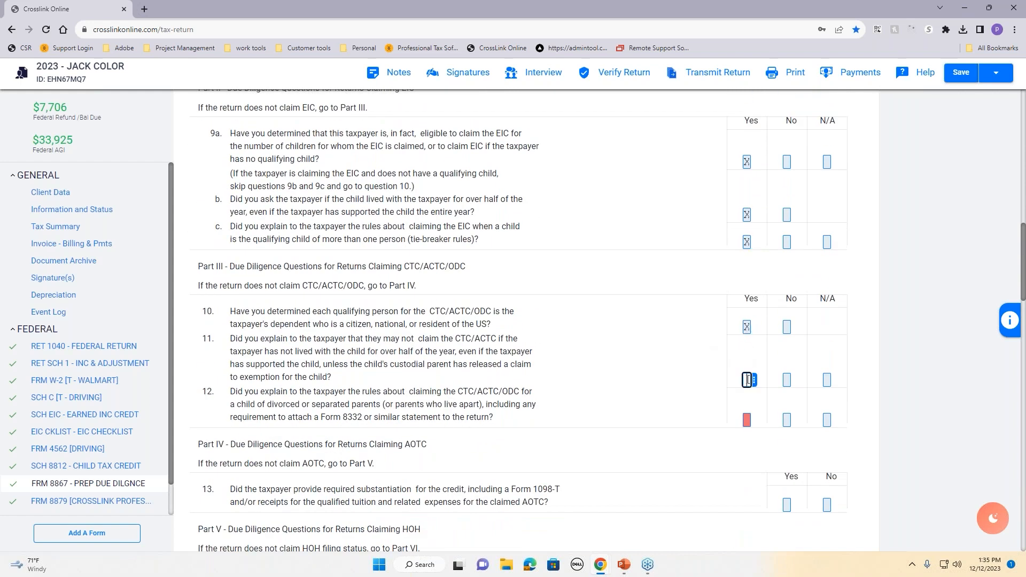
pyautogui.press('x')
pyautogui.click(746, 419)
pyautogui.press('x')
pyautogui.scroll(-5, 697, 434)
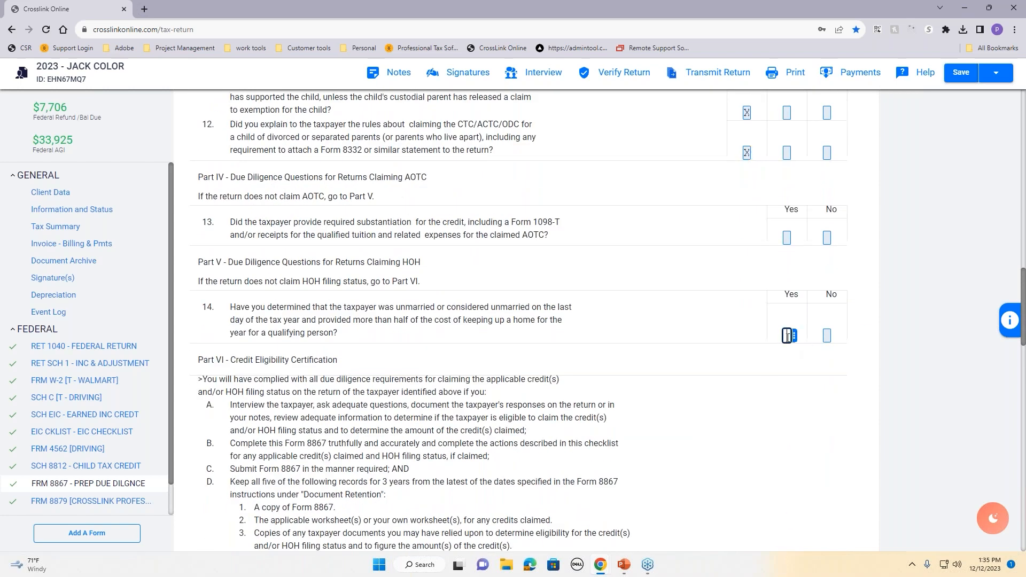
pyautogui.scroll(-5, 742, 380)
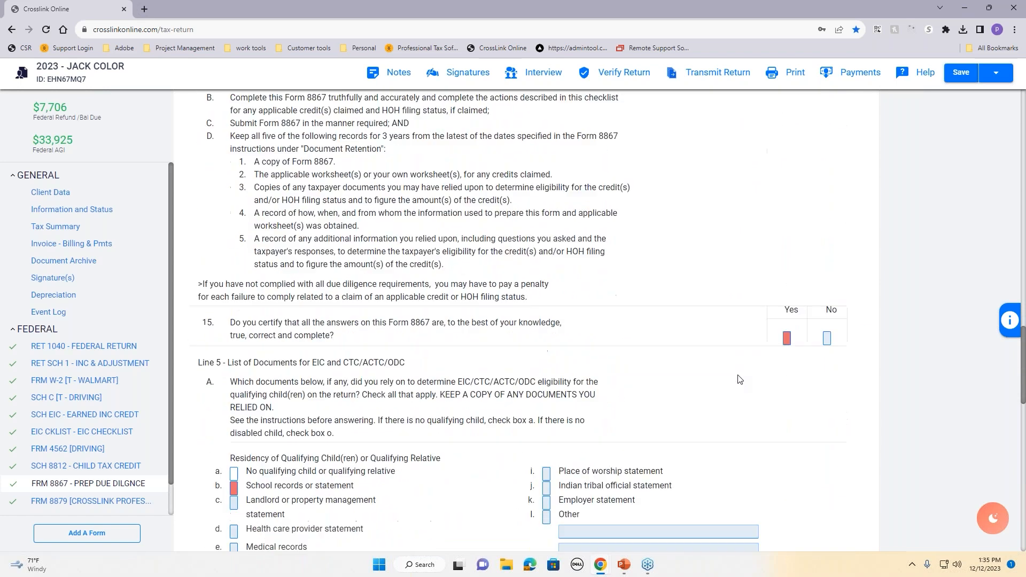
pyautogui.scroll(-5, 738, 379)
# Step: Certify question 15 Yes and mark child care provider records and business license as relied on
pyautogui.moveTo(239, 176); pyautogui.dragTo(453, 178)
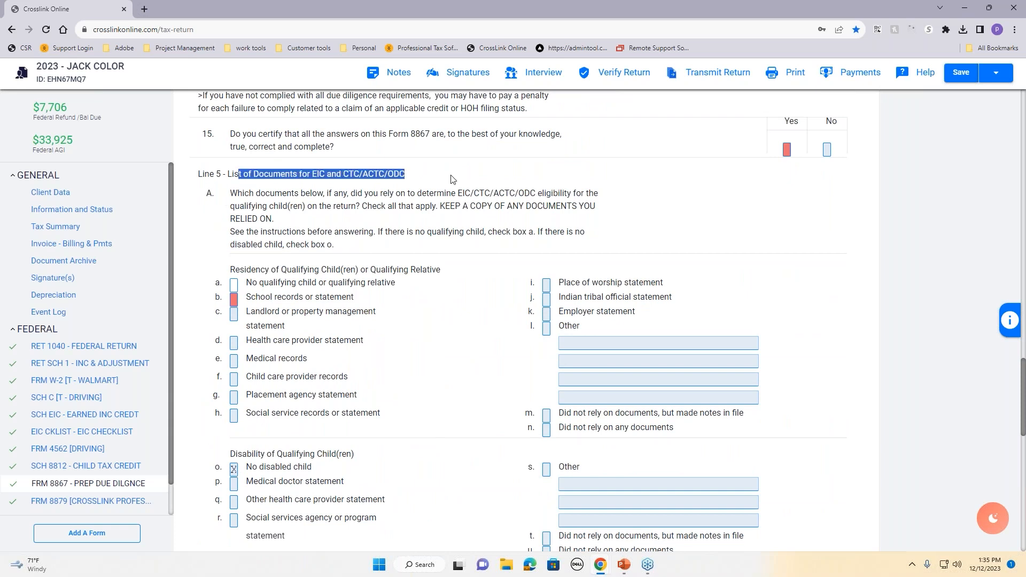
pyautogui.click(788, 151)
pyautogui.press('x')
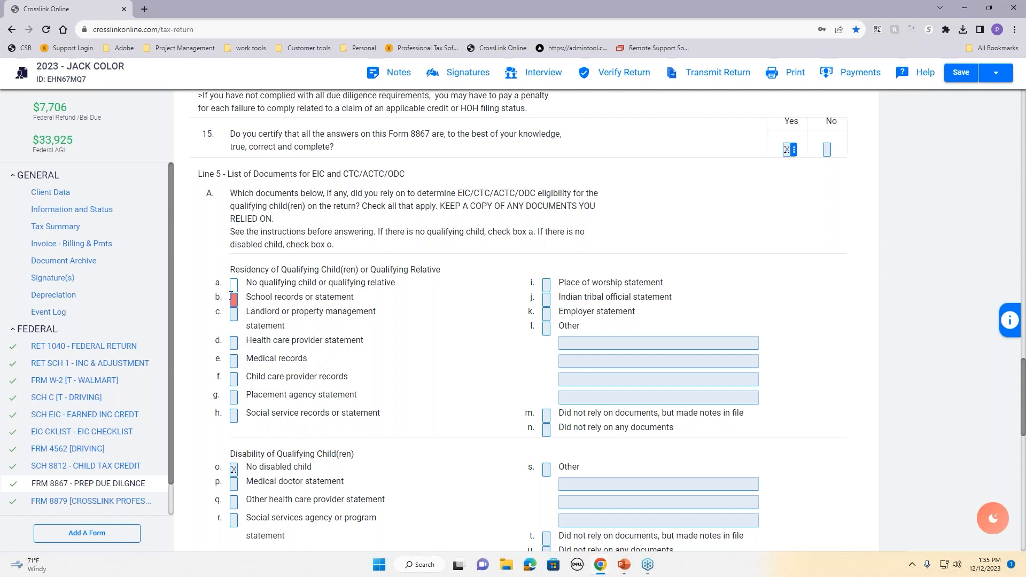
pyautogui.click(233, 380)
pyautogui.press('x')
pyautogui.scroll(-3, 449, 434)
pyautogui.scroll(-1, 449, 434)
pyautogui.click(234, 442)
pyautogui.press('Tab')
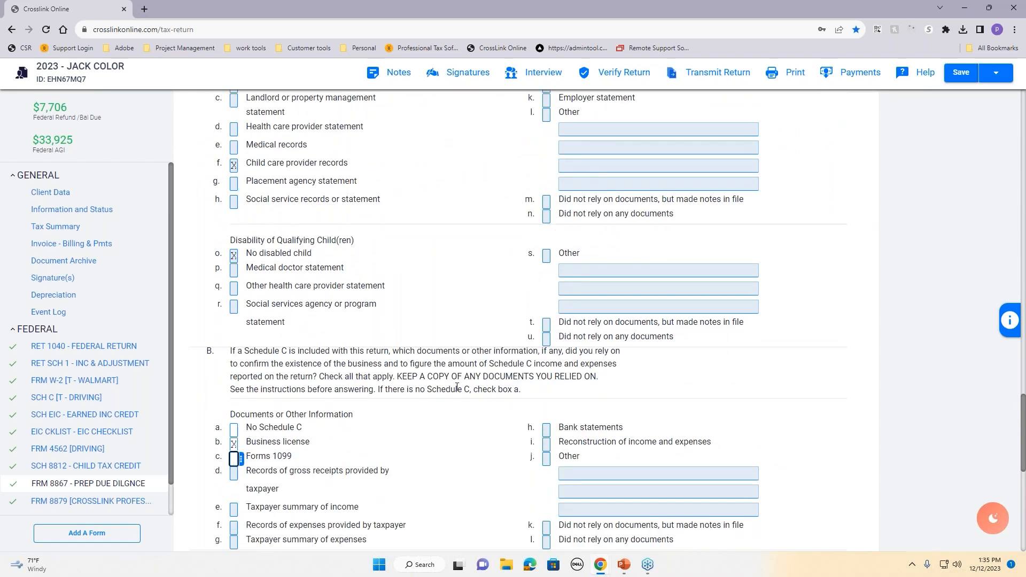
# Step: Mark Head of Household as relying on notes in file, then verify the return (0 errors, 3 warnings)
pyautogui.scroll(-4, 457, 387)
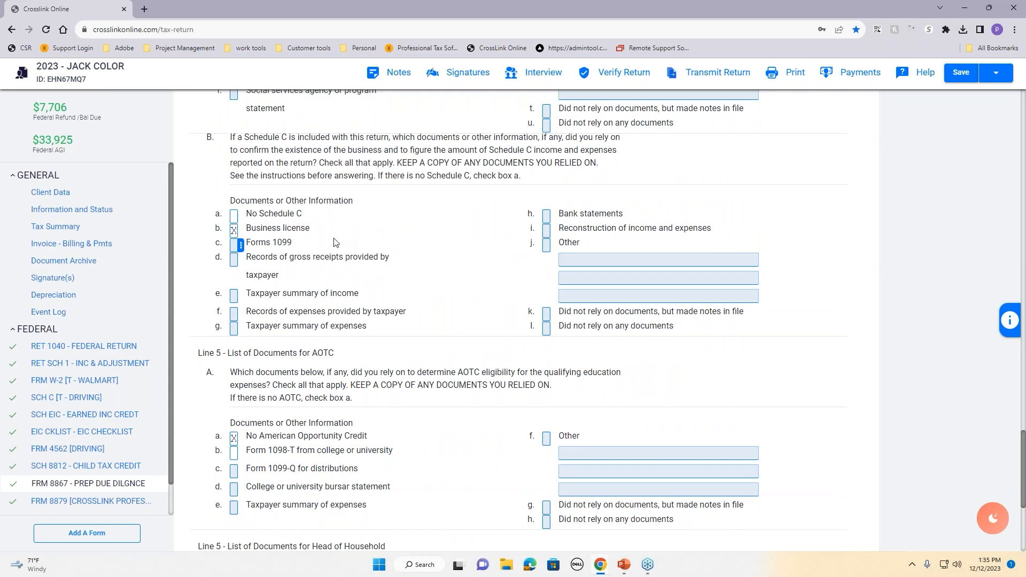
pyautogui.scroll(-2, 559, 318)
pyautogui.scroll(-2, 561, 319)
pyautogui.scroll(-1, 471, 278)
pyautogui.click(598, 196)
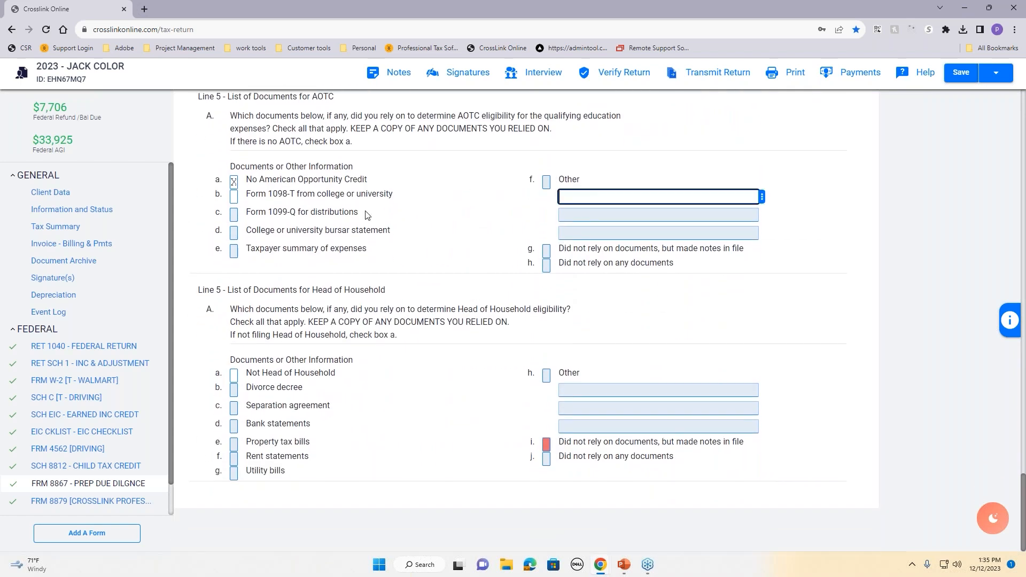
pyautogui.click(596, 389)
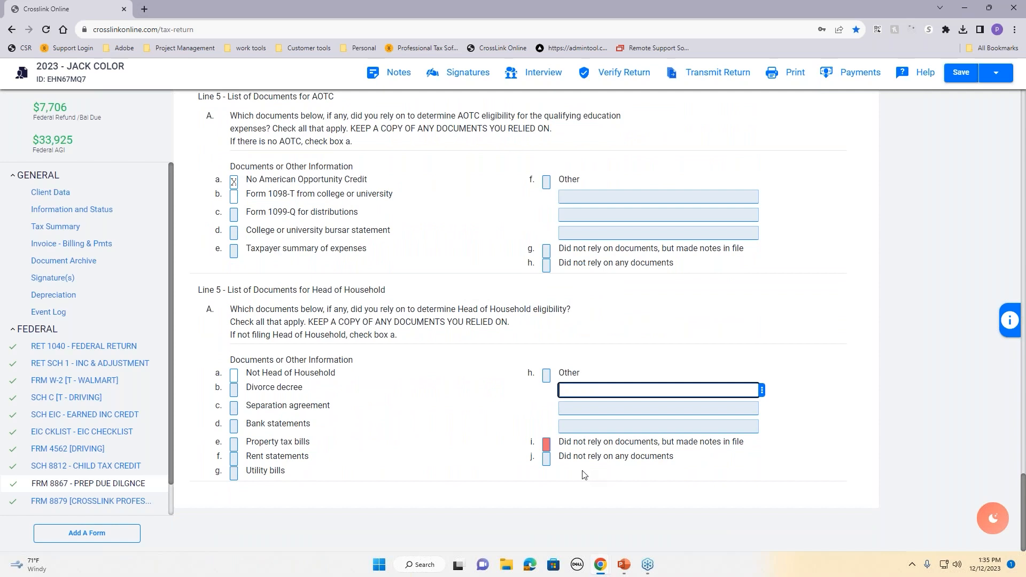
pyautogui.click(546, 444)
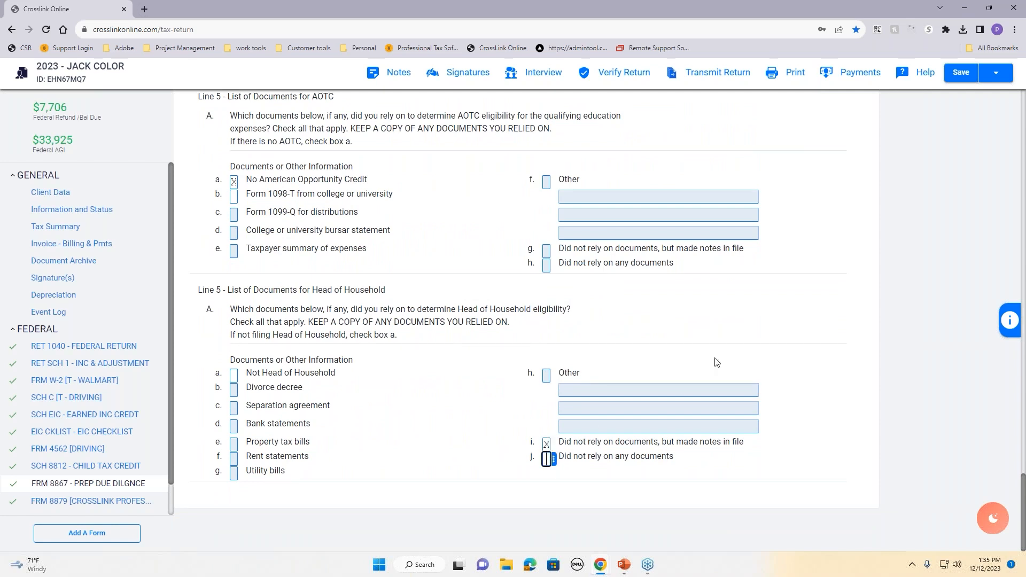
pyautogui.scroll(10, 717, 350)
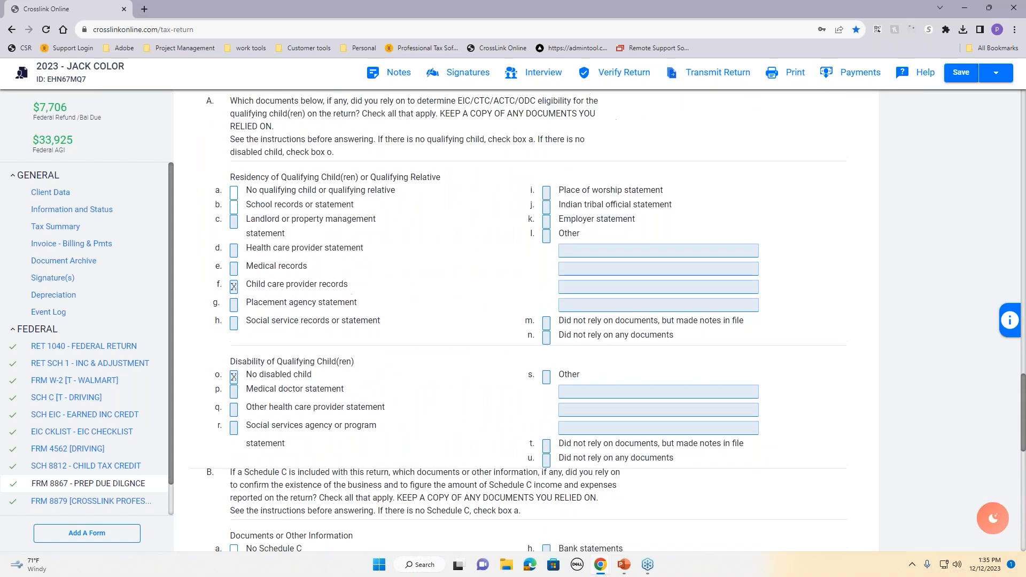
pyautogui.scroll(15, 706, 343)
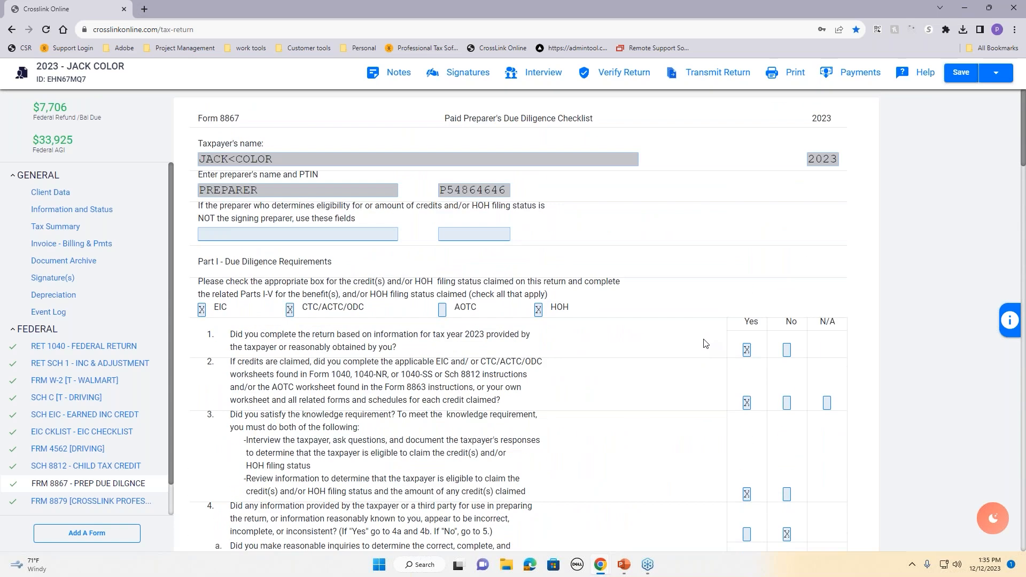
pyautogui.click(619, 74)
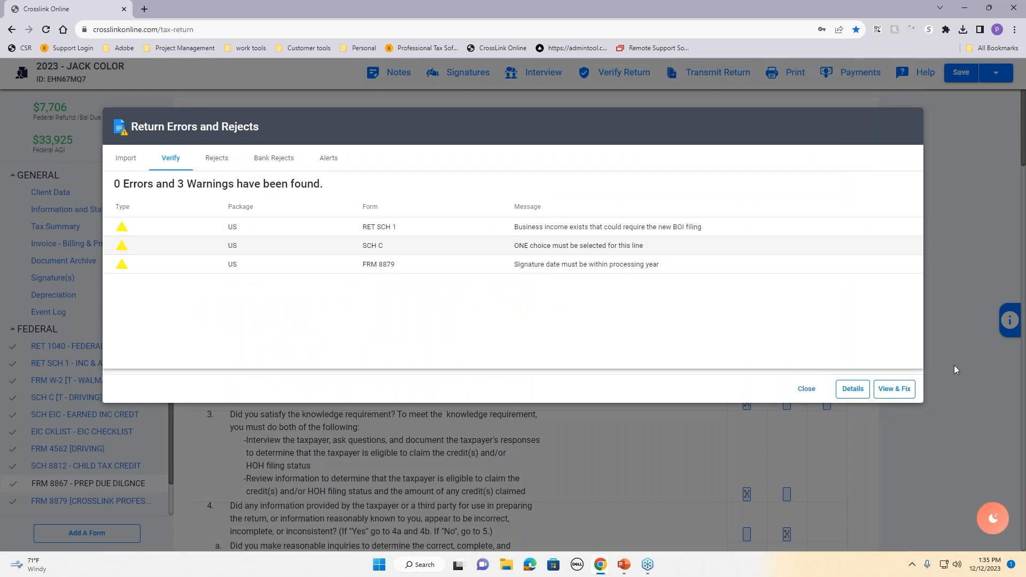
# Step: Fix the flagged Schedule C line with X, re-verify, and view the Signatures page showing Final Tax Return Missing
pyautogui.click(899, 392)
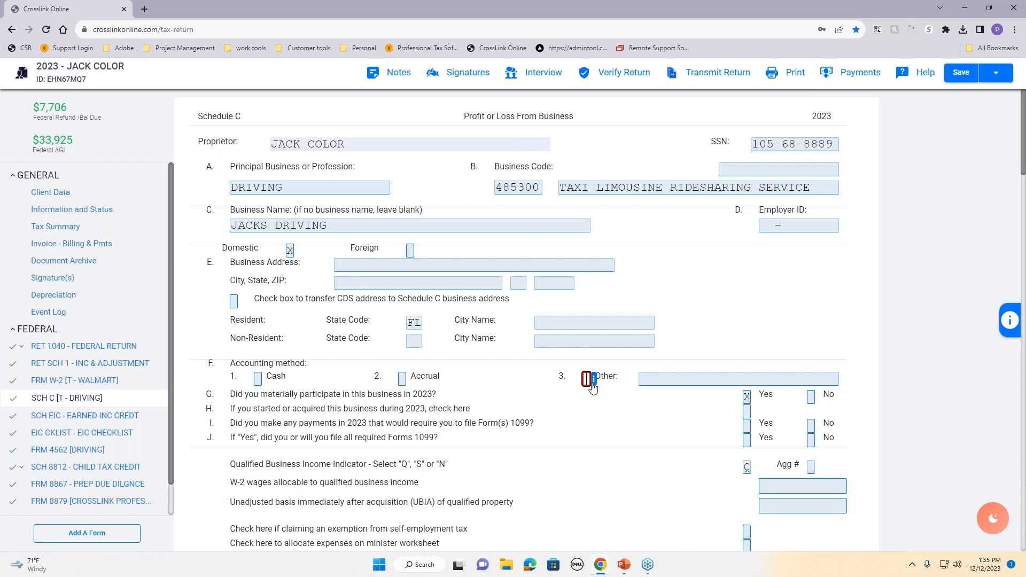
pyautogui.write('X')
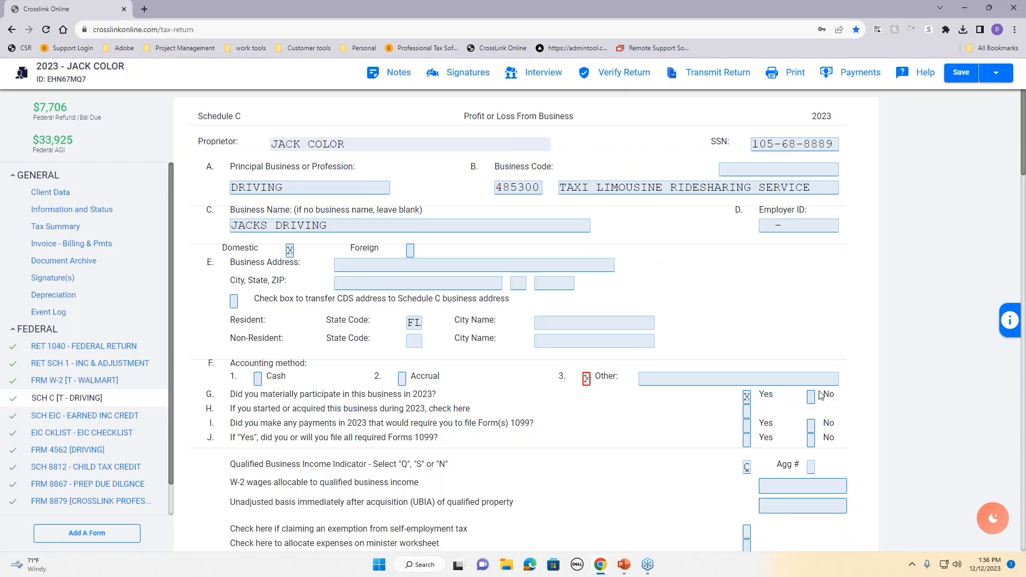
pyautogui.click(807, 389)
pyautogui.click(607, 80)
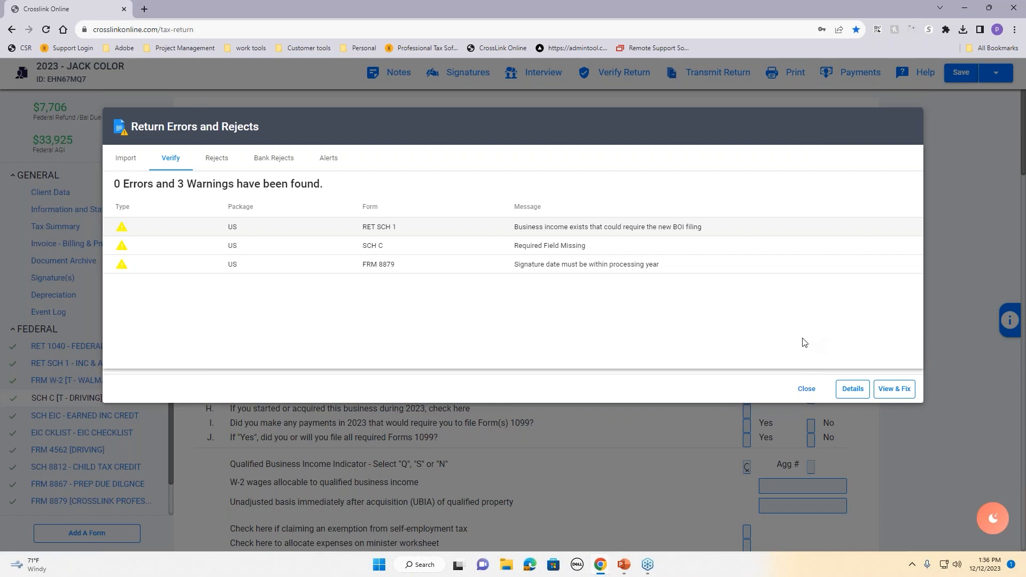
pyautogui.click(807, 389)
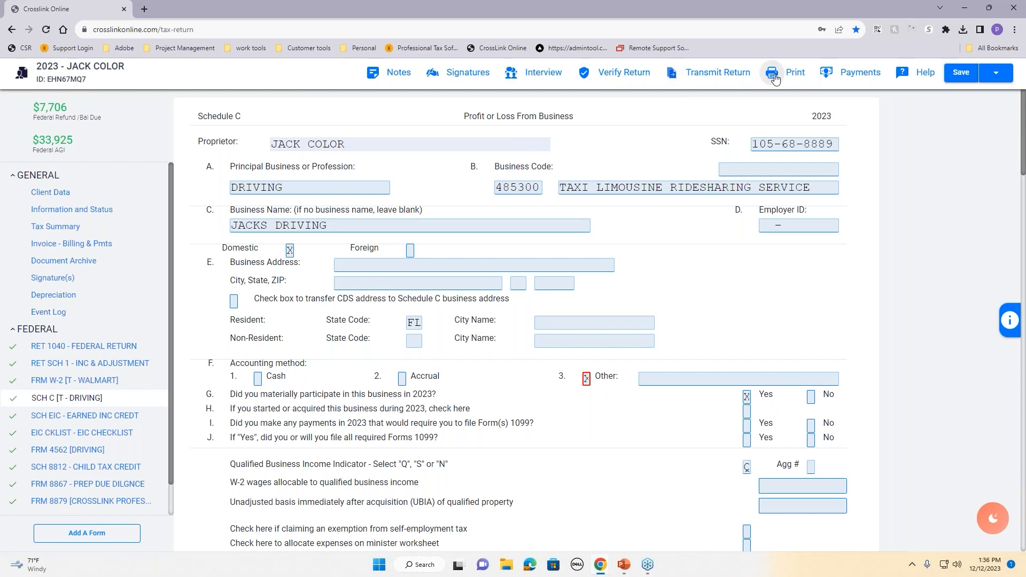
pyautogui.click(462, 79)
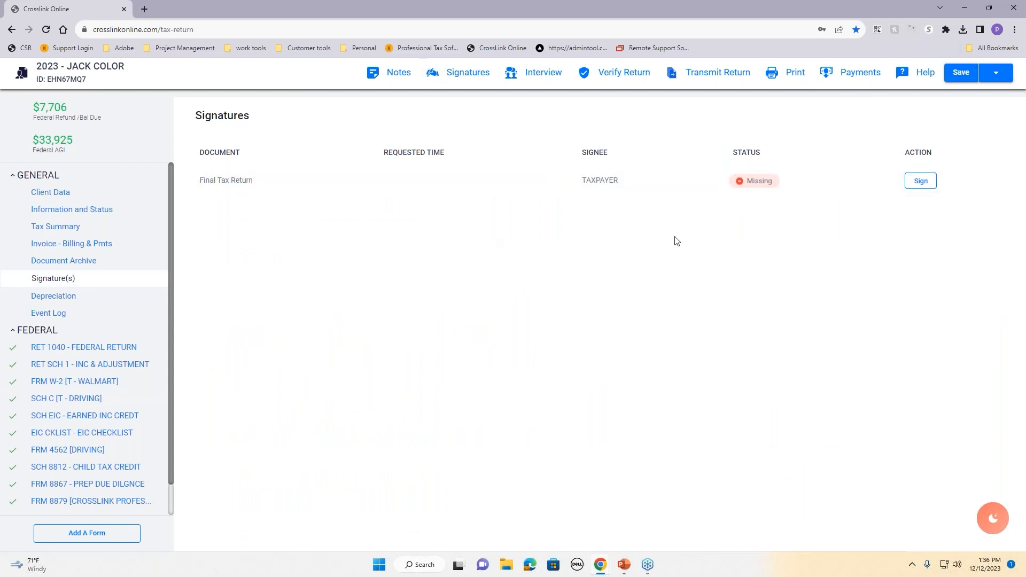
# Step: Start signing the Final Tax Return despite warnings, using Capture Signature, to bring up the signature pad
pyautogui.click(921, 182)
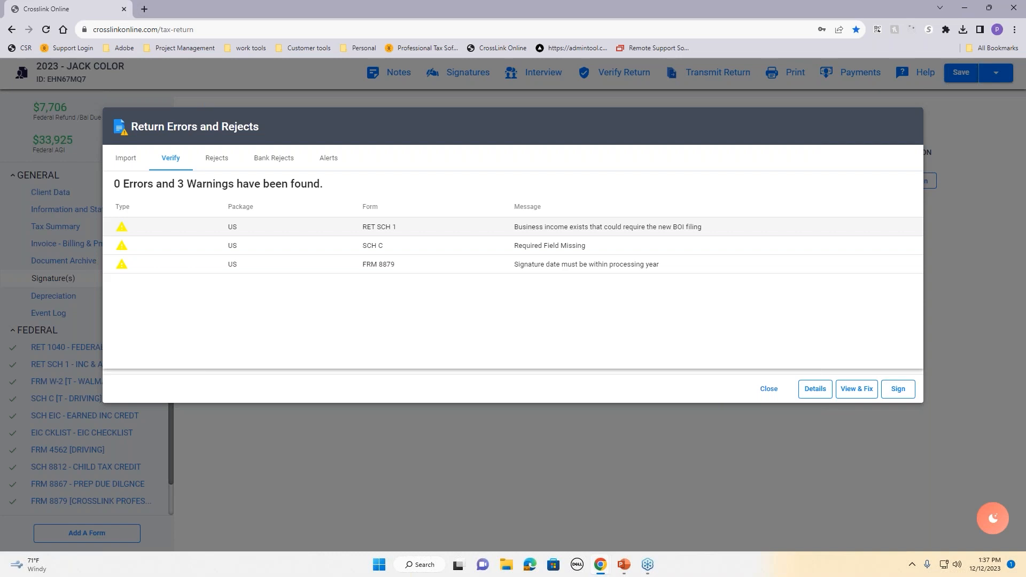
pyautogui.click(898, 389)
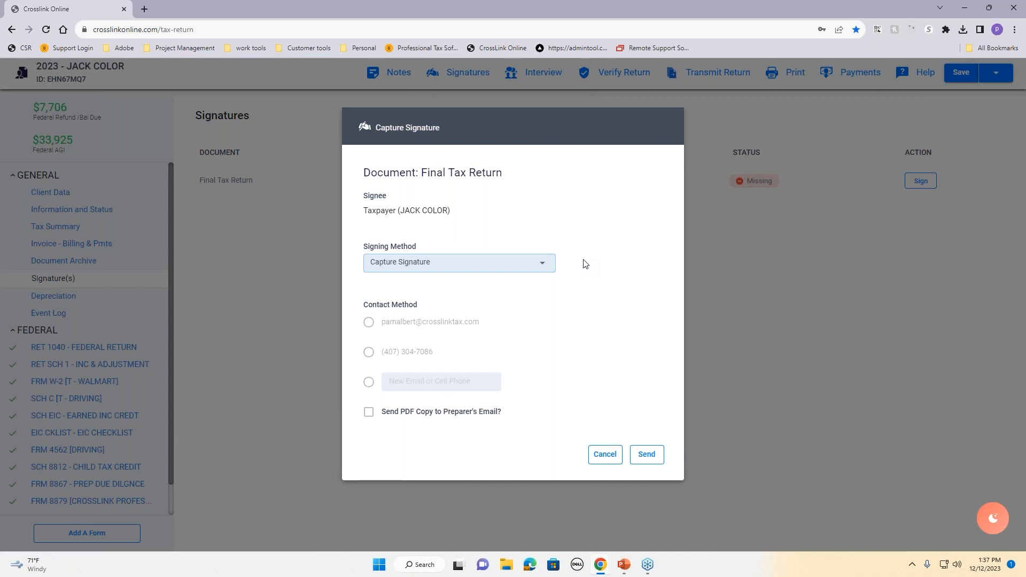
pyautogui.click(543, 267)
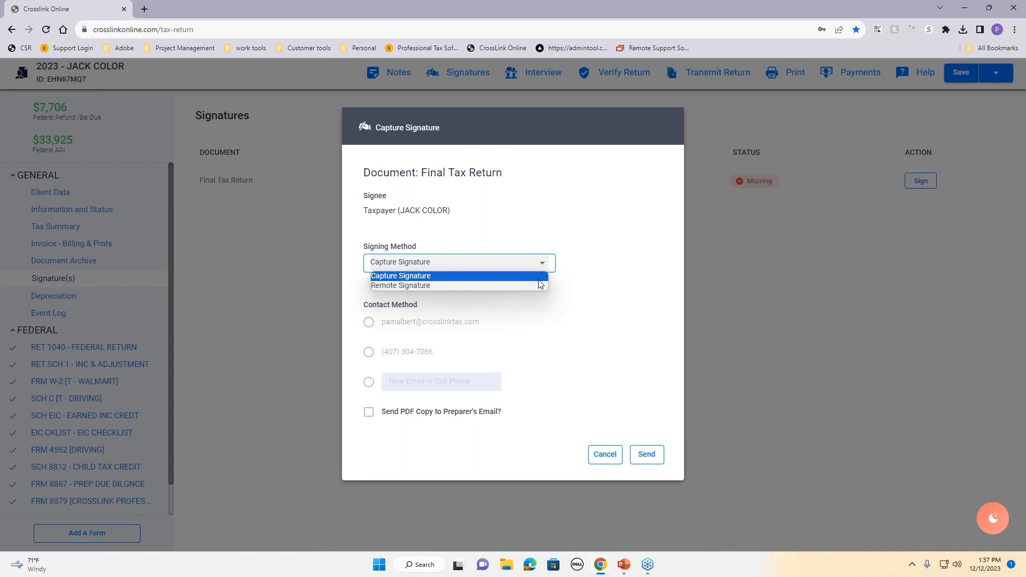
pyautogui.click(539, 280)
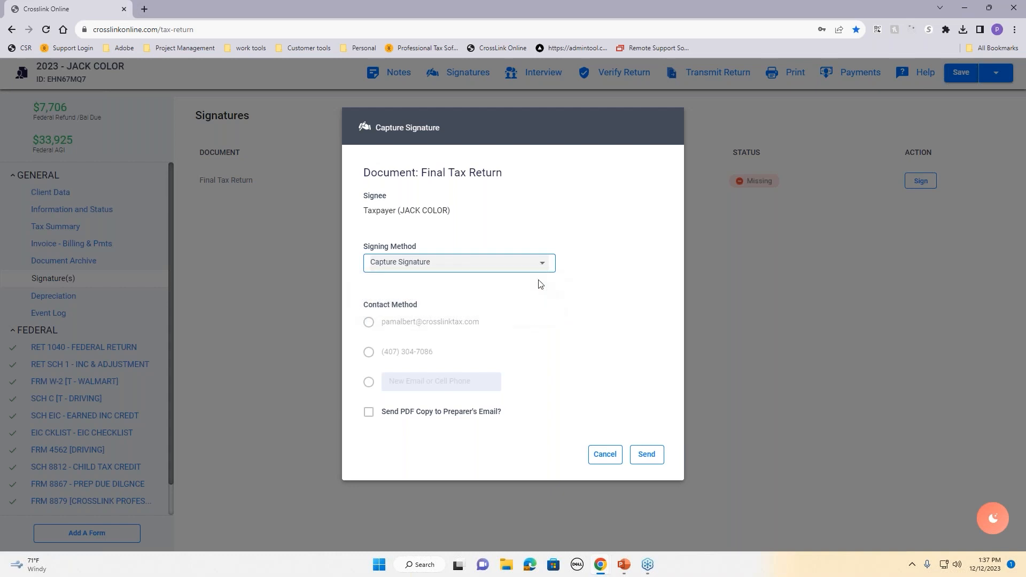
pyautogui.click(647, 456)
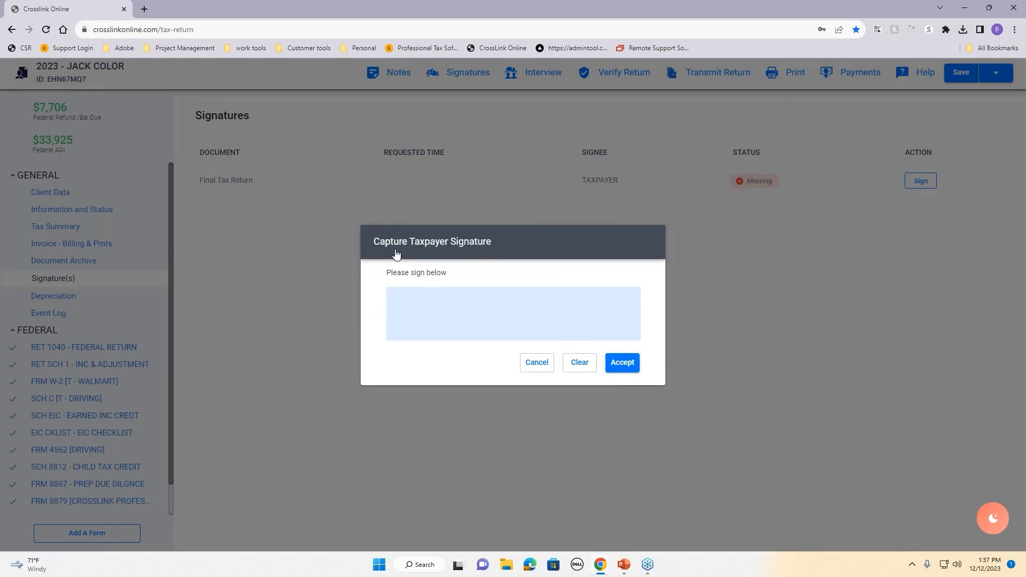
# Step: Draw and clear a test signature on the pad, then cancel the in-person signing
pyautogui.moveTo(479, 317)
pyautogui.mouseDown()
pyautogui.moveTo(537, 326)
pyautogui.moveTo(497, 299)
pyautogui.moveTo(574, 313)
pyautogui.mouseUp()
pyautogui.click(584, 366)
pyautogui.moveTo(410, 303)
pyautogui.mouseDown()
pyautogui.moveTo(431, 325)
pyautogui.moveTo(624, 323)
pyautogui.mouseUp()
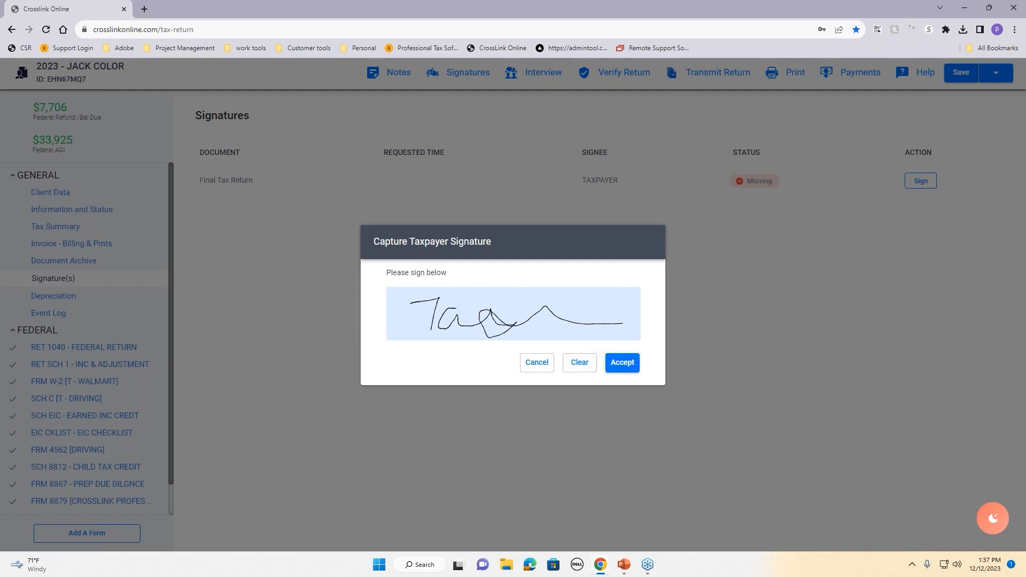
pyautogui.click(546, 367)
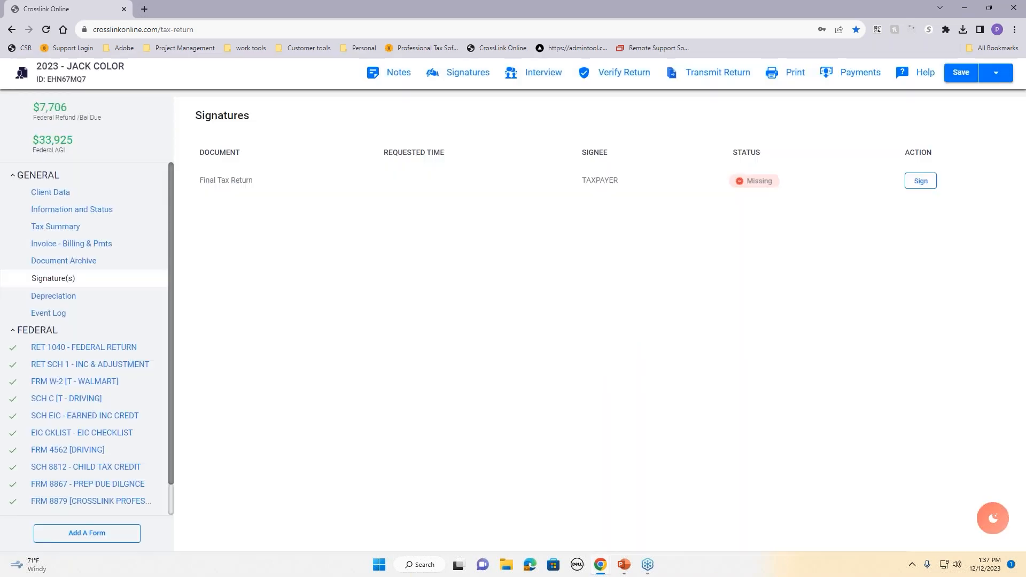
# Step: Set up a Remote Signature request to the taxpayer's email, toggle the preparer PDF copy, then cancel
pyautogui.click(920, 182)
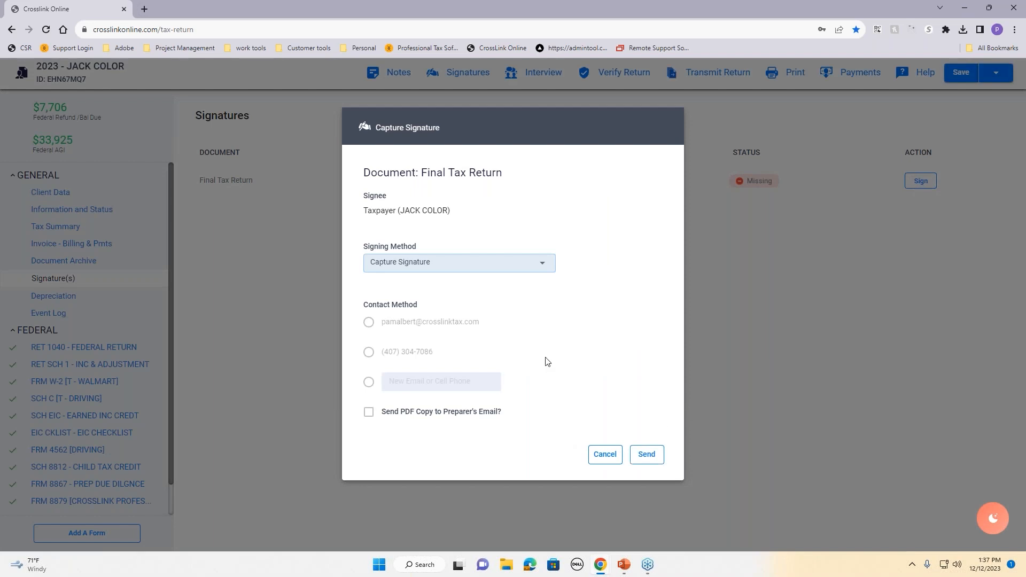
pyautogui.click(499, 270)
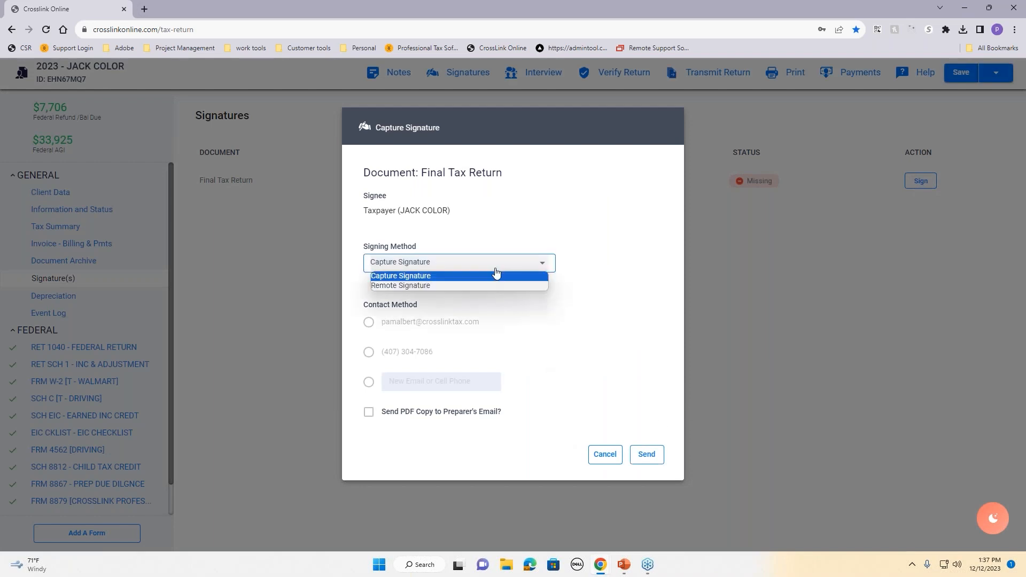
pyautogui.click(460, 287)
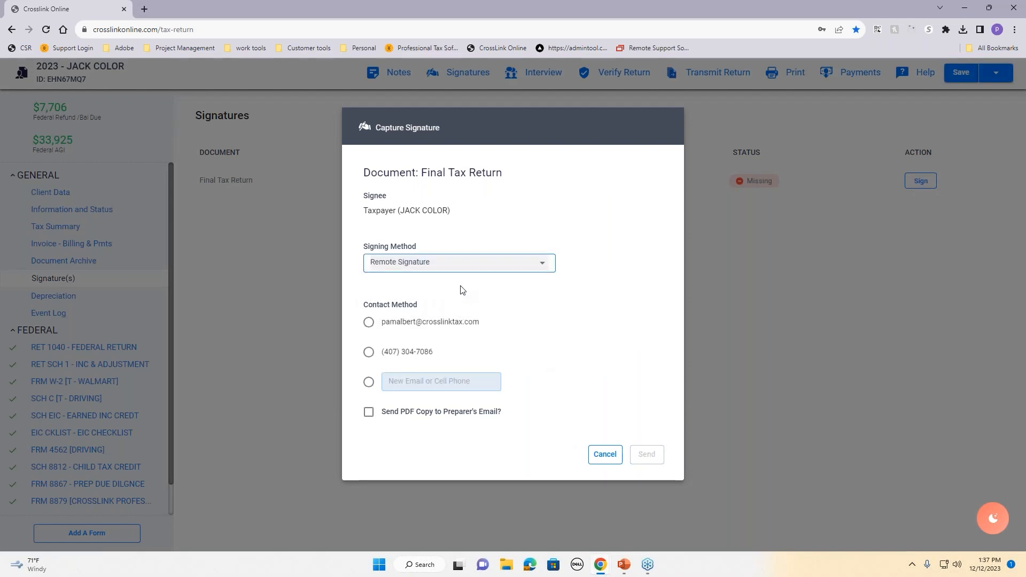
pyautogui.click(451, 326)
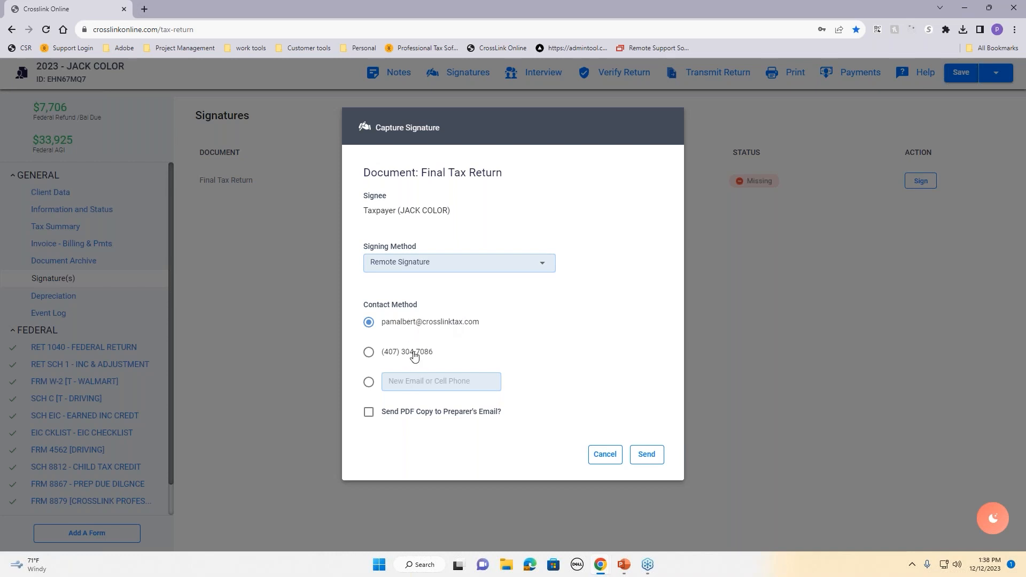
pyautogui.click(408, 383)
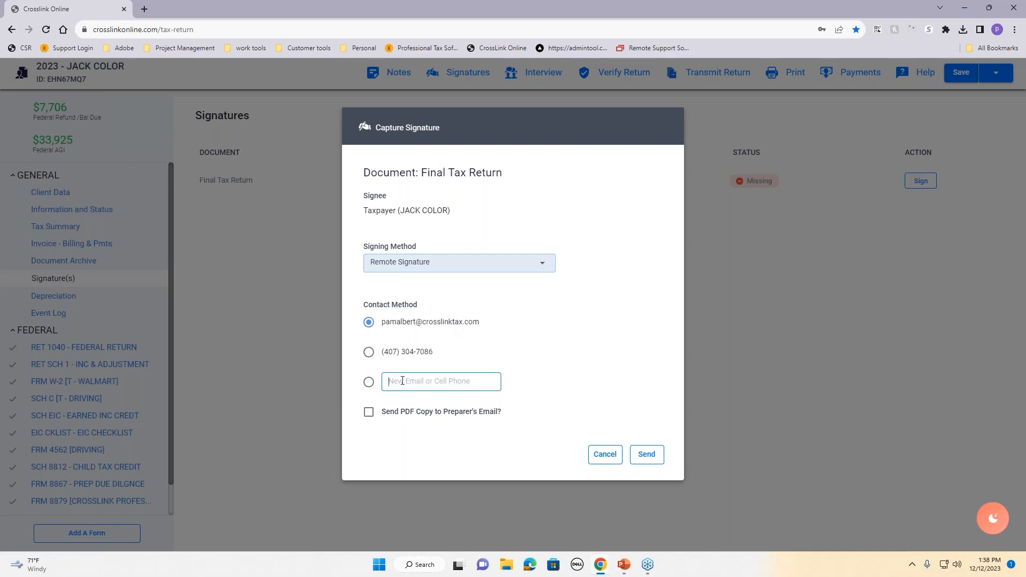
pyautogui.click(372, 414)
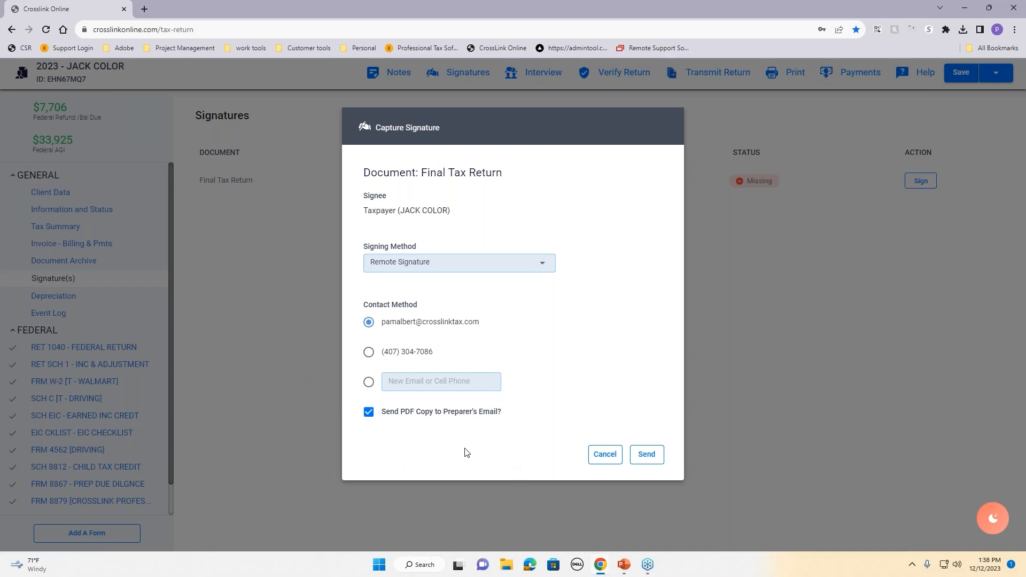
pyautogui.click(425, 417)
pyautogui.click(454, 263)
pyautogui.click(446, 286)
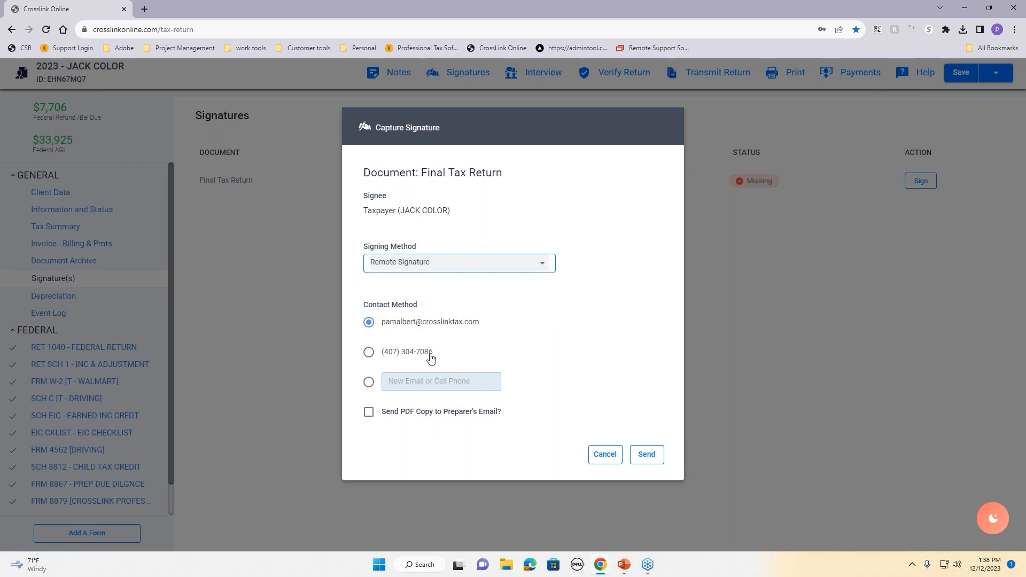
pyautogui.click(605, 456)
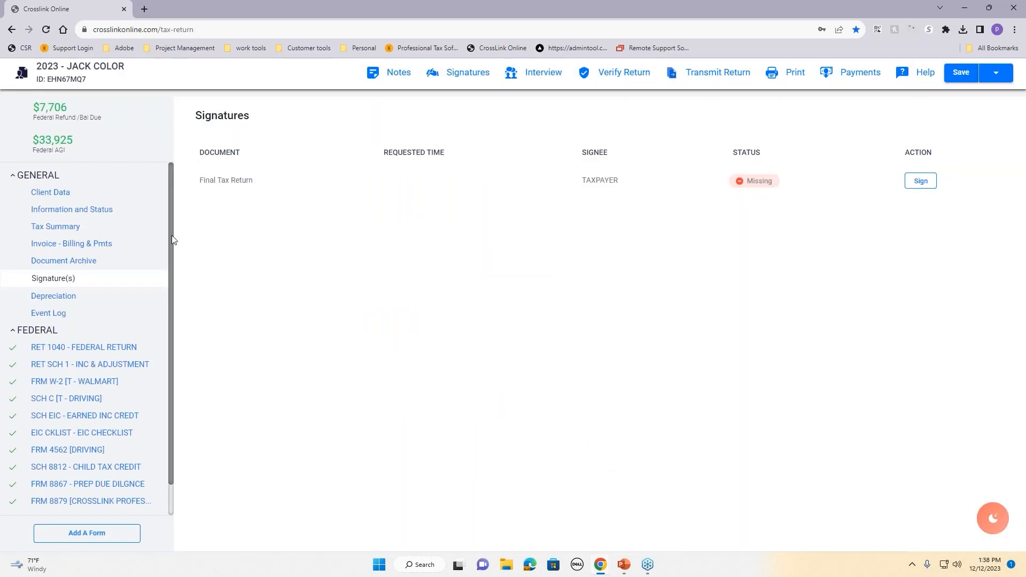
# Step: Review Client Data down to Dependents, re-verify (0 errors, 3 warnings), and bring up the print options
pyautogui.click(74, 193)
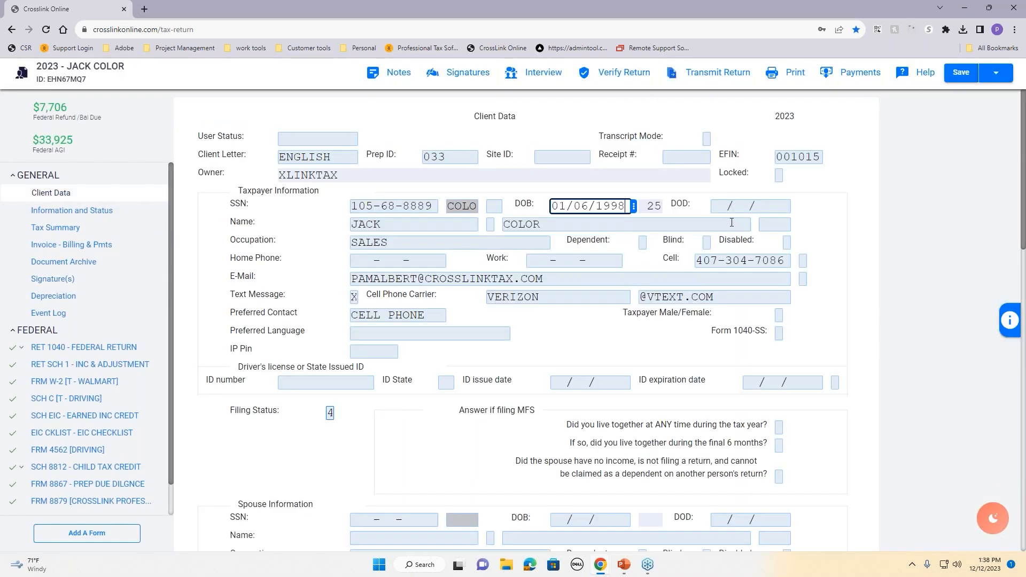
pyautogui.scroll(-7, 730, 218)
pyautogui.scroll(-10, 730, 218)
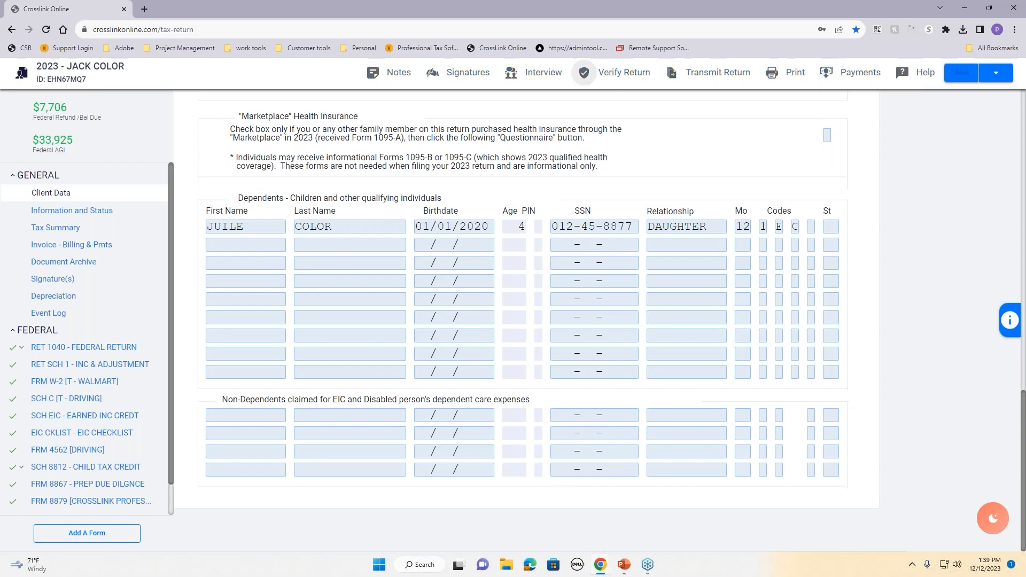
pyautogui.click(607, 73)
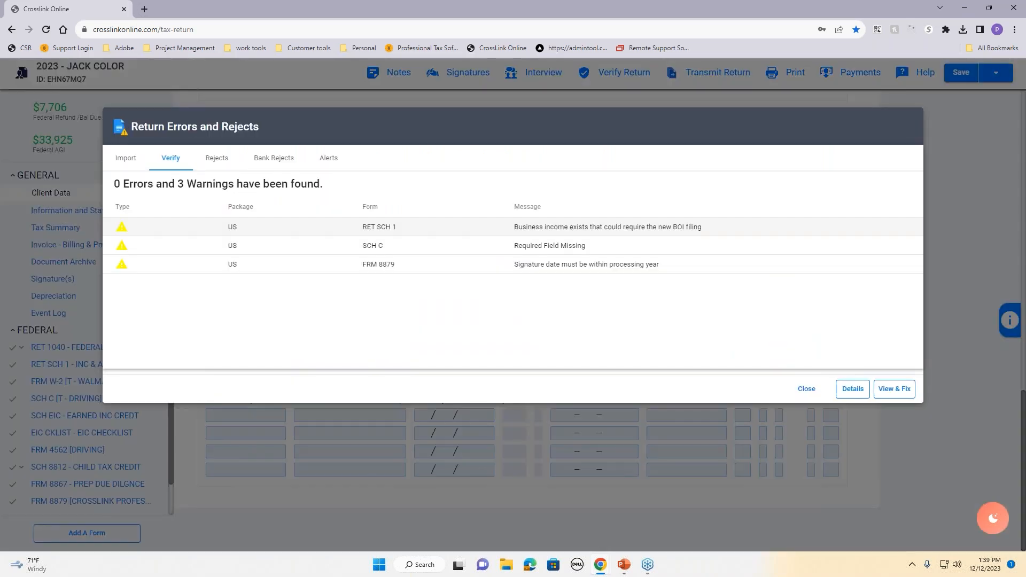
pyautogui.click(801, 388)
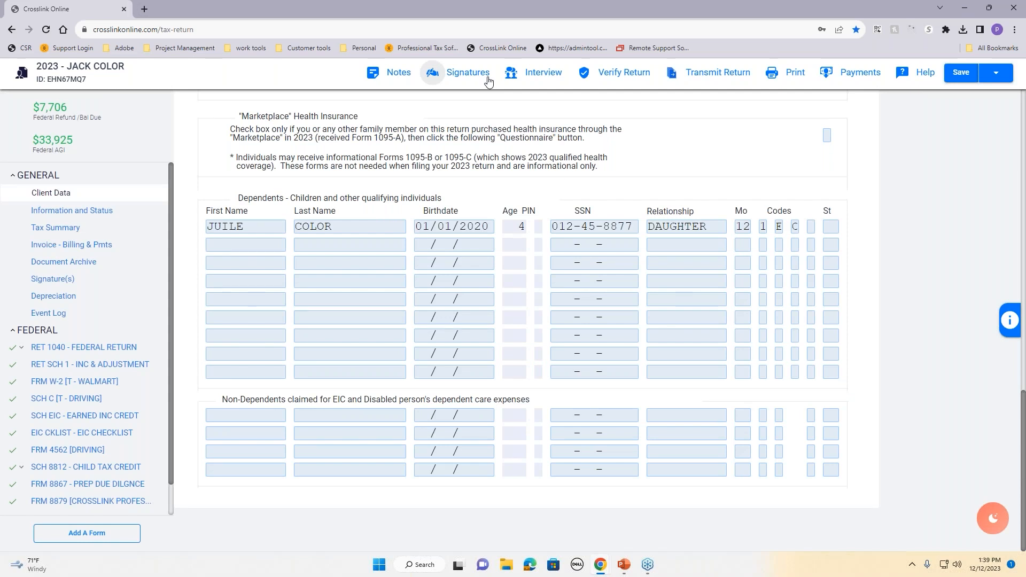
pyautogui.click(771, 75)
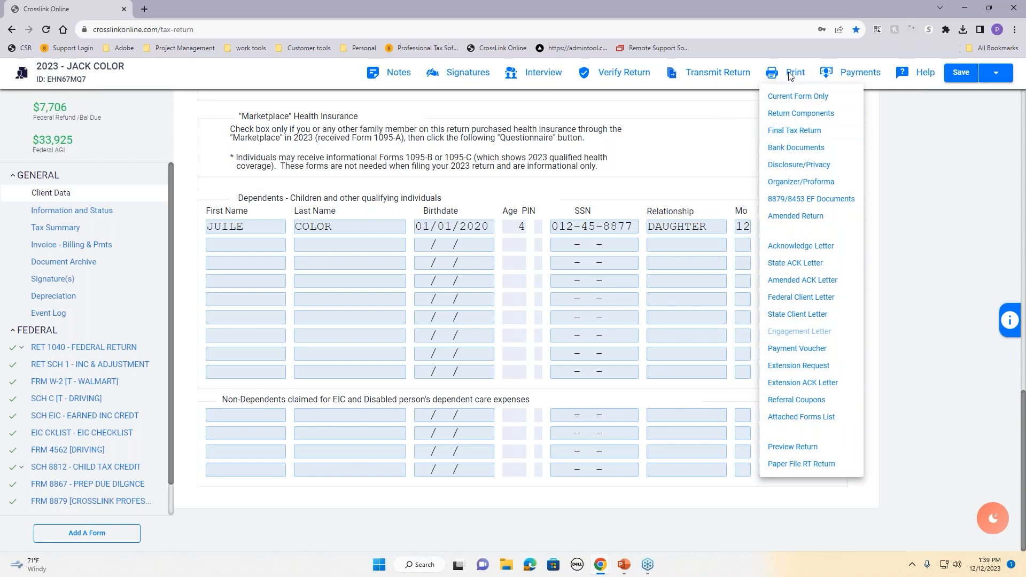
# Step: Review the Final Tax Return print options past the warnings without printing, then start transmitting
pyautogui.click(793, 133)
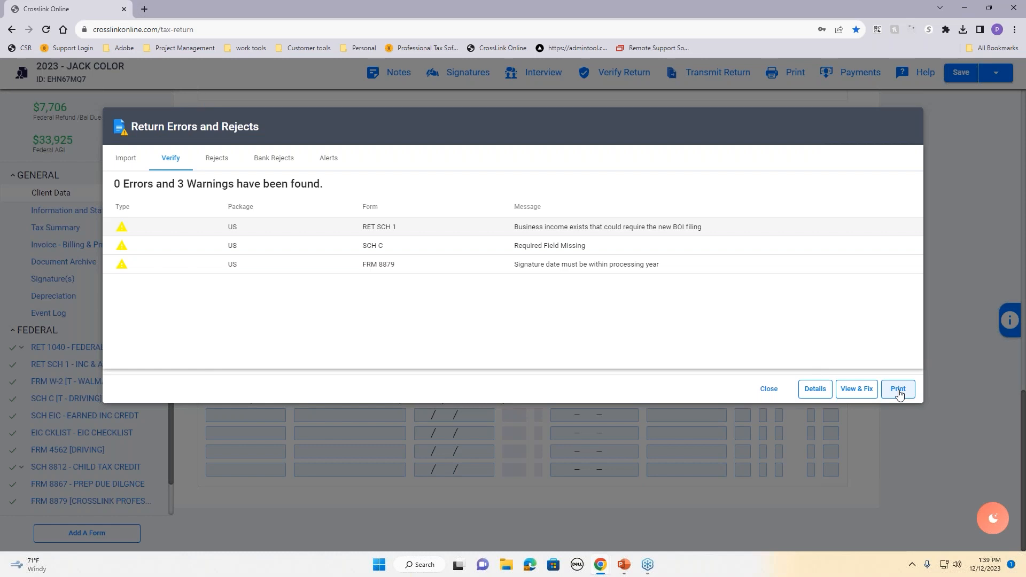
pyautogui.click(898, 389)
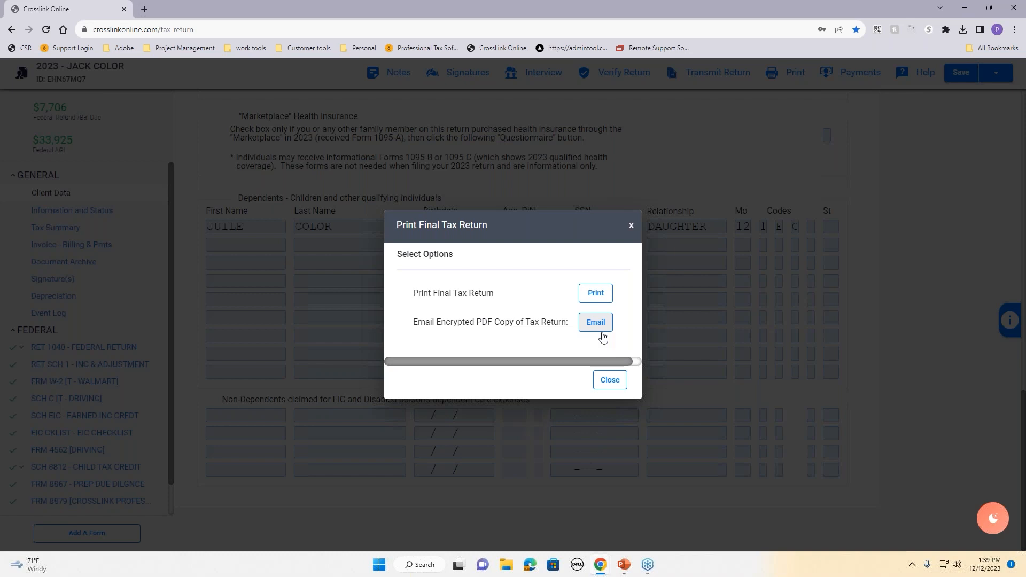
pyautogui.click(603, 388)
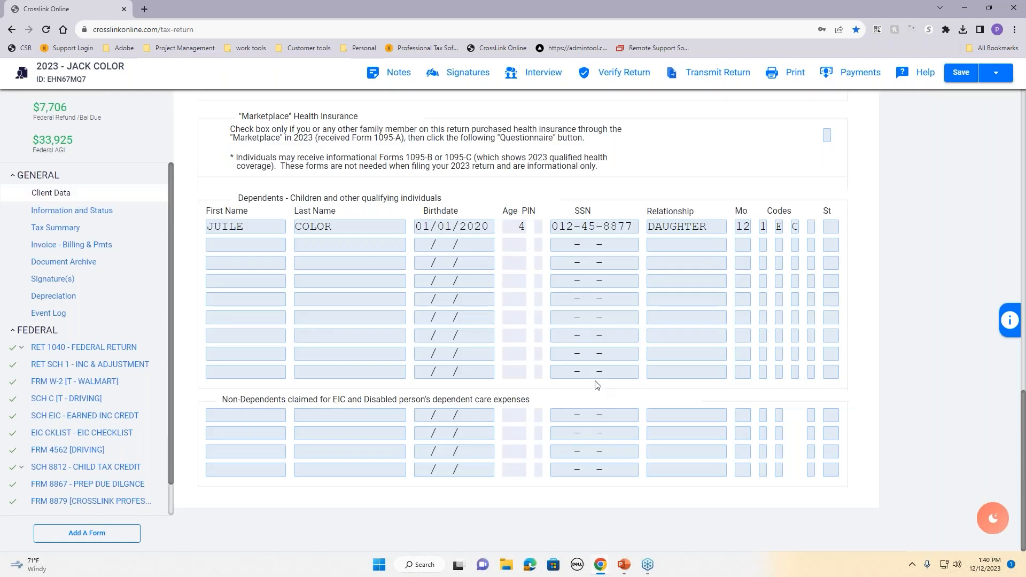
pyautogui.click(707, 78)
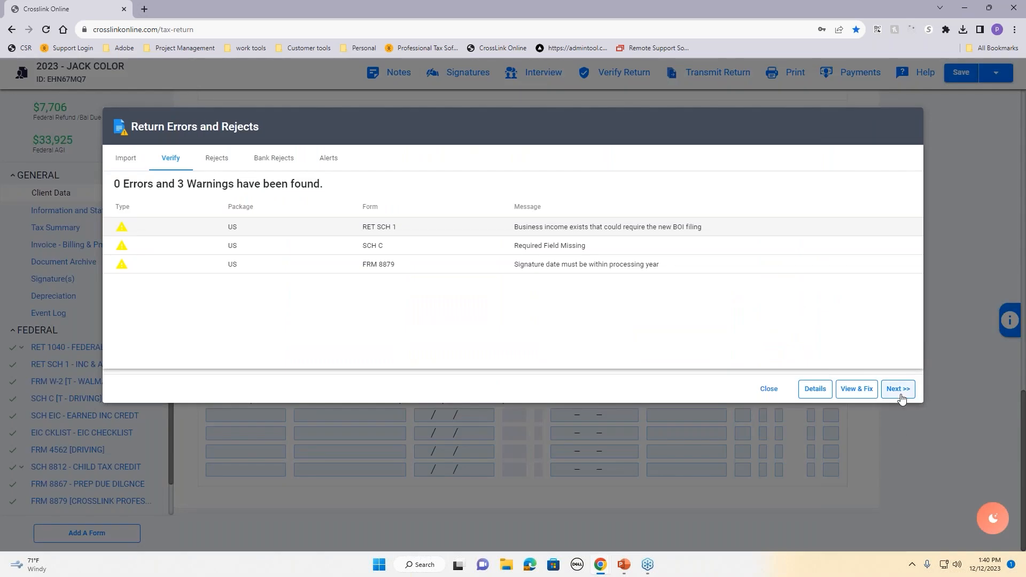
# Step: Mark the federal return for transmission past the warnings, then cancel the $4.00 transmit
pyautogui.click(899, 390)
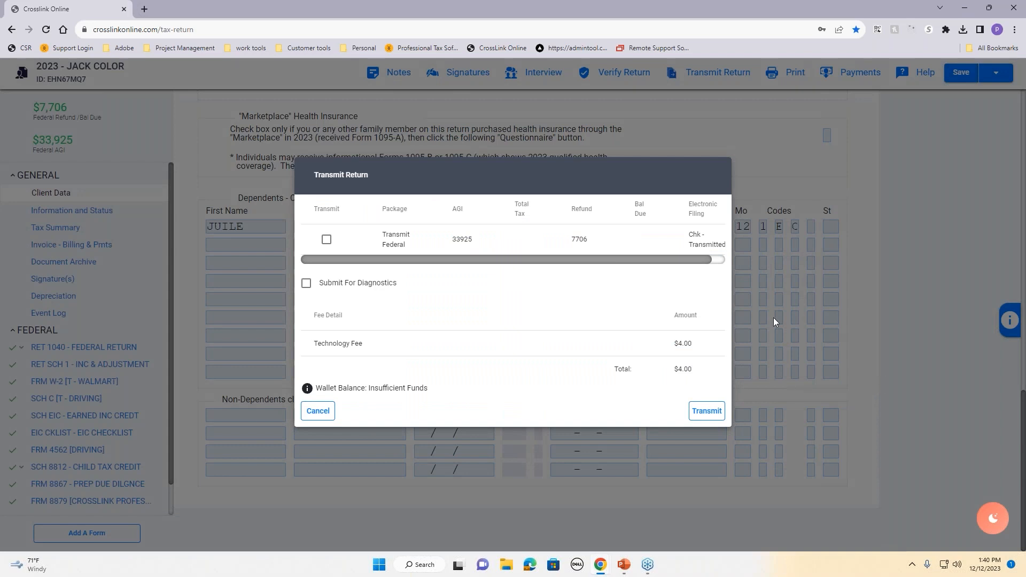
pyautogui.click(326, 239)
pyautogui.click(317, 411)
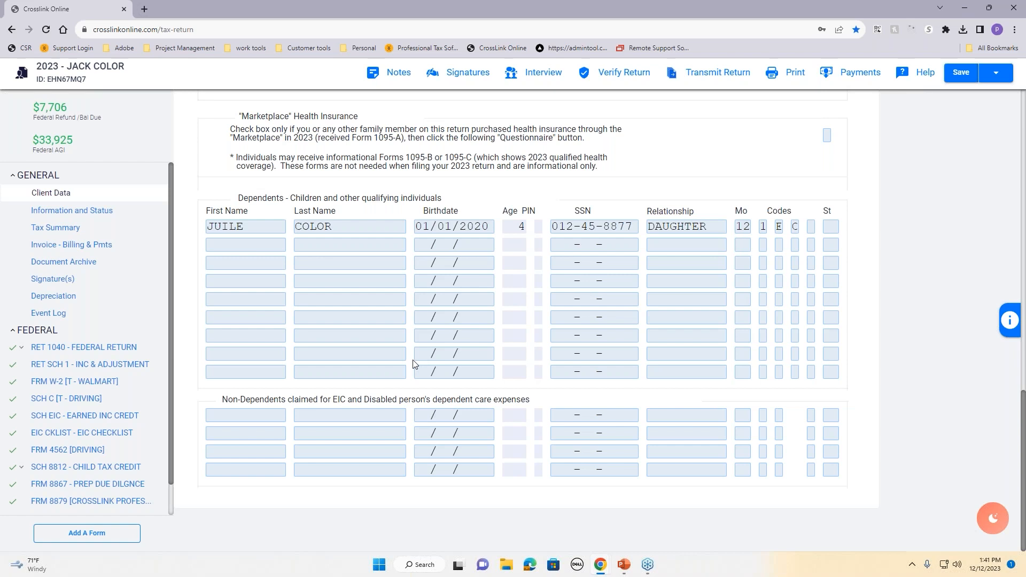
# Step: In Document Archive, attach the 1099 image from the Pictures folder as a new document
pyautogui.click(56, 193)
pyautogui.click(52, 262)
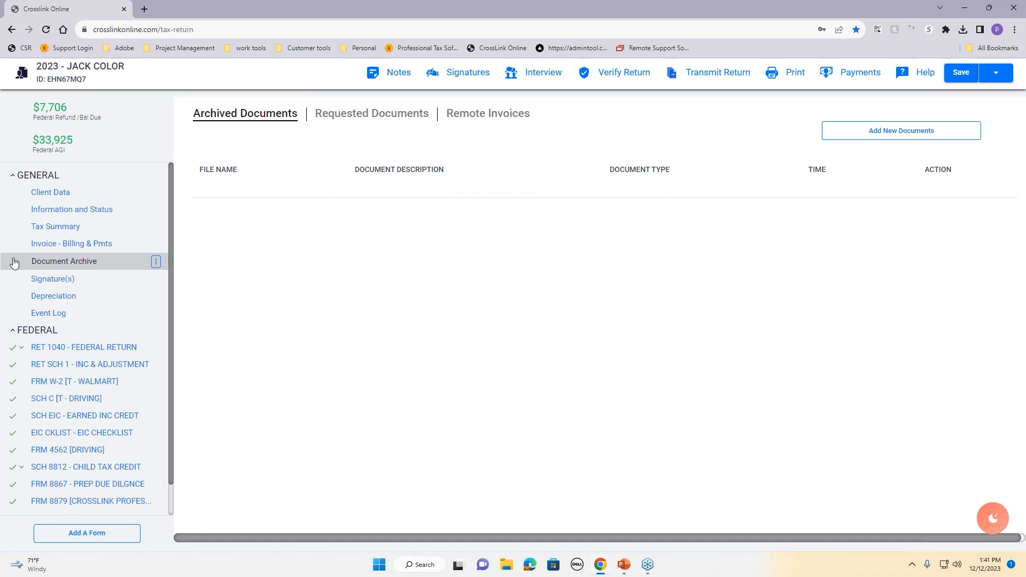
pyautogui.click(901, 134)
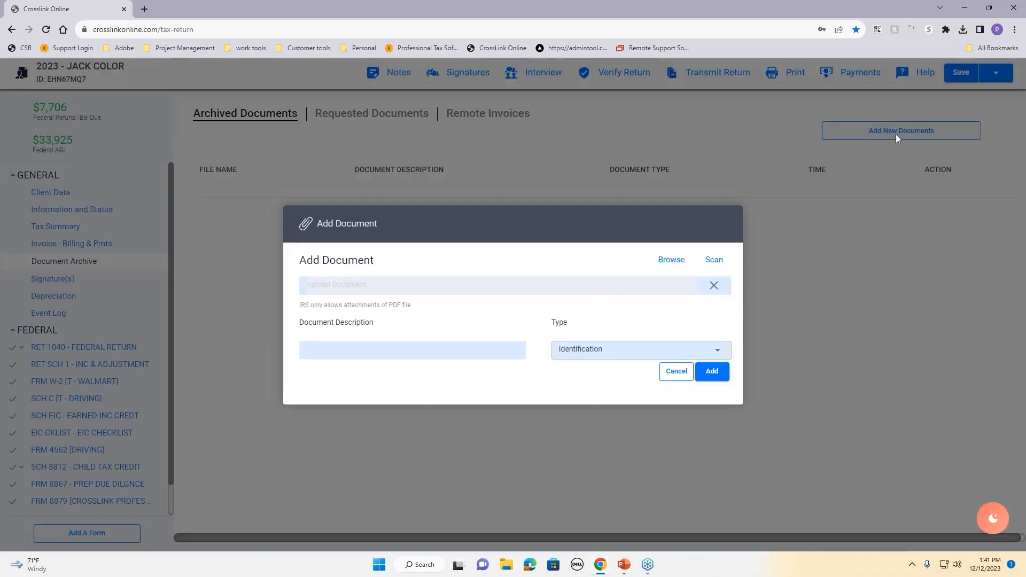
pyautogui.click(674, 261)
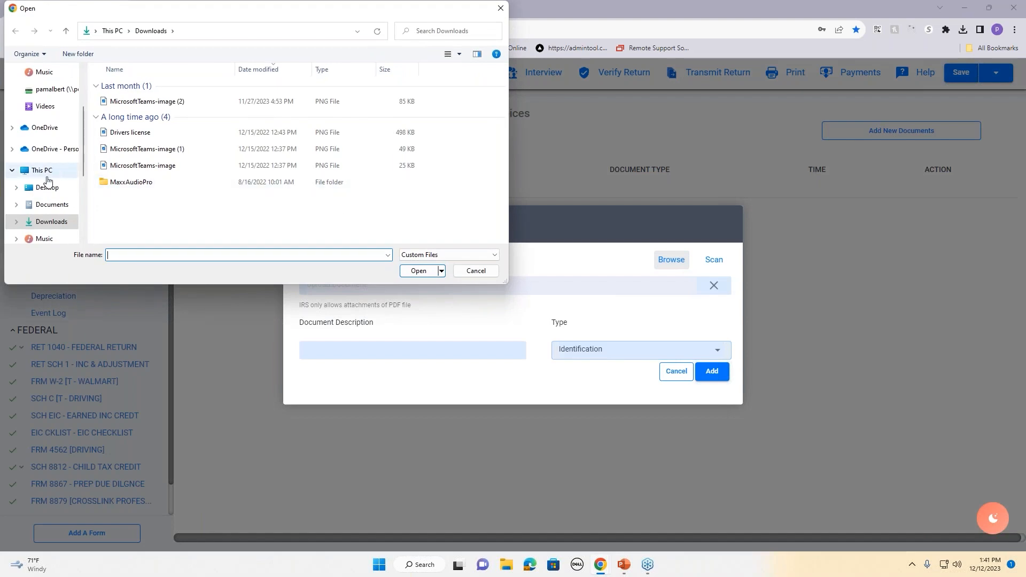
pyautogui.scroll(-1, 52, 217)
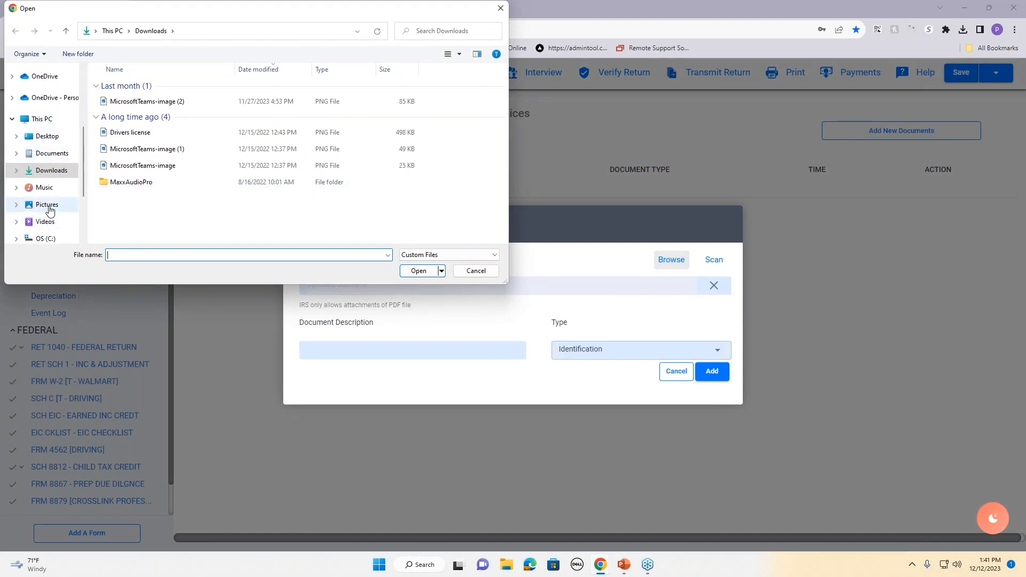
pyautogui.click(50, 208)
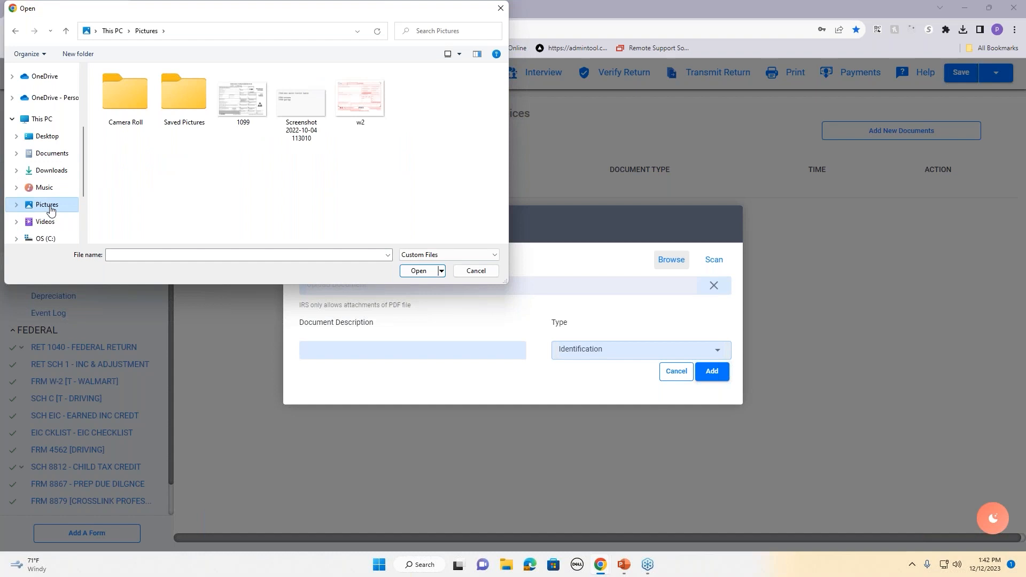
pyautogui.click(241, 107)
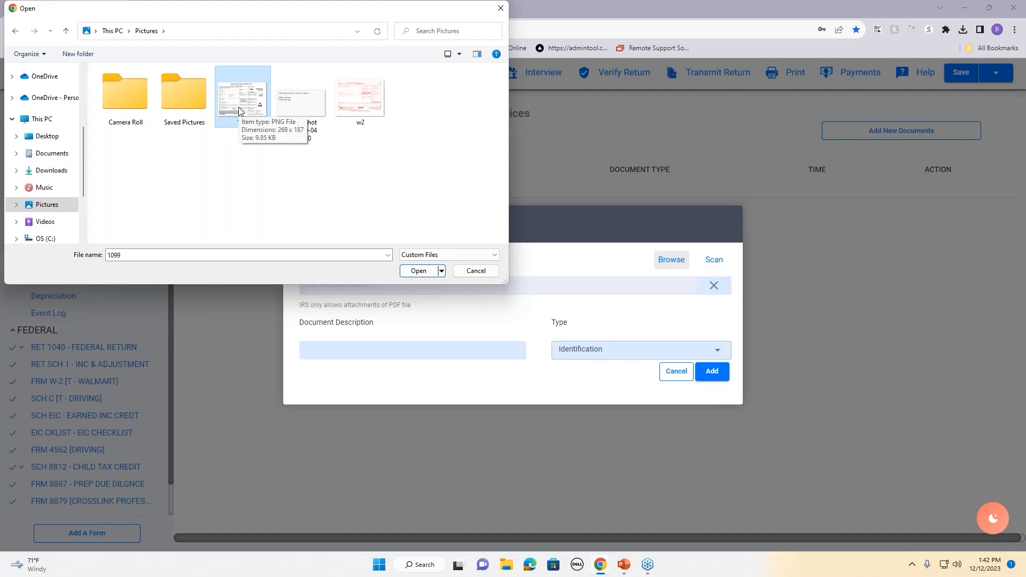
pyautogui.click(419, 271)
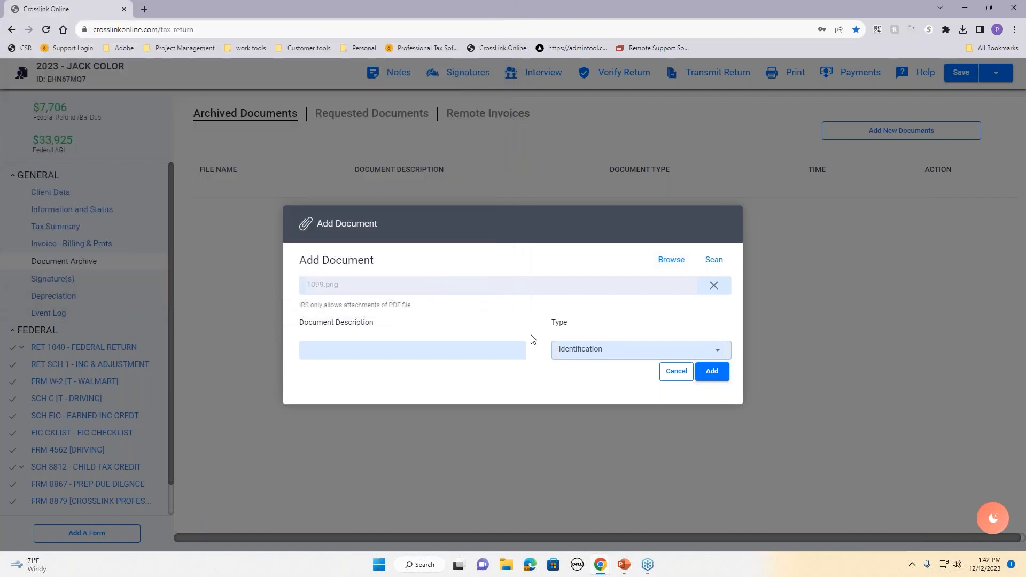
# Step: Set the document type to Form 1099, describe it as '1099 for uber', and add it
pyautogui.click(603, 352)
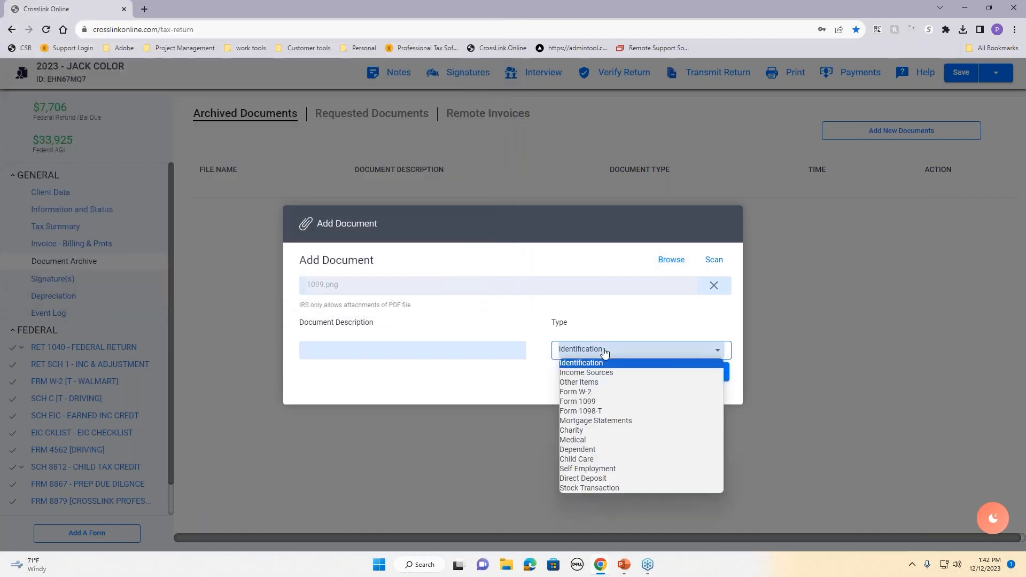
pyautogui.click(585, 402)
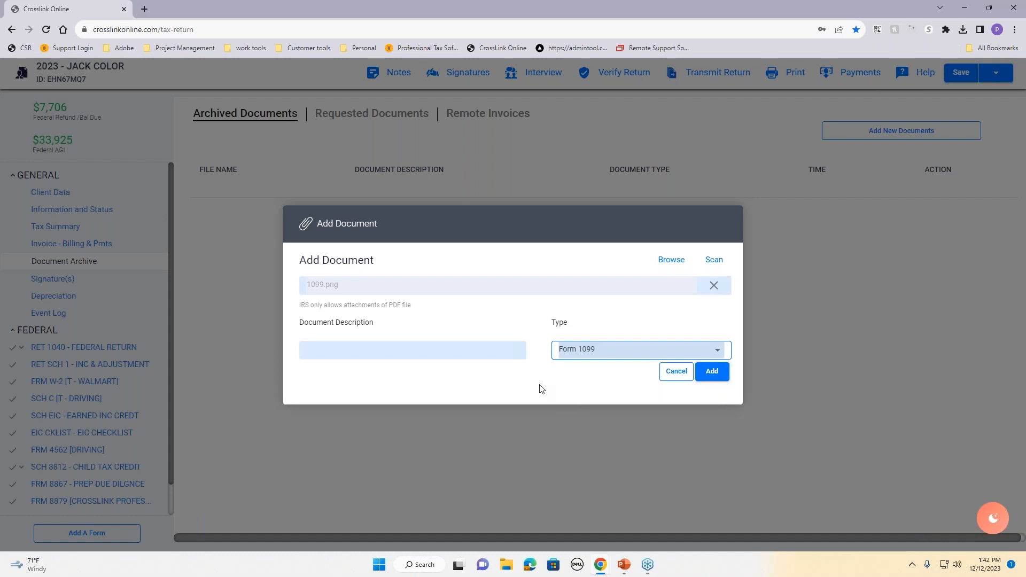
pyautogui.click(493, 347)
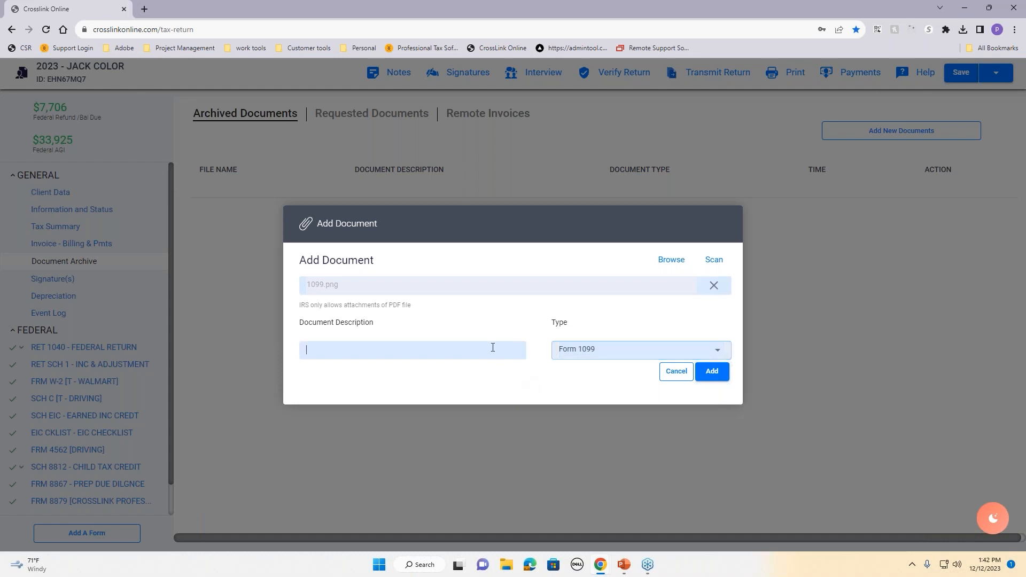
pyautogui.write('1099 for uber')
pyautogui.click(701, 372)
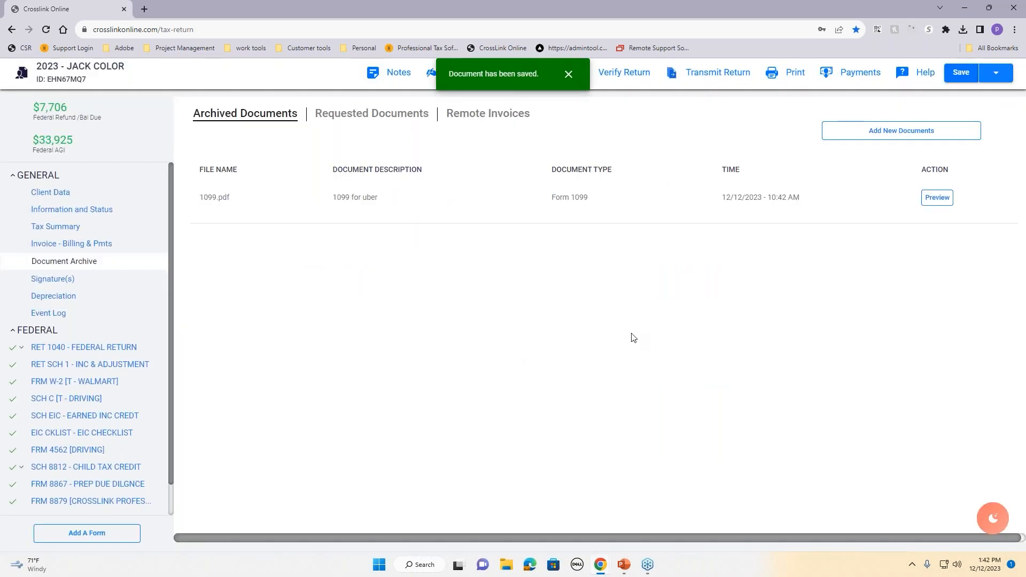
# Step: Preview the archived 1099.pdf, close it, and show the Requested Documents tab
pyautogui.click(937, 198)
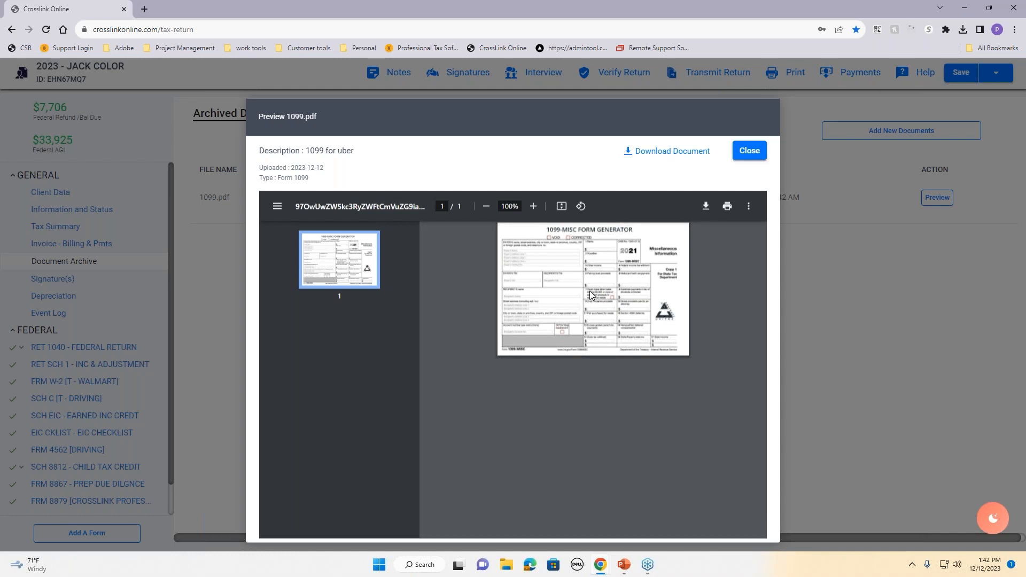
pyautogui.click(748, 151)
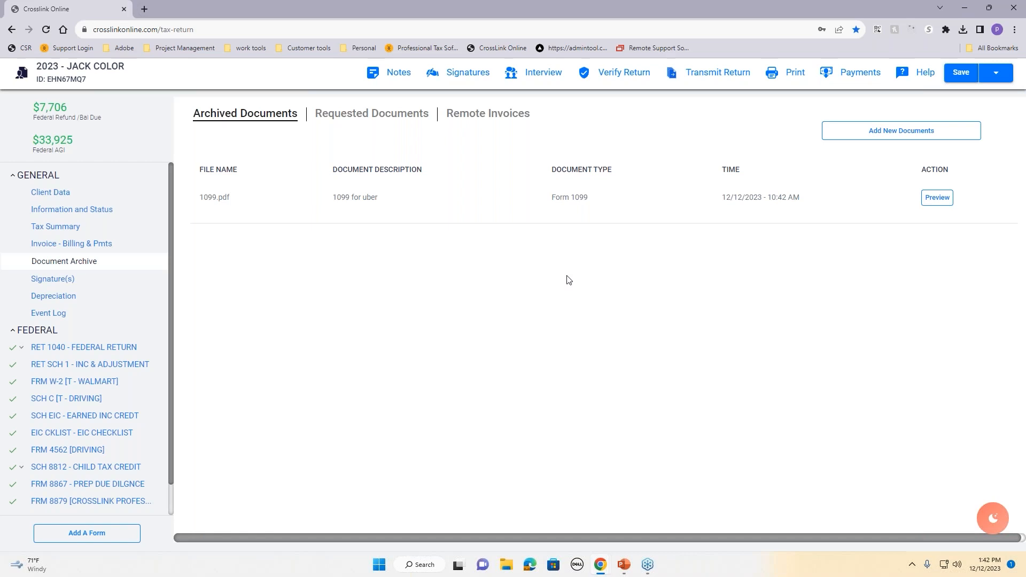
pyautogui.click(380, 125)
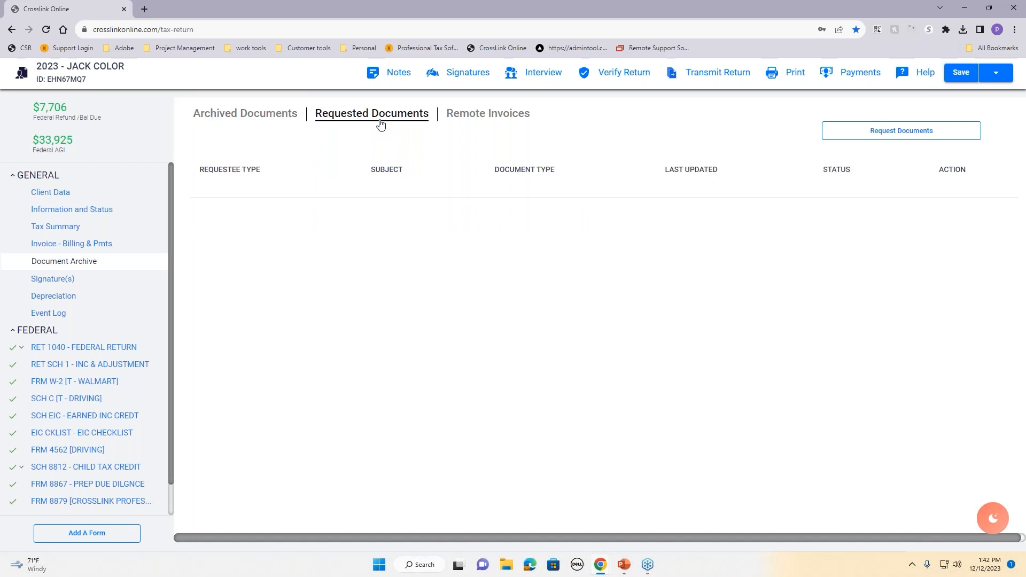
# Step: Start a new document request addressed to the taxpayer's listed email address
pyautogui.click(889, 134)
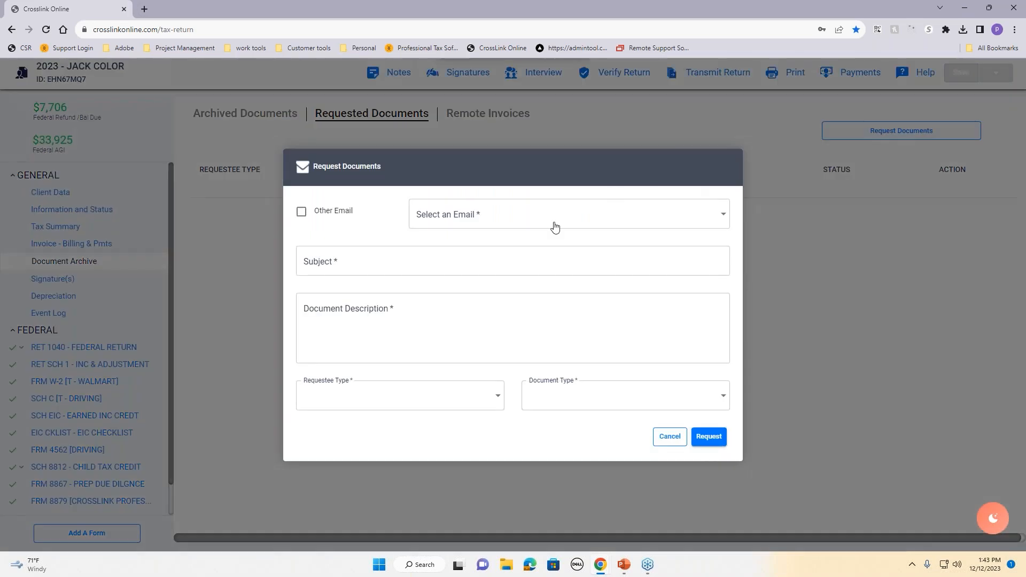
pyautogui.click(520, 225)
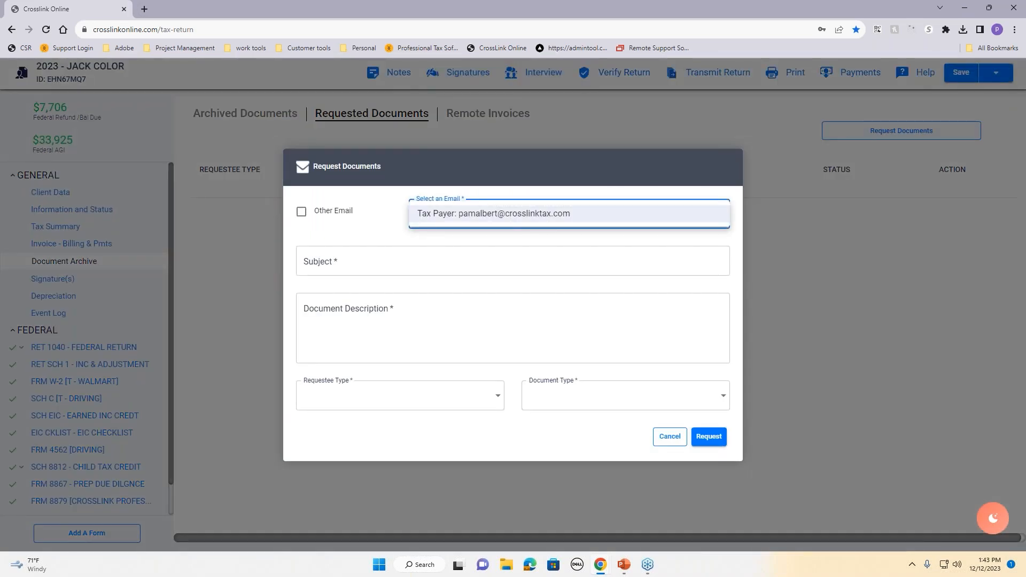
pyautogui.click(493, 213)
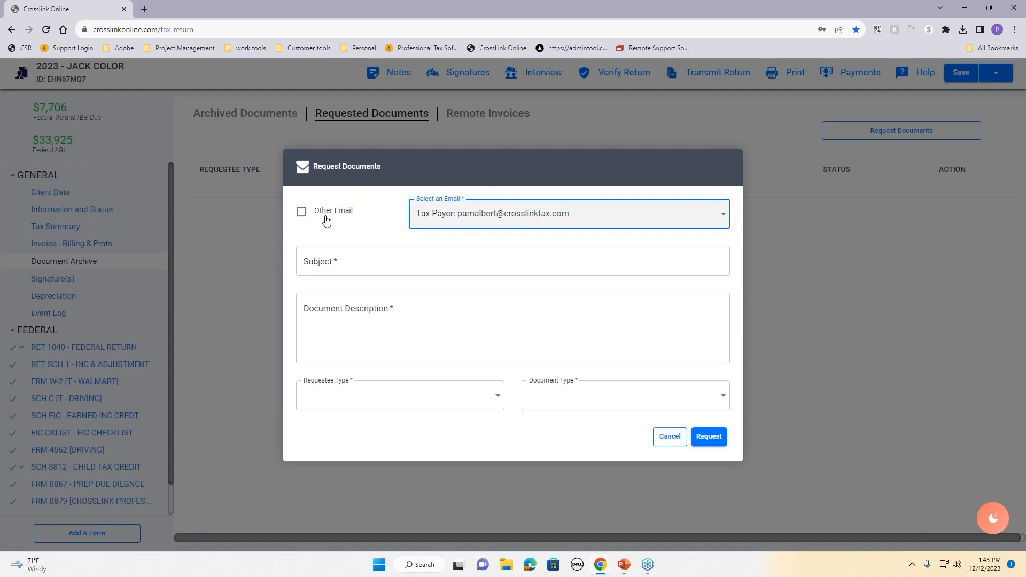
pyautogui.click(326, 219)
pyautogui.click(453, 216)
pyautogui.click(303, 212)
pyautogui.click(475, 219)
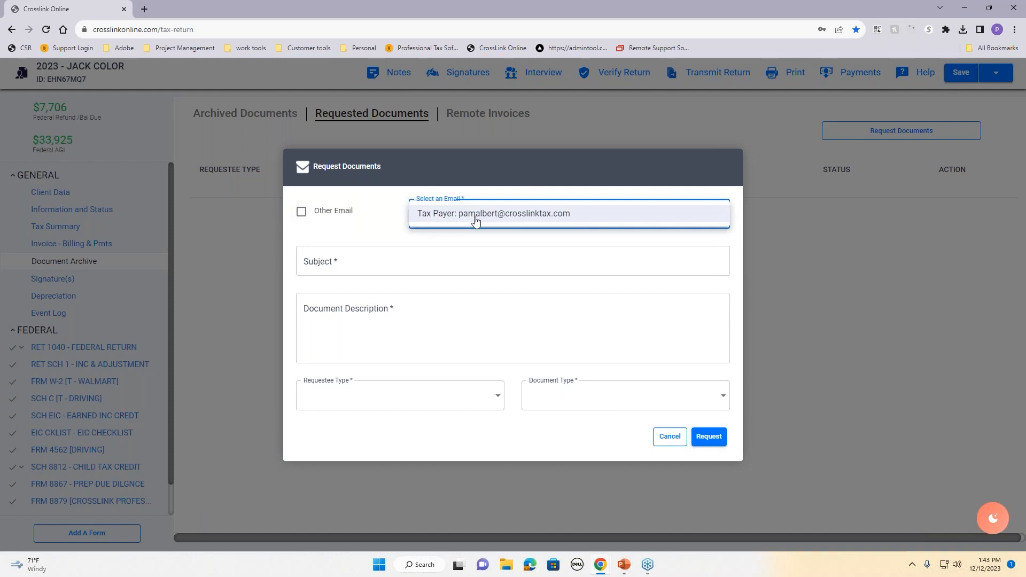
pyautogui.click(476, 215)
# Step: Enter the subject 'please upload docs' and the description 'need income docs'
pyautogui.click(385, 266)
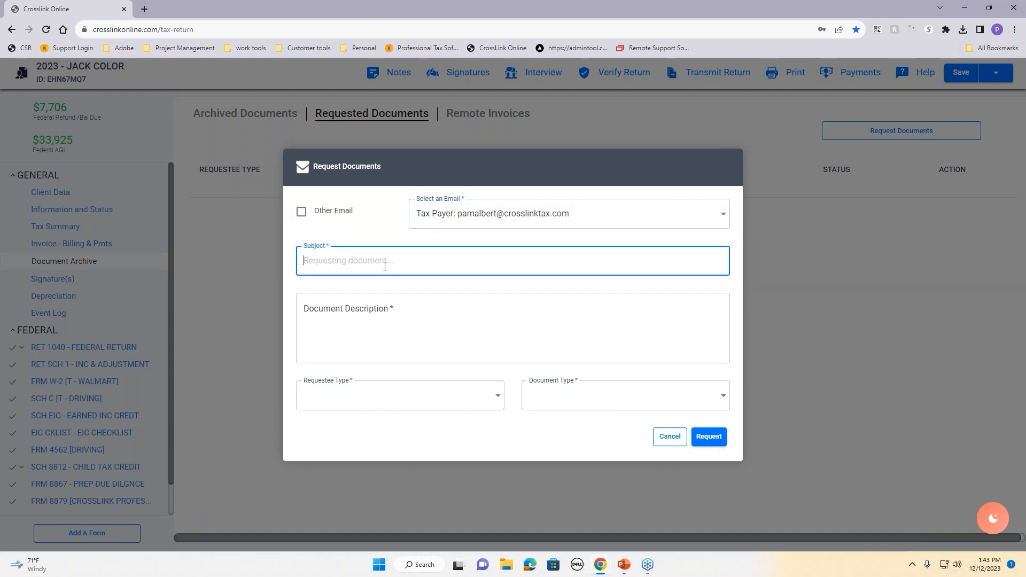
pyautogui.write('please upload docs')
pyautogui.click(387, 323)
pyautogui.write('need ')
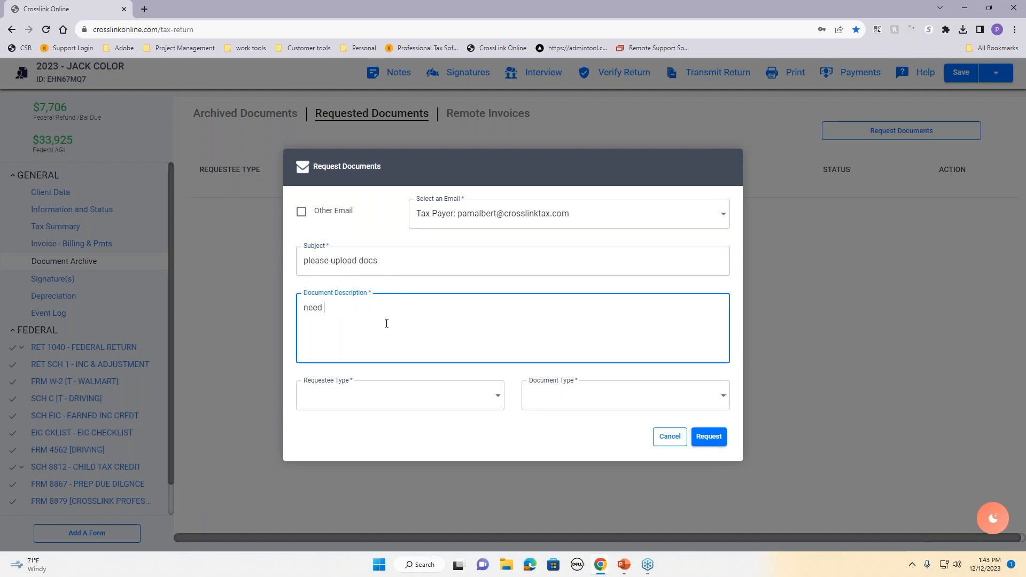
pyautogui.write('income docs')
# Step: Set requestee Tax Payer and document type Income Sources, then send the request
pyautogui.click(387, 403)
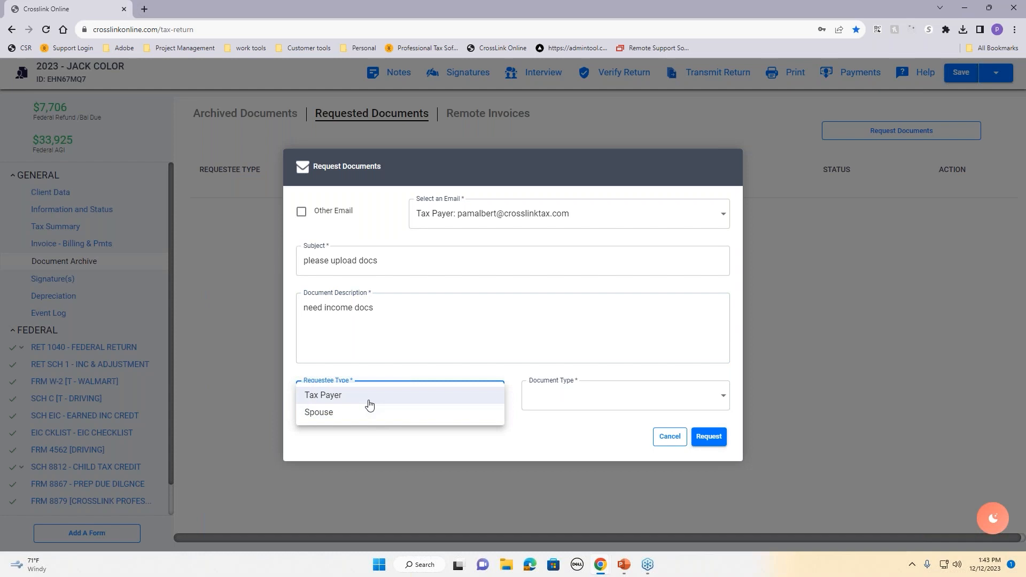
pyautogui.click(367, 399)
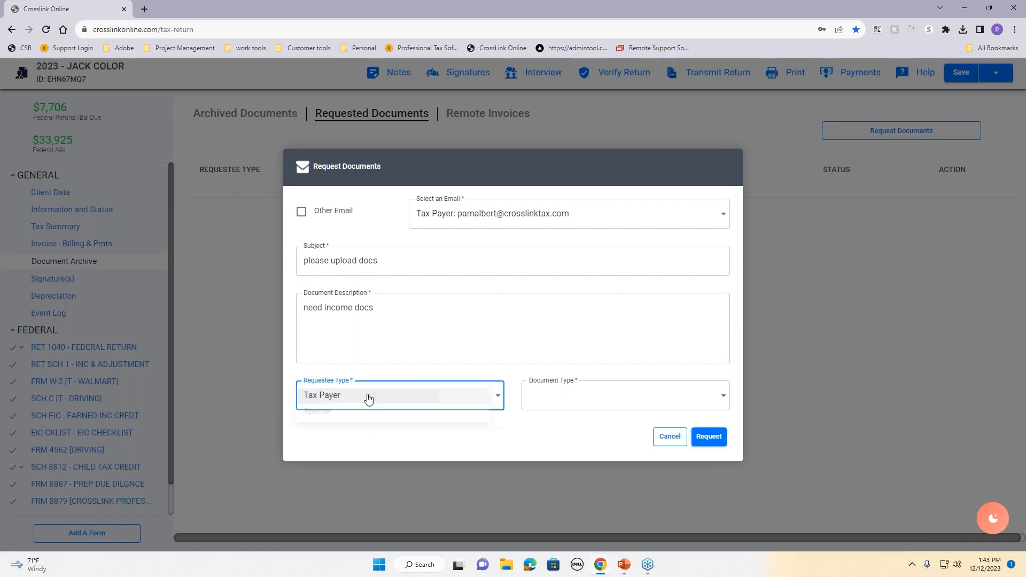
pyautogui.click(574, 401)
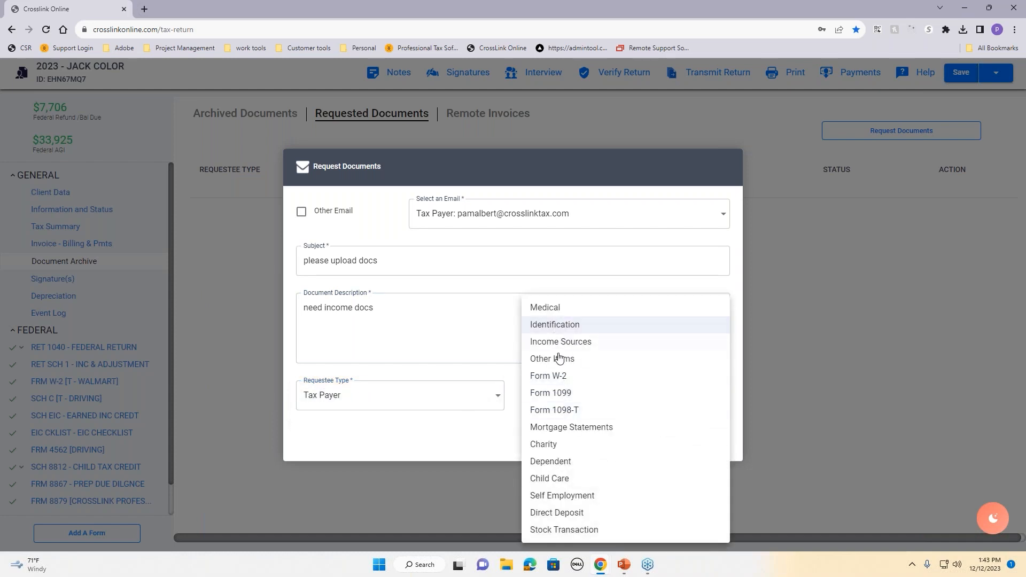
pyautogui.click(561, 346)
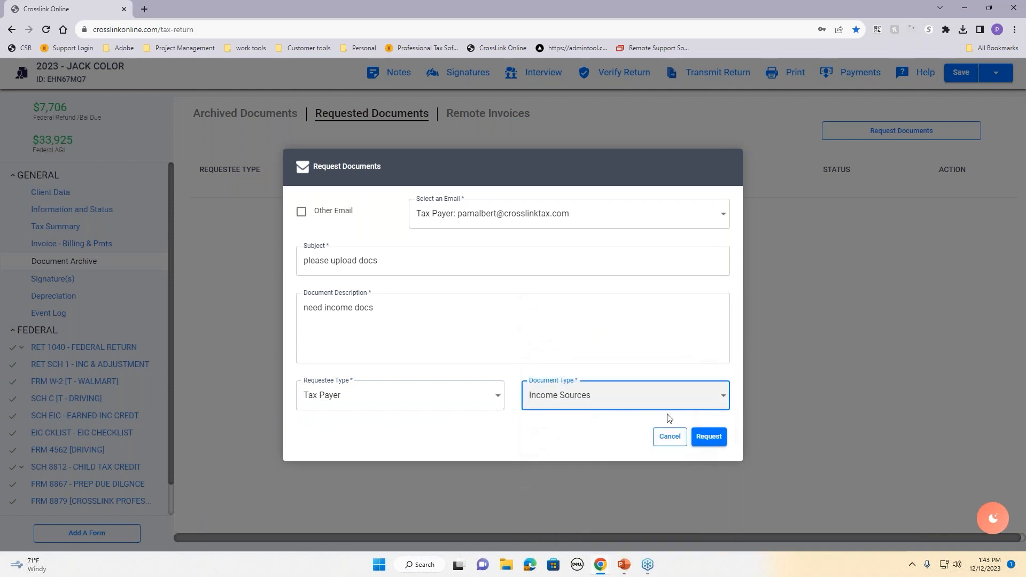
pyautogui.click(707, 442)
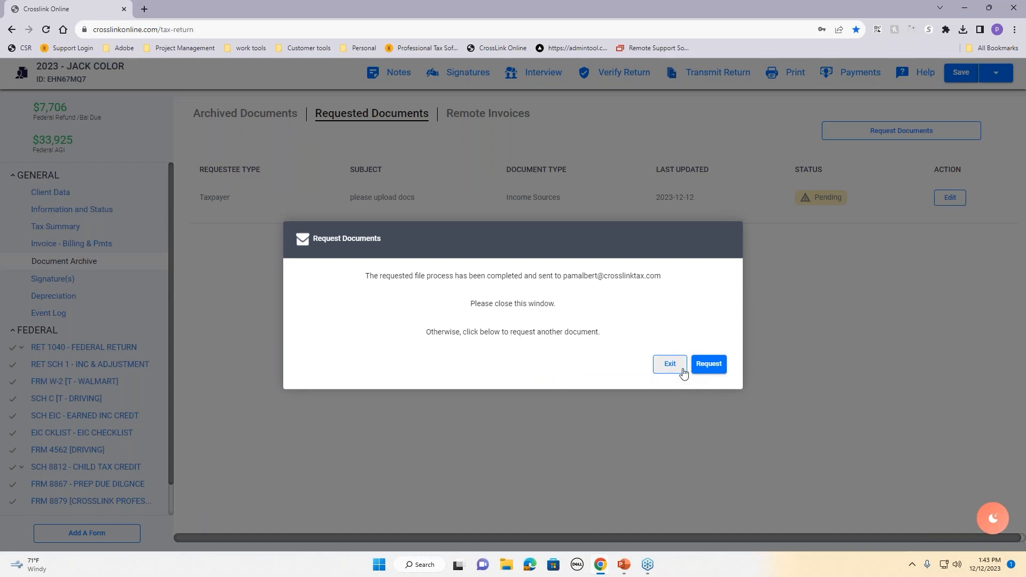
pyautogui.click(683, 371)
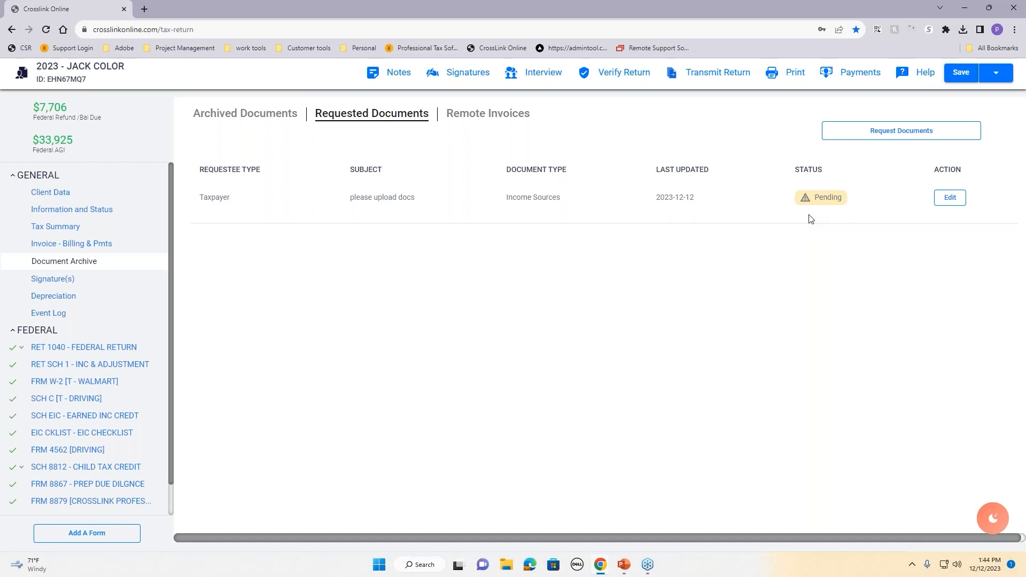
# Step: Open Outlook mail from the Microsoft 365 'office' home page in a new tab
pyautogui.hotkey('alt', 'Tab')
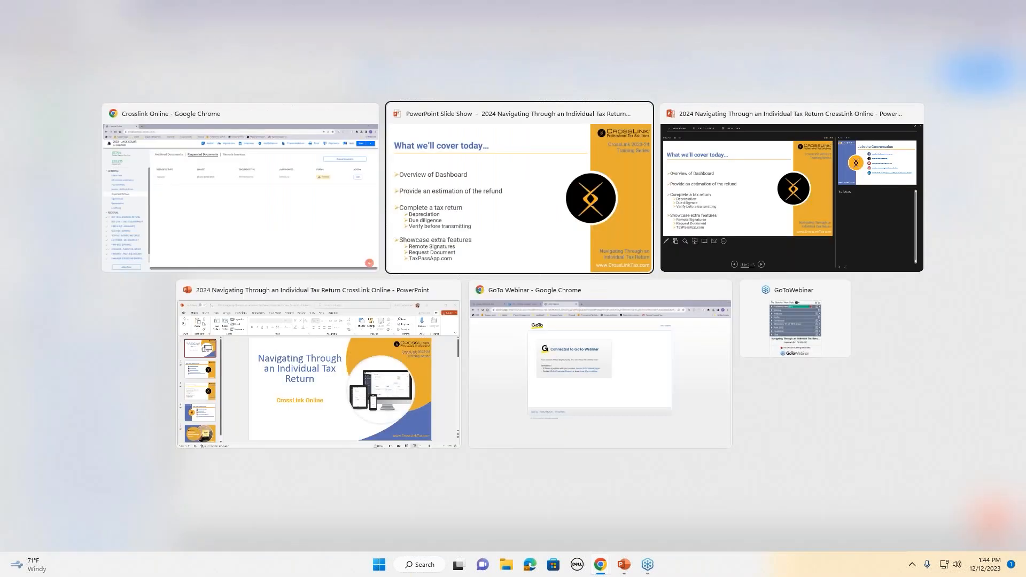
pyautogui.click(256, 197)
pyautogui.click(145, 8)
pyautogui.write('office.com')
pyautogui.press('Return')
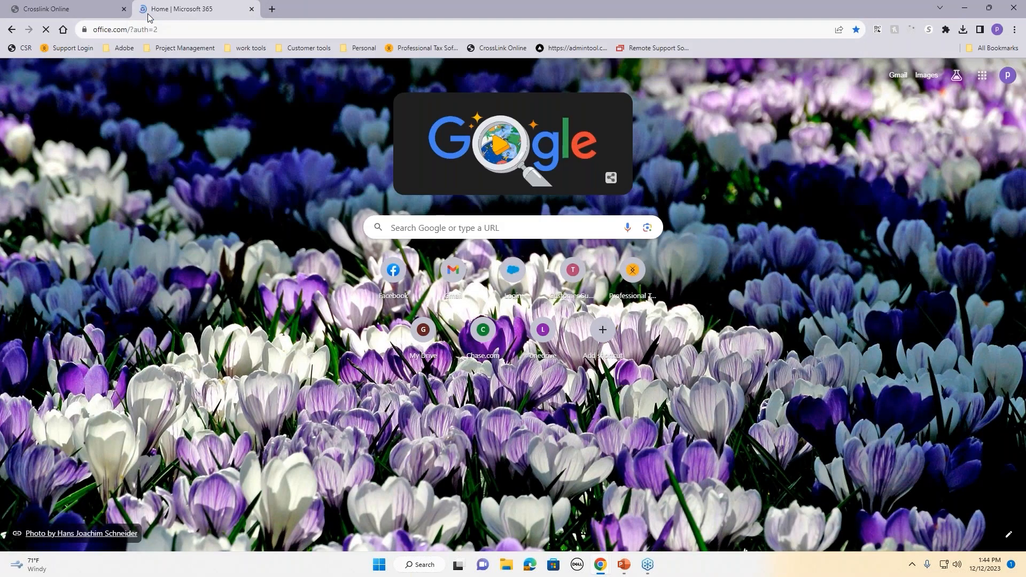
pyautogui.click(18, 249)
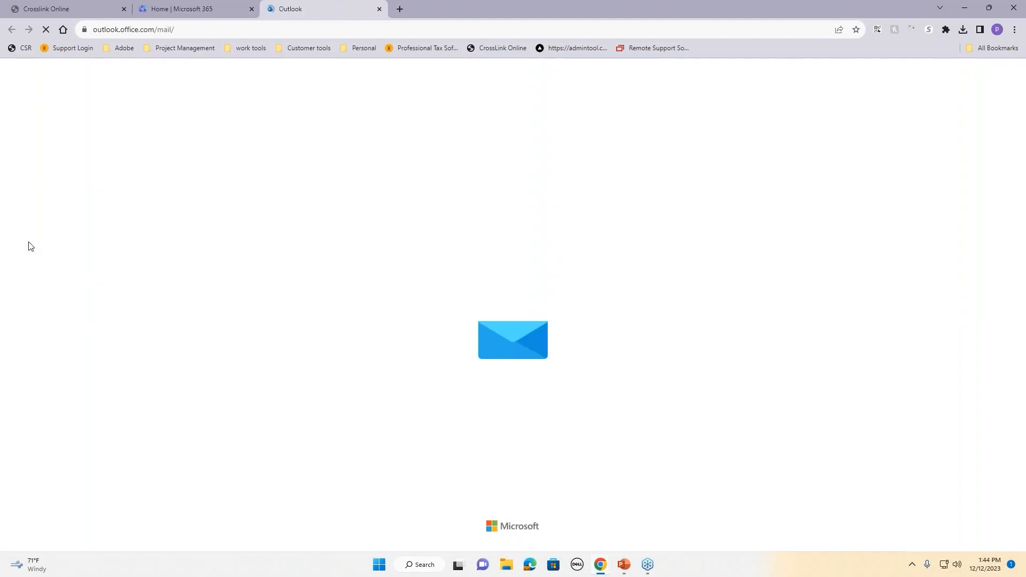
# Step: Read the Support document-request email full screen, set it aside, and return to CrossLink
pyautogui.middleClick(314, 8)
pyautogui.moveTo(1025, 80); pyautogui.dragTo(346, 10)
pyautogui.doubleClick(407, 187)
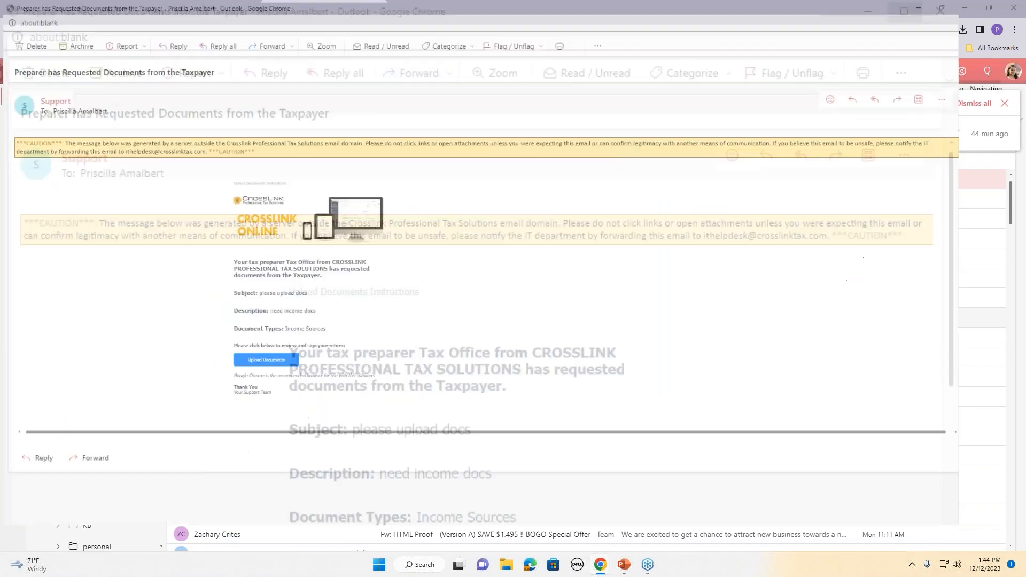
pyautogui.click(632, 22)
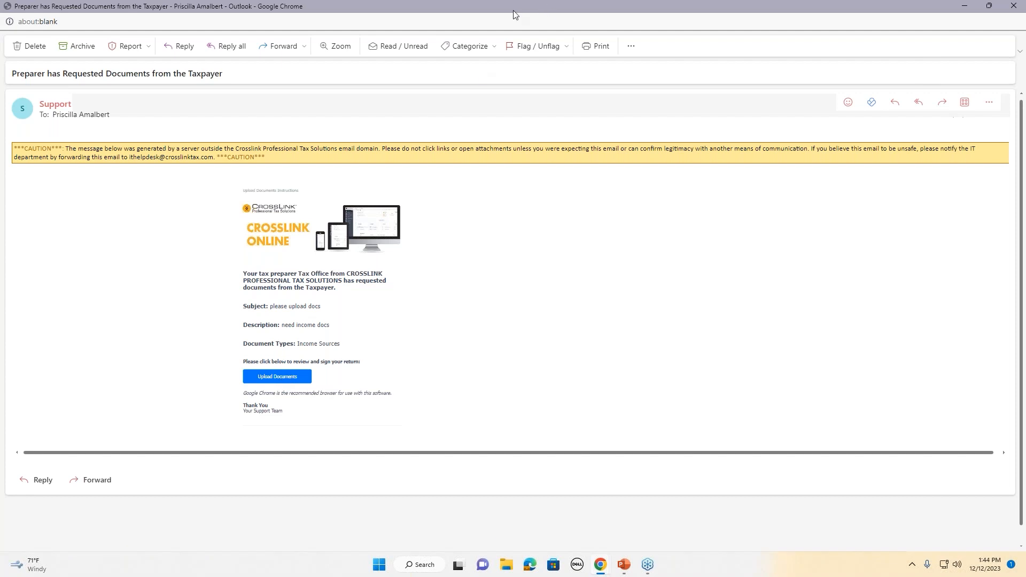
pyautogui.moveTo(512, 8); pyautogui.dragTo(1025, 53)
pyautogui.click(41, 9)
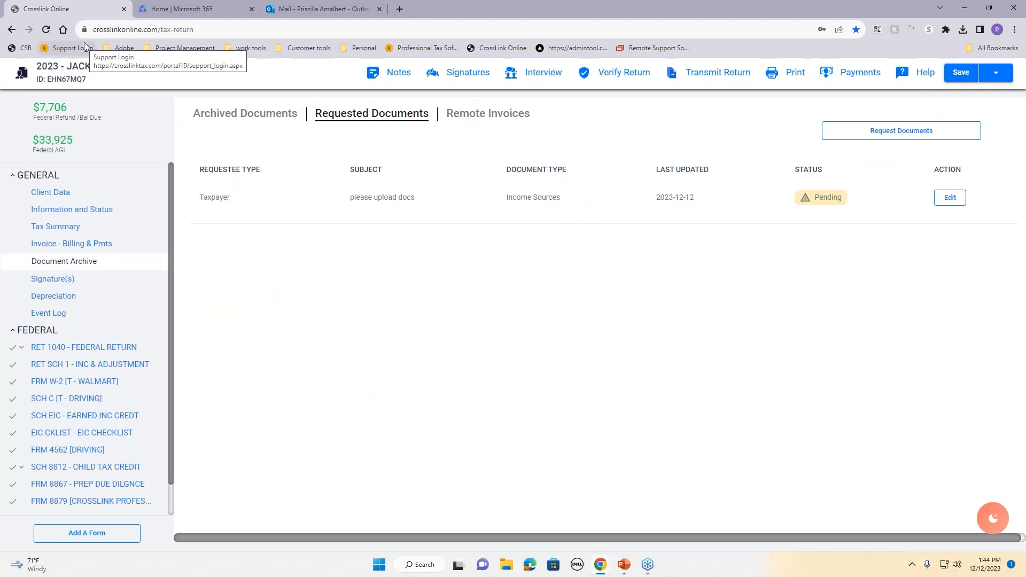
# Step: Review Client Data, Document Archive and Requested Documents, ending on Client Data with filing status 4
pyautogui.click(63, 192)
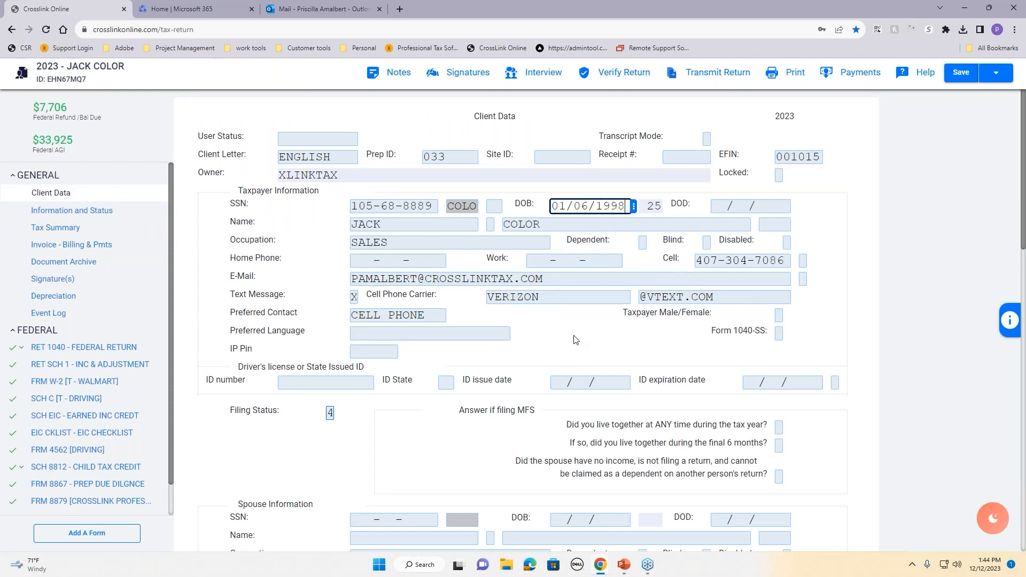
pyautogui.scroll(-8, 581, 342)
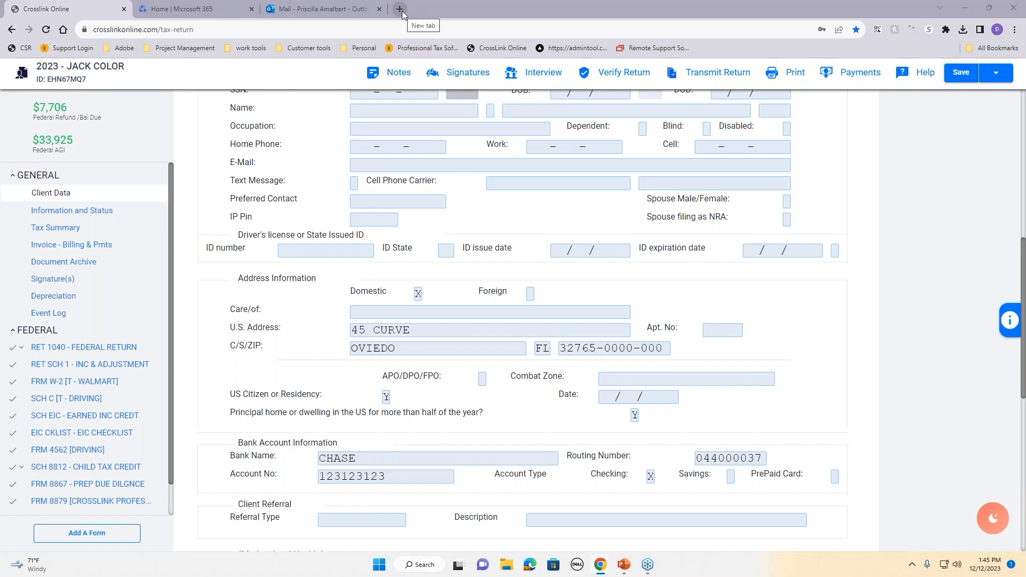
pyautogui.click(51, 264)
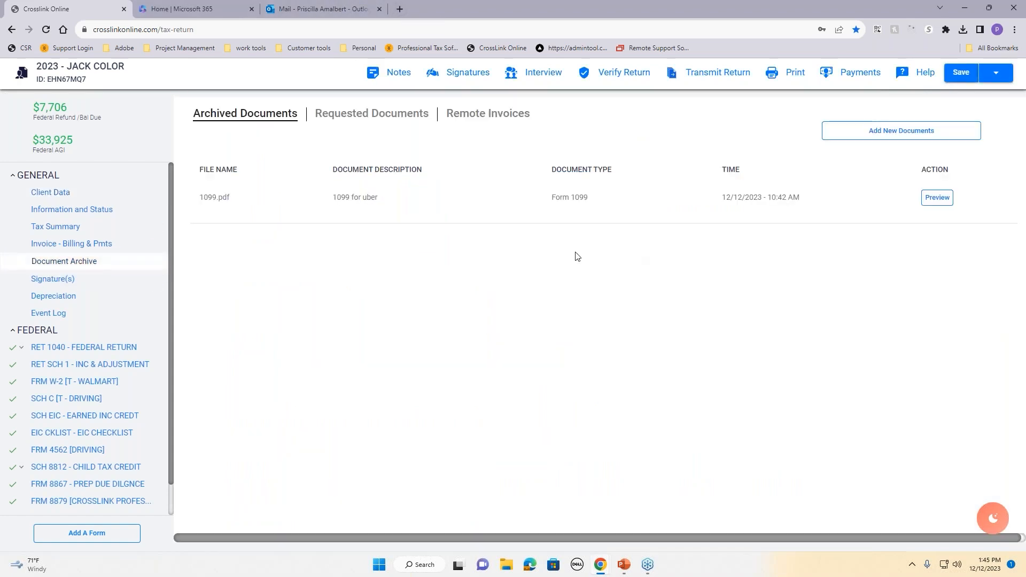
pyautogui.click(341, 116)
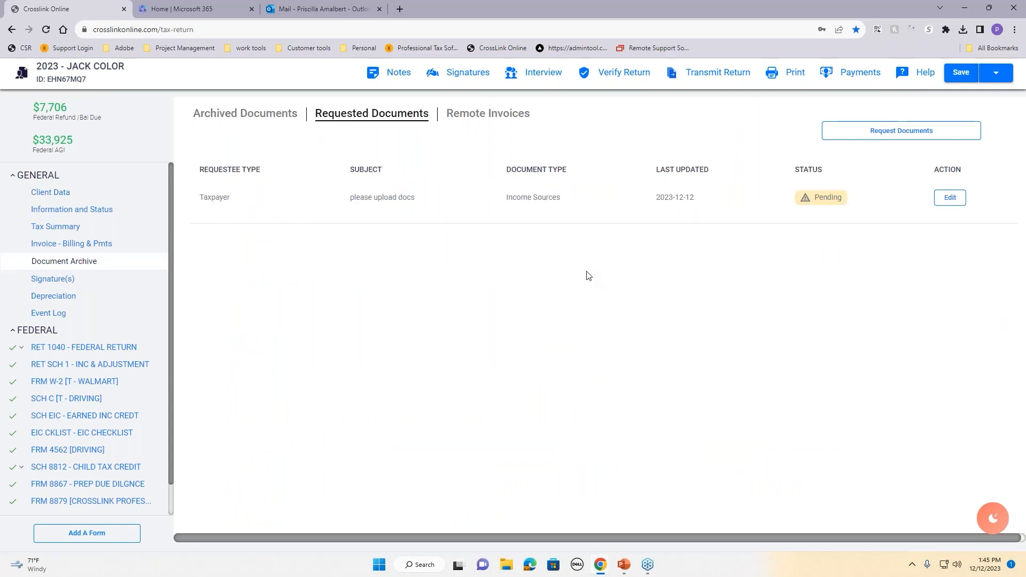
pyautogui.click(39, 199)
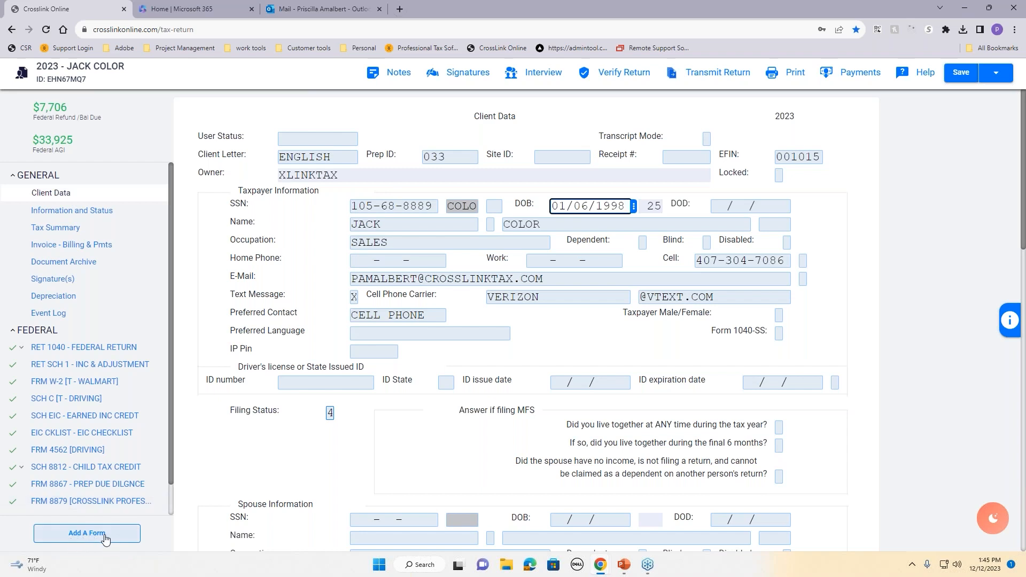
pyautogui.scroll(-1, 73, 446)
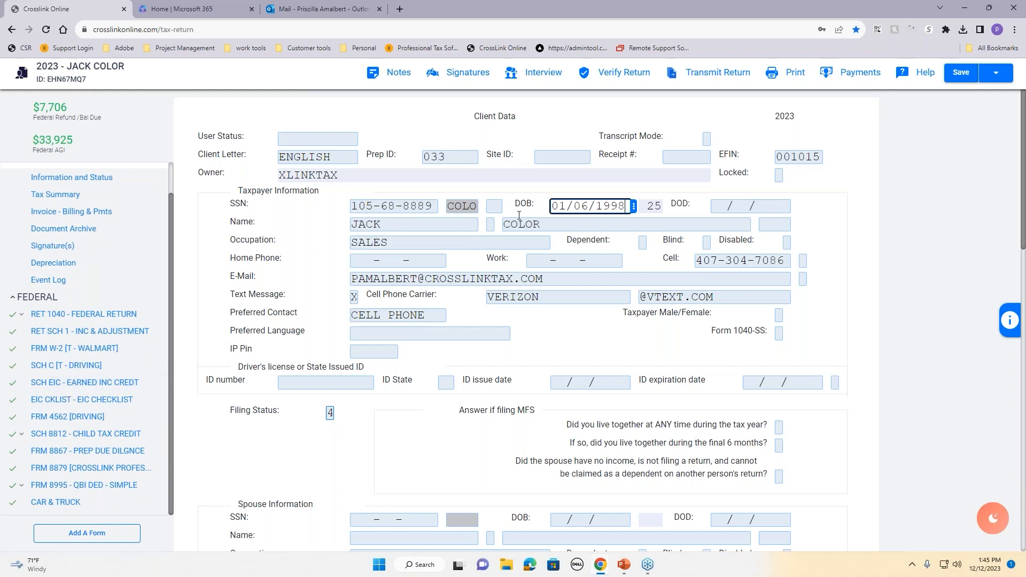
# Step: Verify the return, finding 0 errors and 3 warnings, and close the results
pyautogui.click(636, 78)
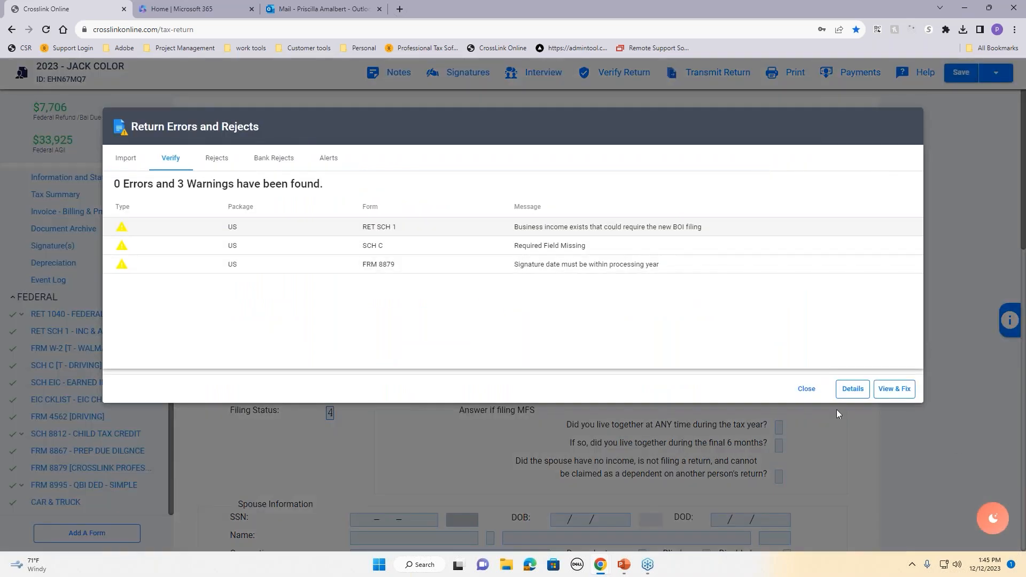
pyautogui.click(807, 390)
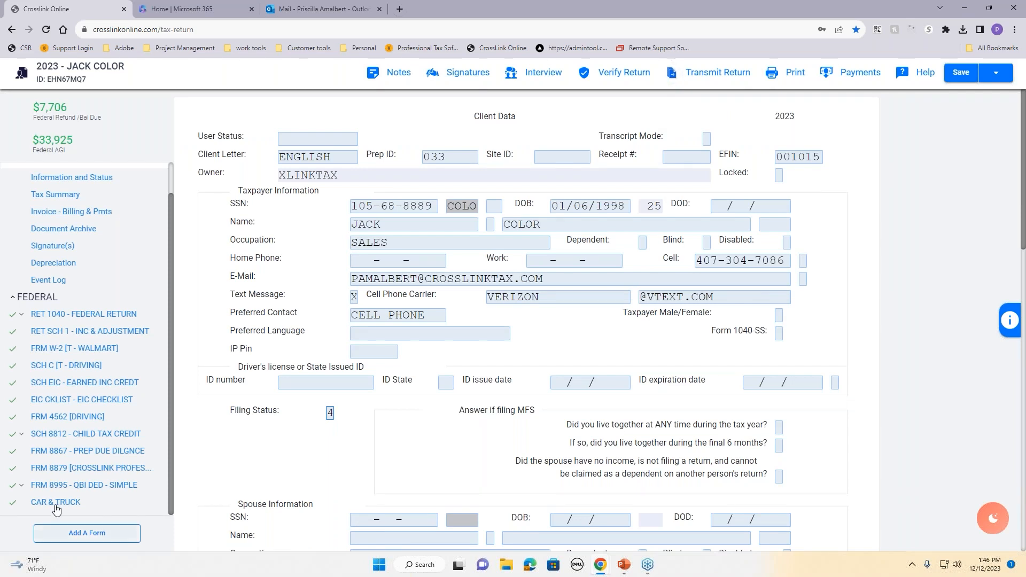
pyautogui.scroll(1, 116, 342)
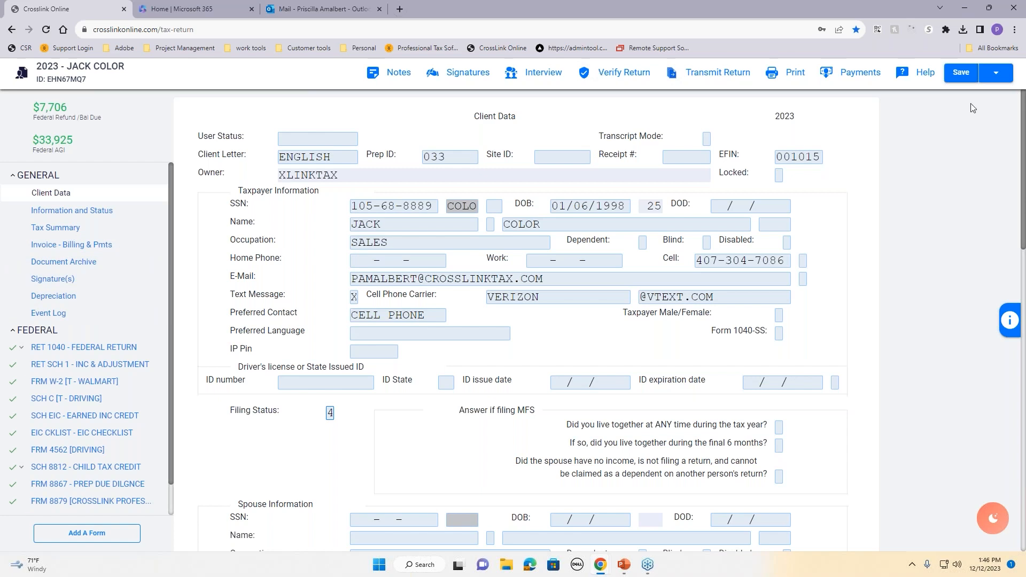
# Step: Save and close the return from the Save dropdown, back to the Tax Returns list
pyautogui.click(997, 75)
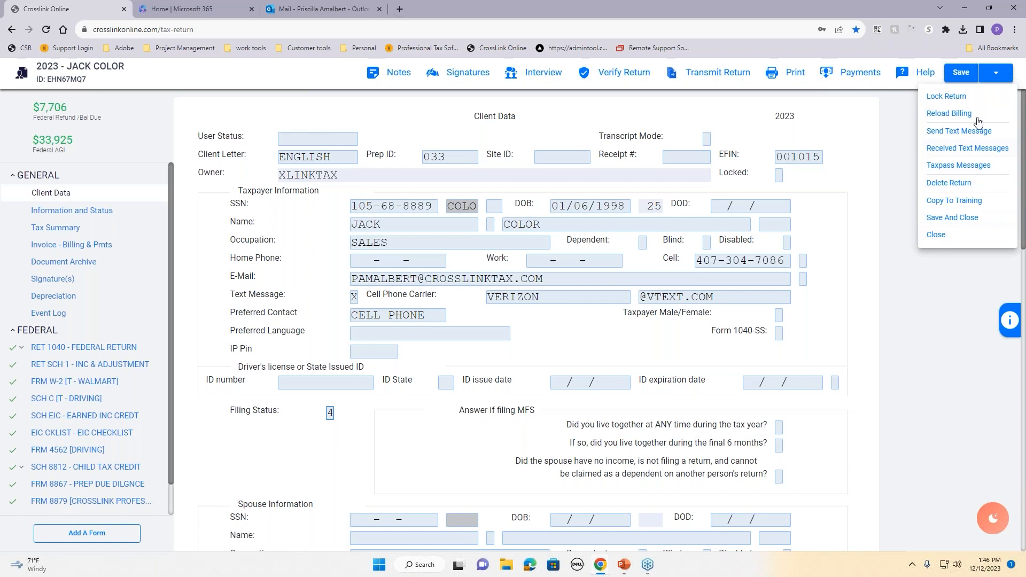
pyautogui.click(882, 201)
pyautogui.click(994, 74)
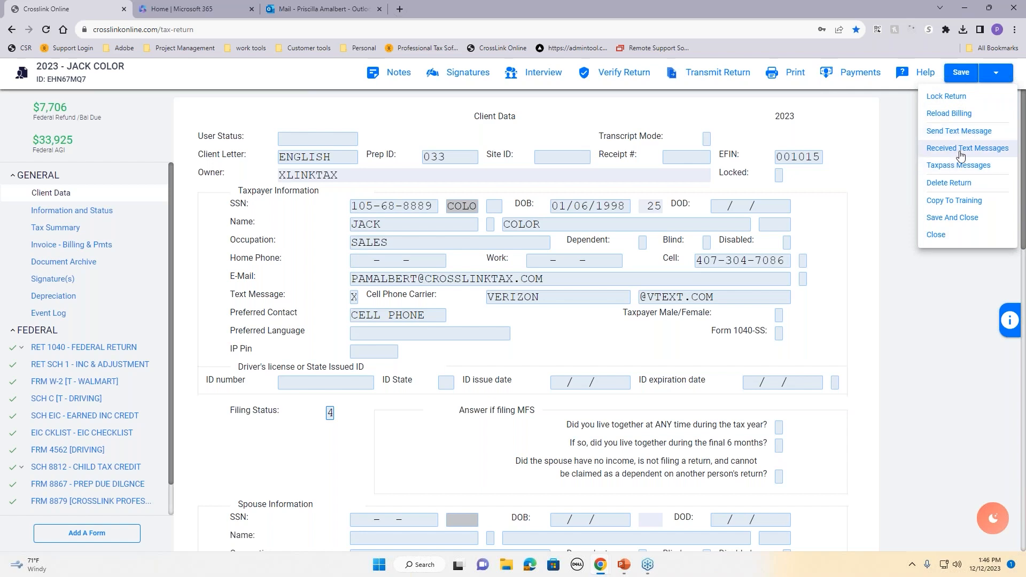
pyautogui.click(948, 219)
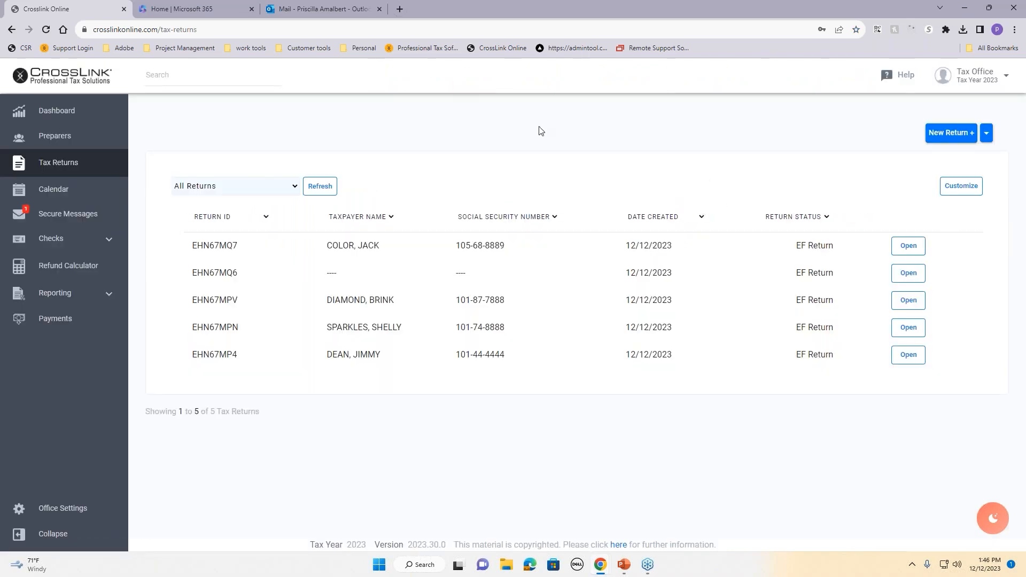
# Step: Copy the TaxPass client portal URL from the Tax Office profile menu alert
pyautogui.click(978, 80)
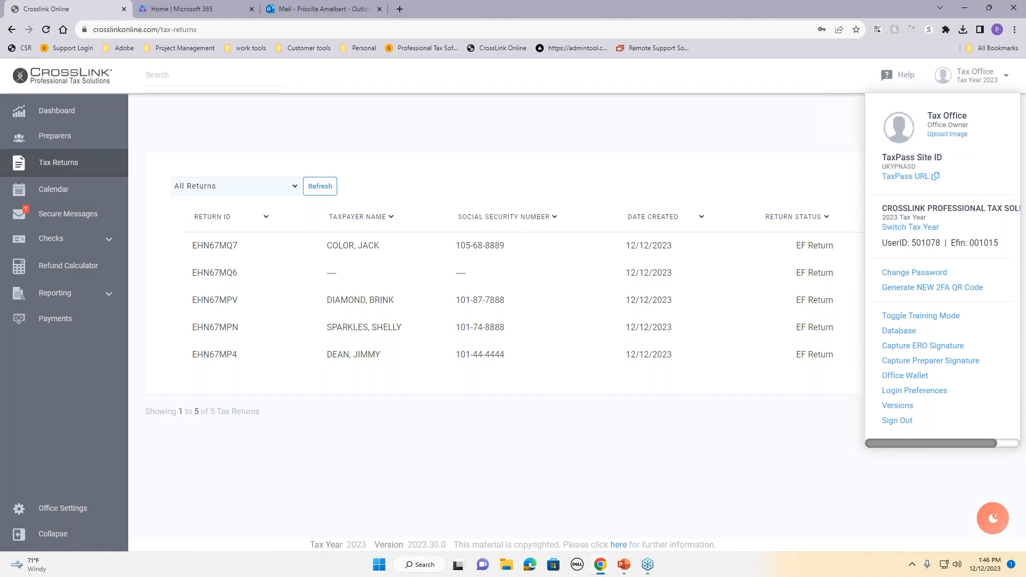
pyautogui.click(922, 181)
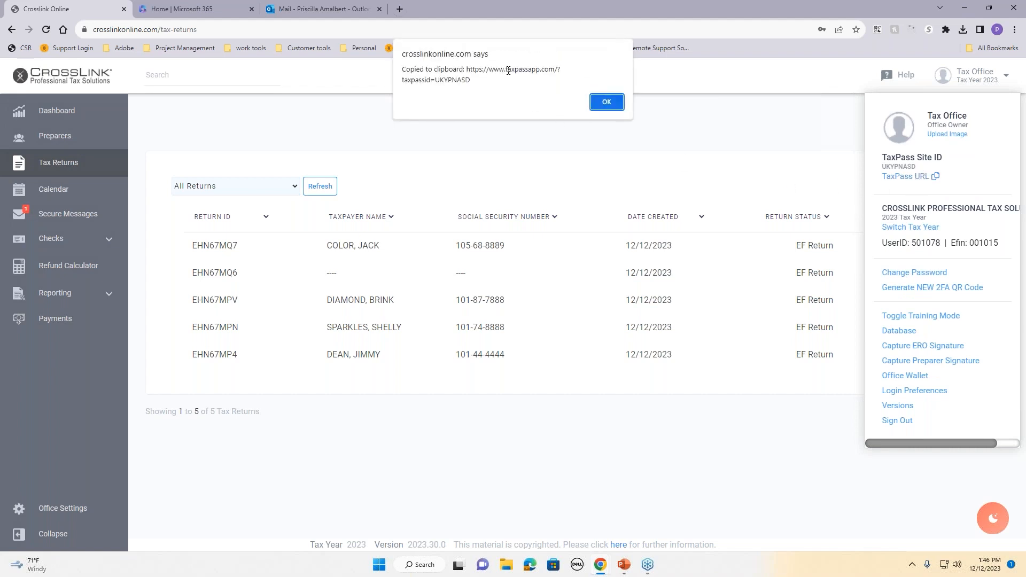
pyautogui.moveTo(470, 69); pyautogui.dragTo(519, 80)
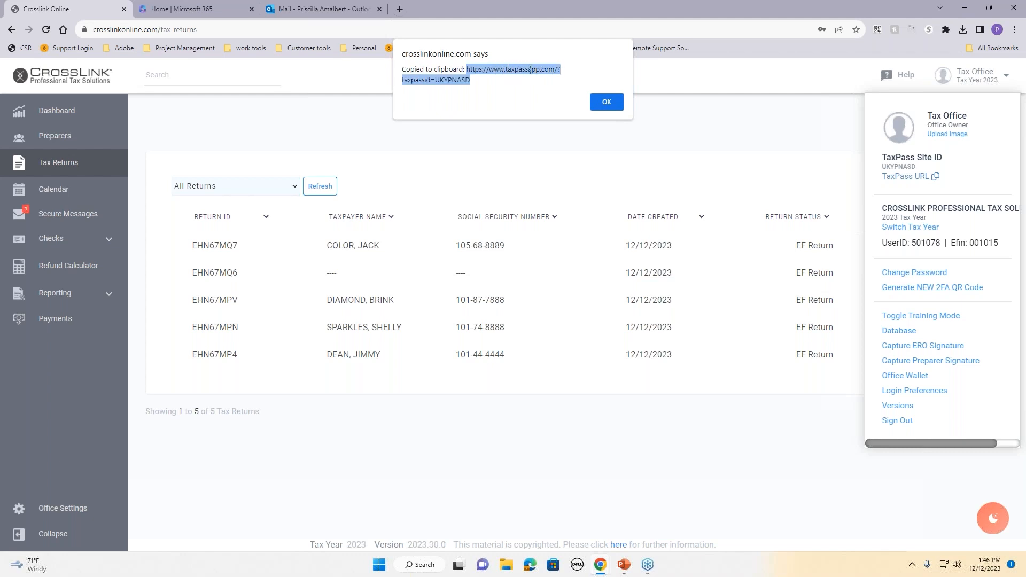
pyautogui.rightClick(531, 70)
pyautogui.click(542, 76)
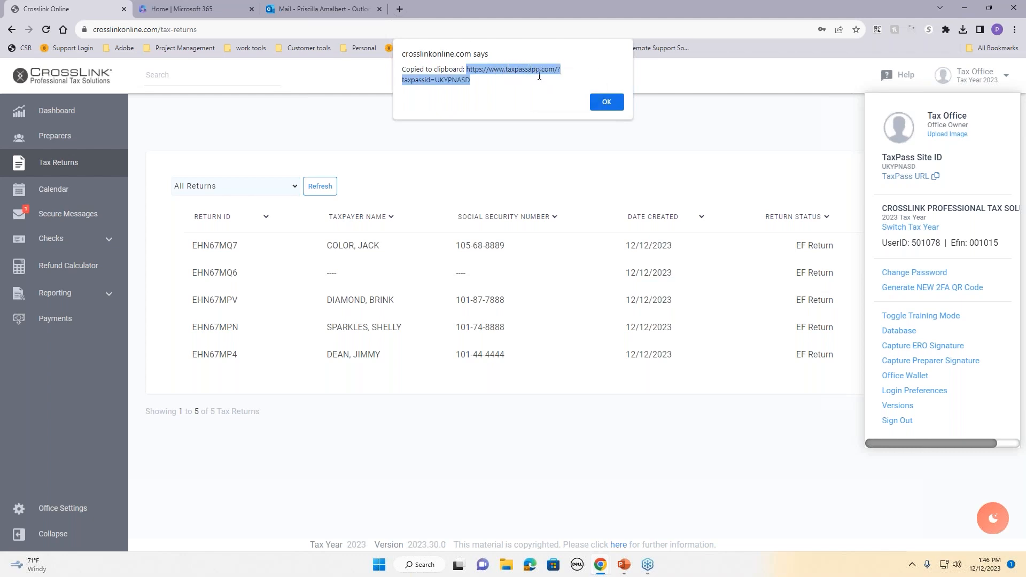
# Step: Paste the TaxPass URL into a new browser tab and load the 2023 login page
pyautogui.click(399, 9)
pyautogui.click(415, 29)
pyautogui.rightClick(414, 29)
pyautogui.click(456, 109)
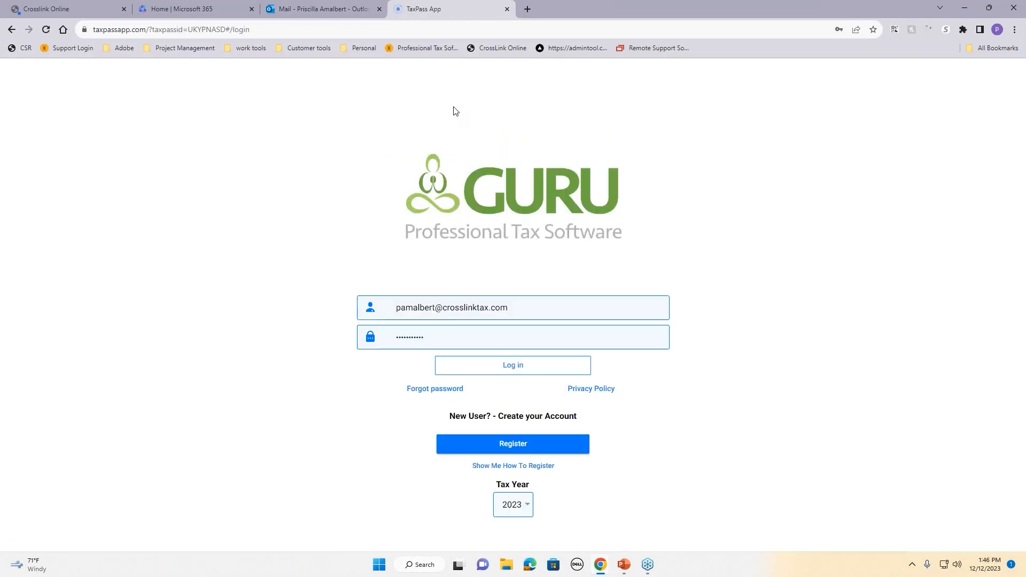
# Step: Close the TaxPass tab and reload the TaxPass login page from taxpassapp.com in a new tab
pyautogui.click(507, 10)
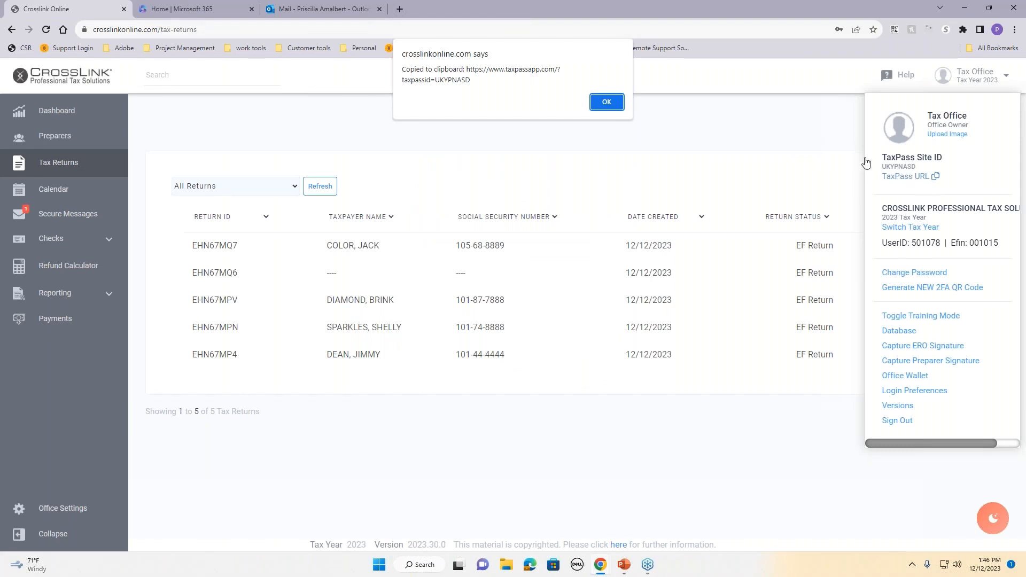
pyautogui.click(401, 11)
pyautogui.click(410, 28)
pyautogui.write('taxp')
pyautogui.press('Return')
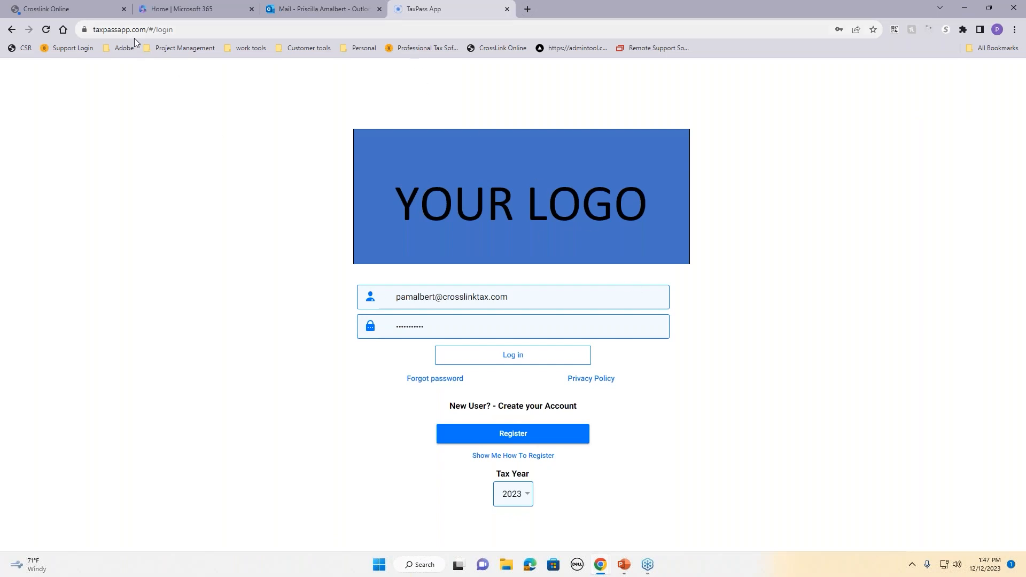
pyautogui.click(57, 12)
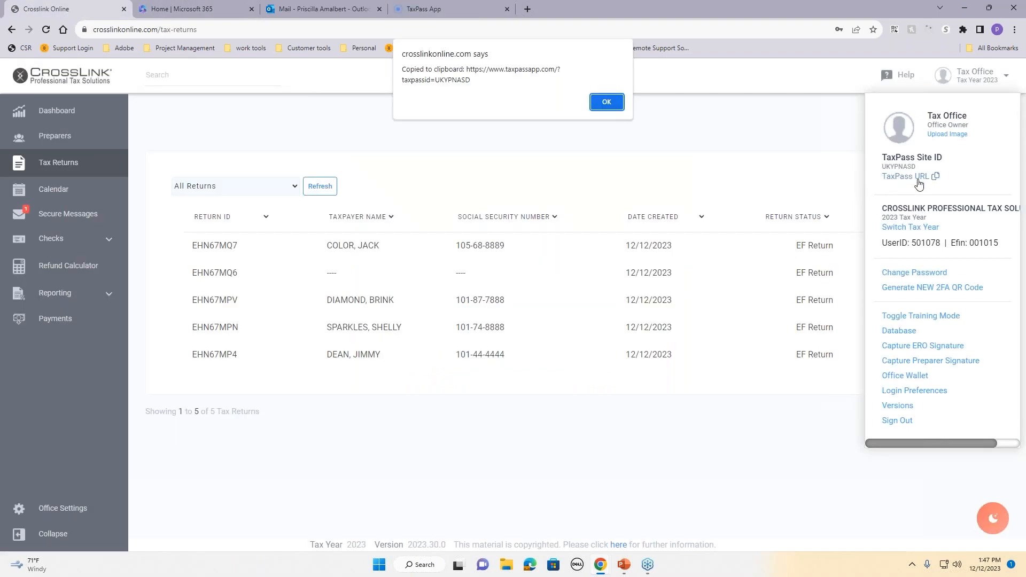
pyautogui.click(426, 9)
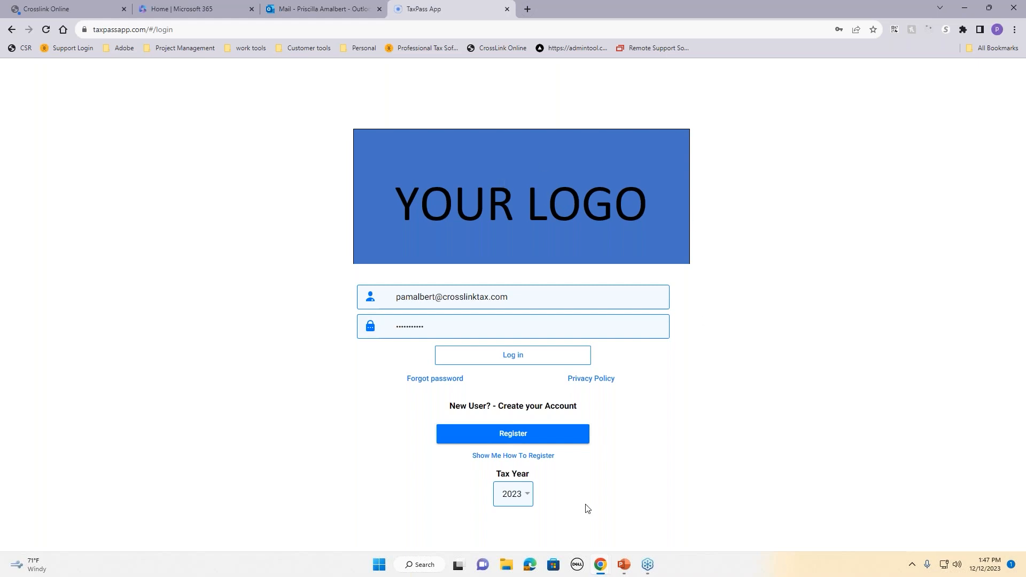
# Step: Check the available tax years, cancel, and return to CrossLink's Tax Returns list dismissing the clipboard notice
pyautogui.click(515, 506)
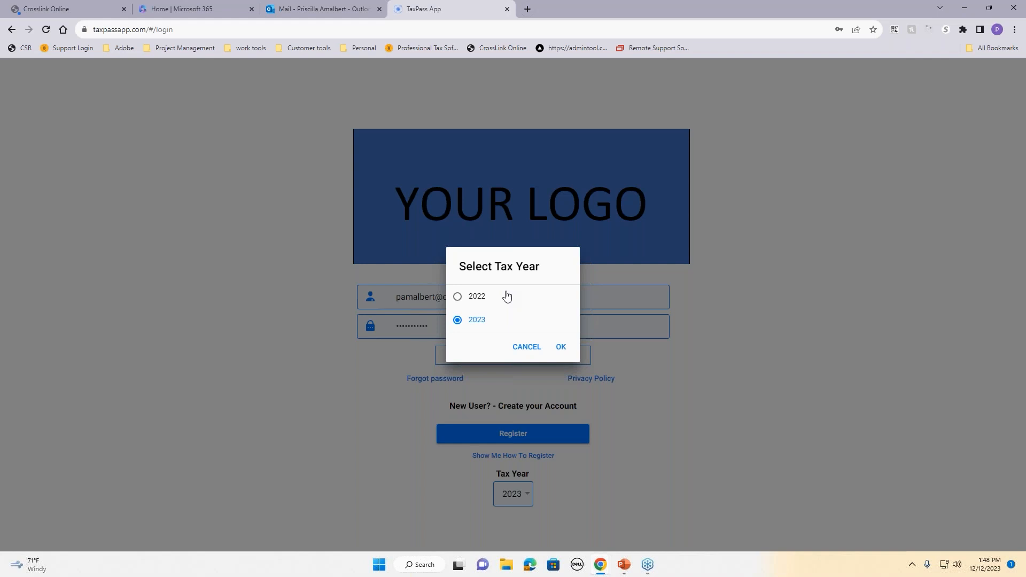
pyautogui.click(534, 353)
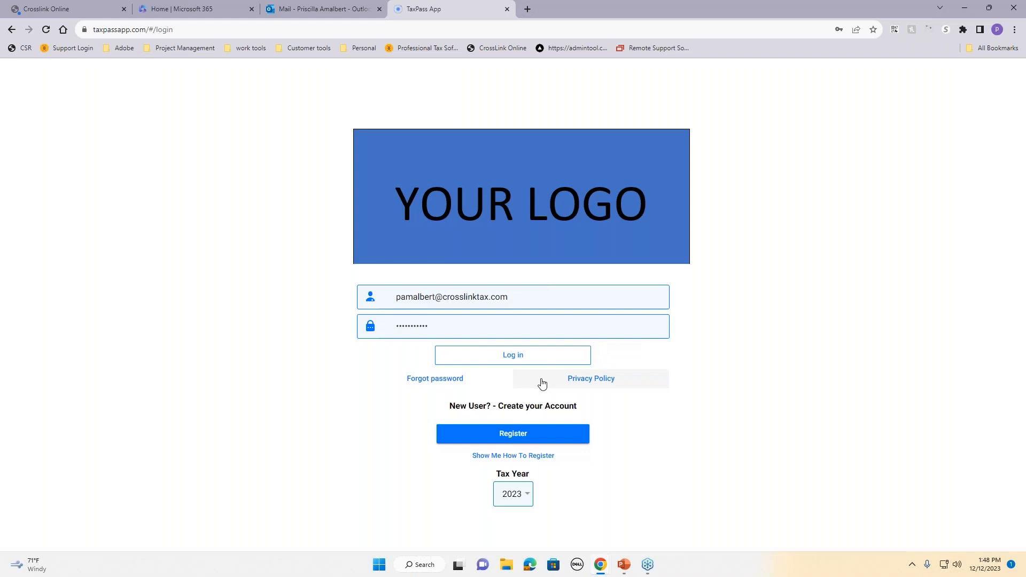
pyautogui.click(44, 11)
pyautogui.click(604, 103)
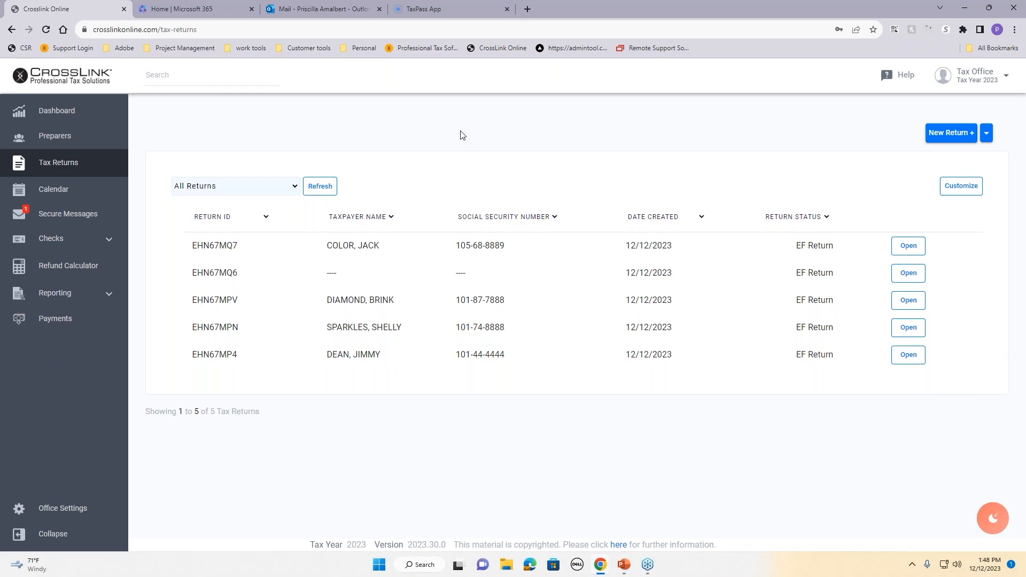
# Step: Check the Import TaxPass Returns option and the office profile, then view the Dashboard's return and fee totals
pyautogui.click(986, 142)
pyautogui.click(986, 138)
pyautogui.click(972, 77)
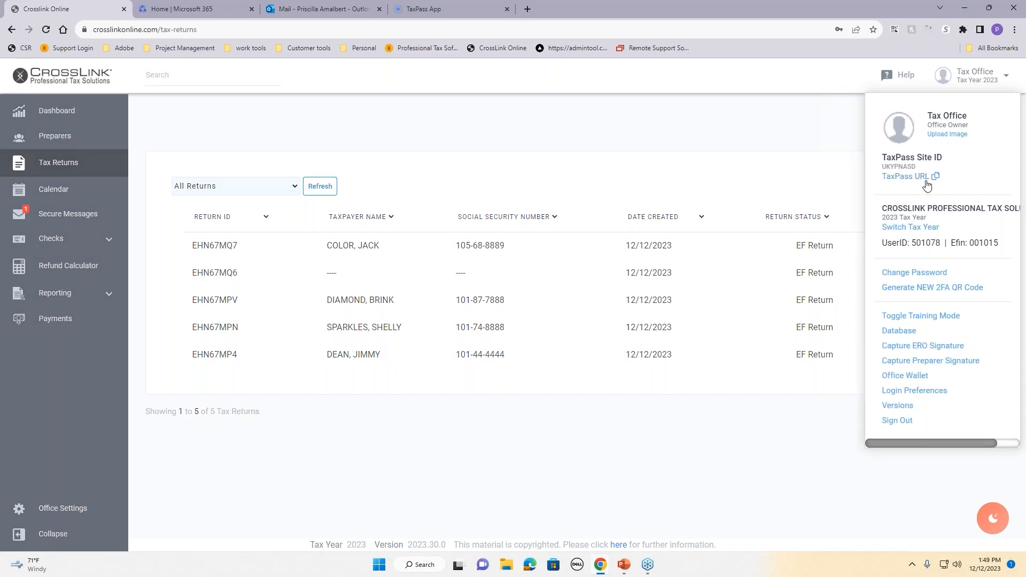
pyautogui.click(758, 127)
pyautogui.click(59, 121)
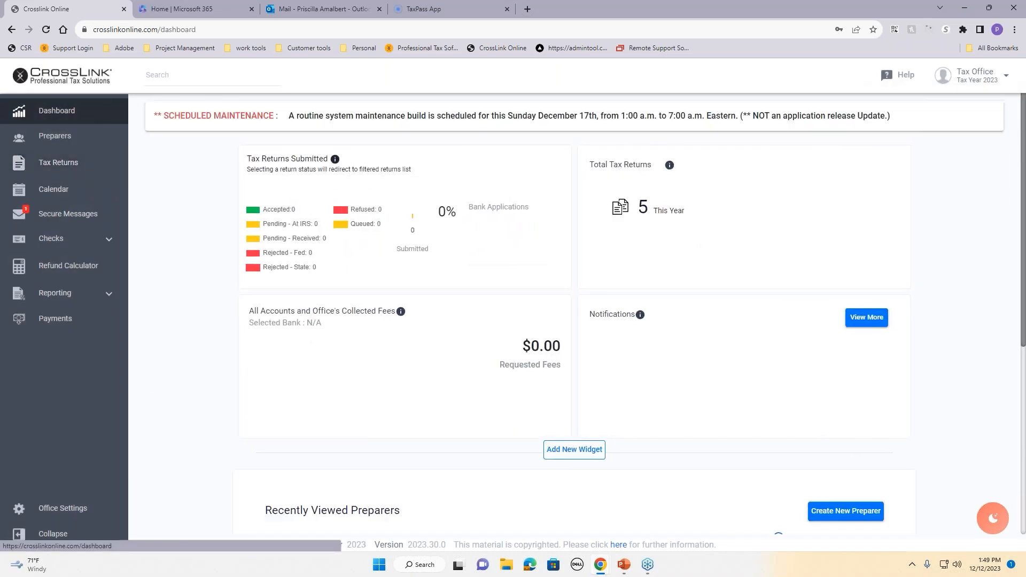